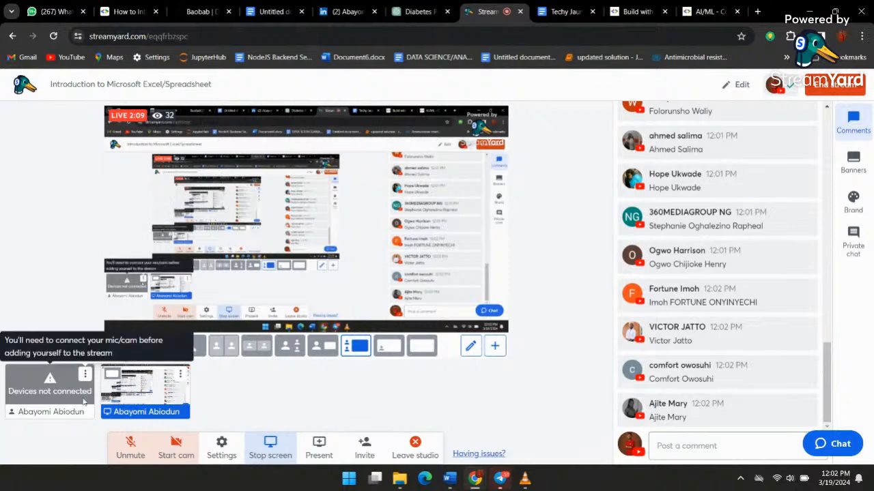
- Unmute the microphone in the live stream studio
{"action": "left_click", "coordinate": [131, 444]}
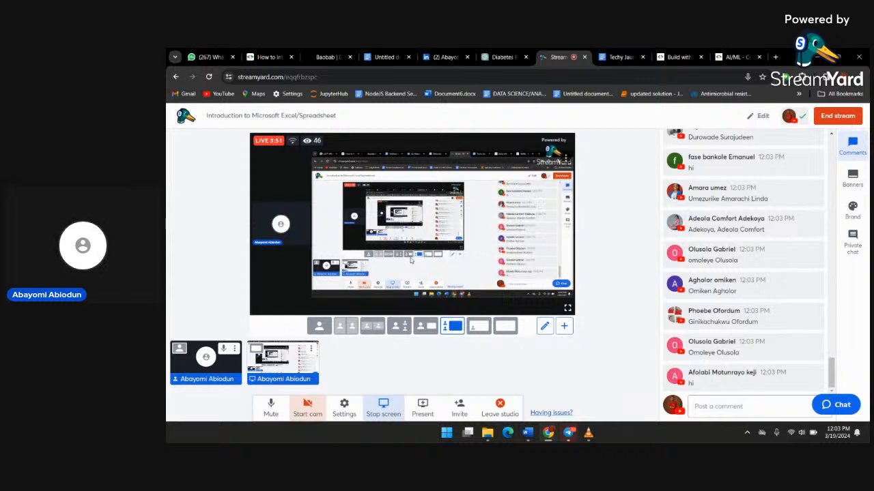
- Open Google Sheets in a new browser tab and create a blank spreadsheet
{"action": "left_click", "coordinate": [775, 57]}
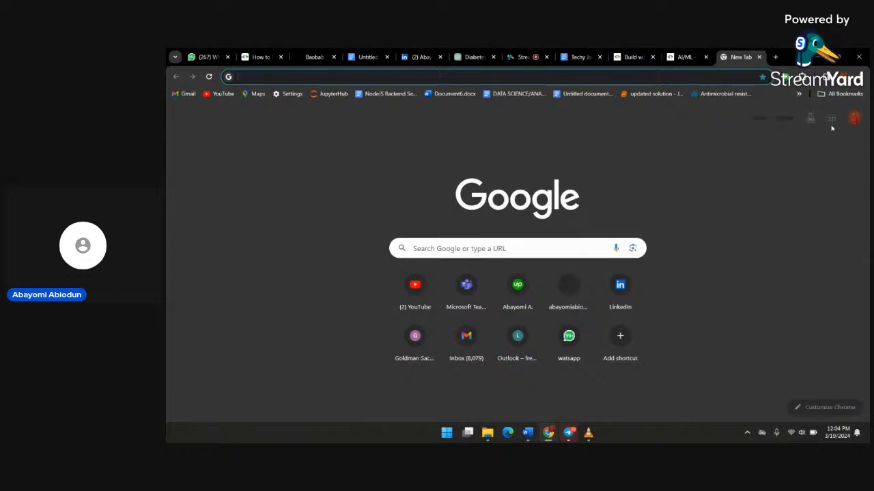
{"action": "left_click", "coordinate": [832, 118]}
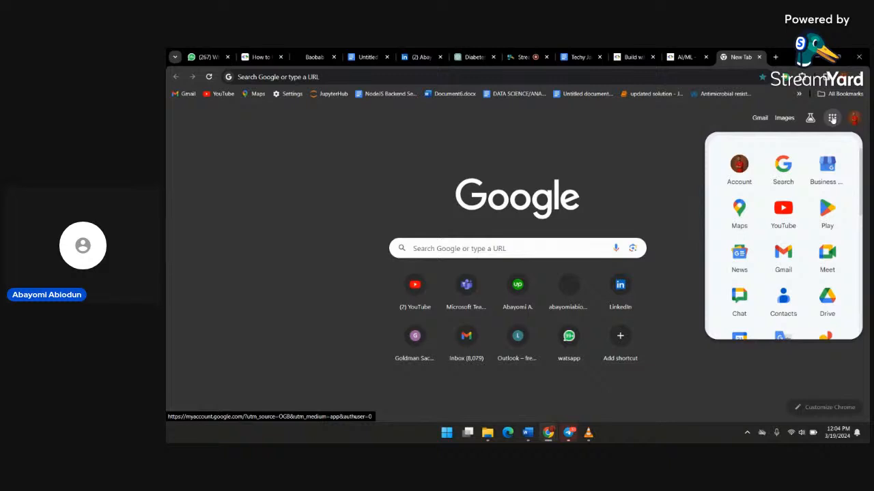
{"action": "scroll", "coordinate": [796, 278], "scroll_direction": "down", "scroll_amount": 3}
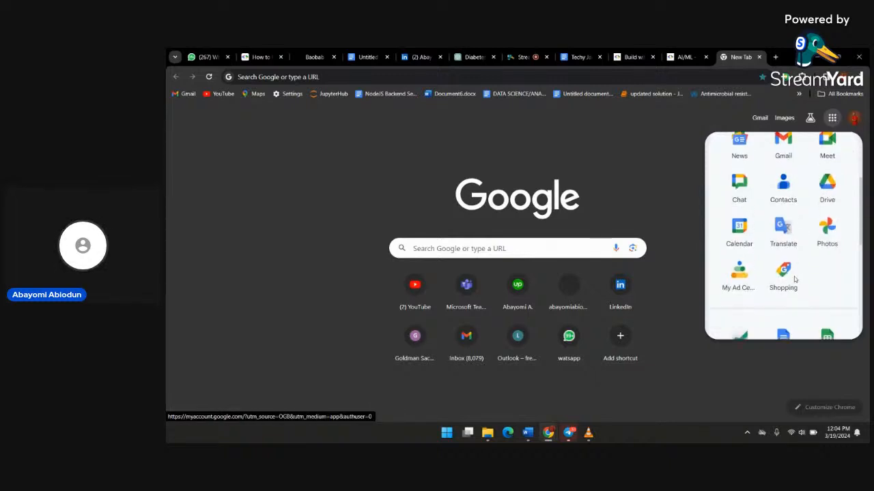
{"action": "left_click", "coordinate": [831, 254]}
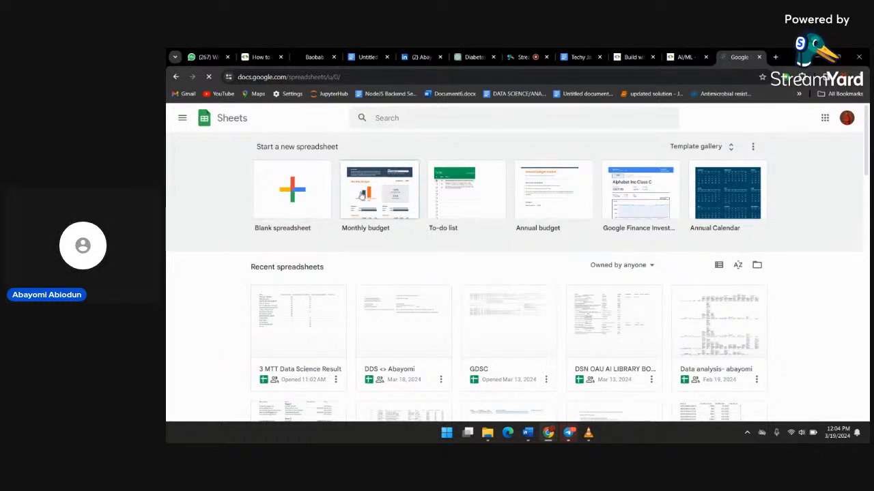
{"action": "left_click", "coordinate": [304, 198]}
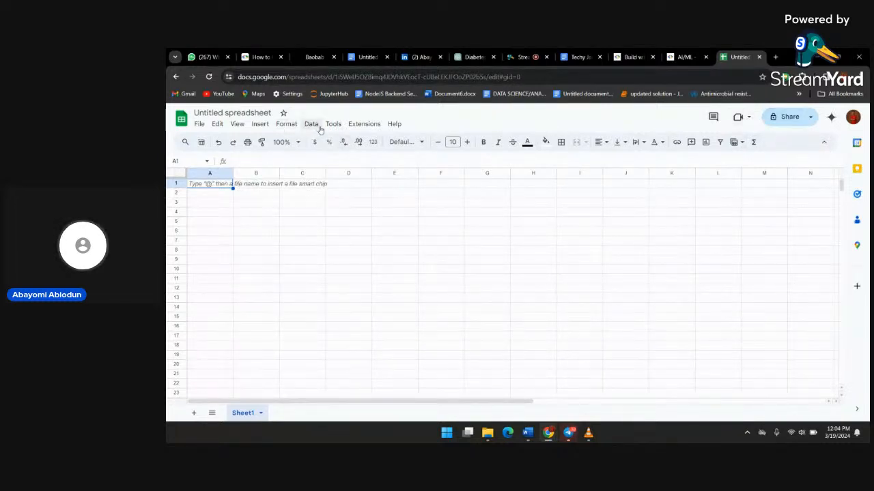
- Set the spreadsheet's zoom level to 125%
{"action": "left_click", "coordinate": [237, 124]}
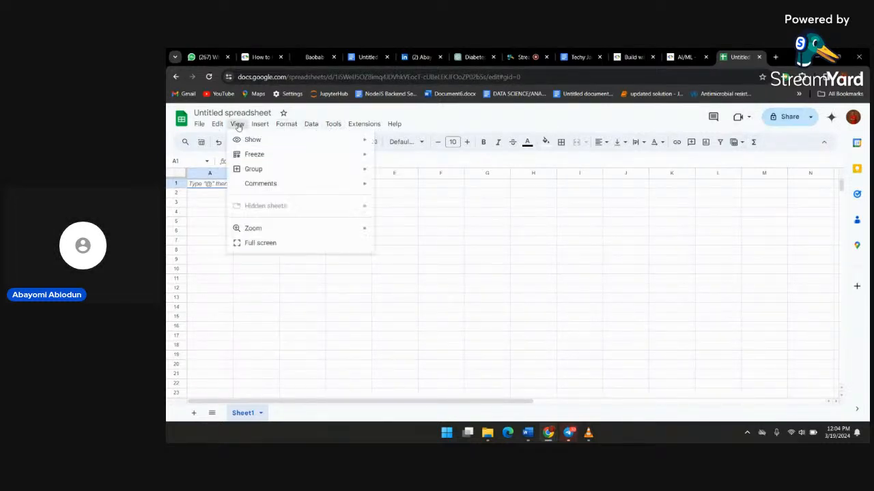
{"action": "mouse_move", "coordinate": [276, 230]}
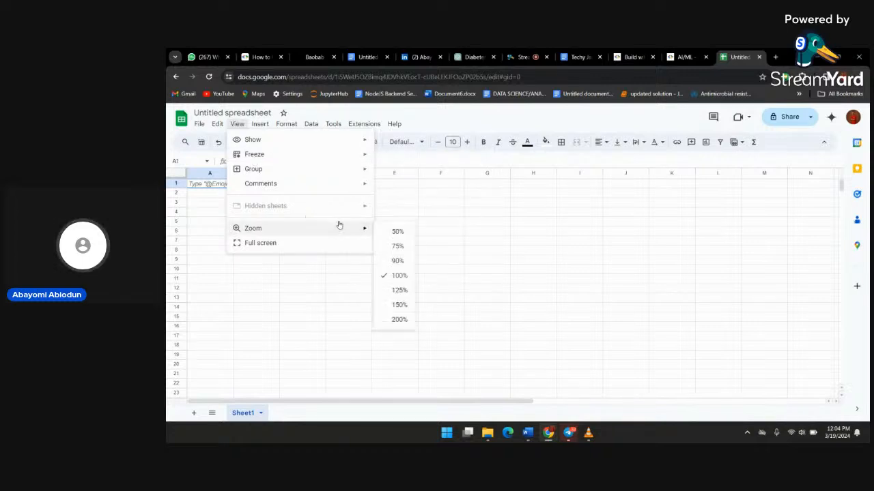
{"action": "left_click", "coordinate": [399, 290]}
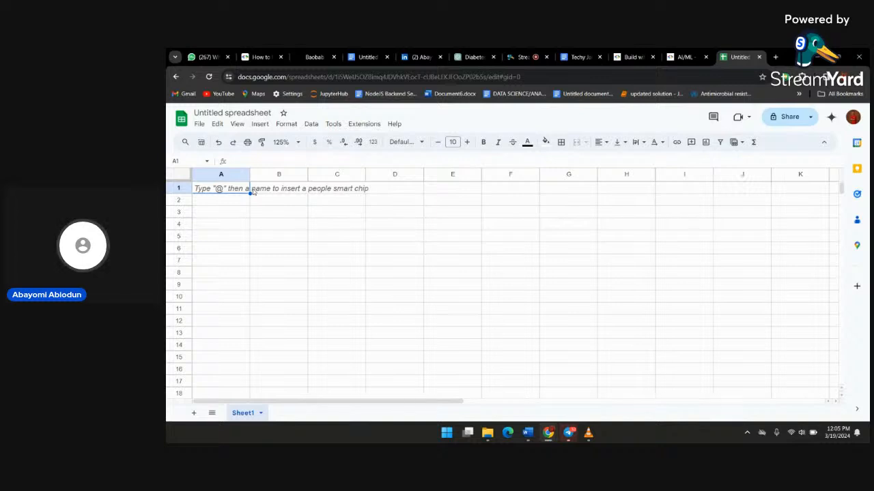
- Examine the sources for opening an existing file: Recent, My Drive, Shared with me, Starred, Computers and Upload
{"action": "left_click", "coordinate": [199, 125]}
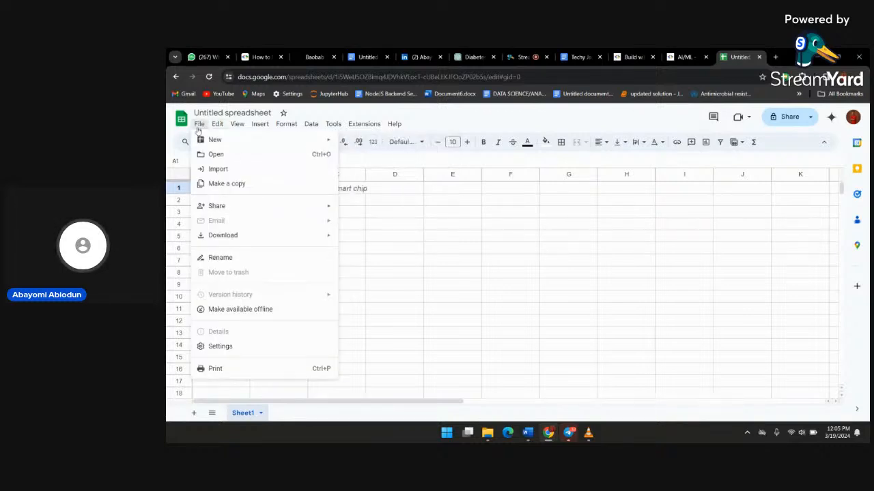
{"action": "mouse_move", "coordinate": [212, 144]}
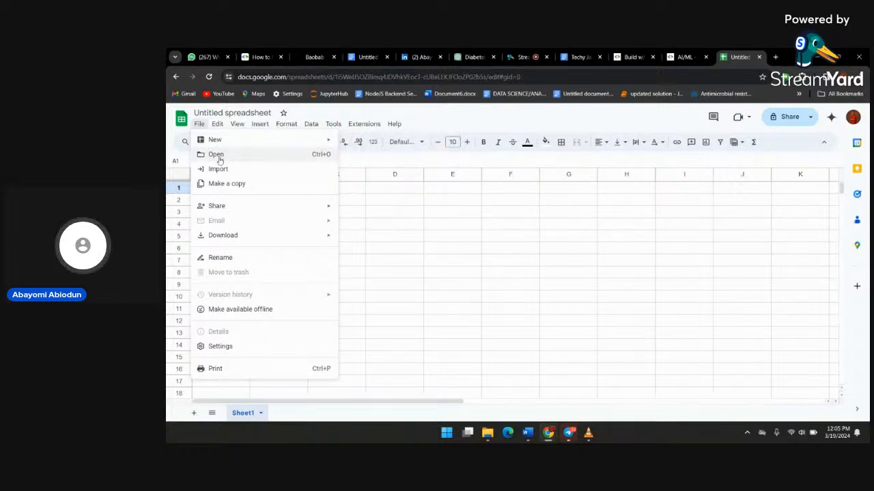
{"action": "left_click", "coordinate": [217, 155]}
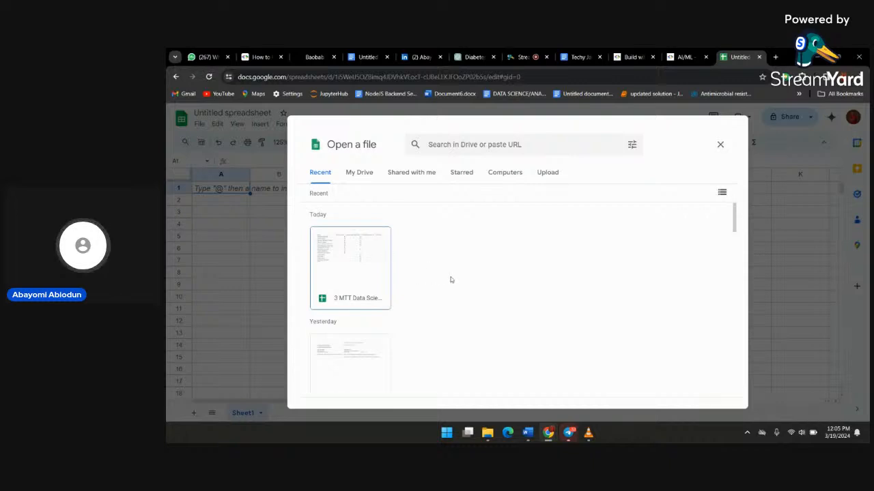
{"action": "left_click", "coordinate": [360, 179]}
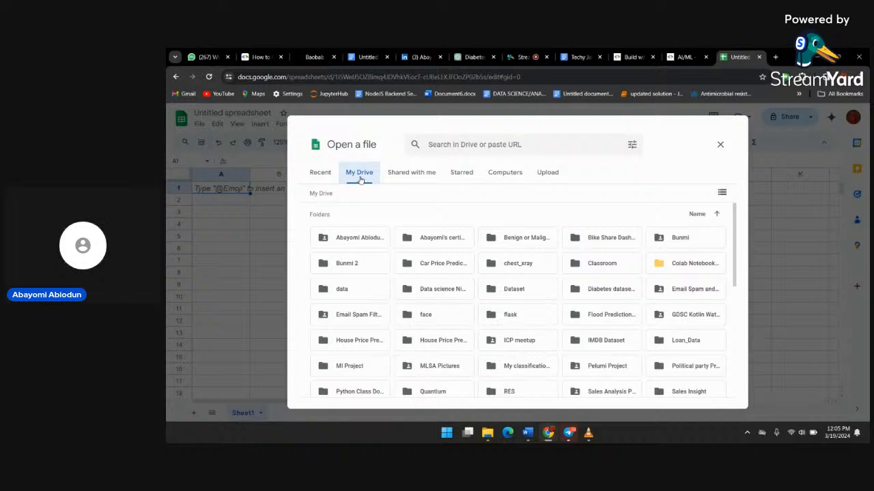
{"action": "left_click", "coordinate": [417, 174]}
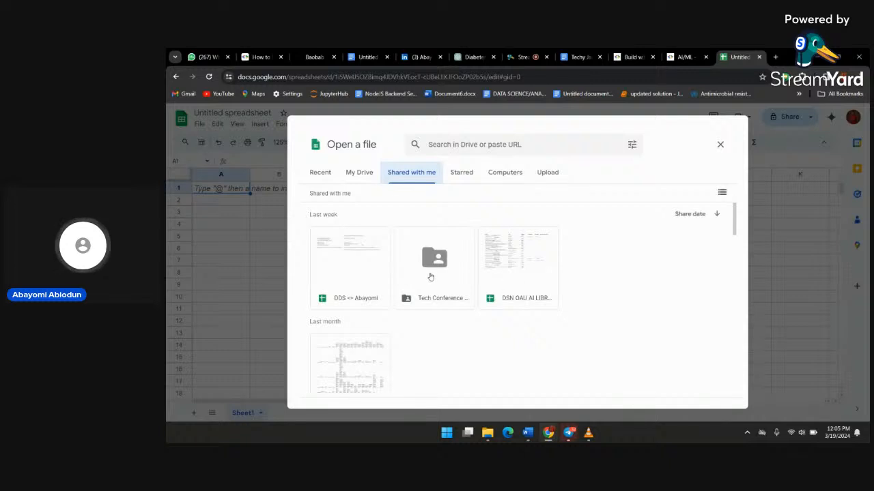
{"action": "left_click", "coordinate": [461, 172]}
{"action": "left_click", "coordinate": [517, 175]}
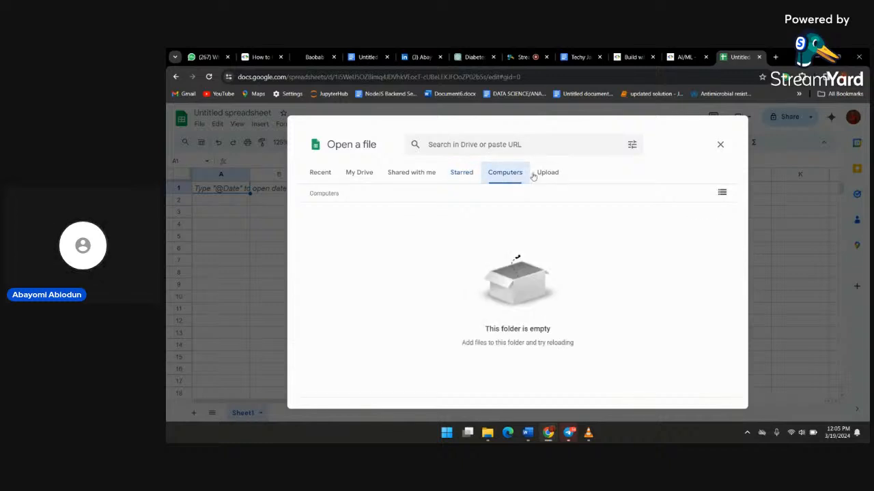
{"action": "left_click", "coordinate": [542, 176]}
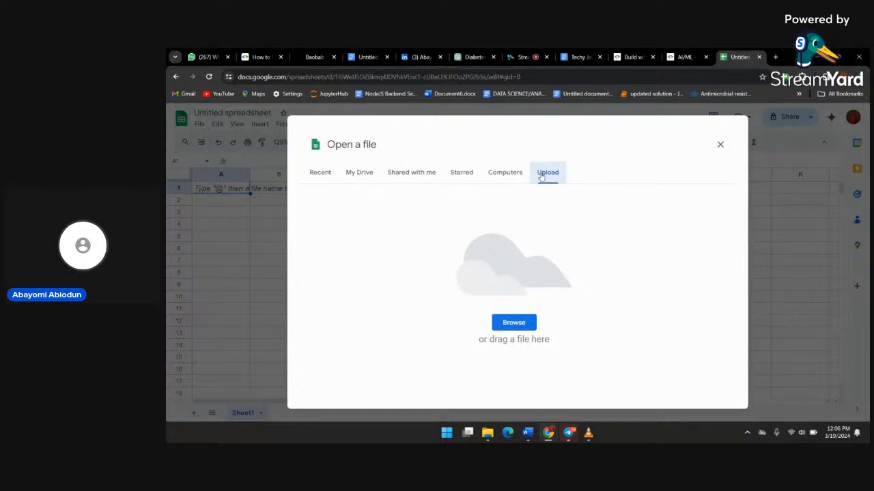
- Look through the computer's Downloads folder for files to upload and close the file picker without opening one
{"action": "left_click", "coordinate": [516, 323]}
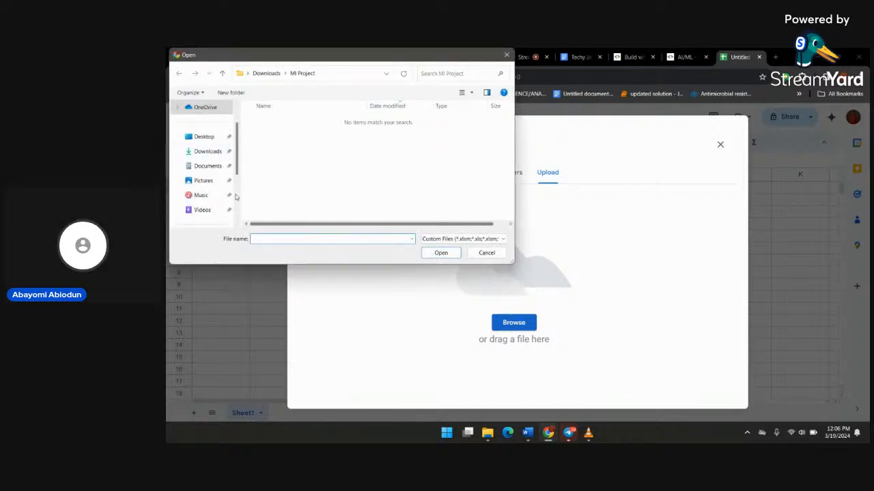
{"action": "left_click", "coordinate": [215, 151]}
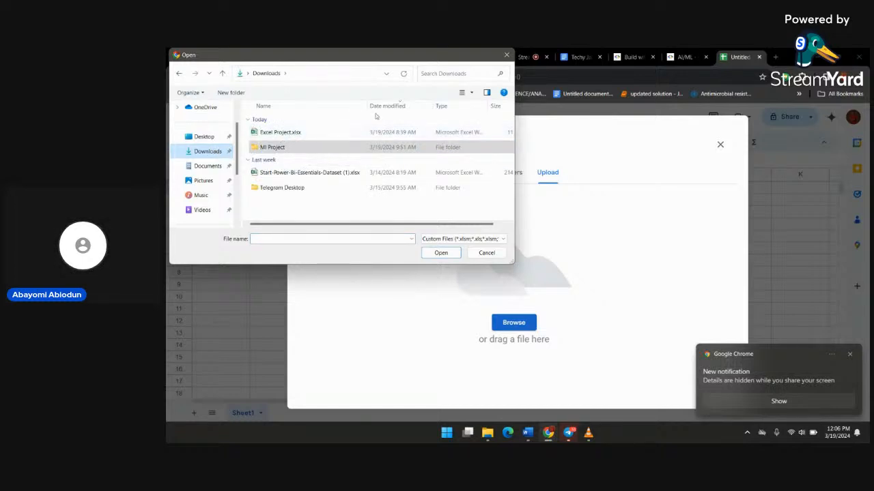
{"action": "left_click", "coordinate": [506, 55]}
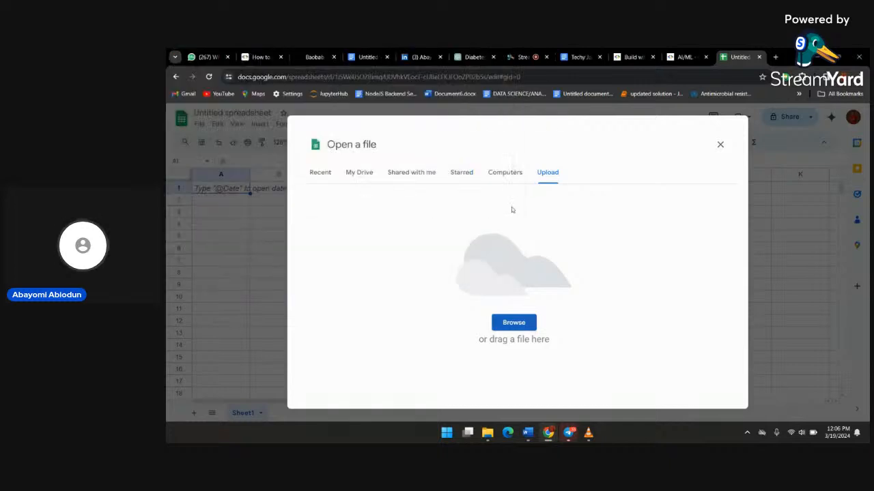
{"action": "left_click", "coordinate": [720, 144]}
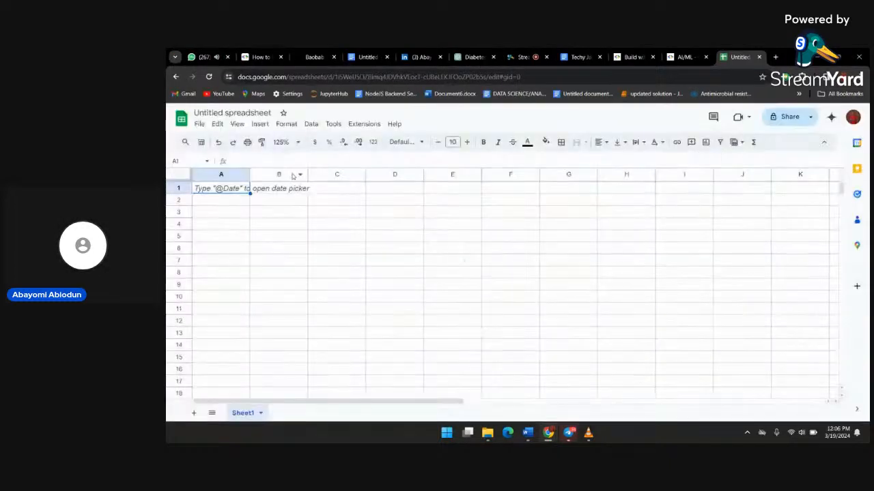
- Review the spreadsheet's editing, view and insertion commands, including paste special, row and column grouping, and inserting cells or charts
{"action": "left_click", "coordinate": [217, 125]}
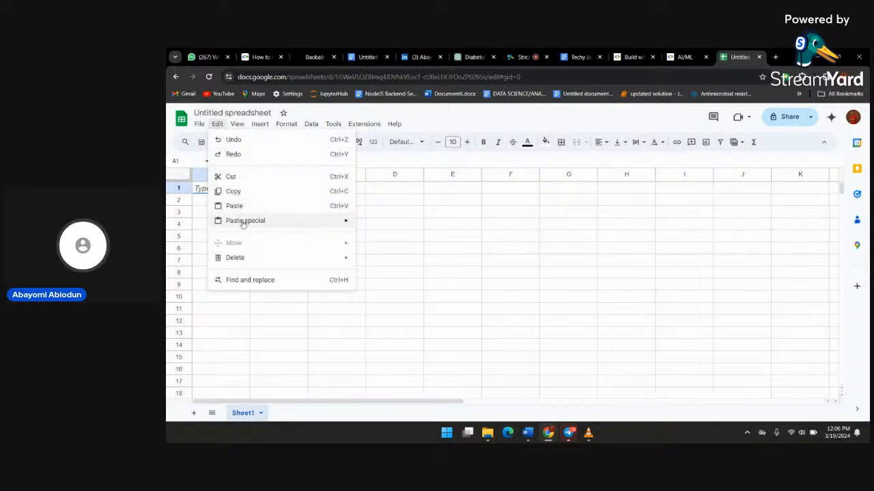
{"action": "mouse_move", "coordinate": [243, 224]}
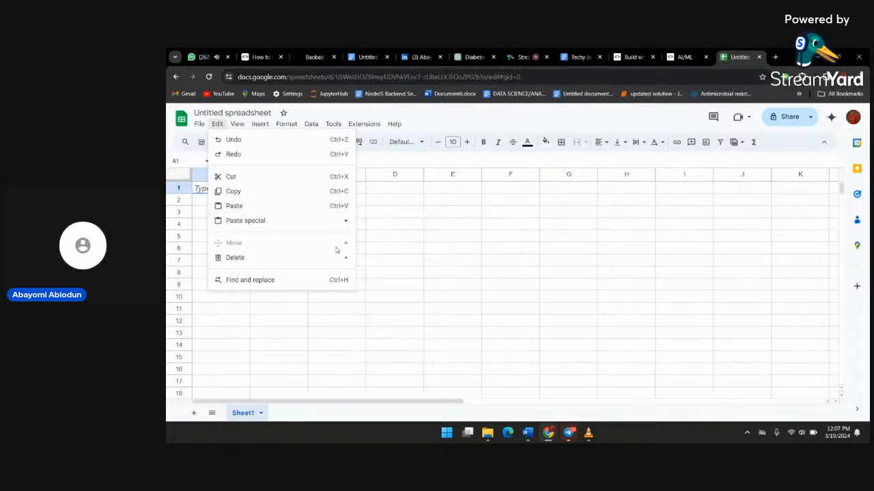
{"action": "mouse_move", "coordinate": [345, 261]}
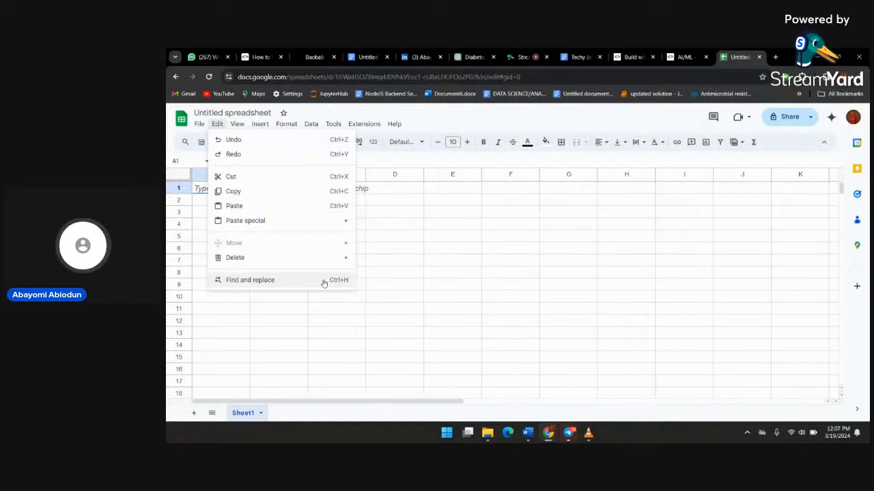
{"action": "mouse_move", "coordinate": [237, 127]}
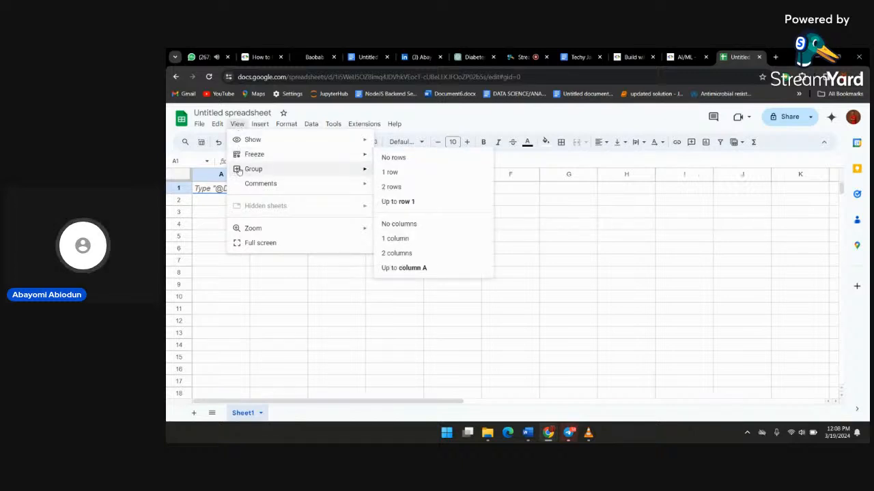
{"action": "mouse_move", "coordinate": [247, 234]}
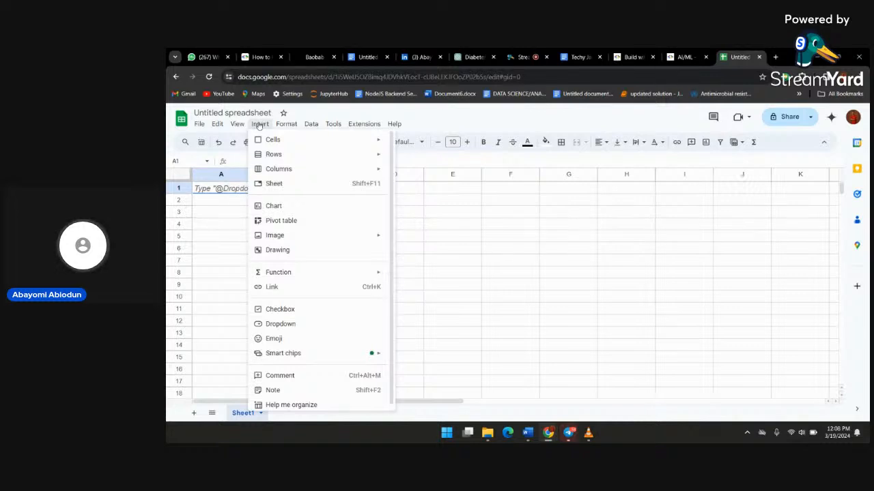
{"action": "mouse_move", "coordinate": [267, 140]}
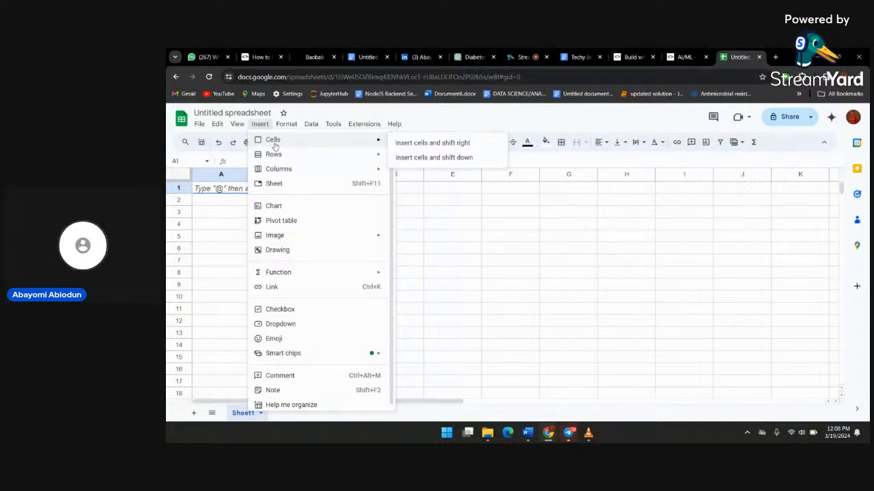
{"action": "mouse_move", "coordinate": [273, 170]}
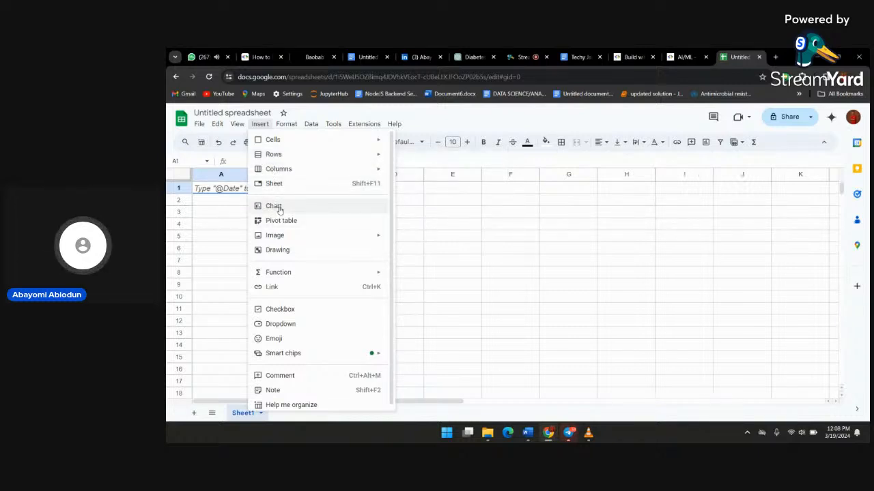
{"action": "mouse_move", "coordinate": [282, 236]}
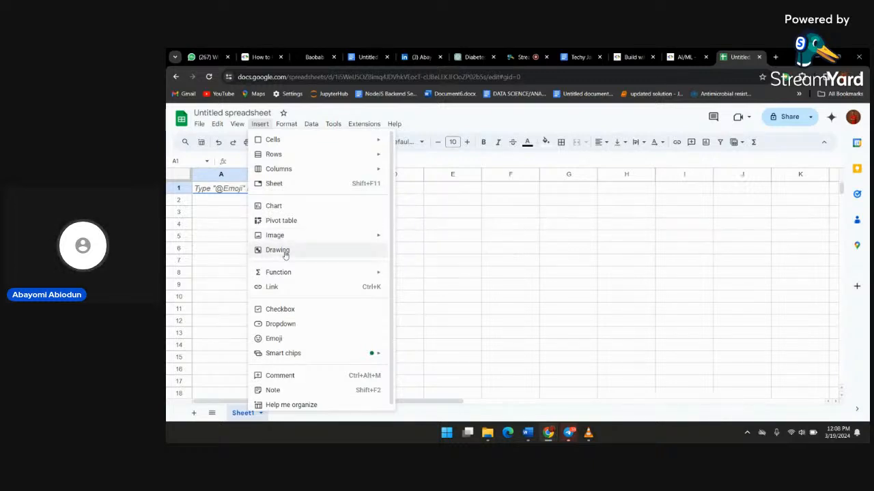
{"action": "mouse_move", "coordinate": [287, 277]}
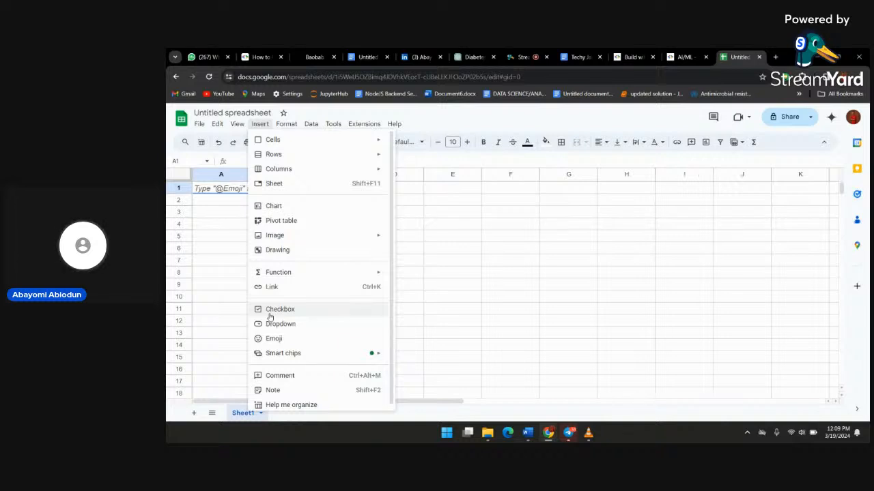
- Review the spreadsheet's formatting and data commands, including number formats, text styles, wrapping, sorting, filters and data cleanup
{"action": "mouse_move", "coordinate": [286, 126]}
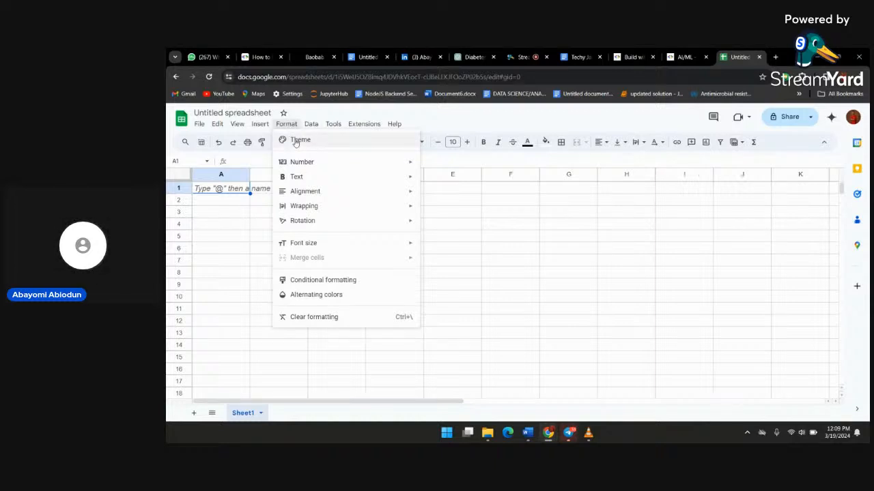
{"action": "mouse_move", "coordinate": [313, 165]}
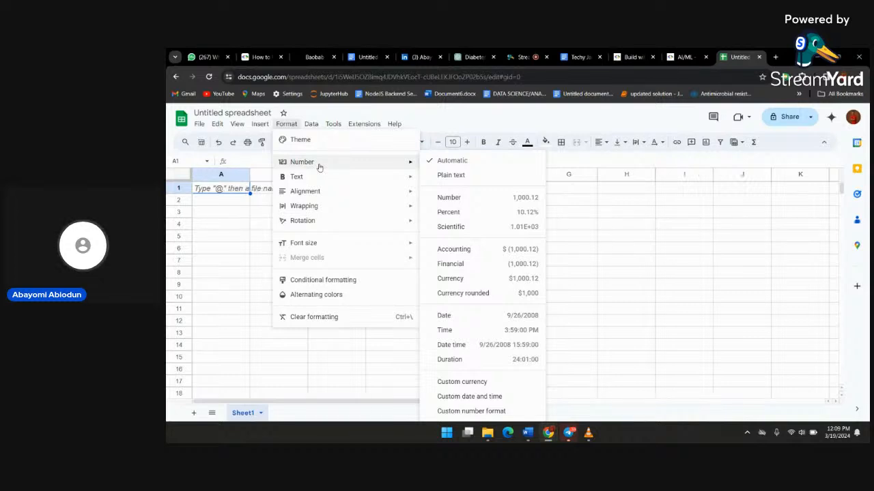
{"action": "mouse_move", "coordinate": [345, 179]}
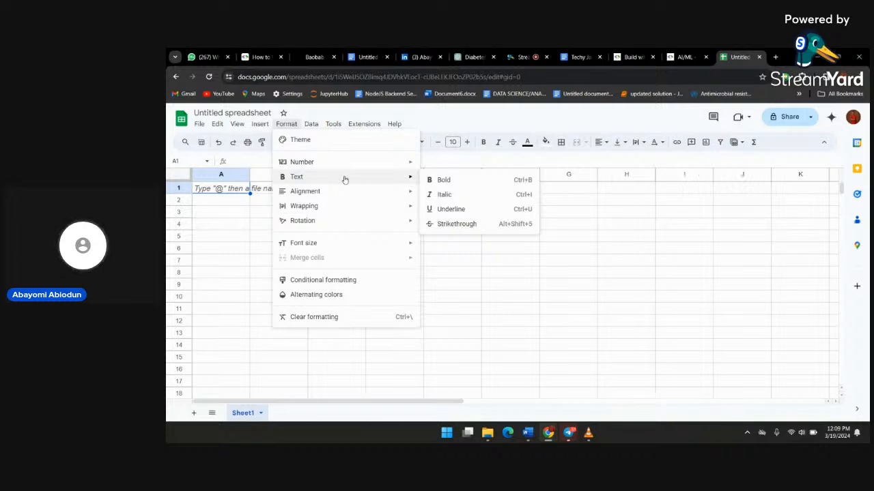
{"action": "mouse_move", "coordinate": [366, 210]}
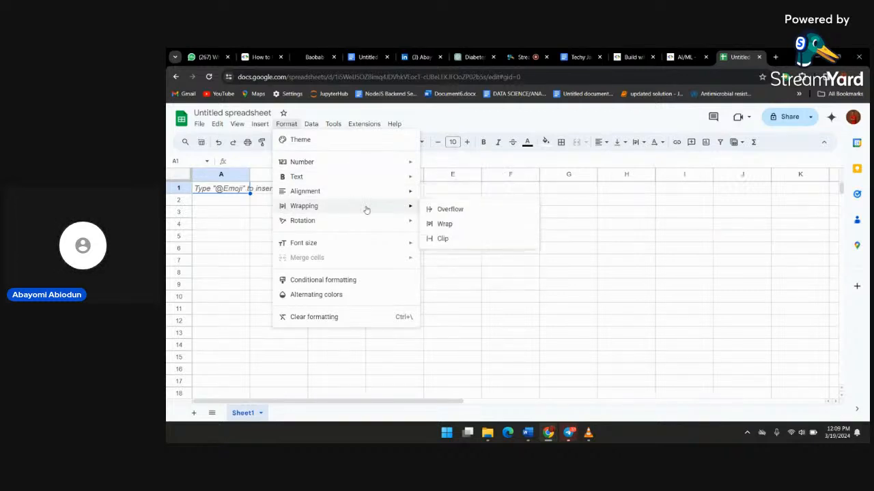
{"action": "mouse_move", "coordinate": [388, 244]}
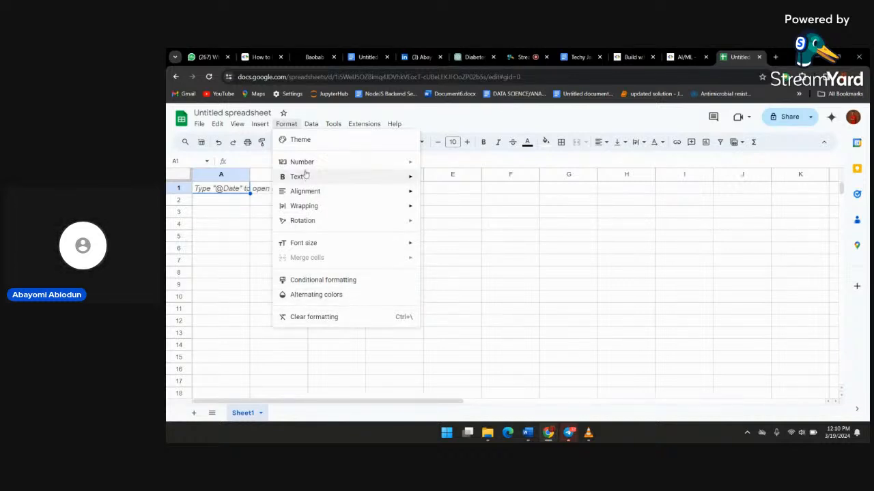
{"action": "left_click", "coordinate": [312, 124]}
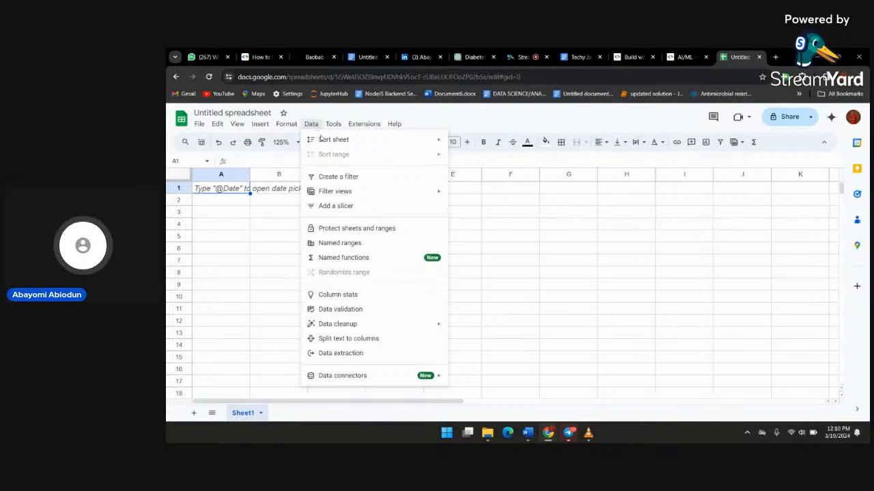
{"action": "mouse_move", "coordinate": [323, 143]}
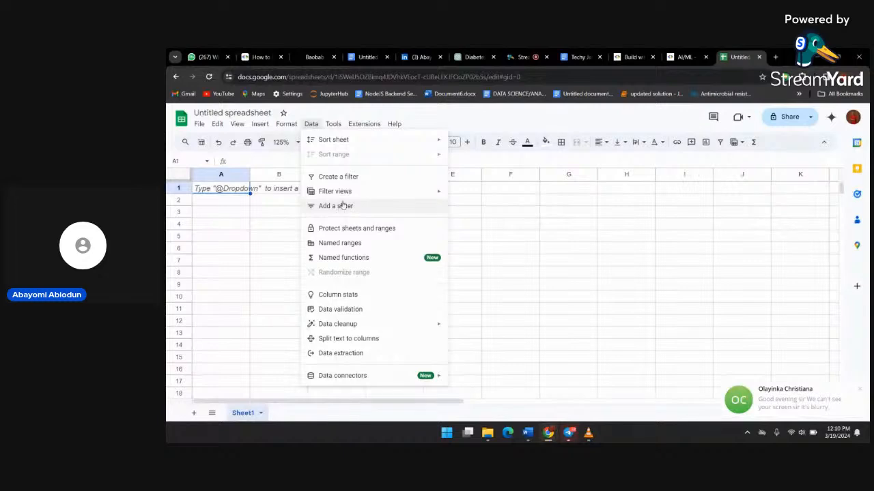
- Check the viewers' comments in the StreamYard studio, restart the screen share and return to the untitled spreadsheet
{"action": "left_click", "coordinate": [530, 58]}
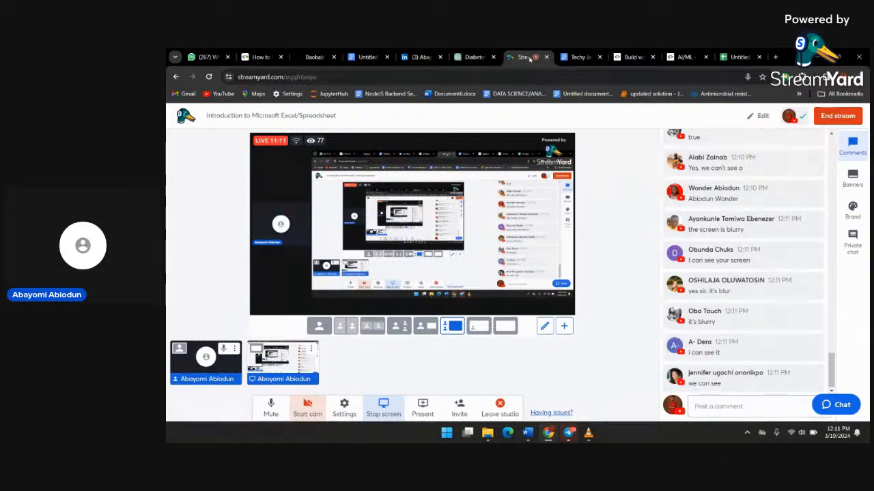
{"action": "left_click", "coordinate": [738, 56]}
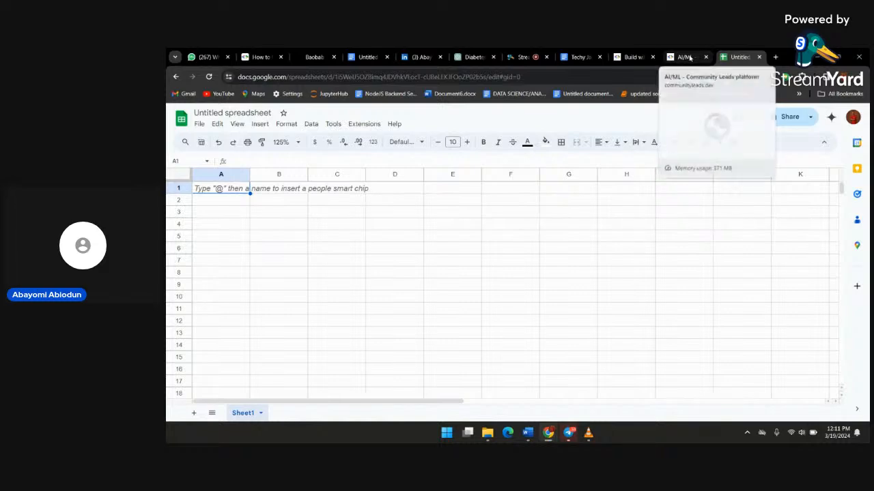
{"action": "left_click", "coordinate": [534, 57]}
{"action": "mouse_move", "coordinate": [316, 363]}
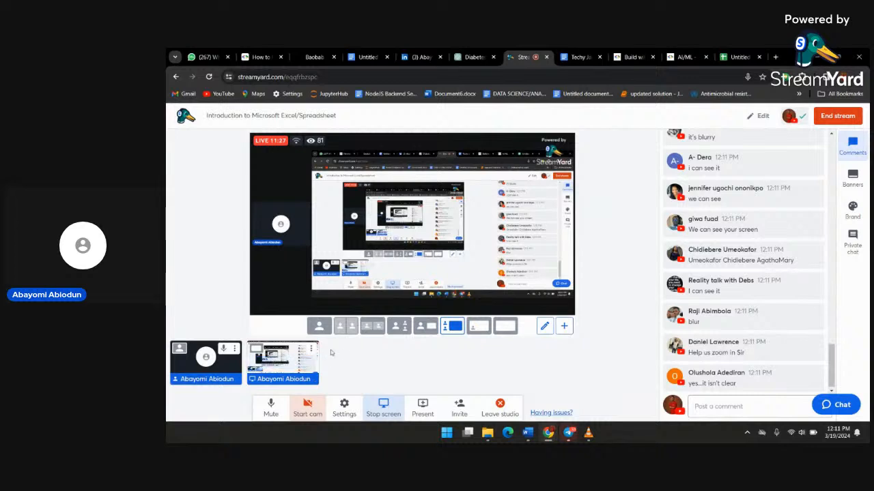
{"action": "left_click", "coordinate": [383, 408]}
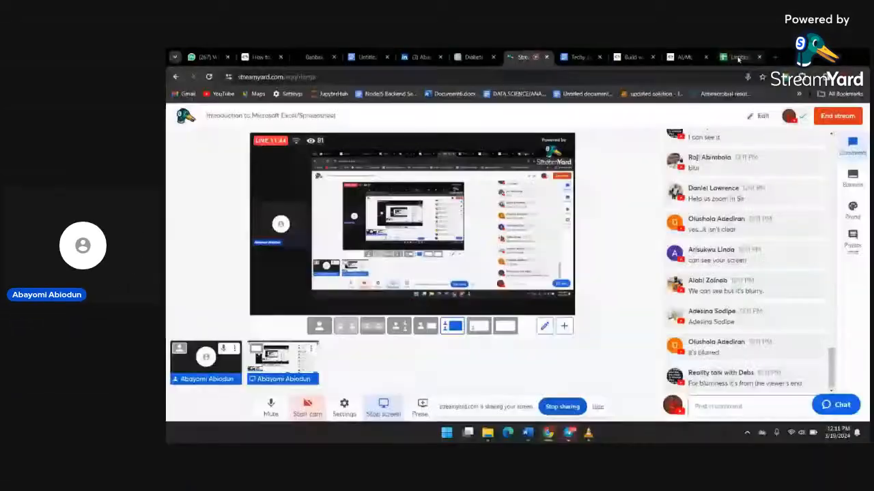
{"action": "left_click", "coordinate": [739, 58]}
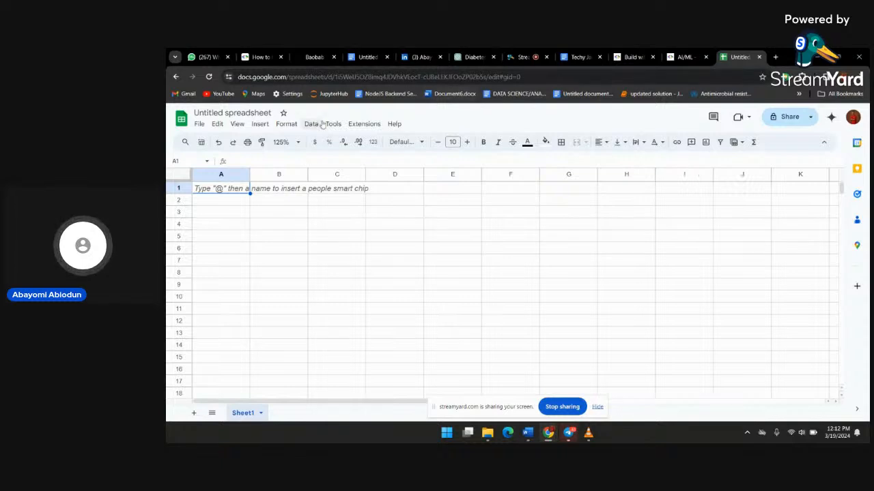
- Go through the spreadsheet's file, edit, view, insert, format and extension commands once more, ending with cell B3 selected
{"action": "left_click", "coordinate": [200, 126]}
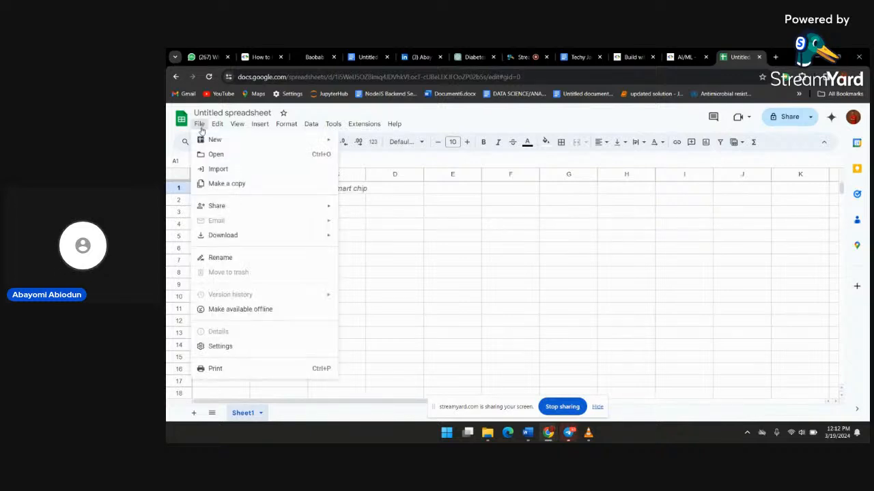
{"action": "left_click", "coordinate": [217, 125]}
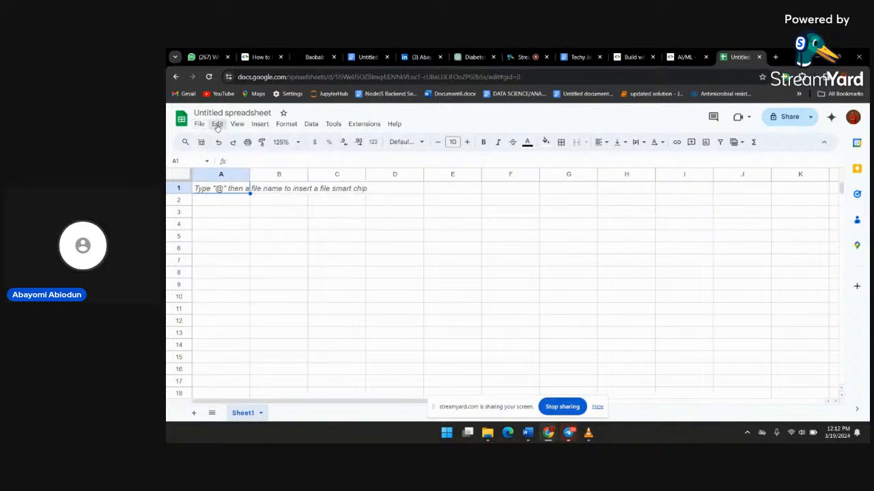
{"action": "left_click", "coordinate": [217, 125]}
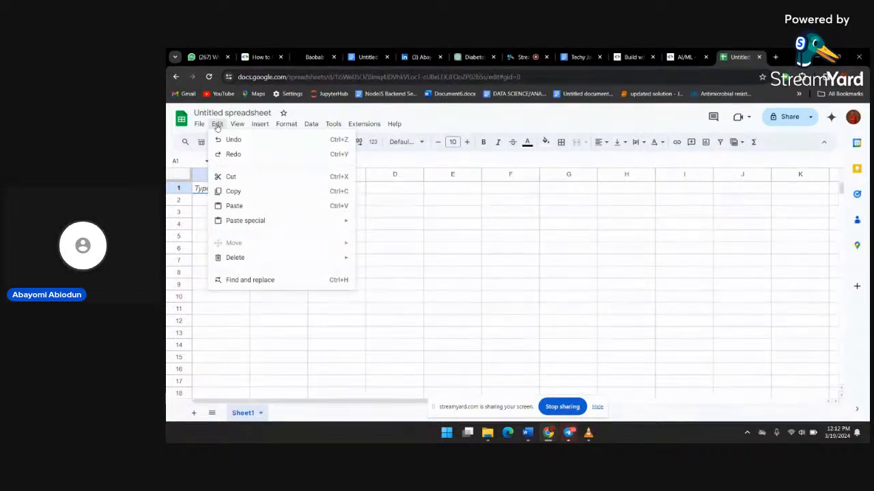
{"action": "left_click", "coordinate": [237, 125]}
{"action": "left_click", "coordinate": [237, 125]}
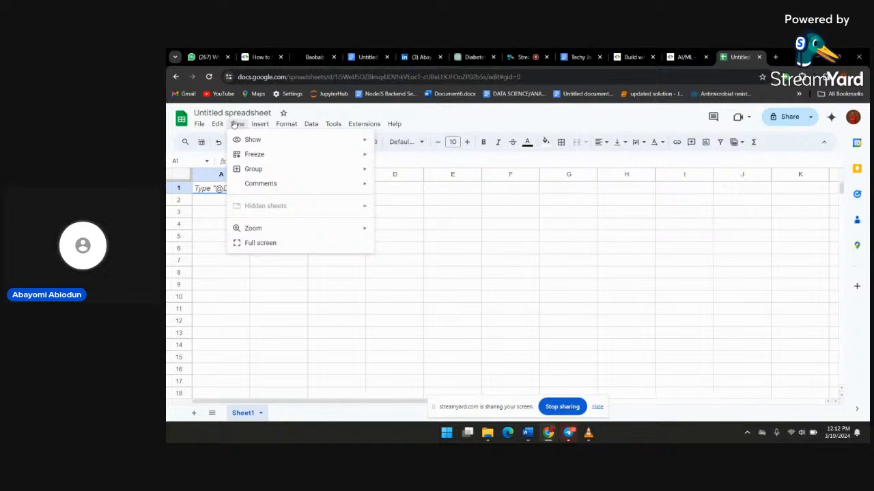
{"action": "mouse_move", "coordinate": [258, 125]}
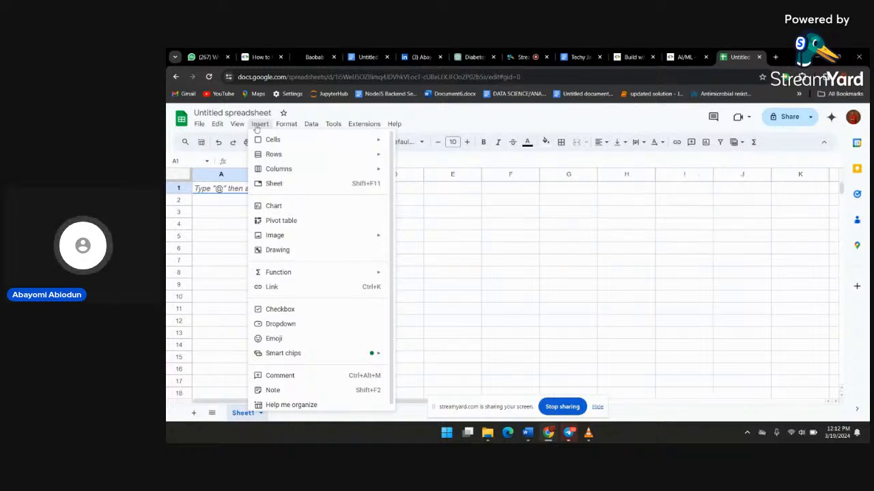
{"action": "mouse_move", "coordinate": [288, 125]}
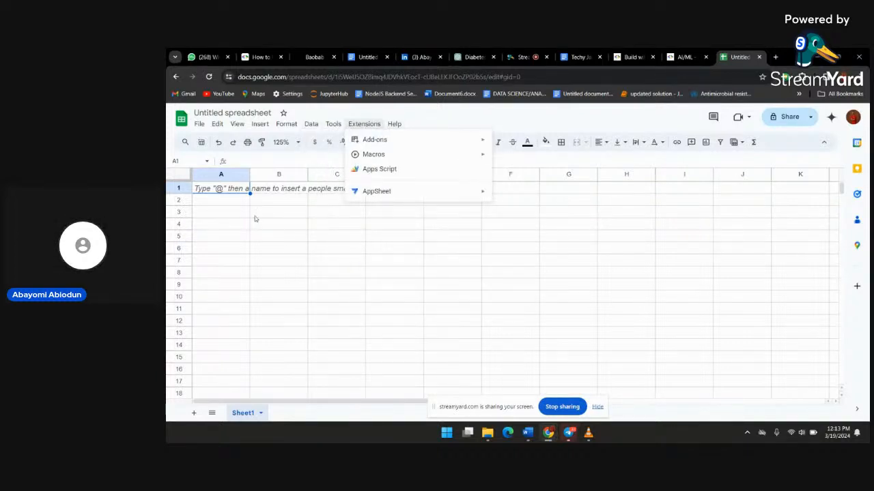
{"action": "left_click", "coordinate": [269, 213]}
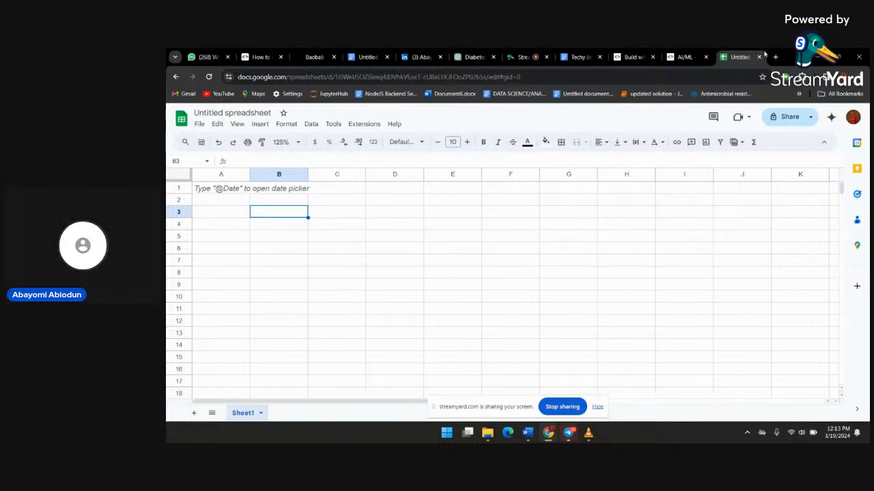
- Close the untitled Google Sheets spreadsheet and switch to the Excel desktop app by searching for it in Windows
{"action": "left_click", "coordinate": [759, 56]}
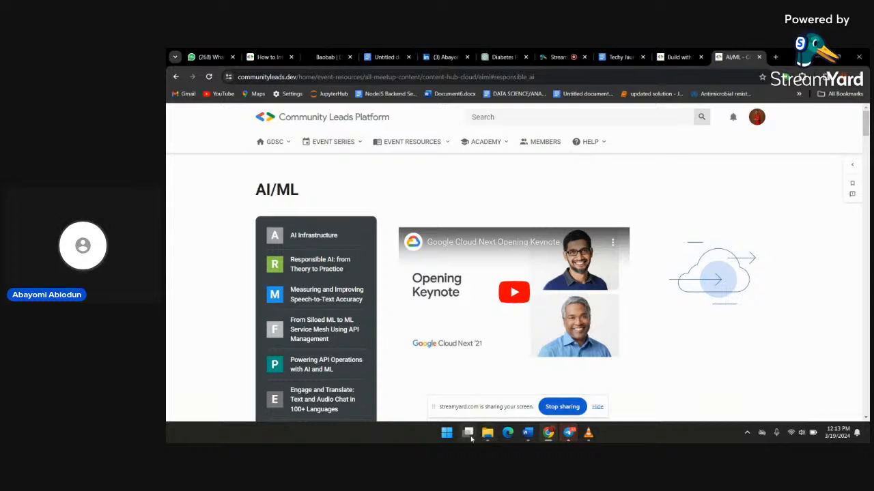
{"action": "left_click", "coordinate": [446, 433]}
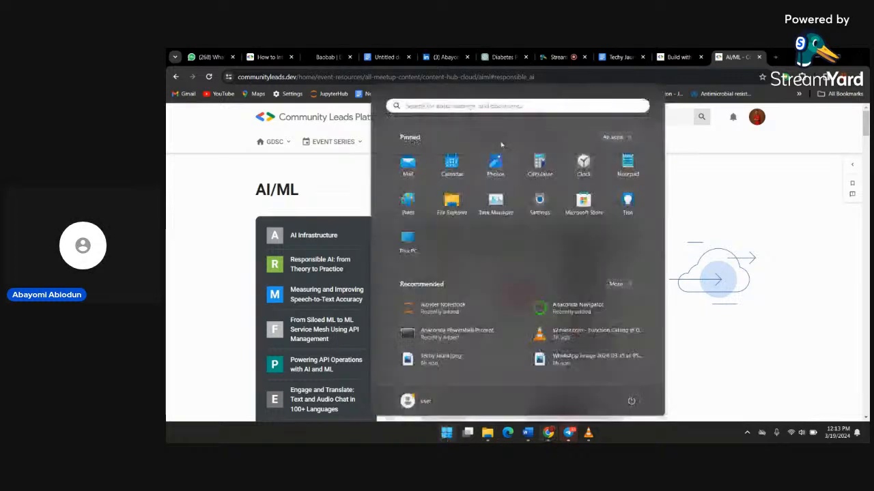
{"action": "left_click", "coordinate": [493, 107]}
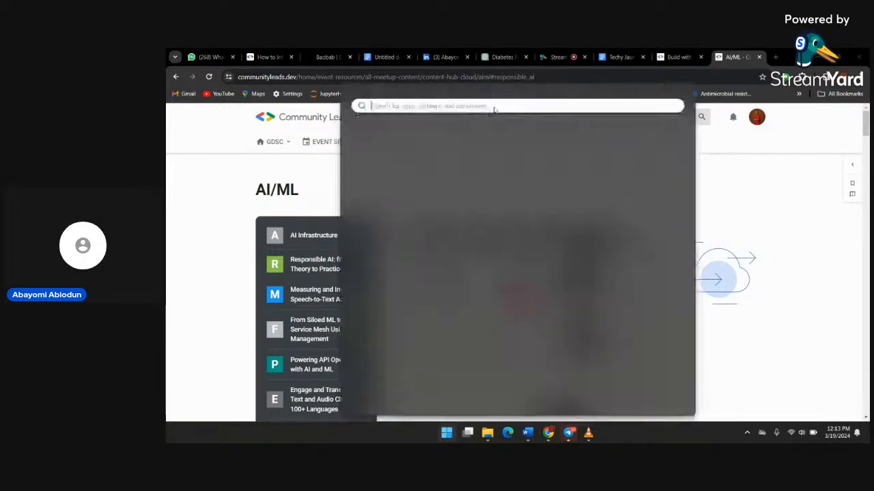
{"action": "type", "text": "ex"}
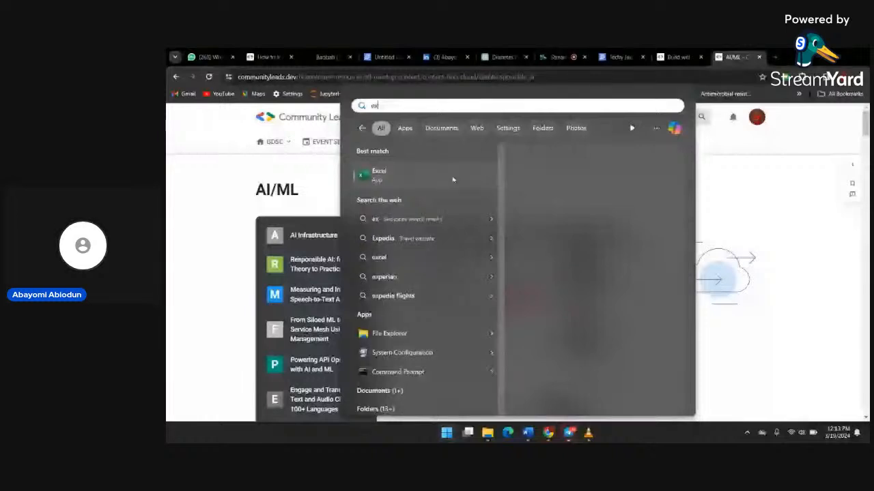
{"action": "left_click", "coordinate": [452, 178]}
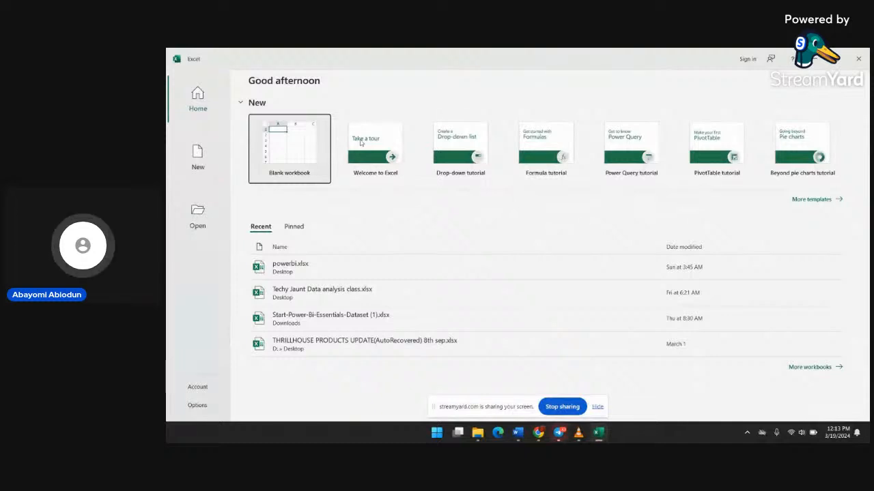
- Dismiss the Office licence notice and create a blank workbook
{"action": "left_click", "coordinate": [289, 155]}
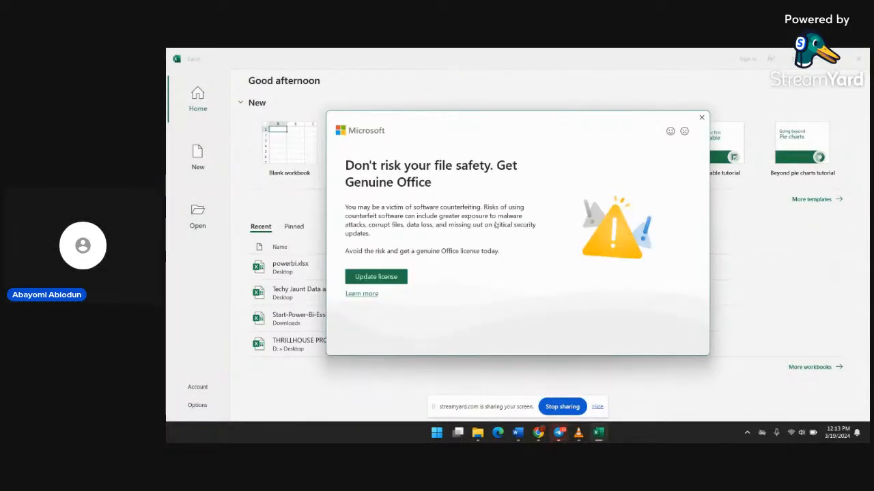
{"action": "left_click", "coordinate": [701, 118]}
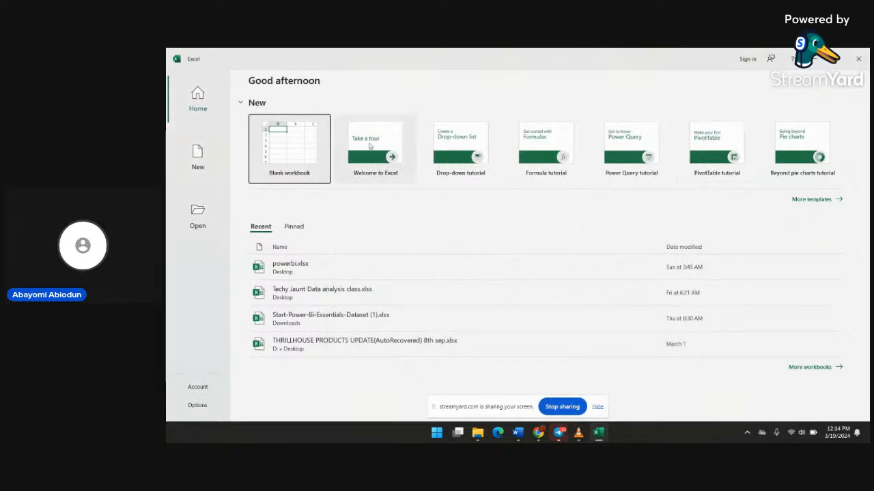
{"action": "left_click", "coordinate": [259, 158]}
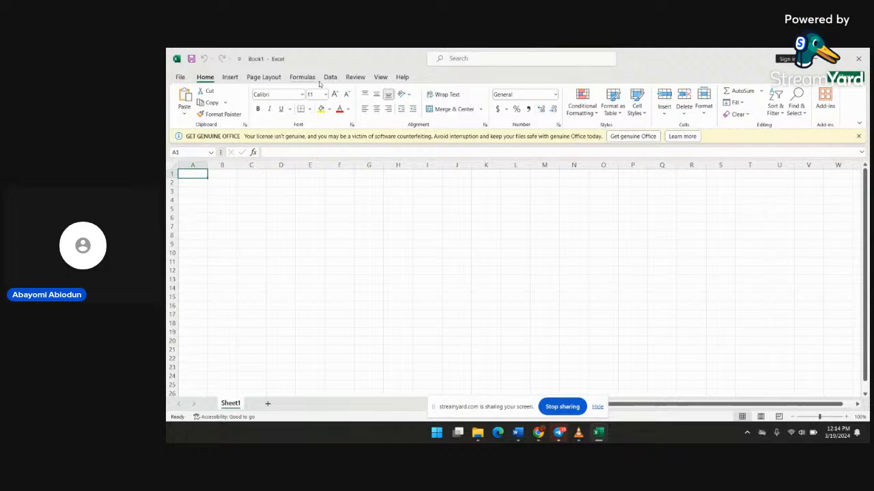
- Set the worksheet's magnification to a custom zoom of 150%
{"action": "left_click", "coordinate": [230, 78]}
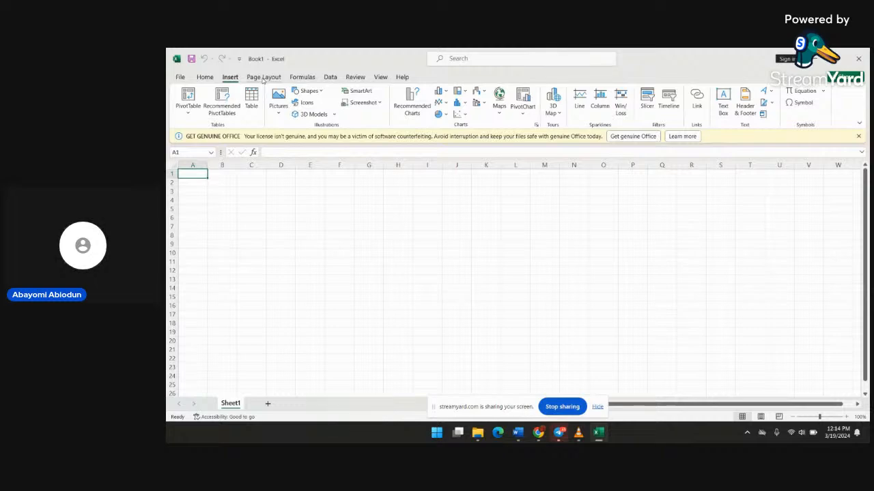
{"action": "left_click", "coordinate": [301, 78]}
{"action": "left_click", "coordinate": [380, 77]}
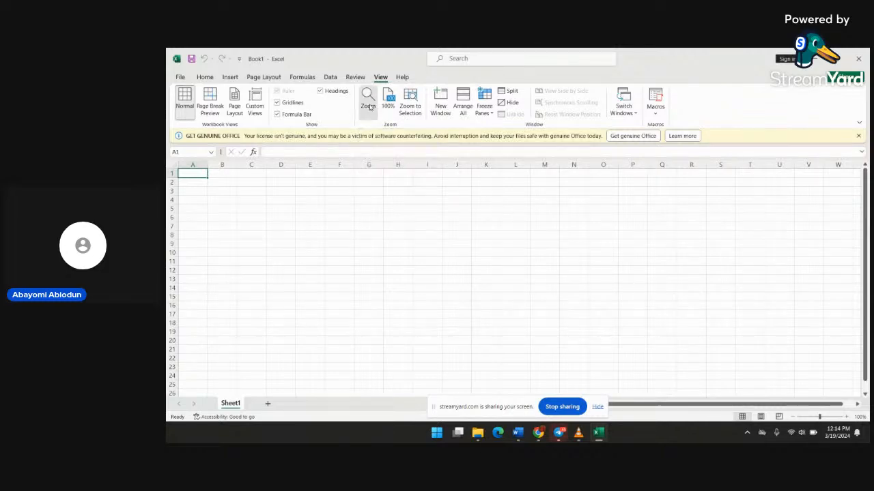
{"action": "left_click", "coordinate": [368, 104]}
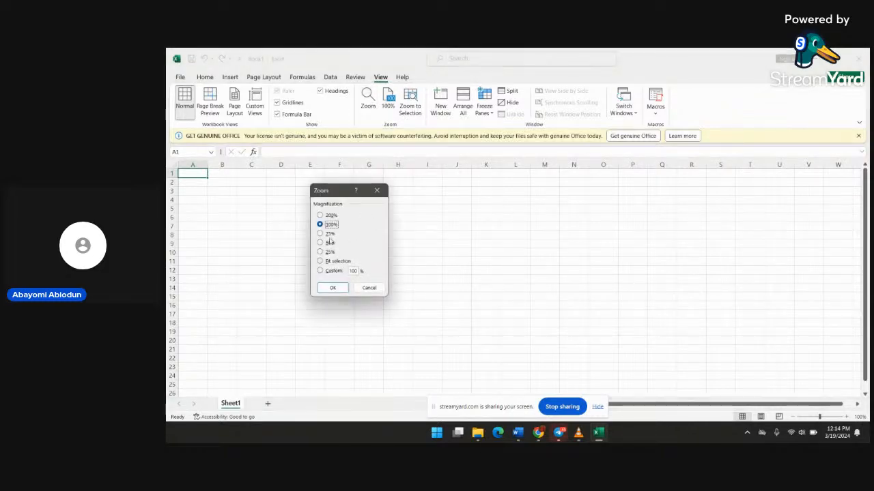
{"action": "left_click", "coordinate": [333, 216]}
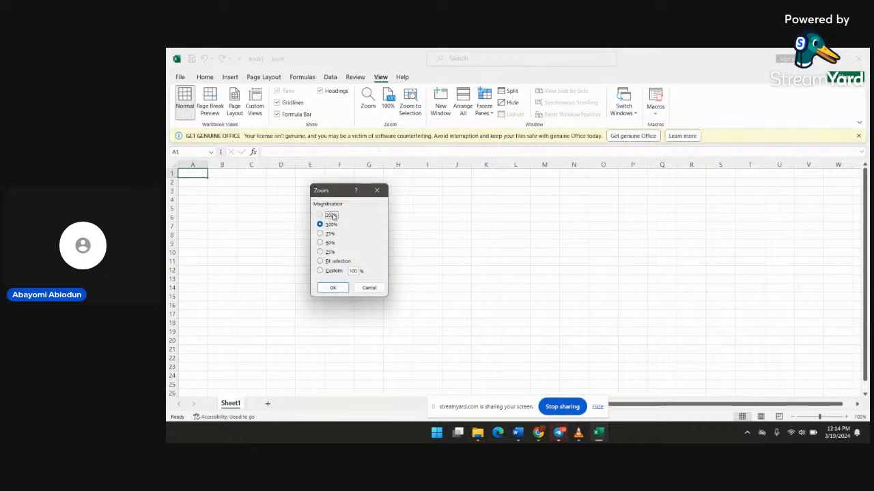
{"action": "left_click", "coordinate": [352, 270]}
{"action": "key", "text": "BackSpace"}
{"action": "key", "text": "BackSpace"}
{"action": "key", "text": "BackSpace"}
{"action": "type", "text": "150"}
{"action": "left_click", "coordinate": [332, 288]}
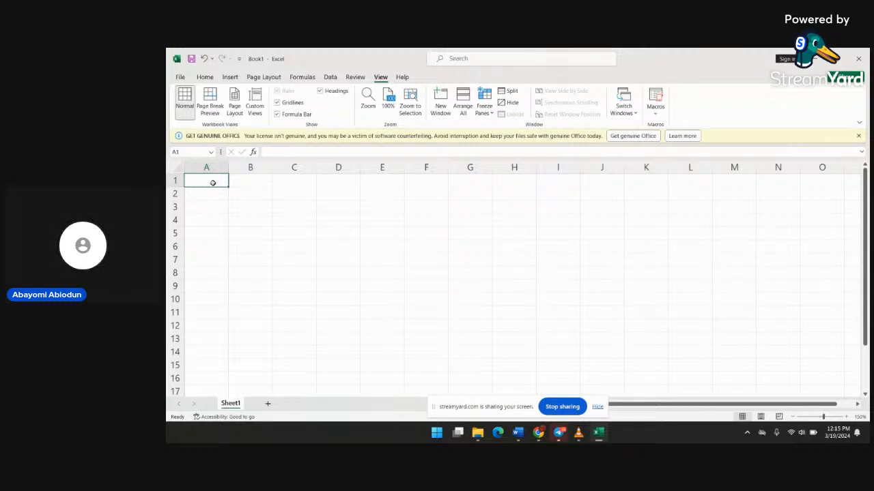
- Enter the column headings Name in A1 and Age in B1
{"action": "type", "text": "N"}
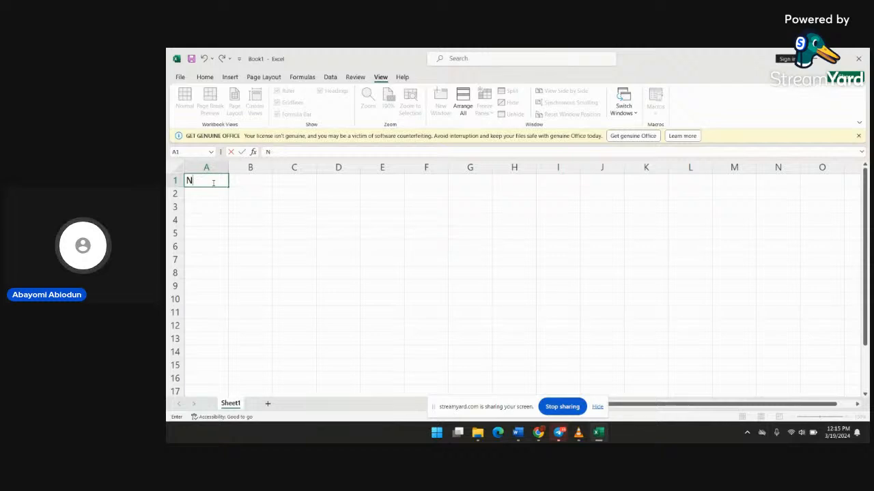
{"action": "type", "text": "ame"}
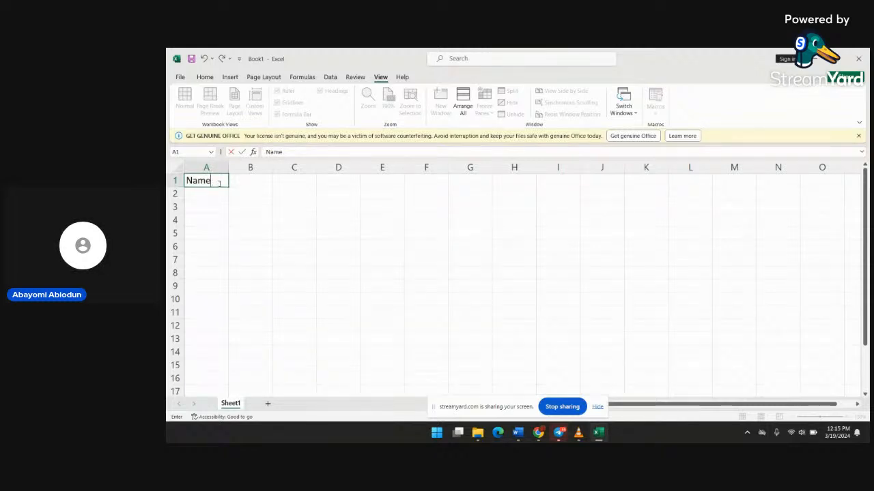
{"action": "left_click", "coordinate": [242, 178]}
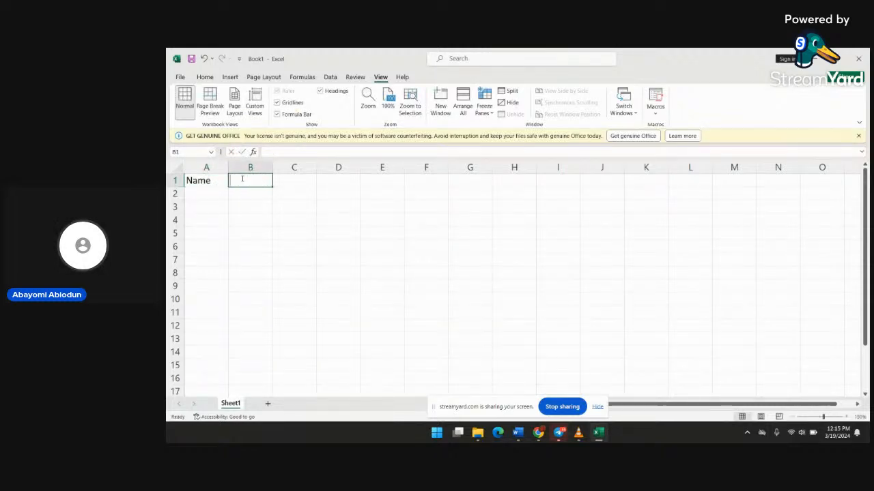
{"action": "type", "text": "Age"}
{"action": "left_click", "coordinate": [283, 180]}
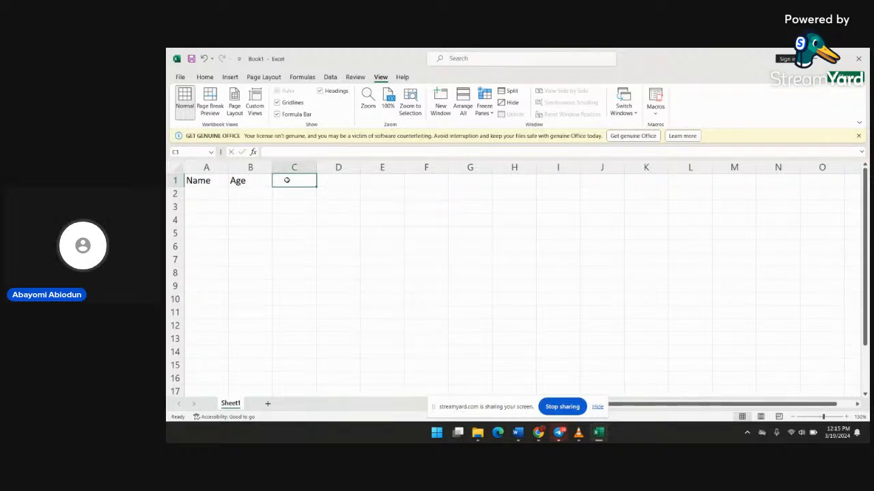
{"action": "type", "text": "Days"}
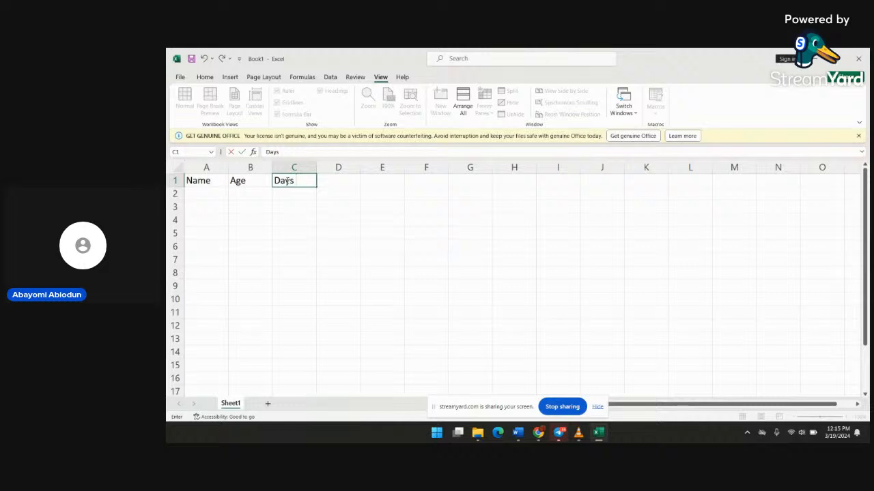
{"action": "type", "text": "at"}
{"action": "key", "text": "BackSpace"}
{"action": "key", "text": "BackSpace"}
{"action": "type", "text": "of clas"}
{"action": "key", "text": "BackSpace"}
{"action": "key", "text": "BackSpace"}
{"action": "key", "text": "BackSpace"}
{"action": "key", "text": "BackSpace"}
{"action": "key", "text": "BackSpace"}
{"action": "key", "text": "BackSpace"}
{"action": "key", "text": "BackSpace"}
{"action": "key", "text": "BackSpace"}
{"action": "key", "text": "BackSpace"}
{"action": "key", "text": "BackSpace"}
{"action": "key", "text": "BackSpace"}
{"action": "key", "text": "BackSpace"}
{"action": "key", "text": "BackSpace"}
- Enter the heading Numbers of attended classes in C1 and widen column C to fit it
{"action": "type", "text": "Numbers"}
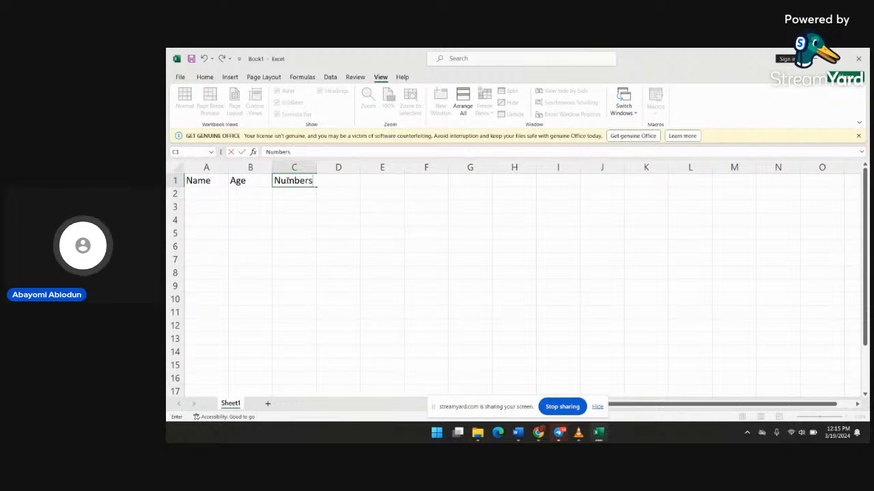
{"action": "type", "text": " of t"}
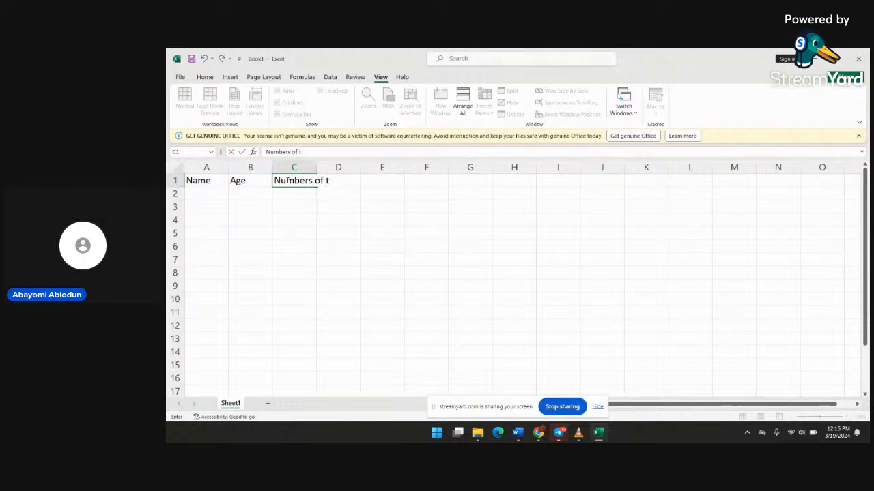
{"action": "key", "text": "BackSpace"}
{"action": "type", "text": "attended classes"}
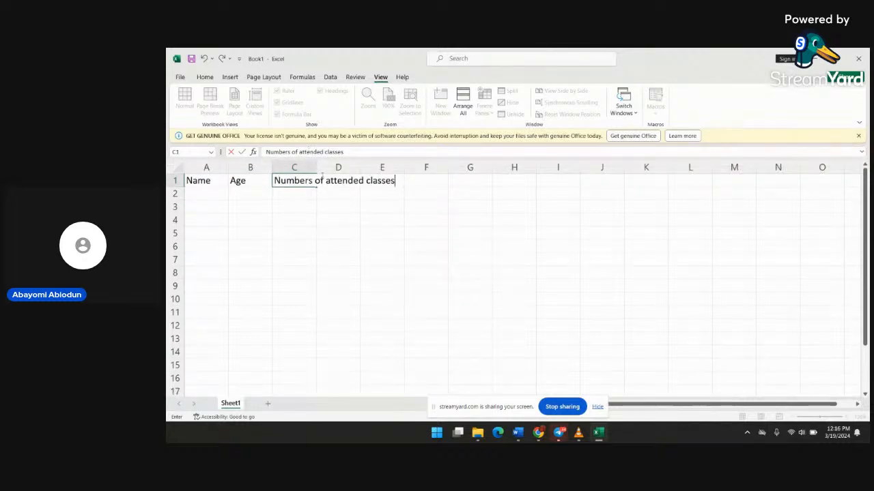
{"action": "left_click", "coordinate": [318, 197]}
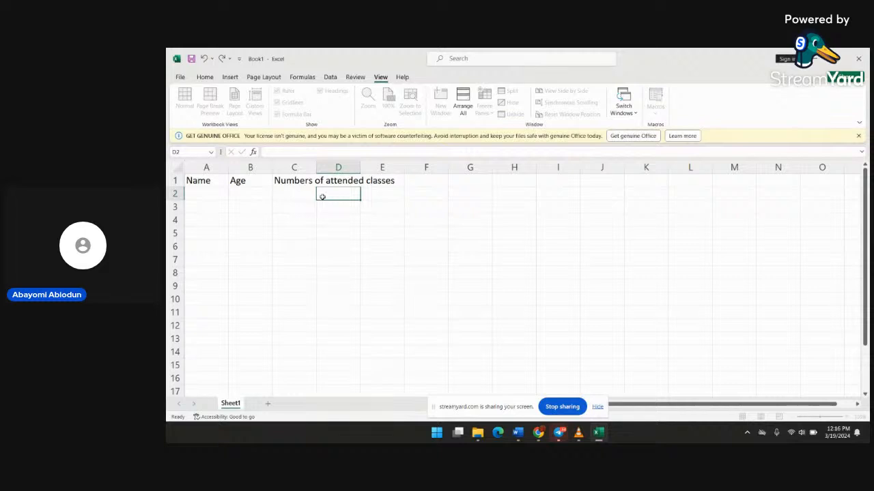
{"action": "left_click", "coordinate": [315, 177]}
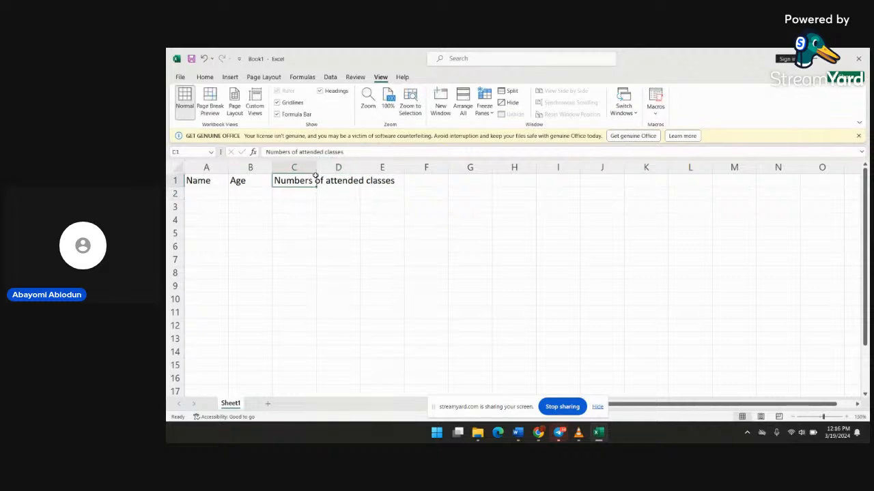
{"action": "left_click_drag", "start_coordinate": [315, 175], "coordinate": [401, 172]}
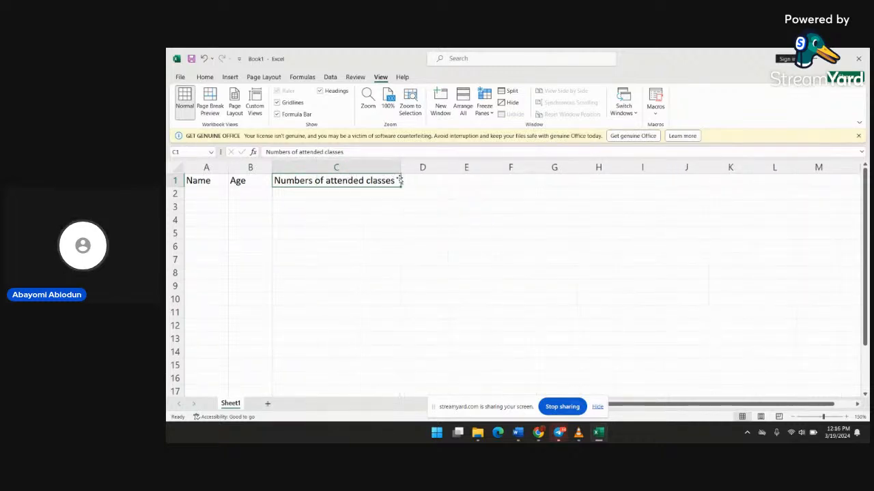
- Fill row 2 with the first person's name, age 18 and 6 attended classes
{"action": "left_click", "coordinate": [217, 191]}
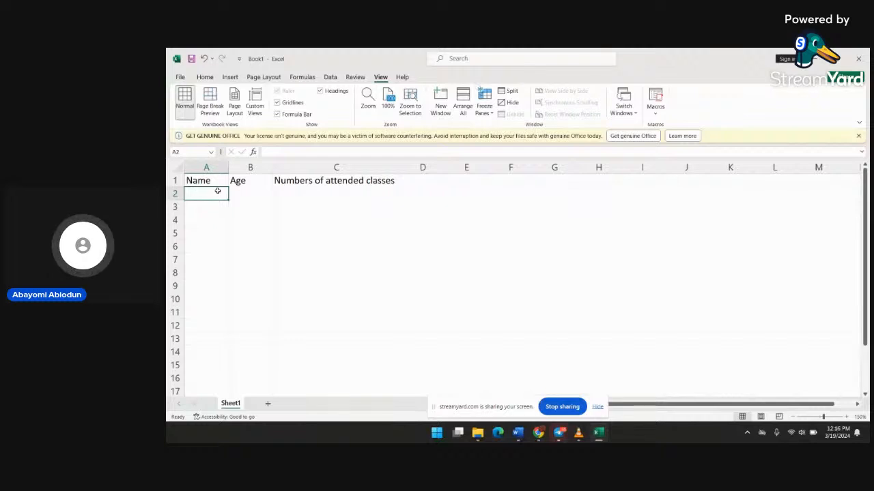
{"action": "type", "text": "A"}
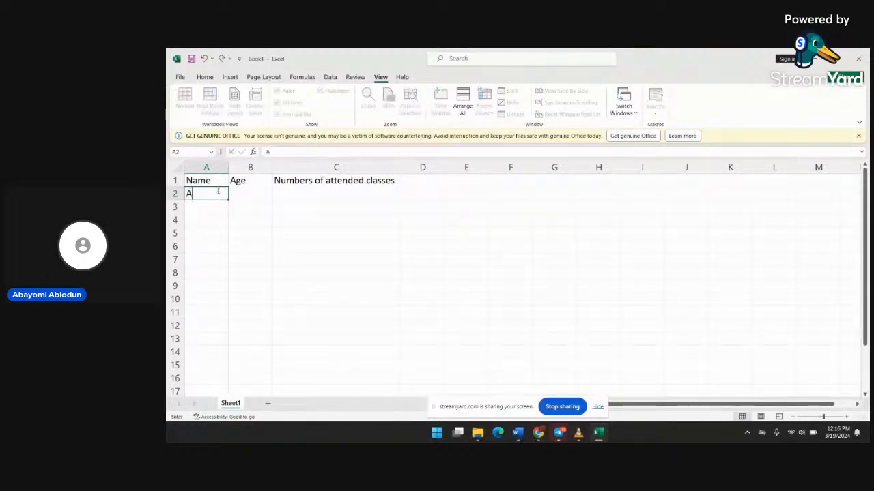
{"action": "type", "text": "bayomi"}
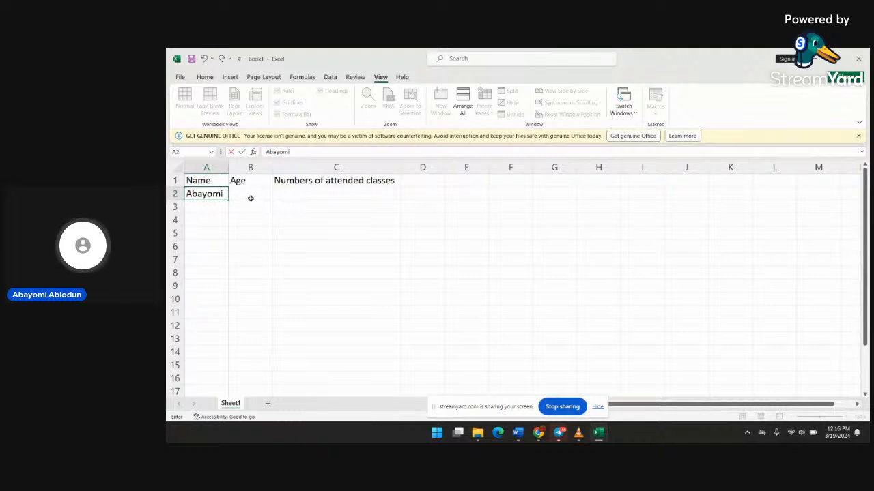
{"action": "left_click", "coordinate": [252, 199]}
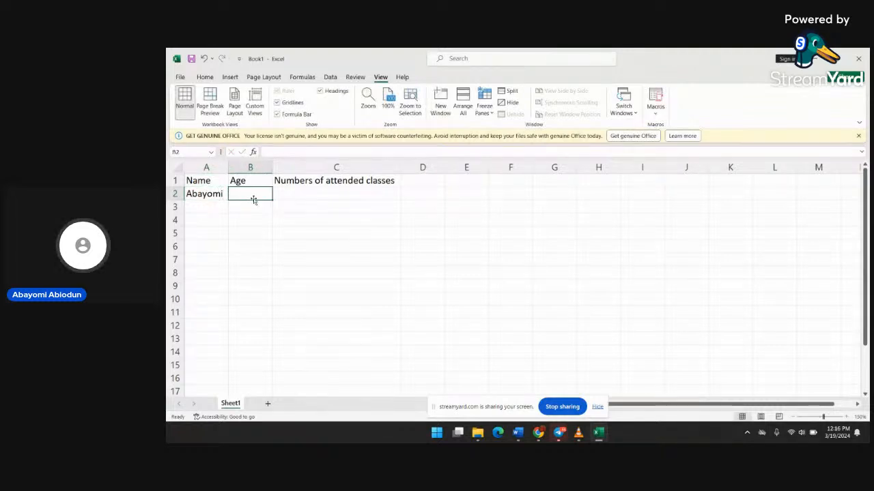
{"action": "type", "text": "1"}
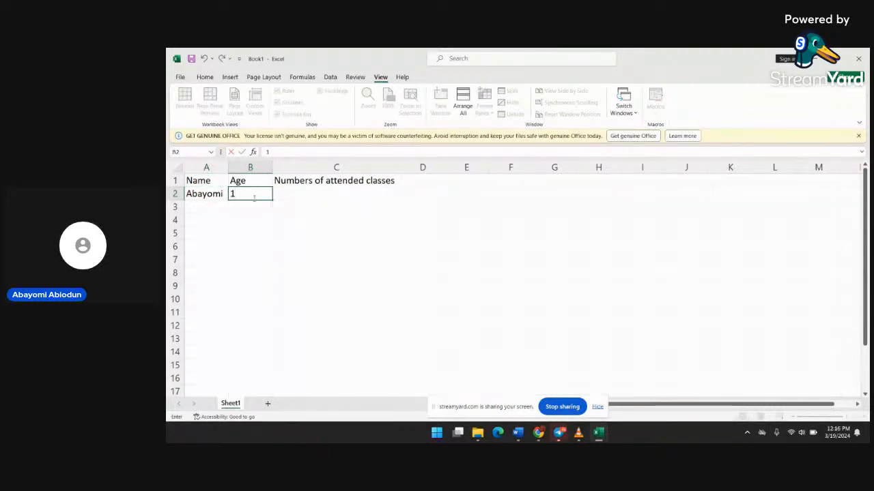
{"action": "type", "text": "8"}
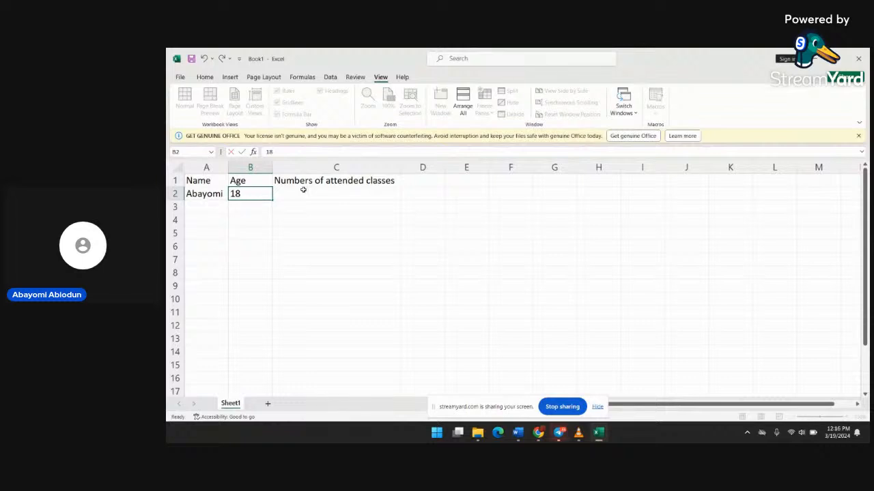
{"action": "left_click", "coordinate": [302, 190]}
{"action": "type", "text": "6"}
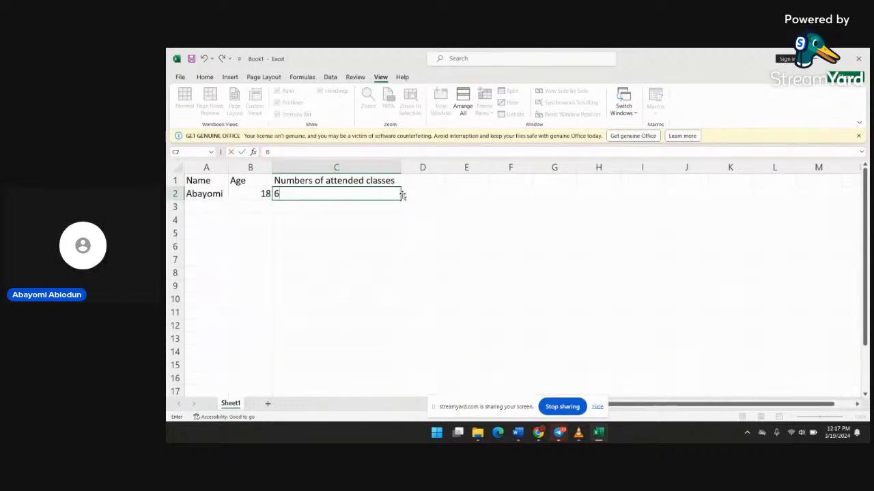
{"action": "key", "text": "ctrl+Return"}
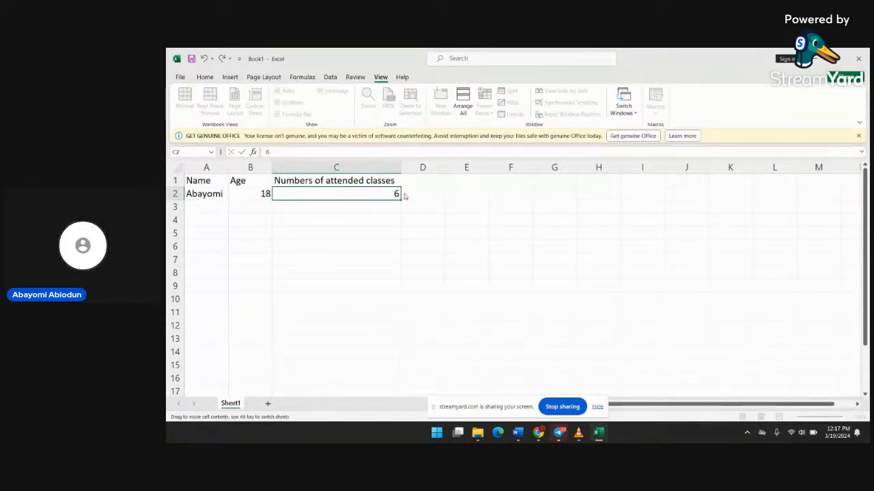
- Widen column C further and append (10) to the attended-classes heading in C1
{"action": "left_click_drag", "start_coordinate": [401, 194], "coordinate": [442, 176]}
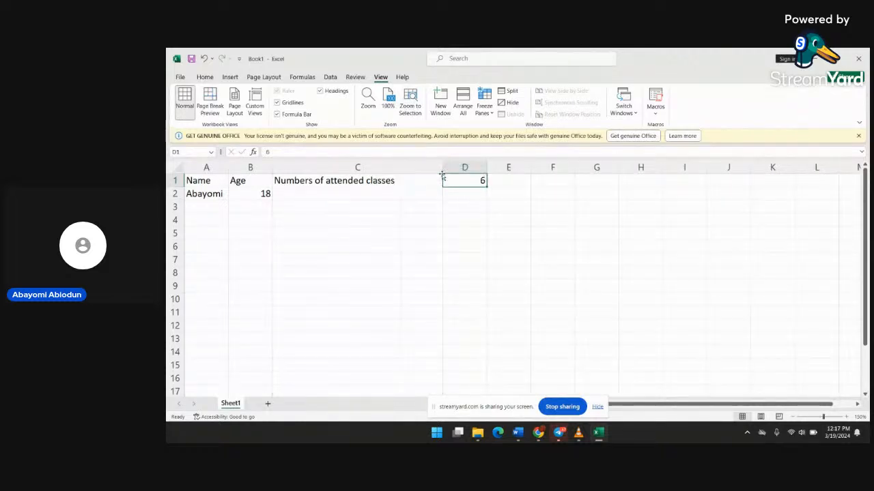
{"action": "left_click", "coordinate": [399, 180]}
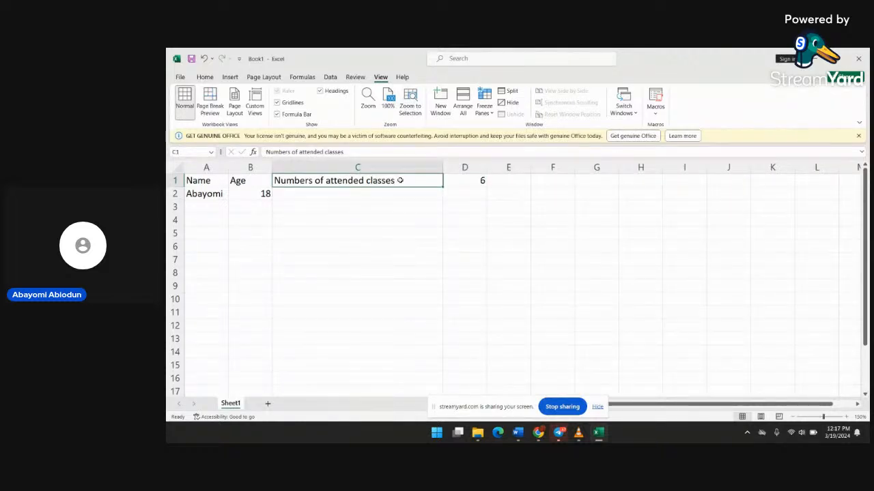
{"action": "double_click", "coordinate": [400, 180]}
{"action": "type", "text": "*"}
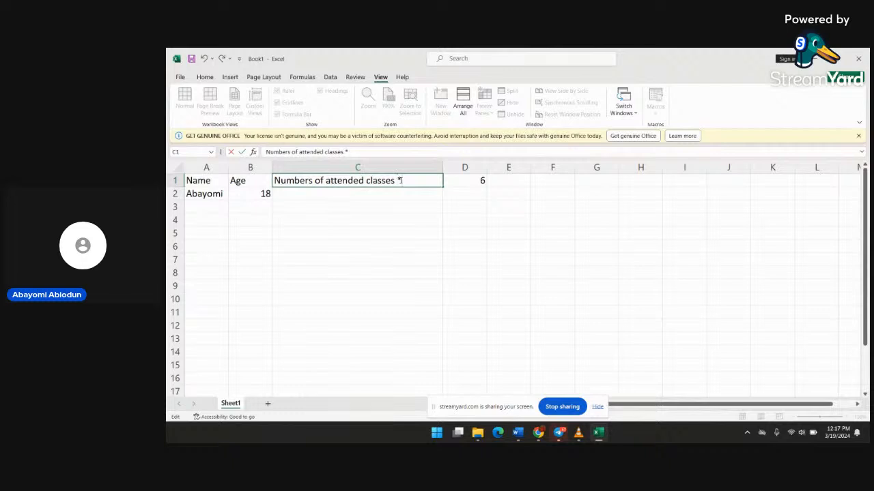
{"action": "type", "text": "10)"}
- Clear the misplaced 6 from cell D1
{"action": "left_click", "coordinate": [481, 181]}
{"action": "type", "text": "6"}
{"action": "key", "text": "BackSpace"}
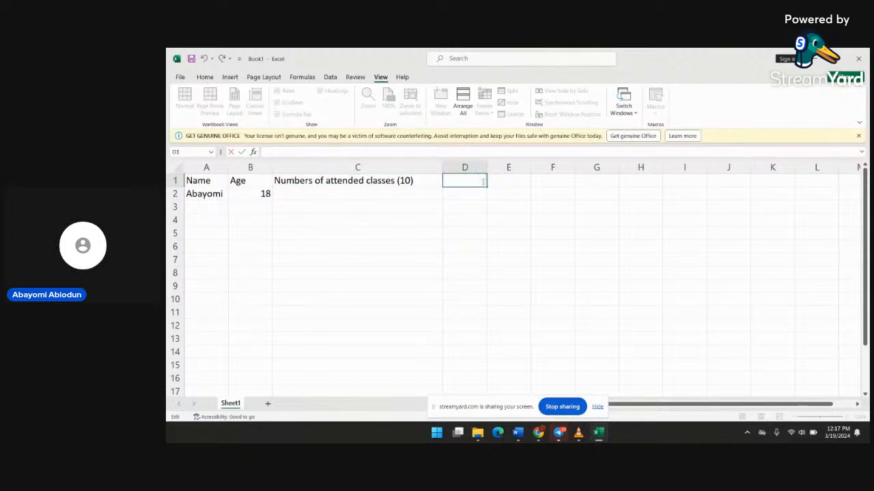
- Enter 8 as the first person's number of attended classes in C2
{"action": "left_click", "coordinate": [395, 193]}
{"action": "type", "text": "10"}
{"action": "key", "text": "BackSpace"}
{"action": "key", "text": "BackSpace"}
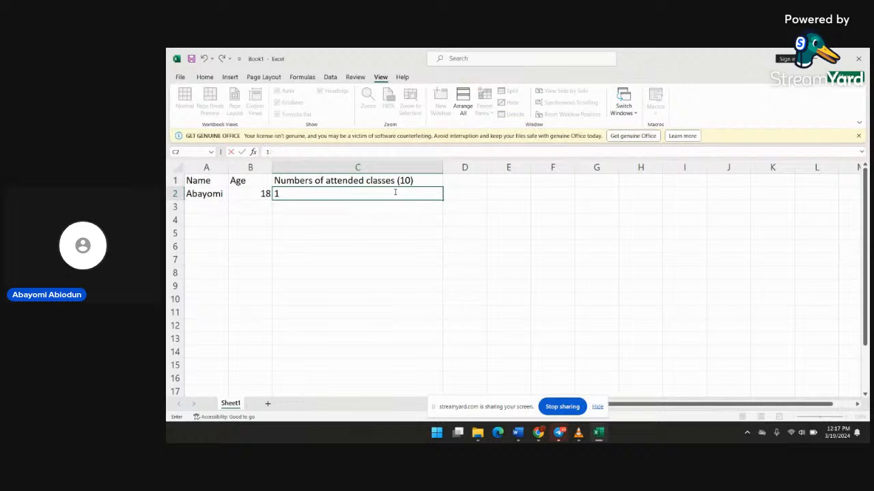
{"action": "type", "text": "8"}
- Fill row 3 with the second person's name, age 23 and 5 attended classes
{"action": "left_click", "coordinate": [209, 211]}
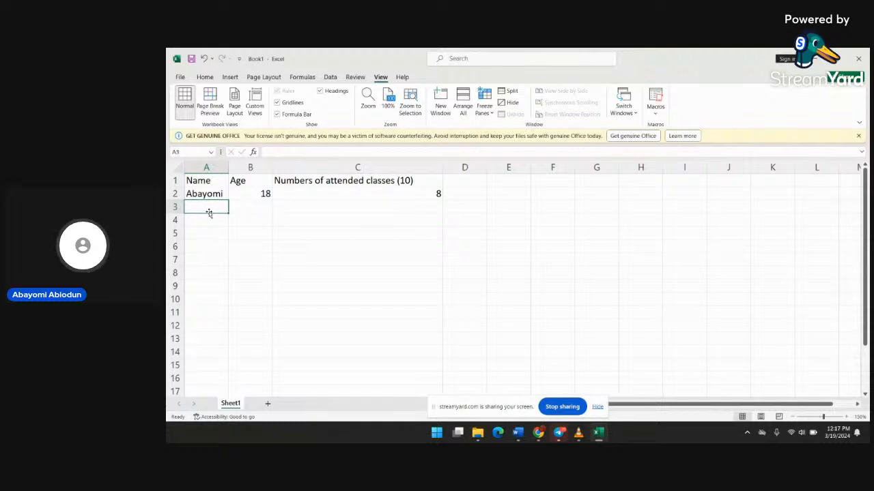
{"action": "type", "text": "Kunle"}
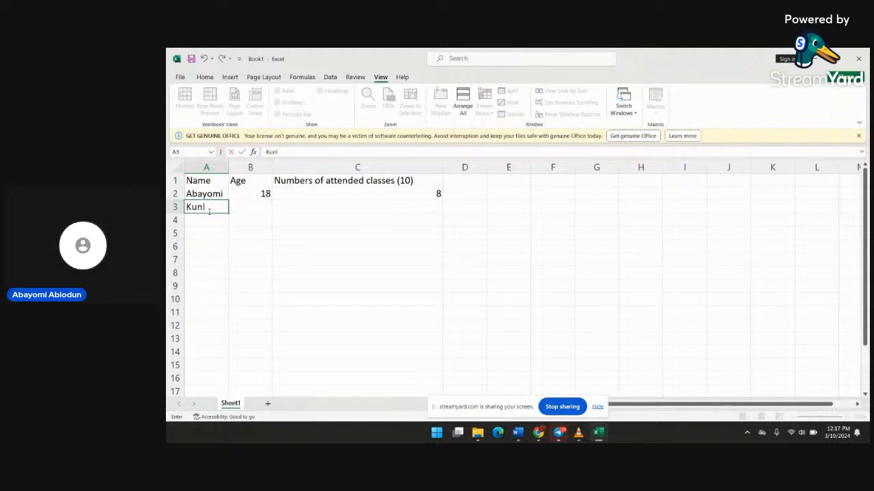
{"action": "left_click", "coordinate": [256, 209]}
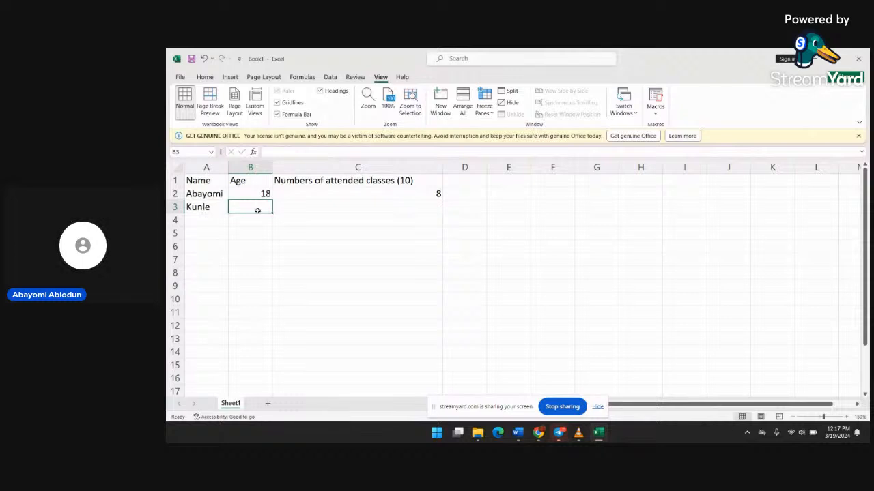
{"action": "type", "text": "23"}
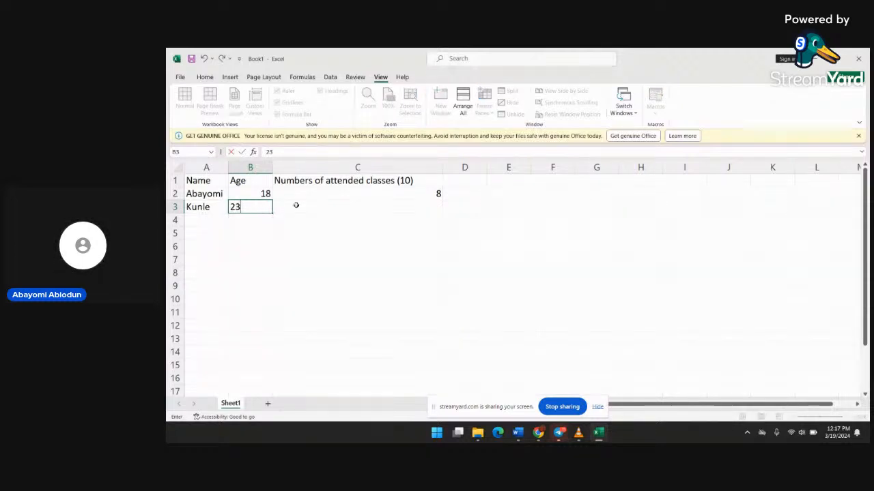
{"action": "left_click", "coordinate": [296, 204]}
{"action": "type", "text": "5"}
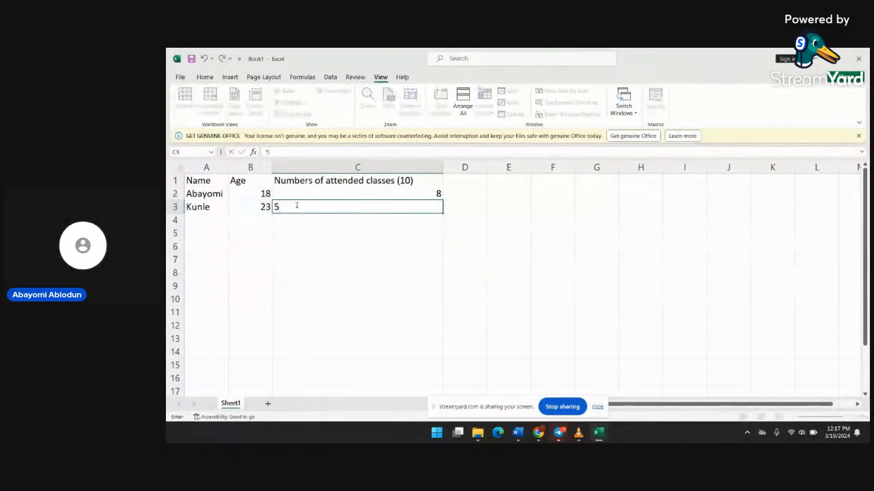
- Fill row 4 with the third person's name, age 30 and 10 attended classes
{"action": "left_click", "coordinate": [198, 221]}
{"action": "type", "text": "Kemui"}
{"action": "key", "text": "BackSpace"}
{"action": "key", "text": "BackSpace"}
{"action": "type", "text": "i"}
{"action": "left_click", "coordinate": [240, 223]}
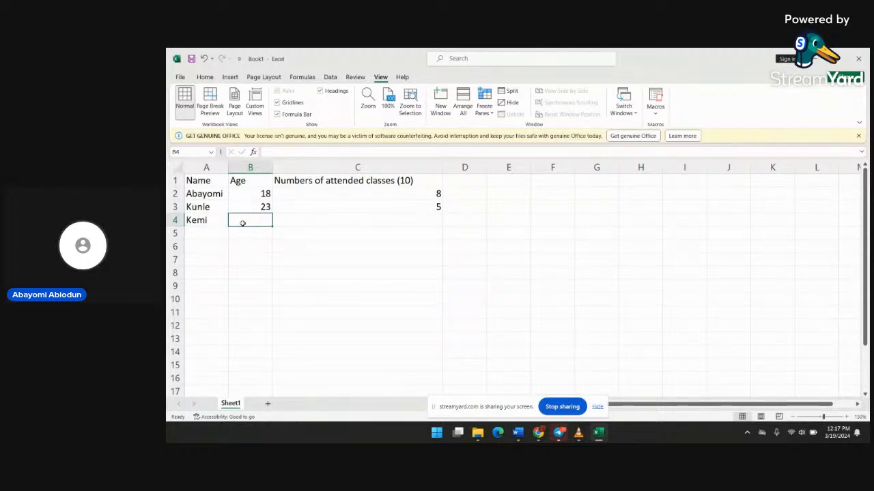
{"action": "type", "text": "30"}
{"action": "left_click", "coordinate": [377, 222]}
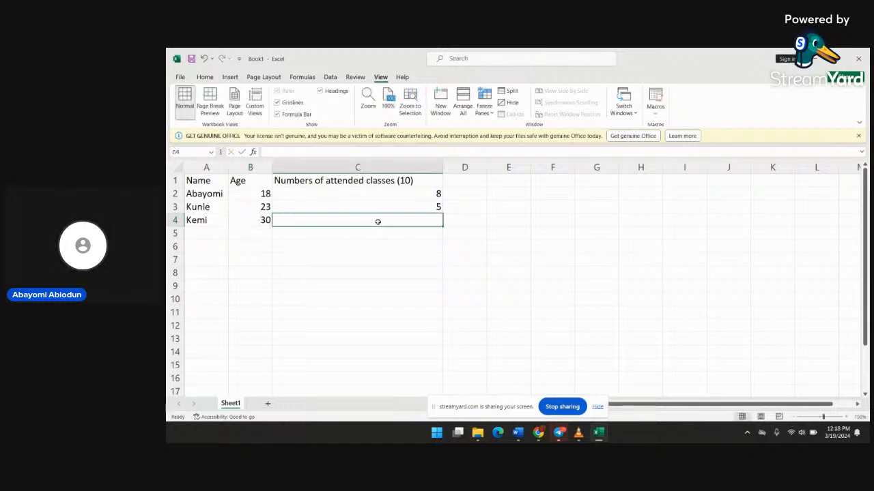
{"action": "type", "text": "8"}
{"action": "key", "text": "BackSpace"}
{"action": "type", "text": "10"}
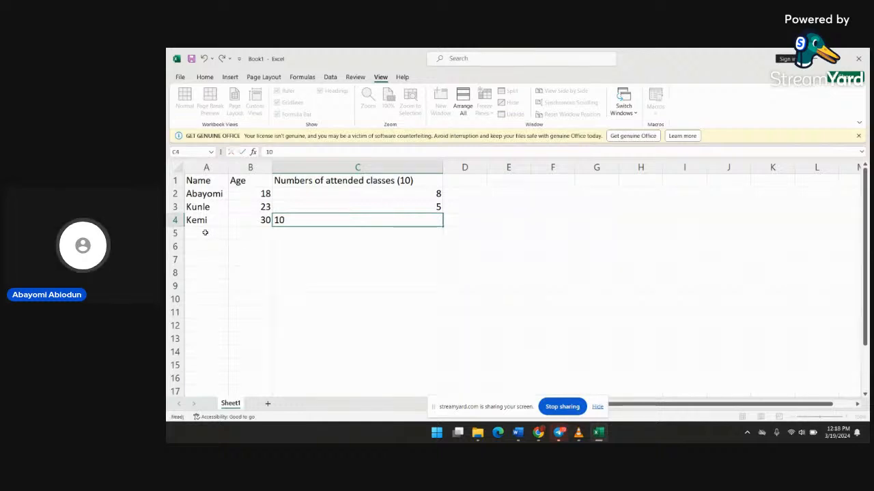
- Fill row 5 with the fourth person's name, age 25 and 8 attended classes
{"action": "left_click", "coordinate": [205, 233]}
{"action": "type", "text": "vi"}
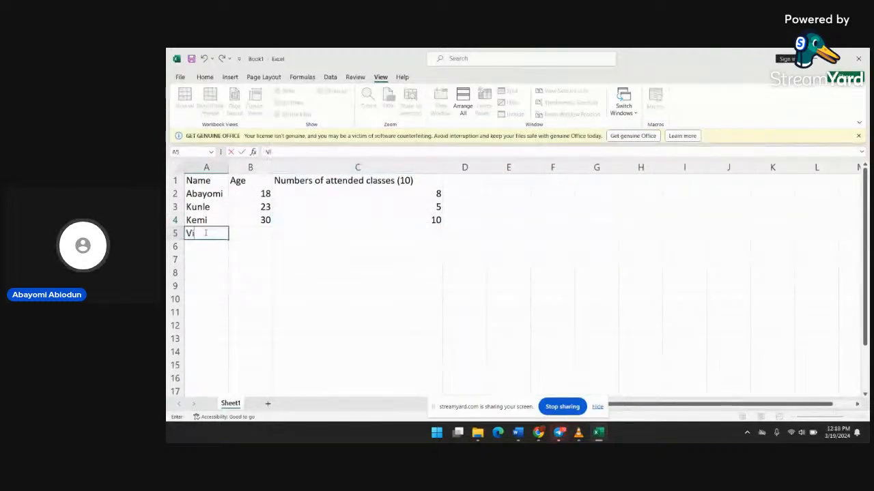
{"action": "type", "text": "ctor"}
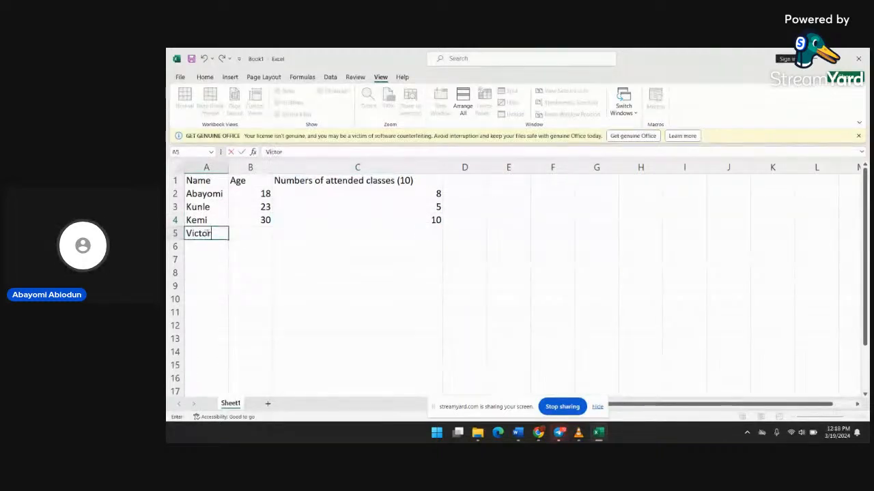
{"action": "left_click", "coordinate": [250, 235]}
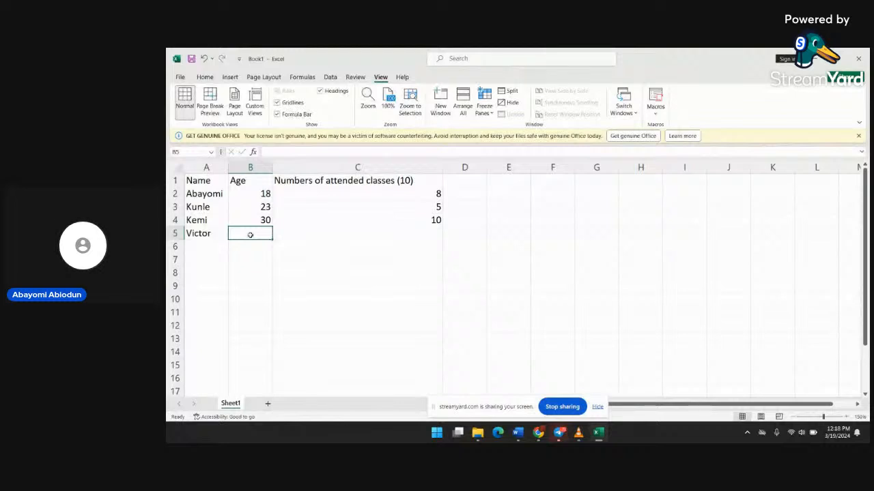
{"action": "type", "text": "25"}
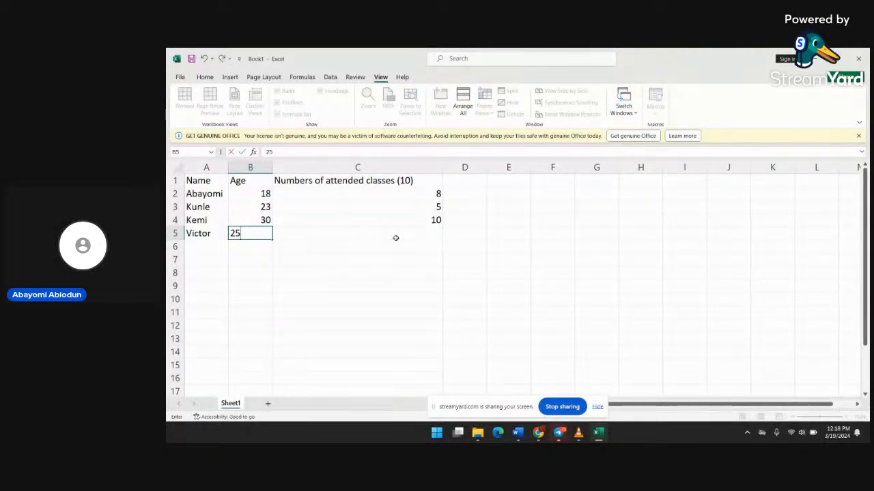
{"action": "left_click", "coordinate": [396, 239]}
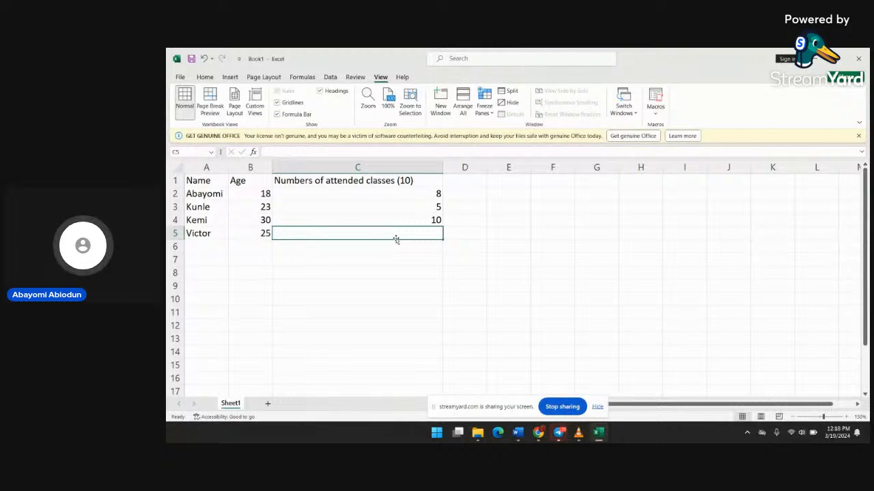
{"action": "type", "text": "8"}
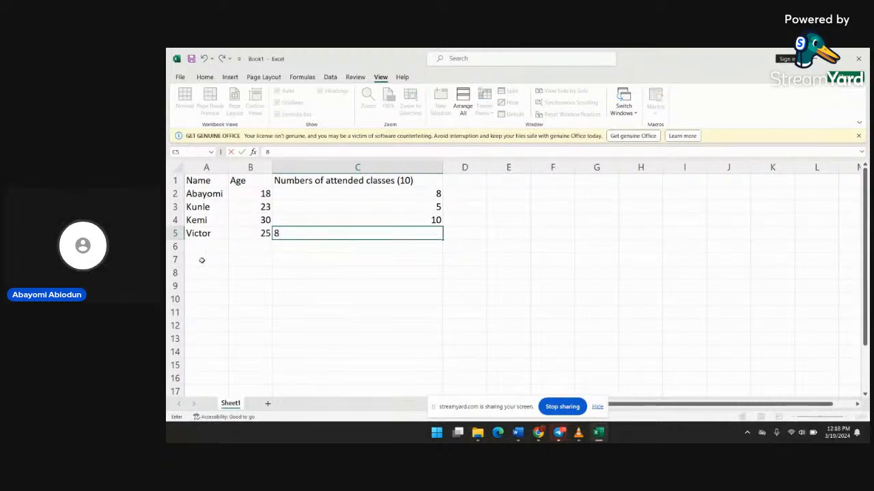
- Fill row 6 with the fifth person's name, age 28 and 7 attended classes
{"action": "left_click", "coordinate": [202, 248]}
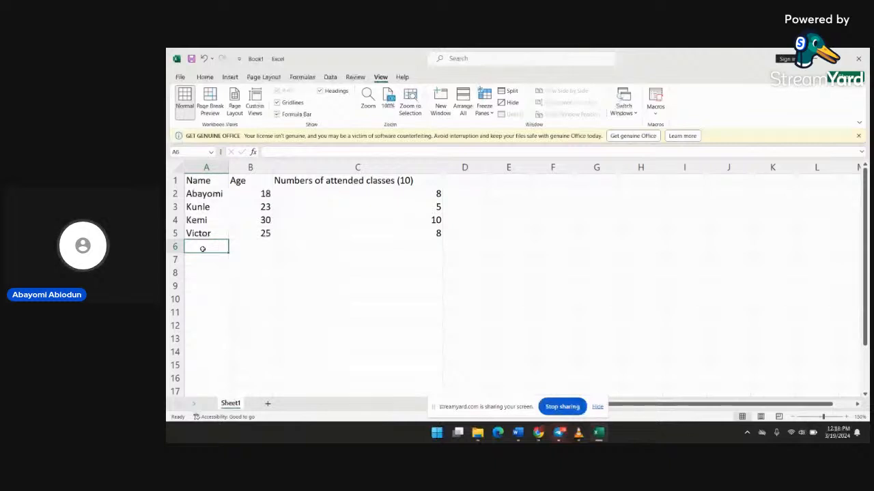
{"action": "type", "text": "F"}
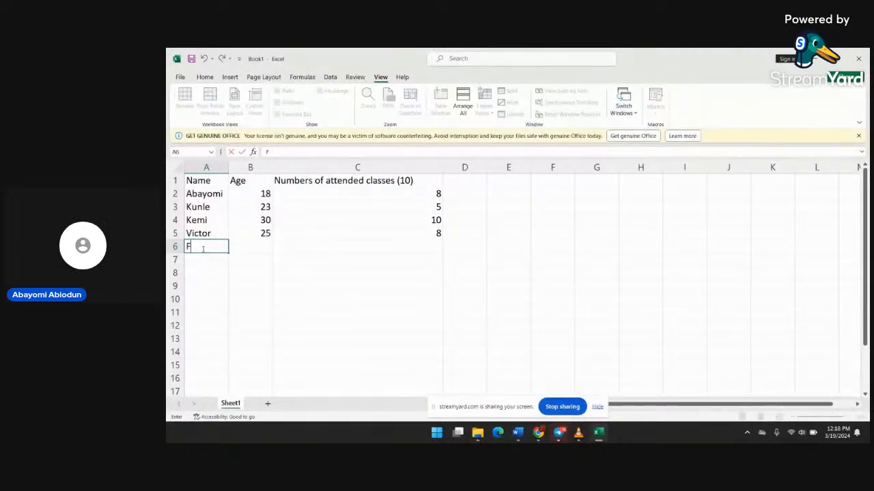
{"action": "type", "text": "emi"}
{"action": "left_click", "coordinate": [260, 255]}
{"action": "left_click", "coordinate": [266, 246]}
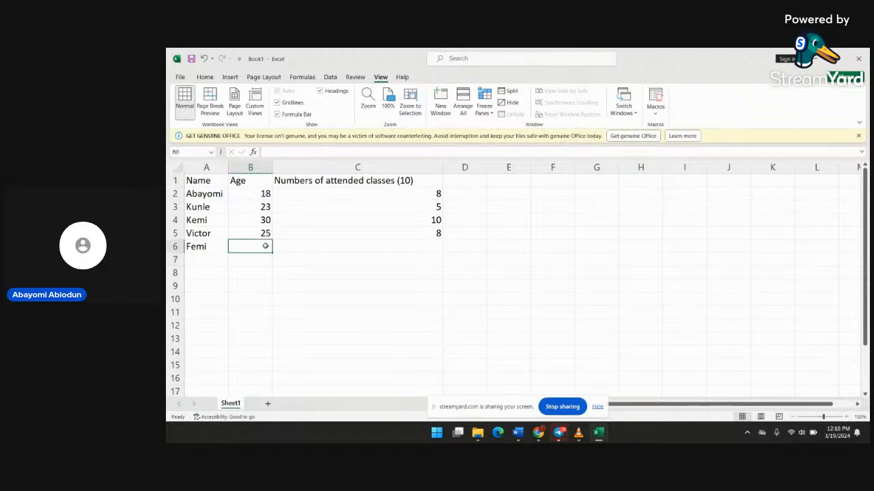
{"action": "type", "text": "28"}
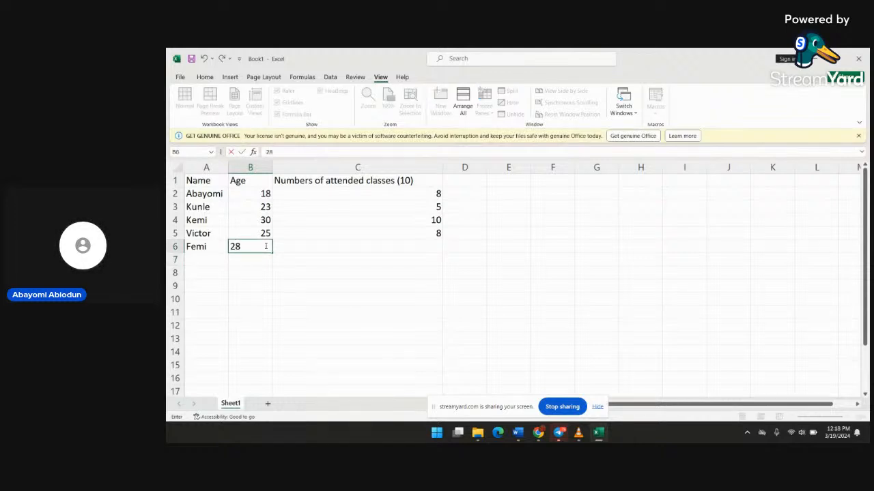
{"action": "left_click", "coordinate": [305, 248]}
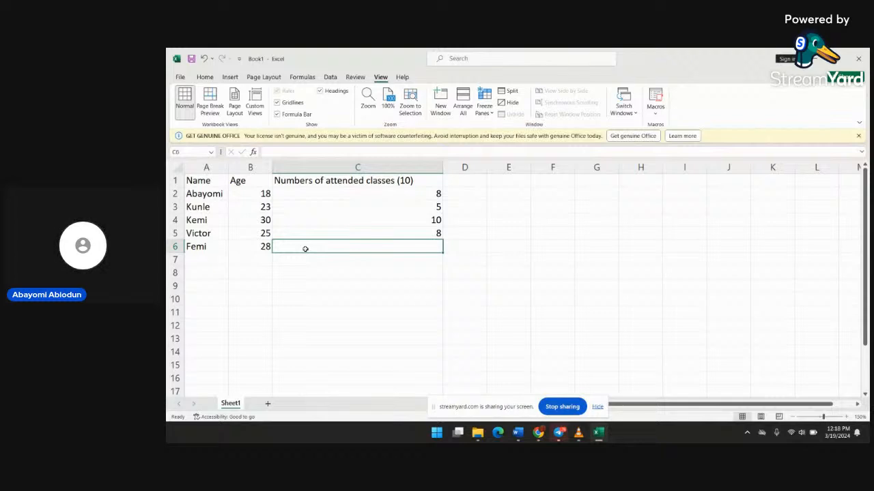
{"action": "type", "text": "7"}
- Enter the sixth person's name in A7, correcting the wrongly autocompleted entry
{"action": "left_click", "coordinate": [203, 258]}
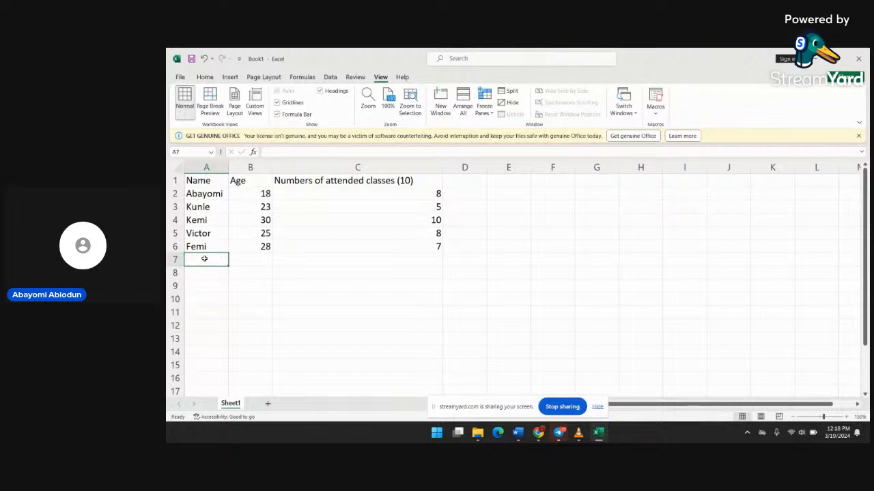
{"action": "type", "text": "Victor"}
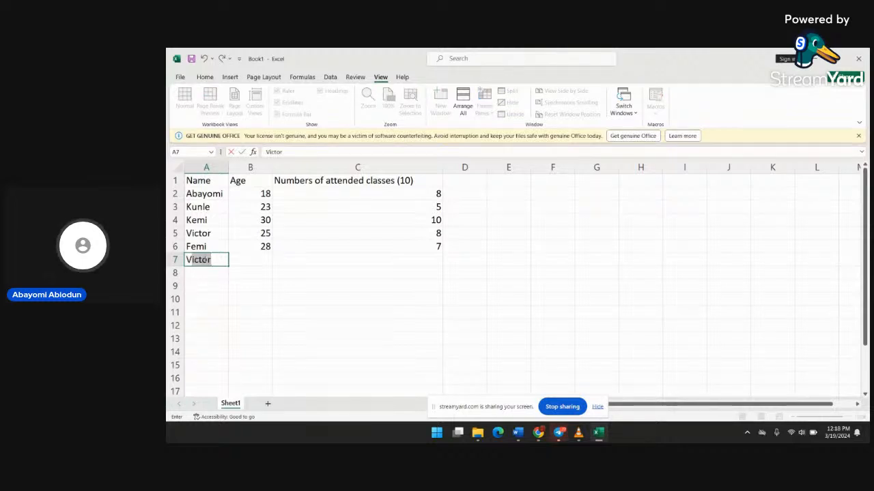
{"action": "key", "text": "Tab"}
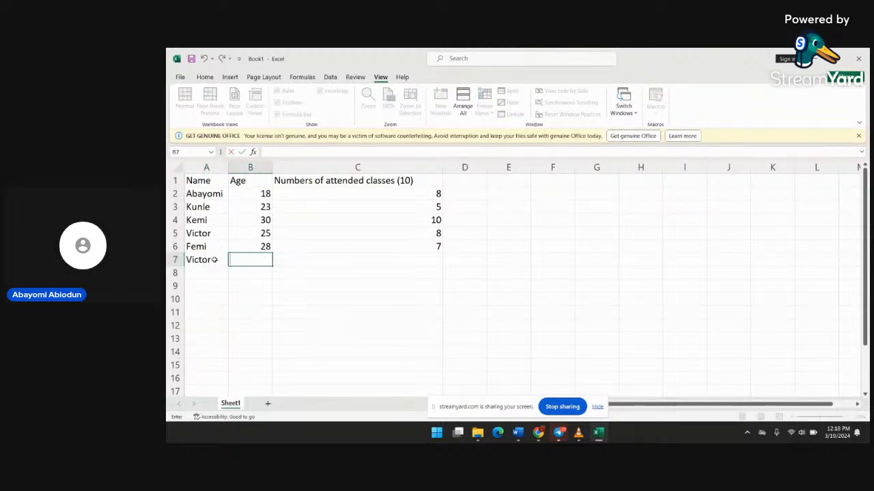
{"action": "double_click", "coordinate": [216, 260]}
{"action": "key", "text": "BackSpace"}
{"action": "key", "text": "BackSpace"}
{"action": "key", "text": "BackSpace"}
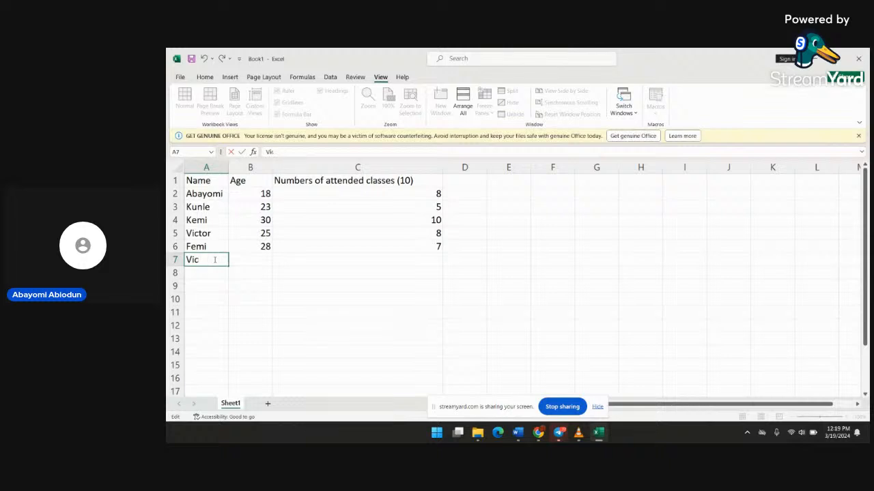
{"action": "type", "text": "toria"}
- Enter age 26 and 10 attended classes for the sixth person in row 7
{"action": "left_click", "coordinate": [247, 258]}
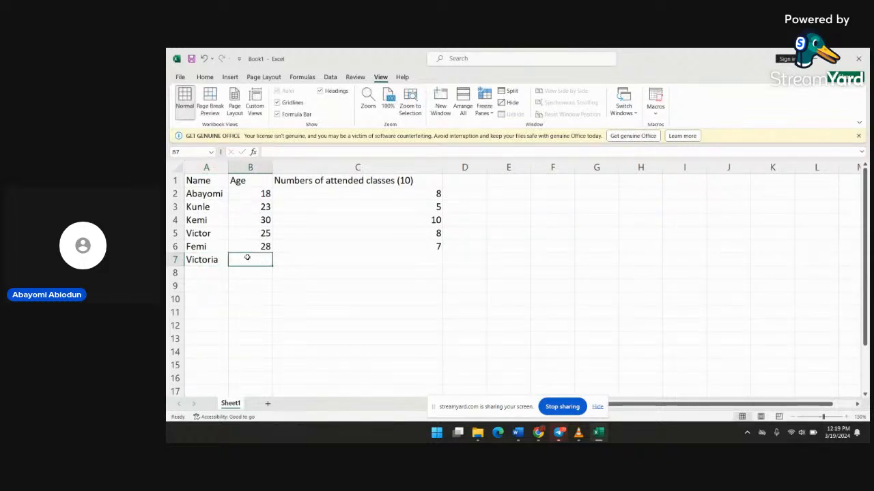
{"action": "type", "text": "26"}
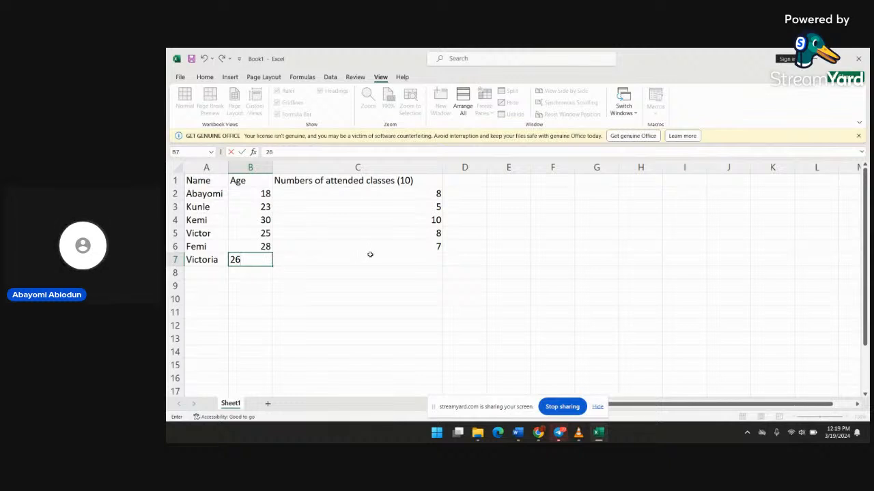
{"action": "left_click", "coordinate": [370, 258]}
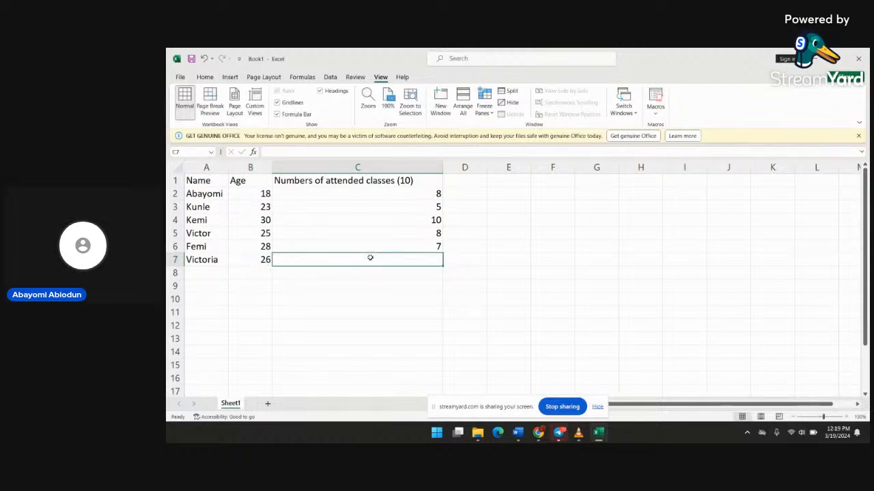
{"action": "type", "text": "10"}
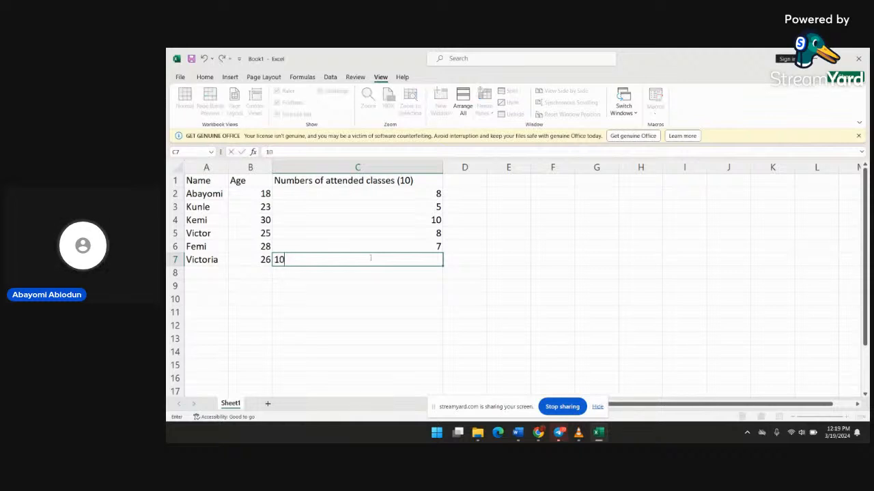
- Fill row 8 with the seventh person's name, age 20 and 6 attended classes
{"action": "left_click", "coordinate": [195, 273]}
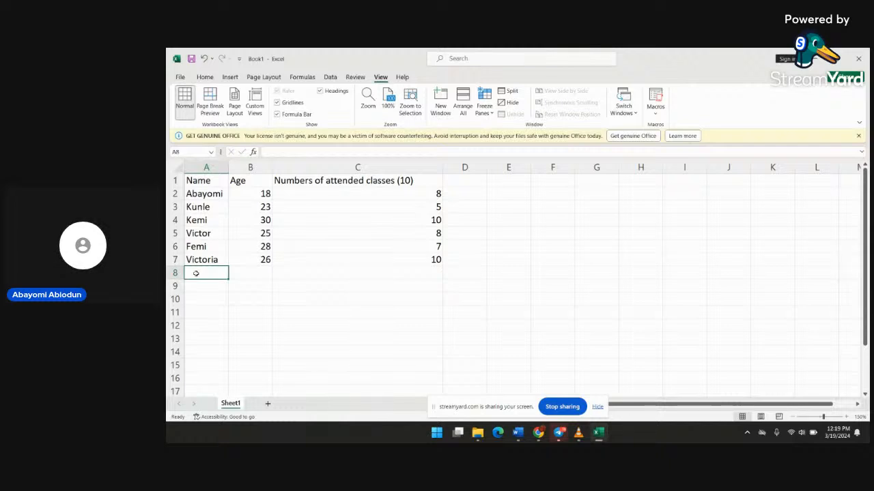
{"action": "type", "text": "Joy"}
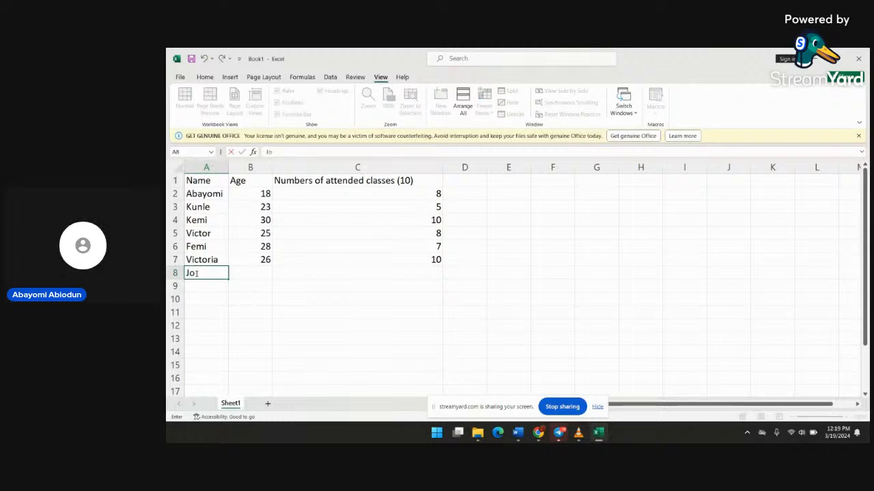
{"action": "left_click", "coordinate": [242, 273]}
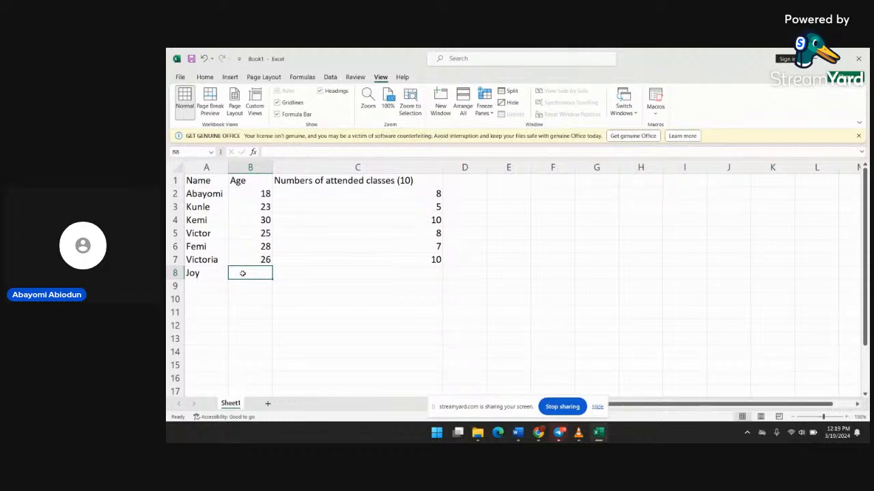
{"action": "type", "text": "20"}
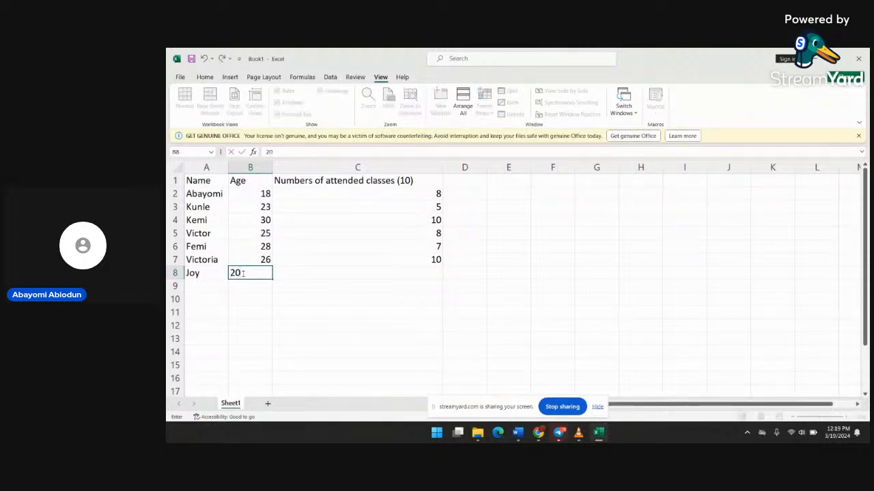
{"action": "left_click", "coordinate": [392, 272]}
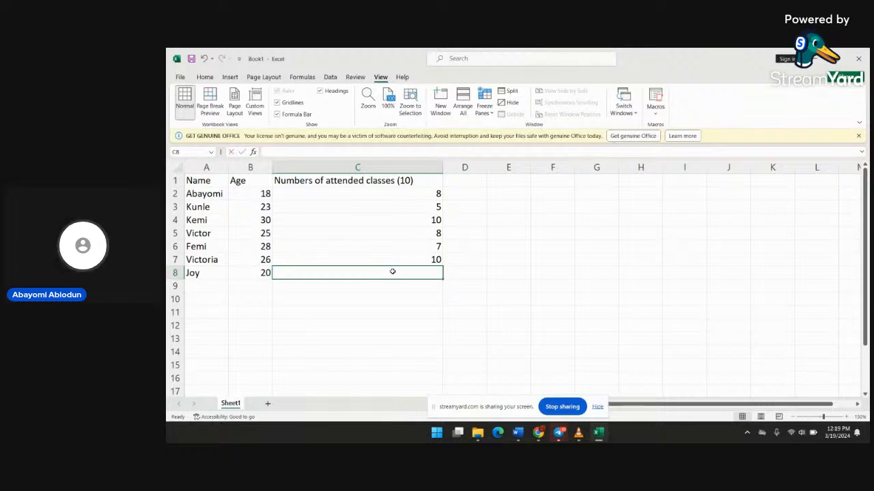
{"action": "type", "text": "6"}
{"action": "key", "text": "BackSpace"}
{"action": "type", "text": "6"}
- Fill row 9 with the eighth person's name, age 23 and 8 attended classes
{"action": "left_click", "coordinate": [206, 288]}
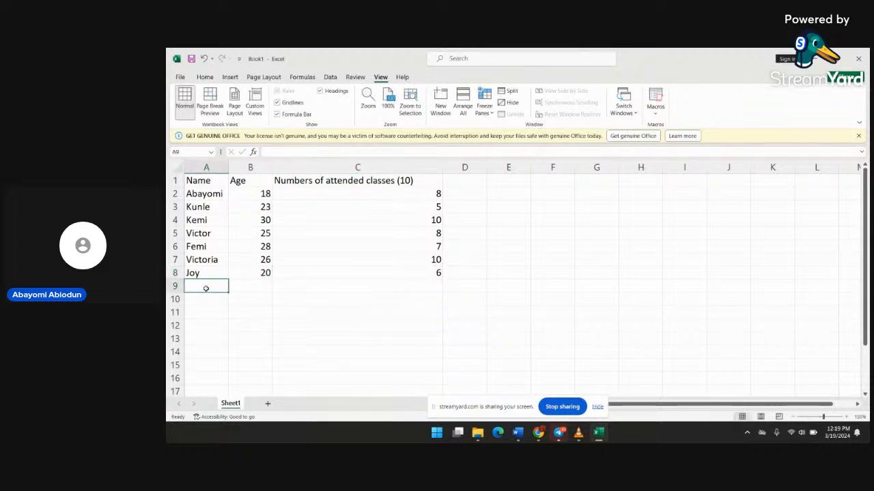
{"action": "type", "text": "Tolu"}
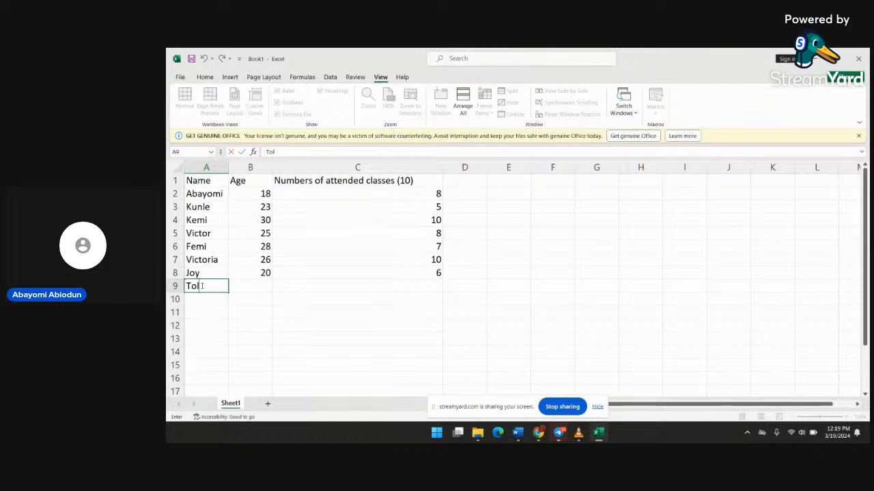
{"action": "left_click", "coordinate": [238, 285]}
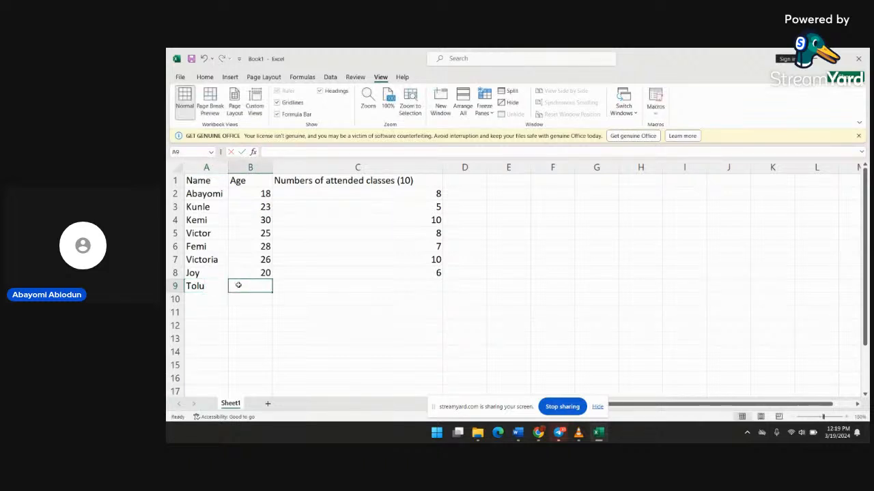
{"action": "type", "text": "23"}
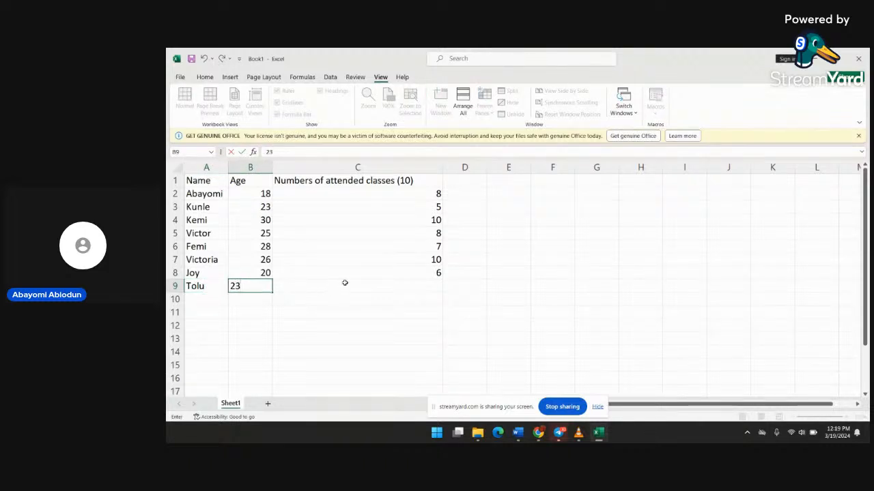
{"action": "left_click", "coordinate": [345, 285]}
{"action": "type", "text": "8"}
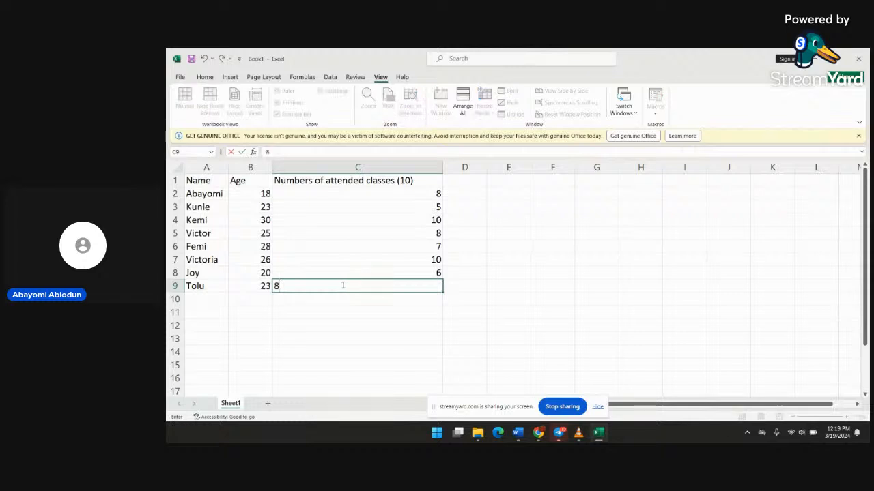
- Fill row 10 with the ninth person's name, age 34 and 9 attended classes
{"action": "left_click", "coordinate": [198, 300]}
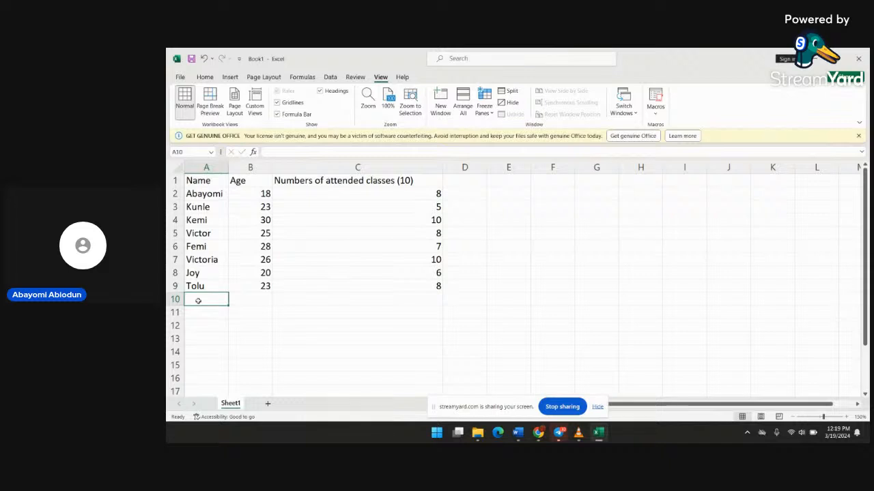
{"action": "type", "text": "Dami"}
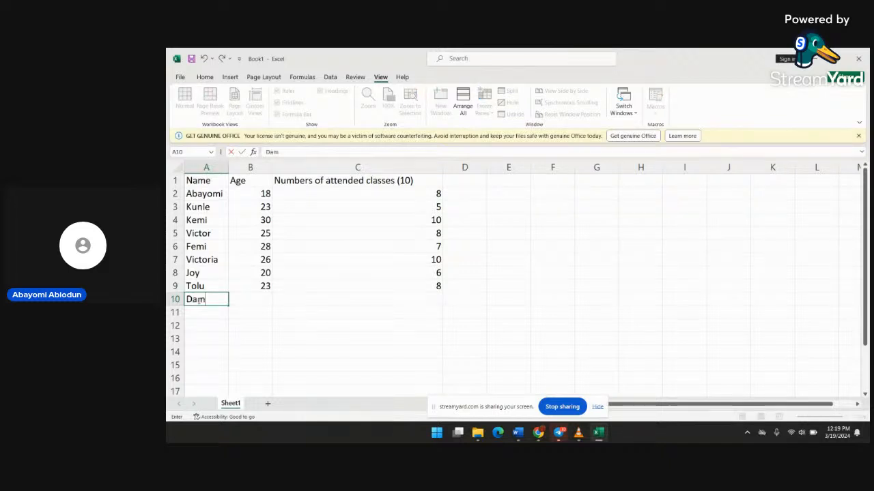
{"action": "left_click", "coordinate": [247, 299]}
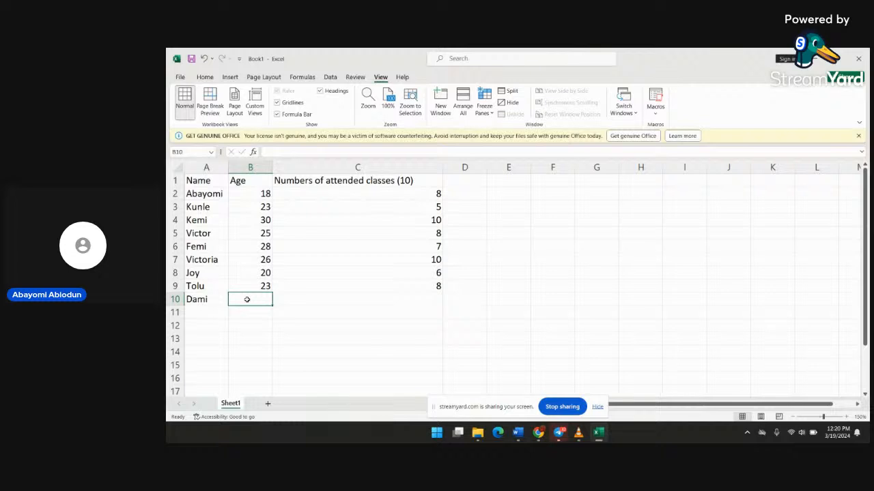
{"action": "type", "text": "28"}
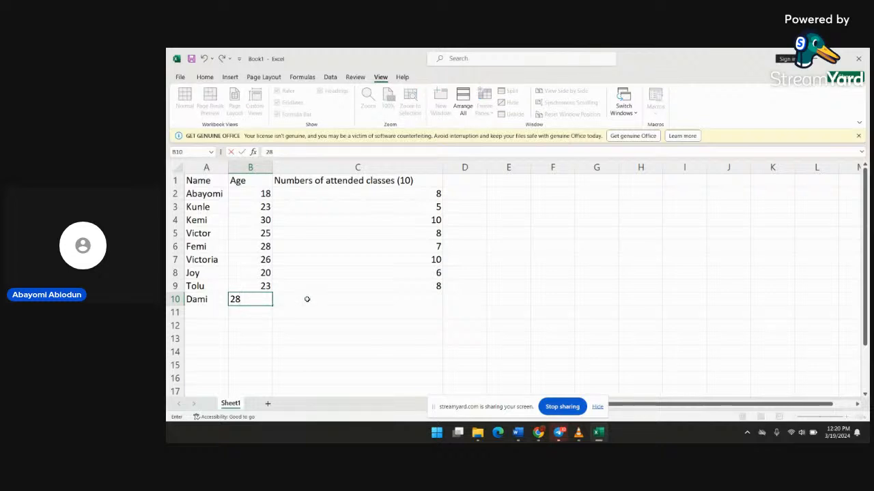
{"action": "key", "text": "BackSpace"}
{"action": "key", "text": "BackSpace"}
{"action": "type", "text": "34"}
{"action": "left_click", "coordinate": [317, 299]}
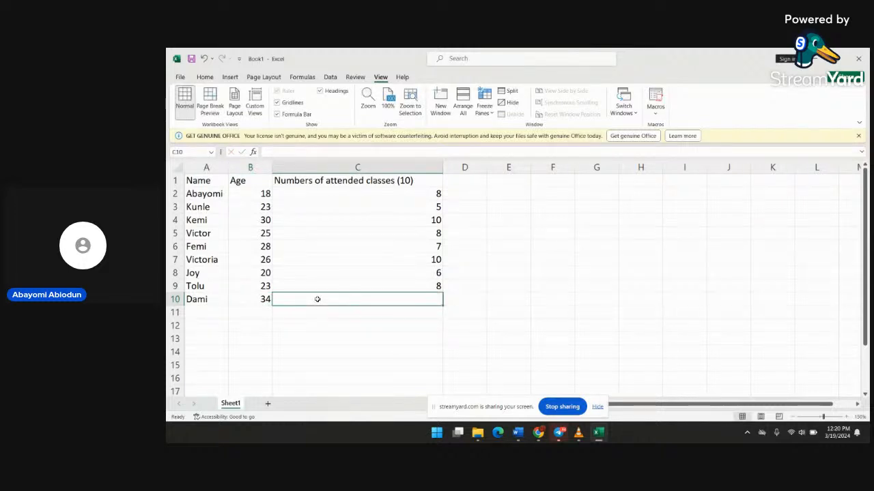
{"action": "type", "text": "9"}
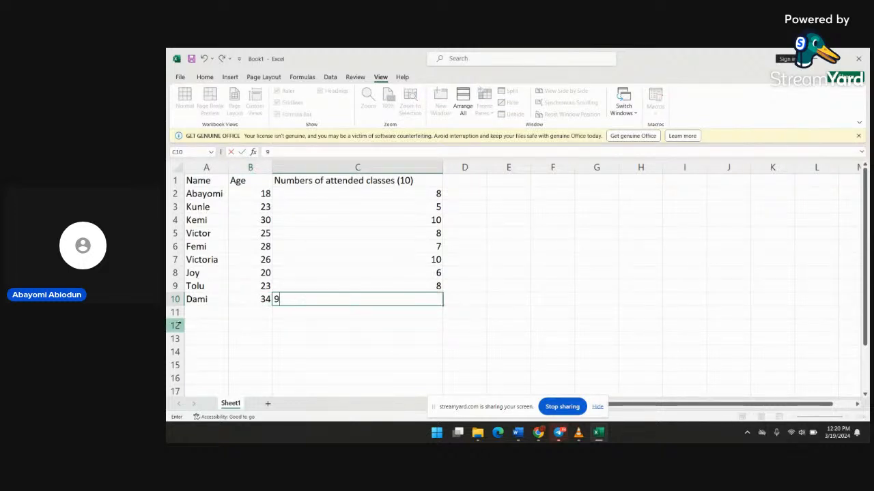
- Enter the tenth person's name in cell A11
{"action": "left_click", "coordinate": [198, 309]}
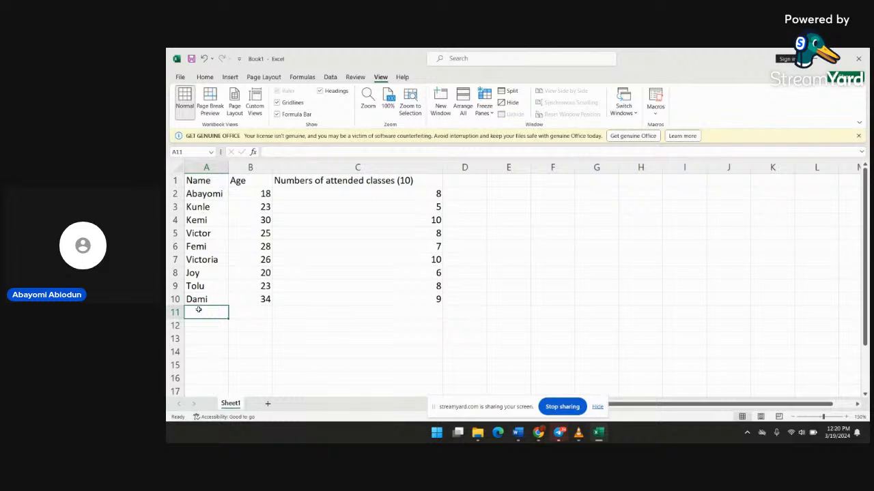
{"action": "double_click", "coordinate": [198, 309]}
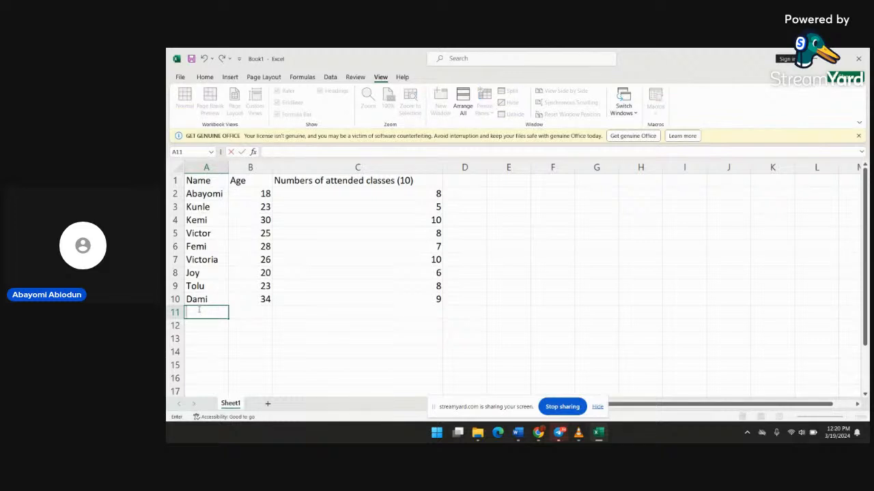
{"action": "type", "text": "Moses"}
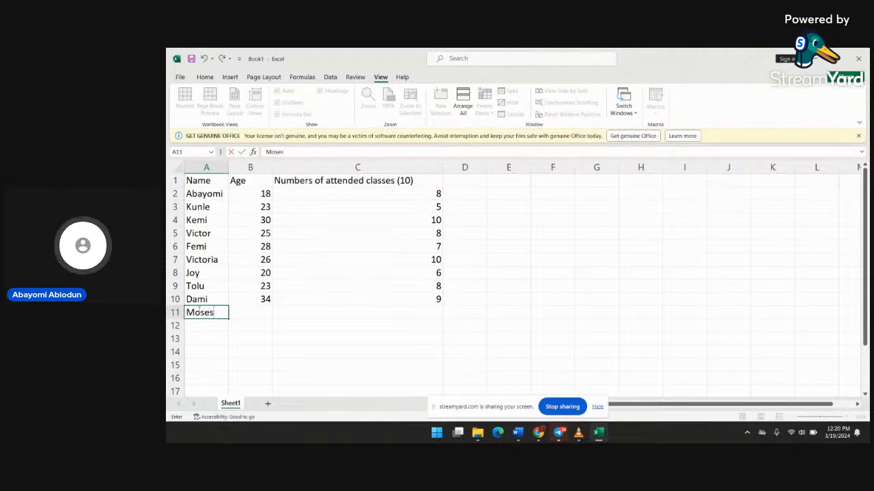
- Enter age 26 and 10 attended classes for the tenth person in row 11
{"action": "left_click", "coordinate": [251, 312]}
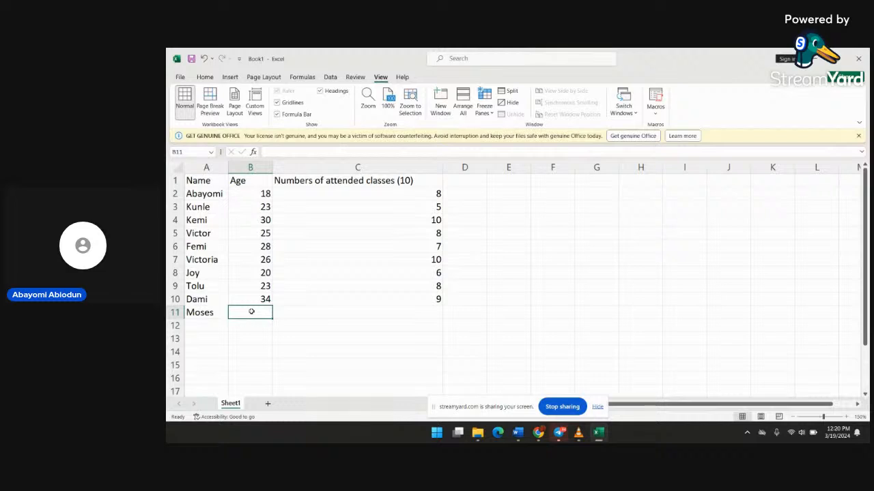
{"action": "type", "text": "26"}
{"action": "left_click", "coordinate": [318, 315]}
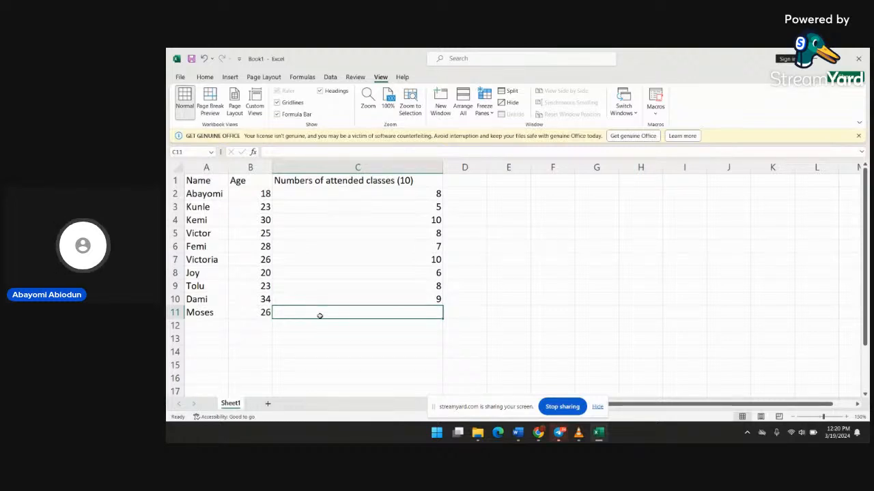
{"action": "type", "text": "10"}
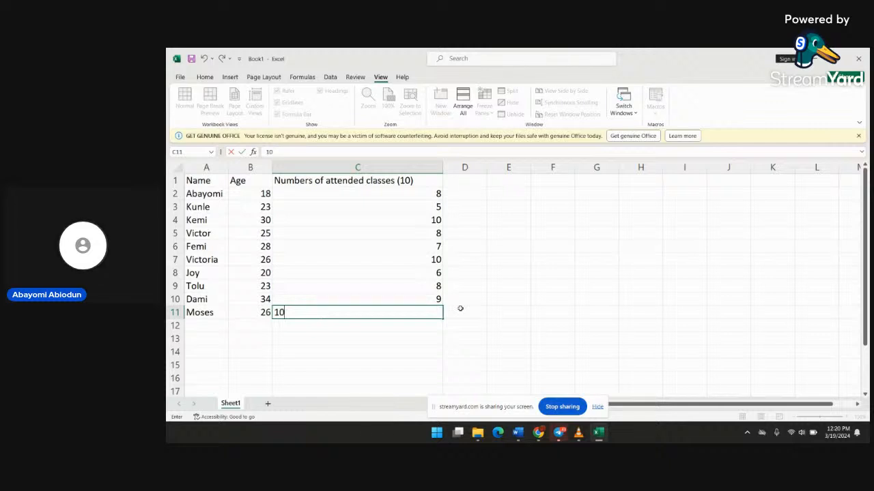
{"action": "left_click", "coordinate": [526, 286]}
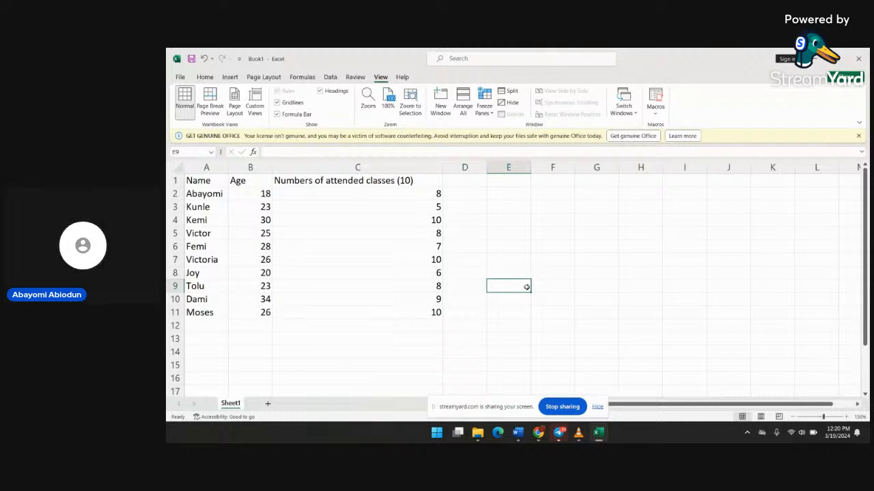
- Widen column E and enter the question "Who is the oldest ?" in cell E2
{"action": "scroll", "coordinate": [526, 286], "scroll_direction": "down", "scroll_amount": 2}
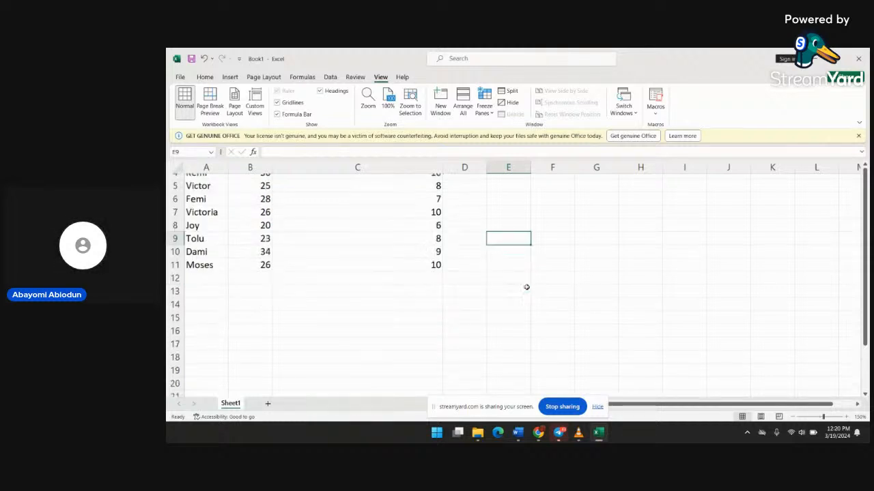
{"action": "scroll", "coordinate": [527, 287], "scroll_direction": "up", "scroll_amount": 2}
{"action": "left_click", "coordinate": [506, 192]}
{"action": "left_click_drag", "start_coordinate": [532, 164], "coordinate": [578, 163]}
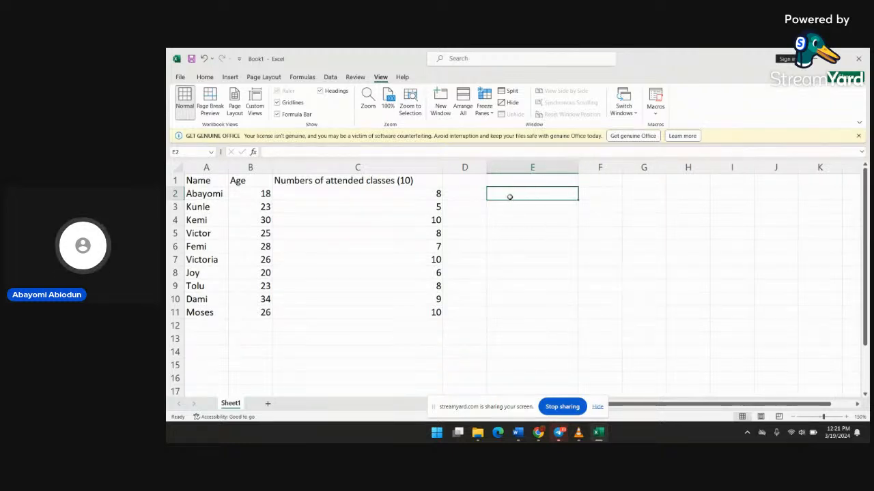
{"action": "type", "text": "Who is the olde"}
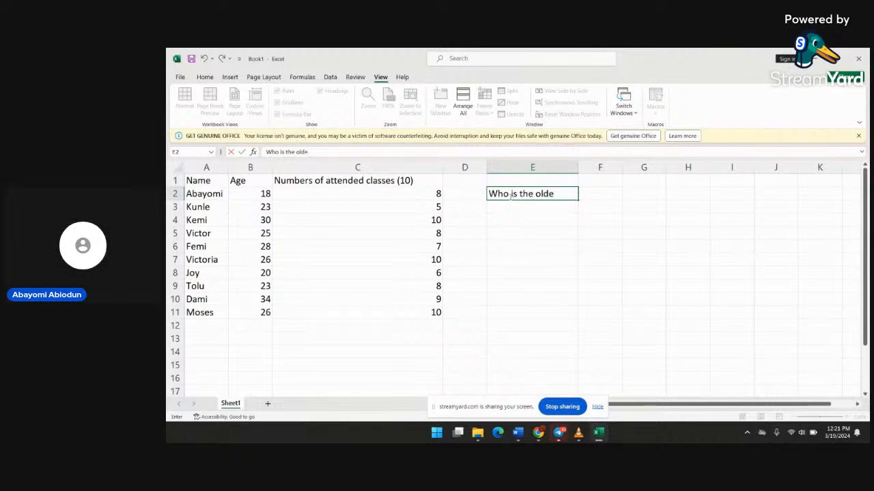
{"action": "type", "text": "st ?"}
- Enter the question "Who is the youngest?" in cell E3
{"action": "left_click", "coordinate": [514, 206]}
{"action": "type", "text": "Who i"}
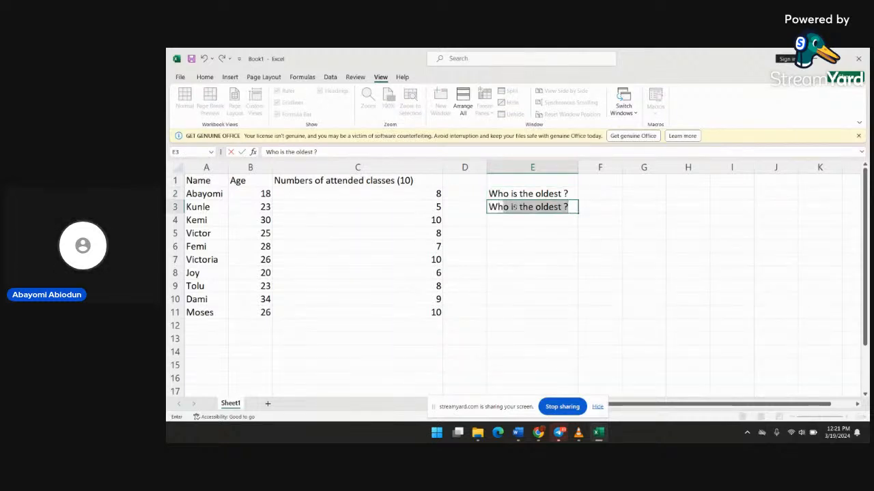
{"action": "type", "text": "s the "}
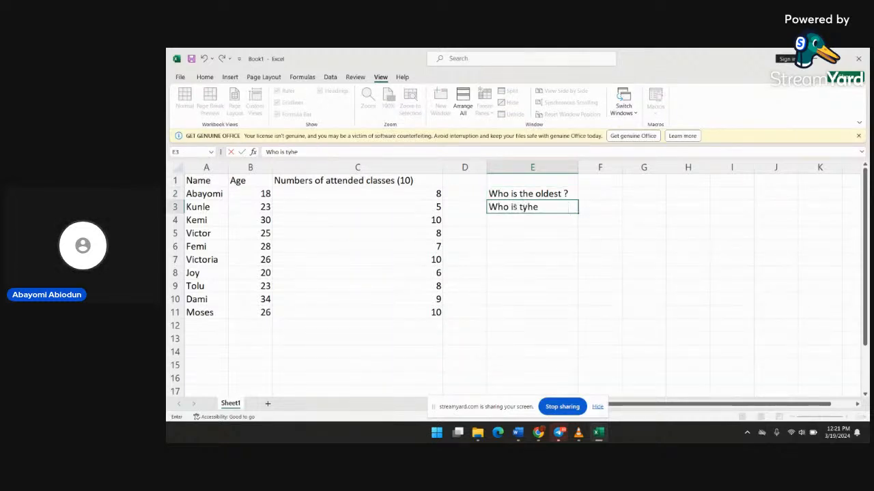
{"action": "type", "text": "you"}
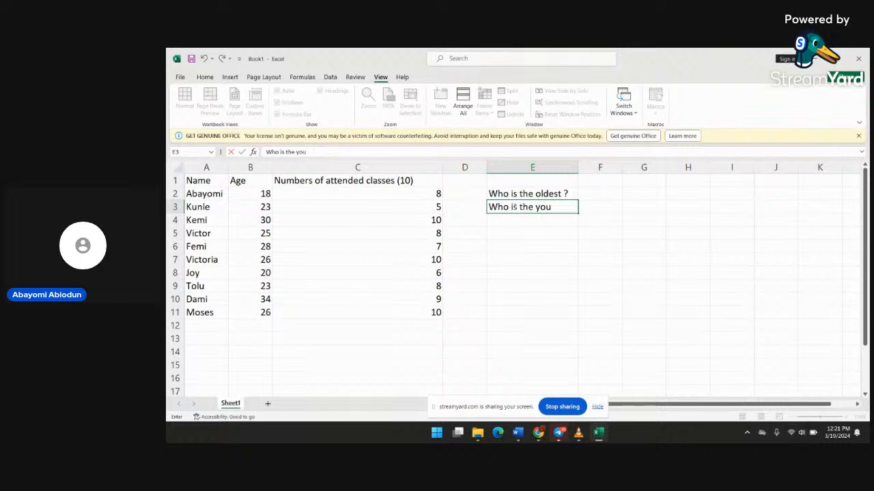
{"action": "type", "text": "ngest?"}
- Widen column E further so that the question in E3 fits inside its cell
{"action": "left_click", "coordinate": [576, 180]}
{"action": "mouse_move", "coordinate": [578, 180]}
{"action": "left_mouse_down"}
{"action": "mouse_move", "coordinate": [590, 180]}
{"action": "mouse_move", "coordinate": [578, 179]}
{"action": "mouse_move", "coordinate": [579, 191]}
{"action": "left_mouse_up"}
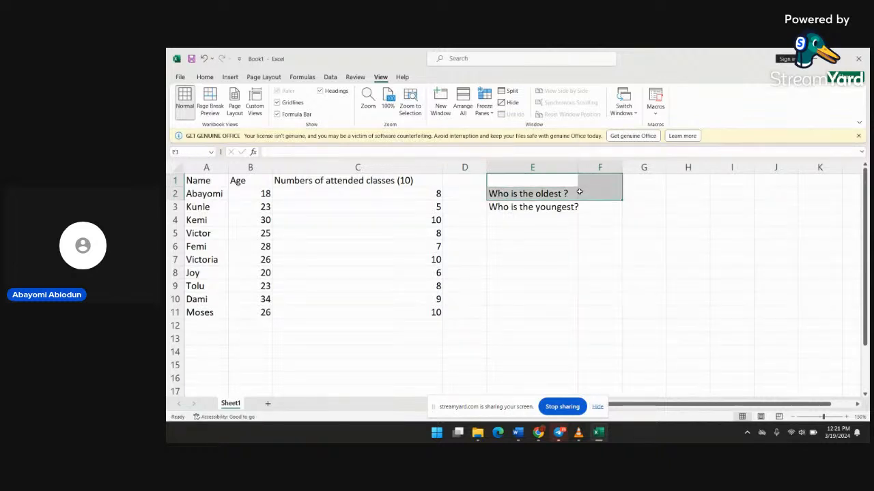
{"action": "left_click", "coordinate": [587, 228]}
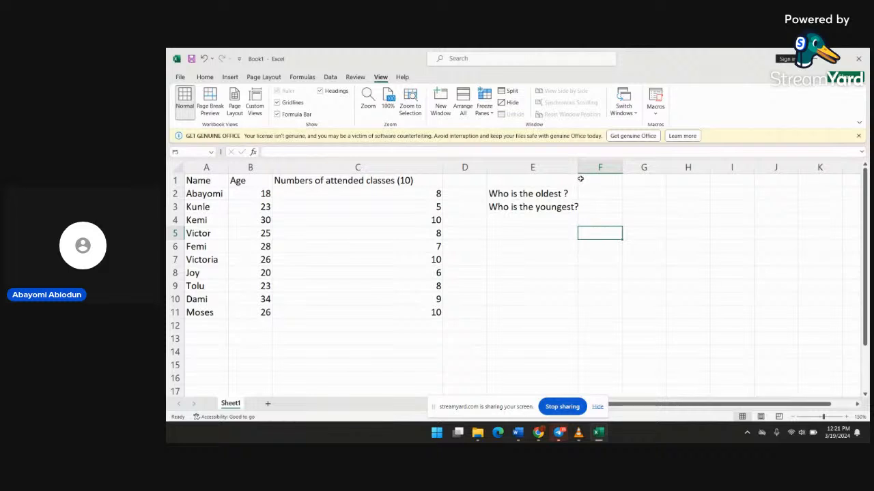
{"action": "left_click_drag", "start_coordinate": [577, 167], "coordinate": [595, 165]}
{"action": "left_click", "coordinate": [537, 221]}
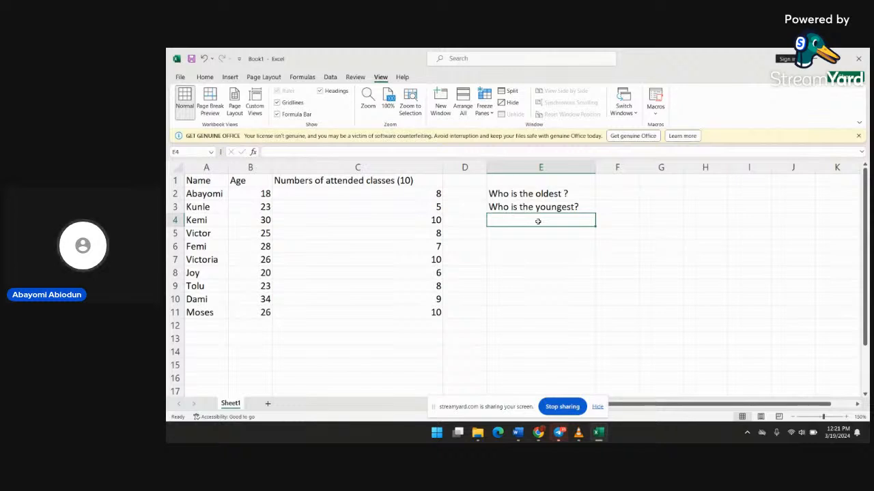
- Enter the question "Most puntual ?" in cell E6
{"action": "left_click", "coordinate": [524, 243]}
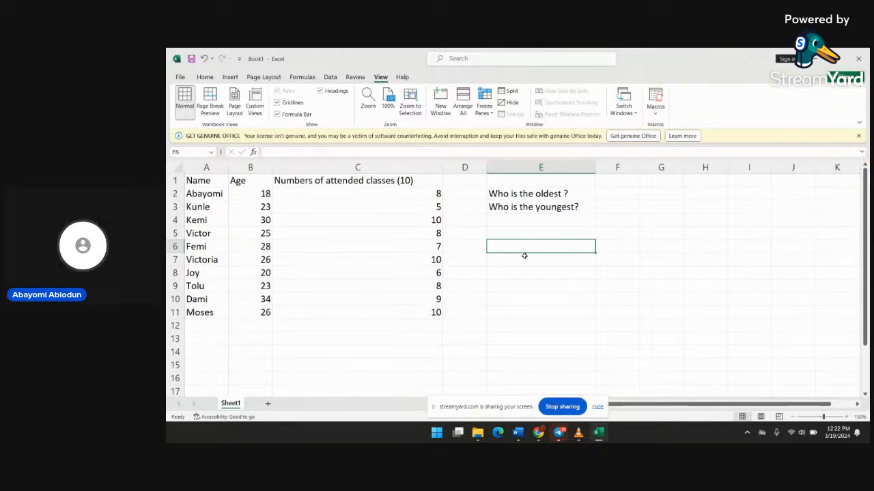
{"action": "type", "text": "p"}
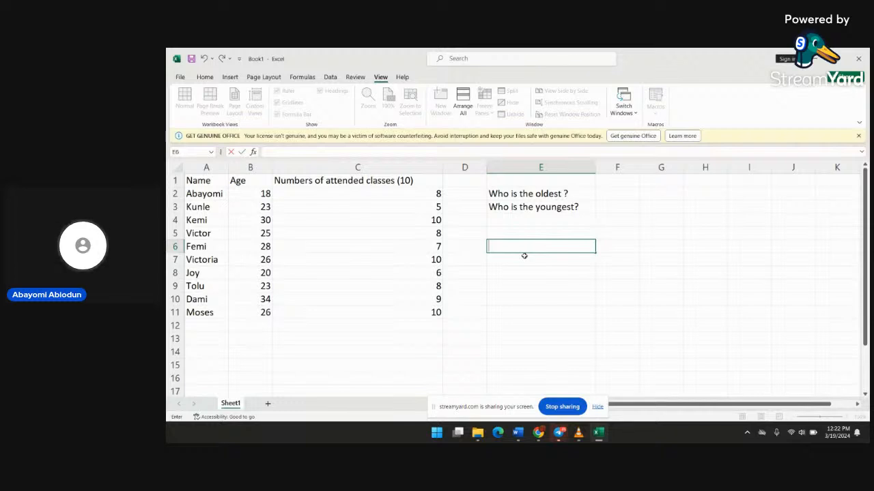
{"action": "type", "text": "Most puntual"}
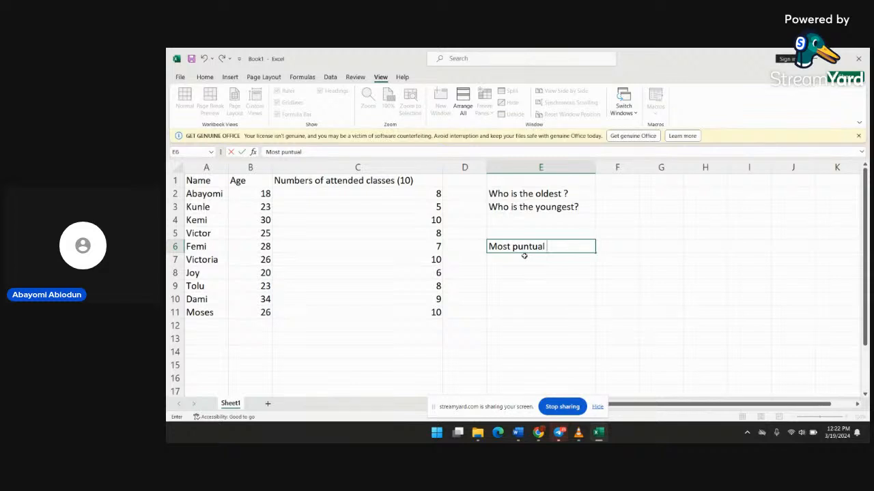
{"action": "type", "text": " ?"}
- Enter the question "Least Puntual ?" in cell E7
{"action": "left_click", "coordinate": [512, 259]}
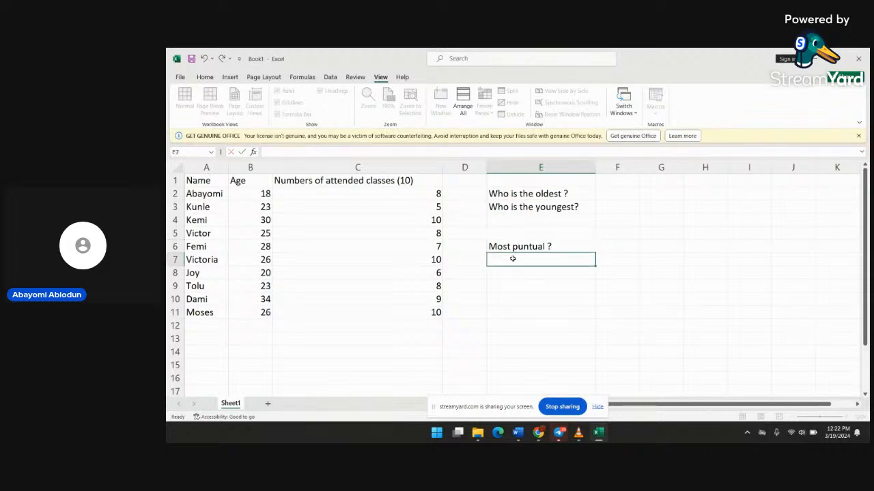
{"action": "type", "text": "Least Puntua"}
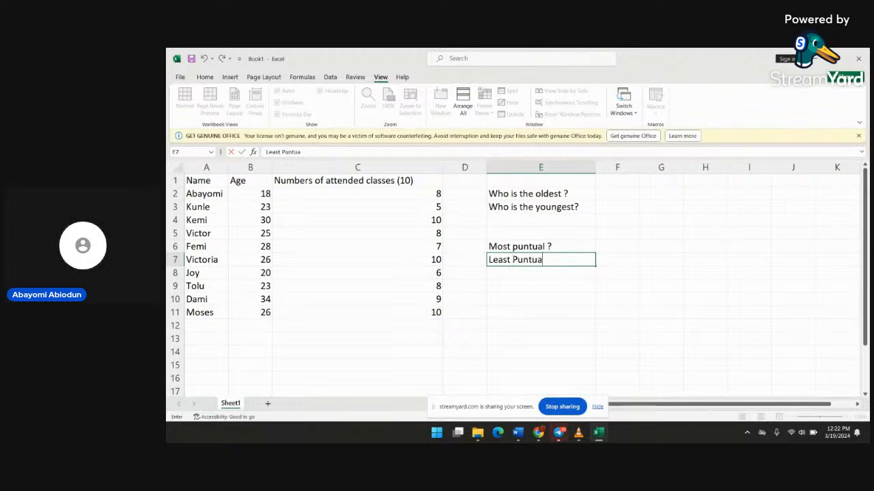
{"action": "type", "text": "l ?"}
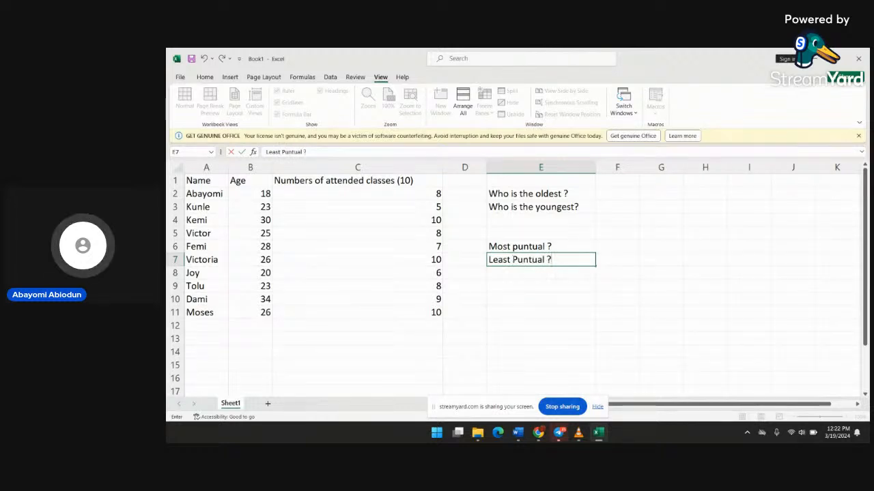
{"action": "left_click", "coordinate": [616, 247]}
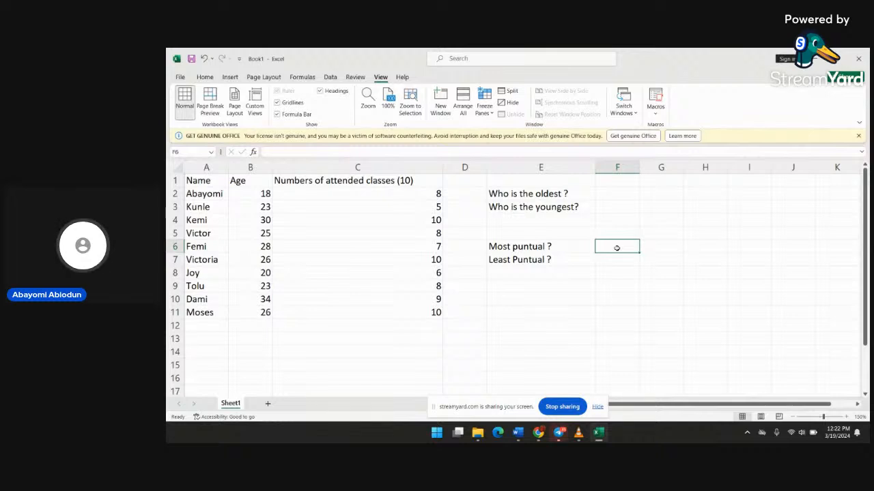
{"action": "left_click", "coordinate": [529, 273]}
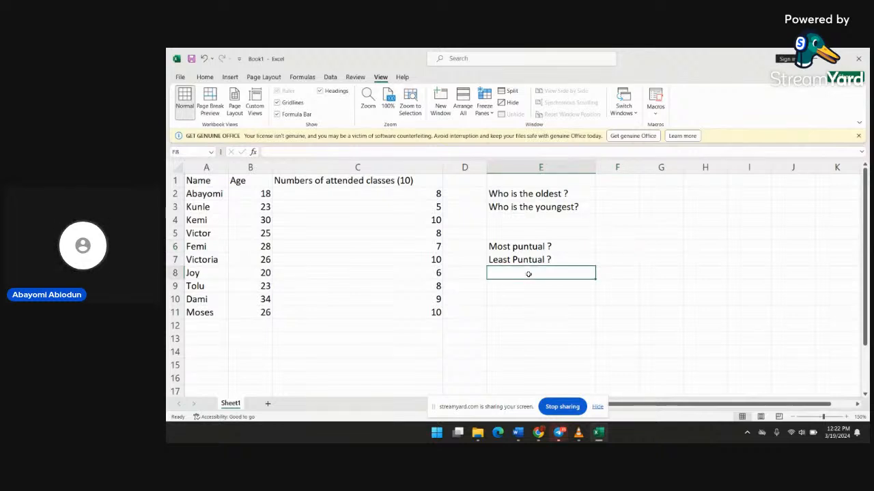
- Calculate the oldest age in cell F2 with the formula =max(b2:B11)
{"action": "left_click", "coordinate": [606, 194]}
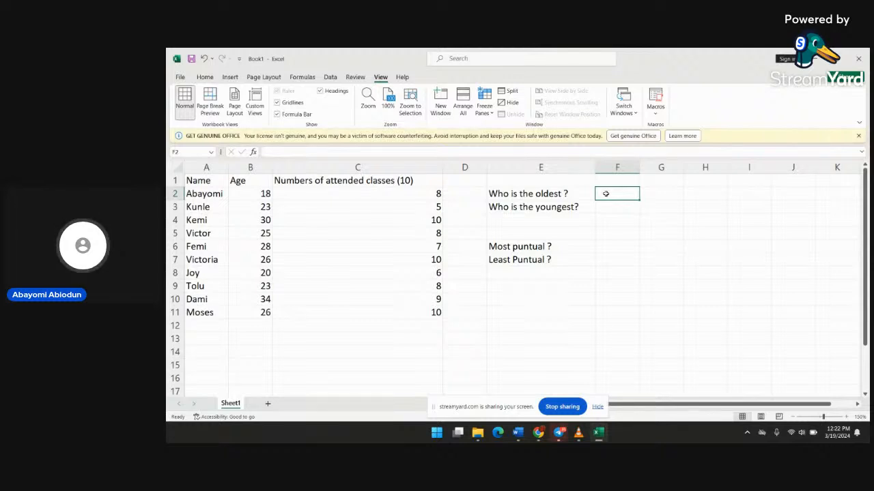
{"action": "type", "text": "="}
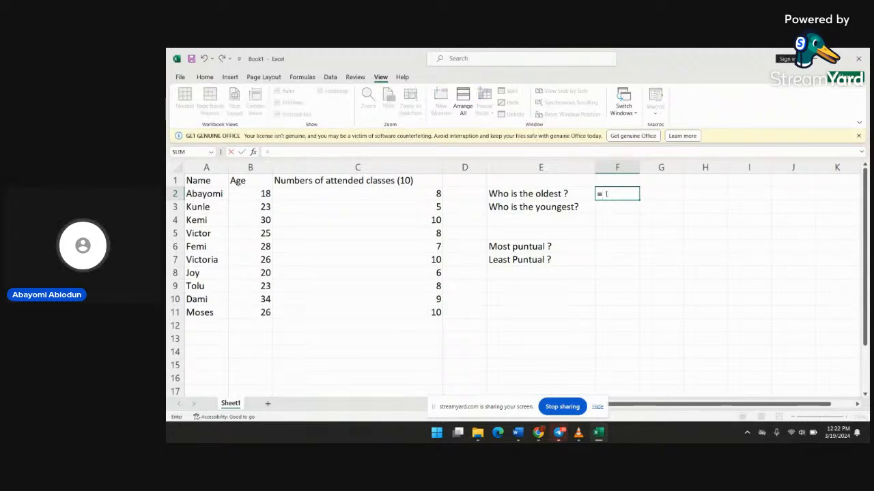
{"action": "type", "text": "max"}
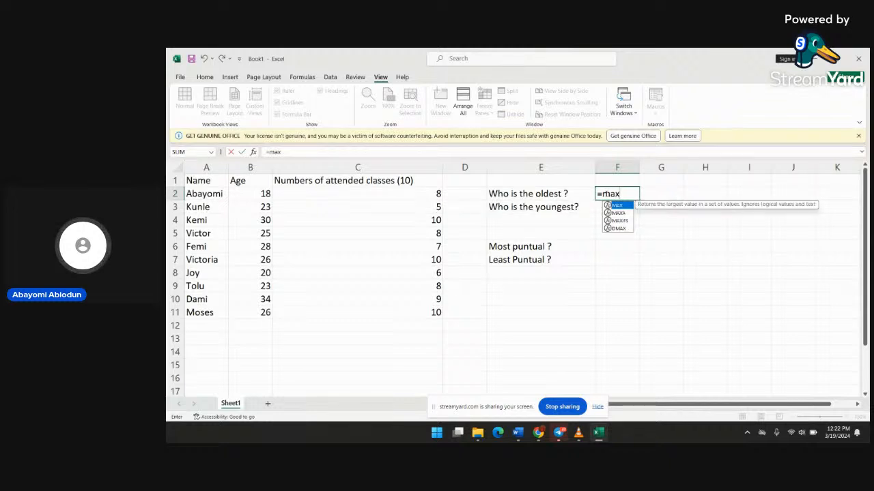
{"action": "type", "text": "("}
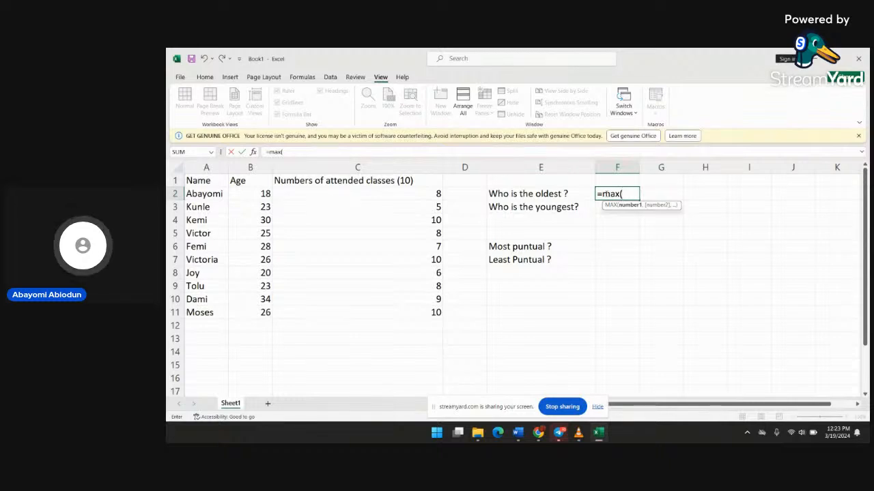
{"action": "type", "text": "b2:B"}
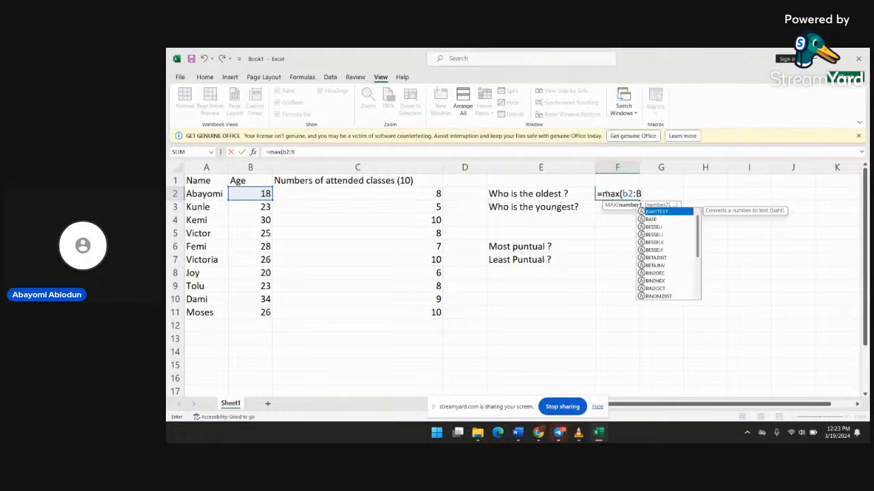
{"action": "type", "text": "11"}
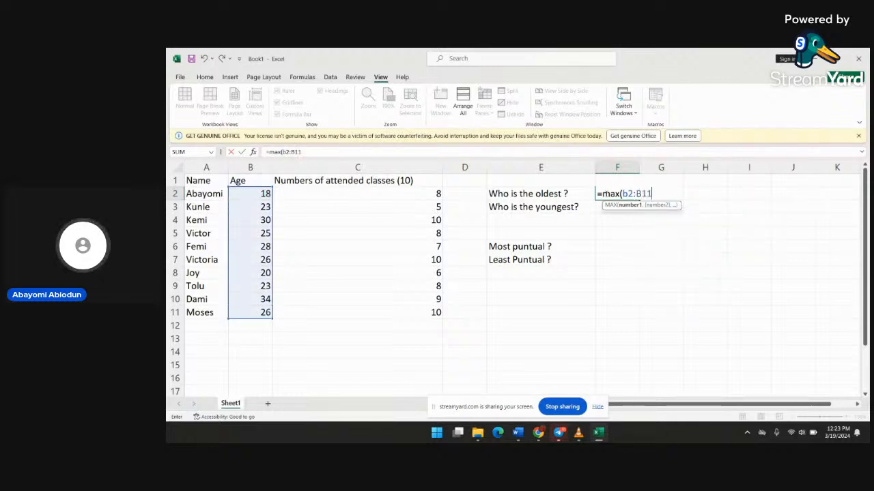
{"action": "type", "text": ")"}
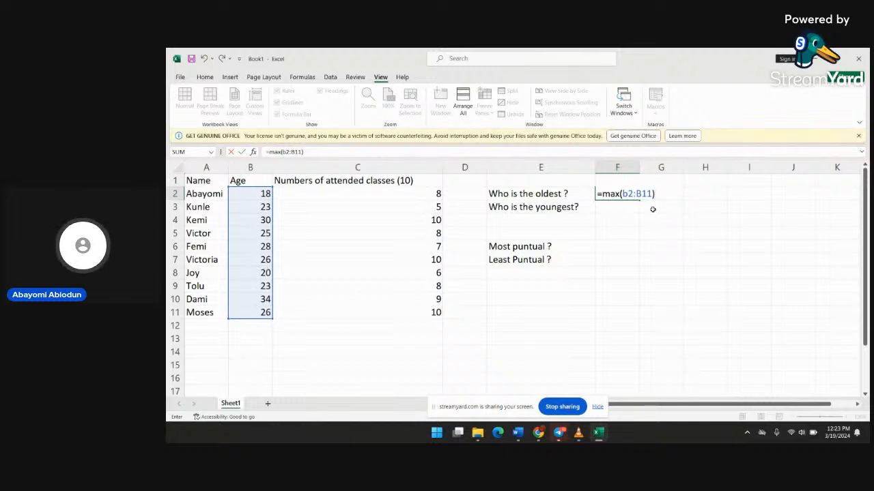
{"action": "key", "text": "Return"}
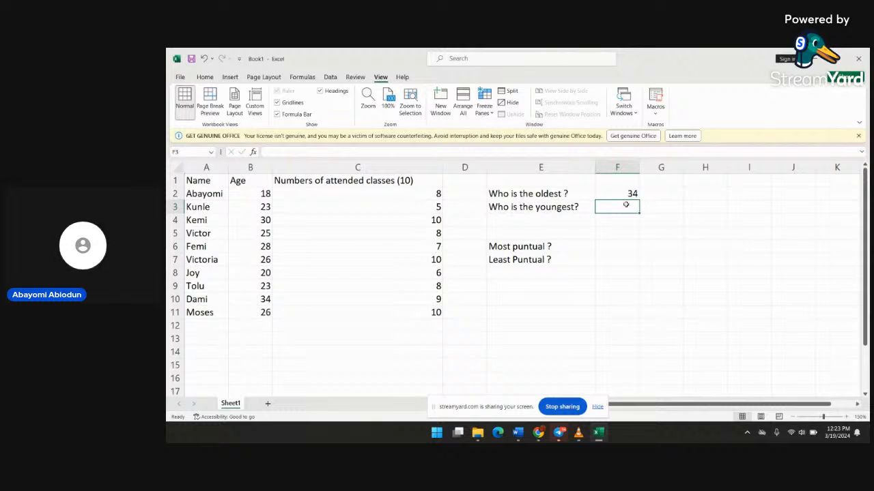
- Enter the formula =min(c2:c11) in cell F3 beside the youngest question
{"action": "type", "text": "=min"}
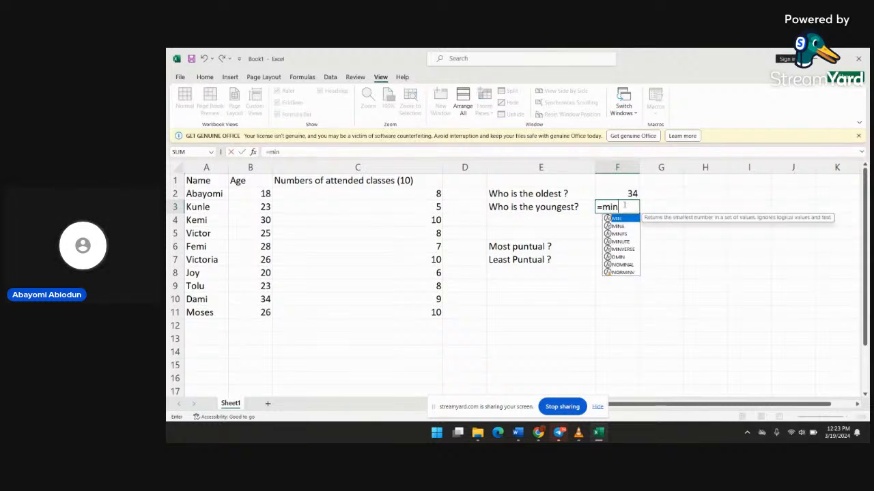
{"action": "type", "text": "*"}
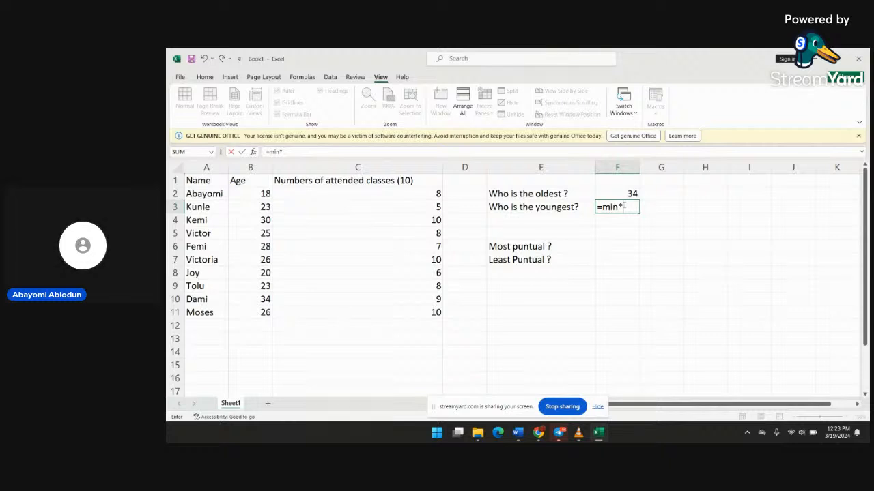
{"action": "key", "text": "BackSpace"}
{"action": "type", "text": "("}
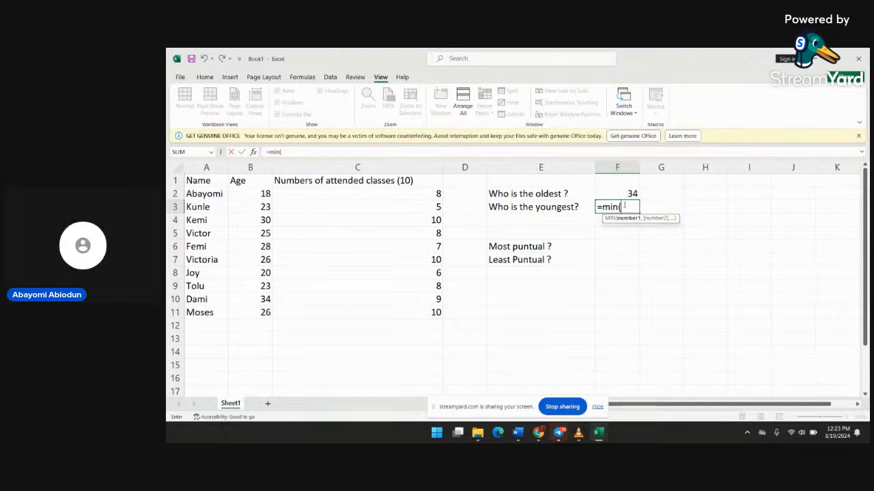
{"action": "type", "text": "c"}
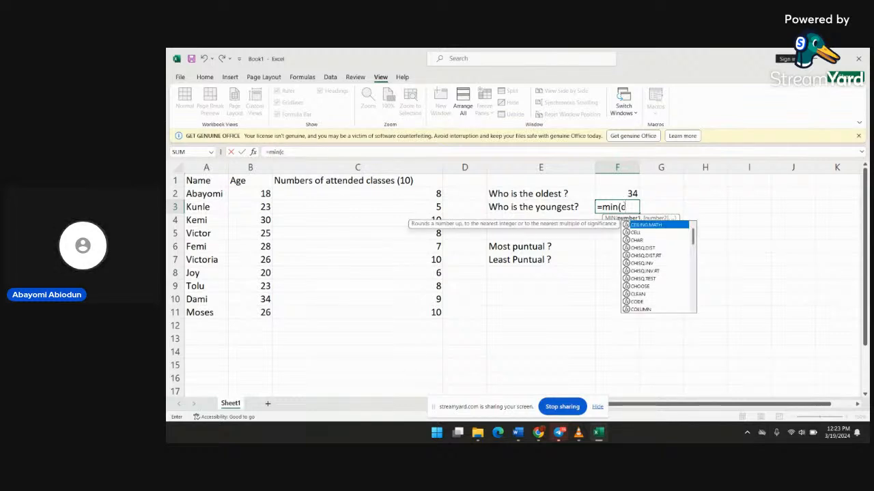
{"action": "type", "text": "2:c"}
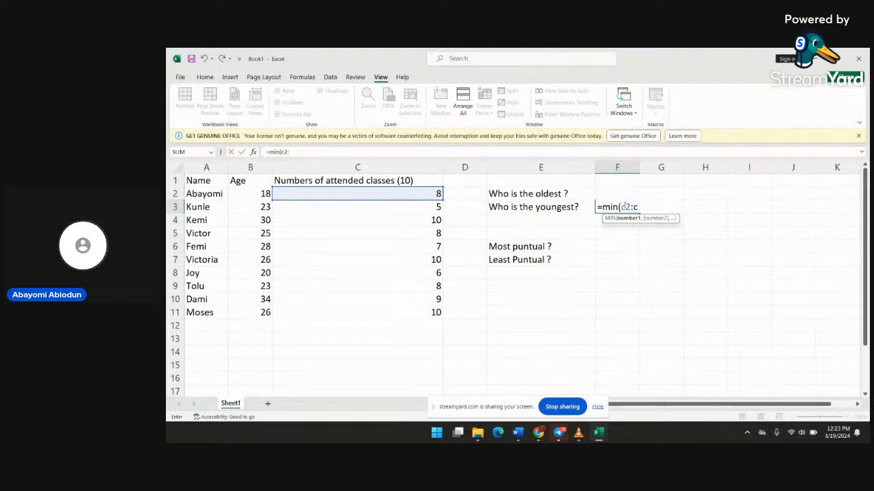
{"action": "type", "text": "11"}
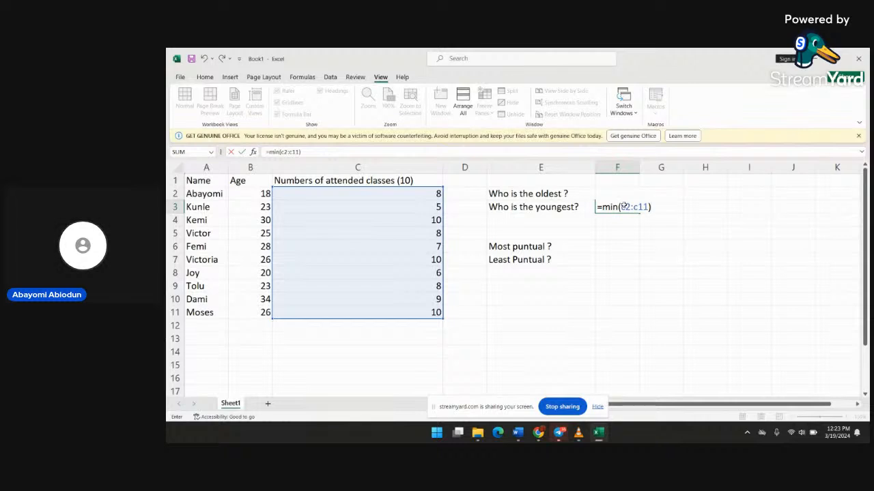
{"action": "key", "text": "Return"}
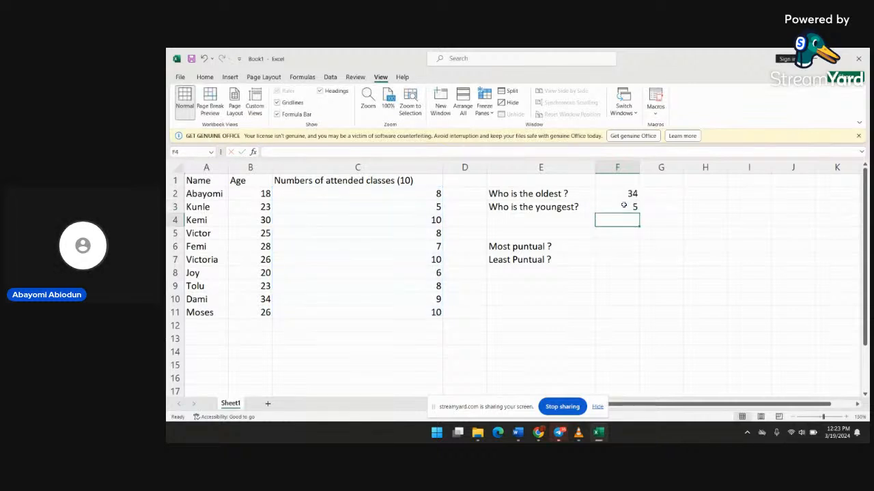
- Correct the MIN formula in cell F3 to use the age range b2:b11
{"action": "double_click", "coordinate": [628, 206]}
{"action": "left_click", "coordinate": [629, 206]}
{"action": "key", "text": "BackSpace"}
{"action": "type", "text": "b2:C11)"}
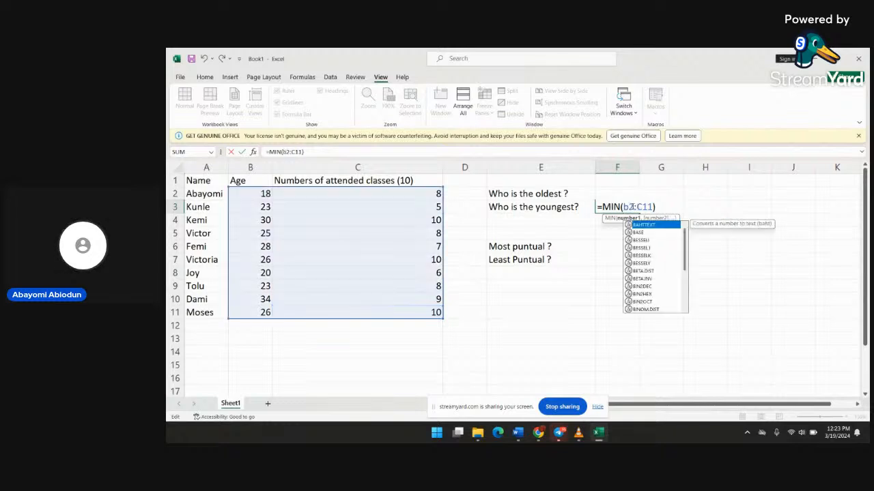
{"action": "left_click", "coordinate": [643, 206]}
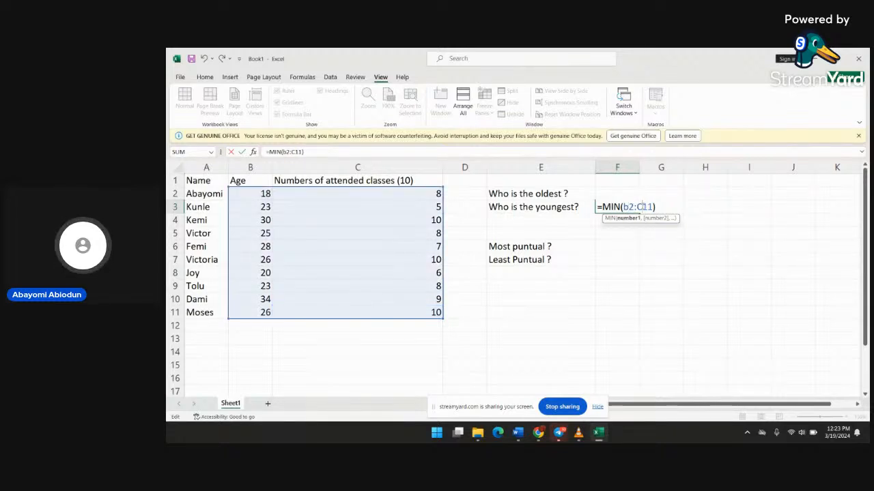
{"action": "key", "text": "BackSpace"}
{"action": "type", "text": "b"}
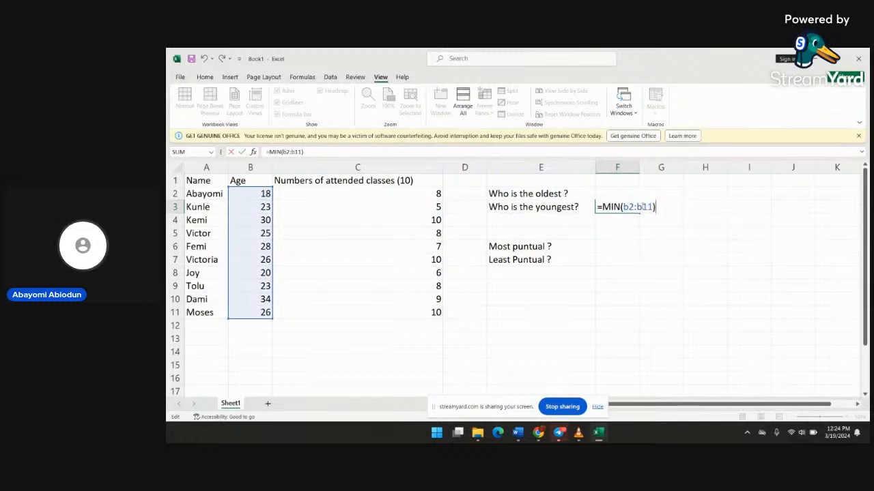
{"action": "key", "text": "Return"}
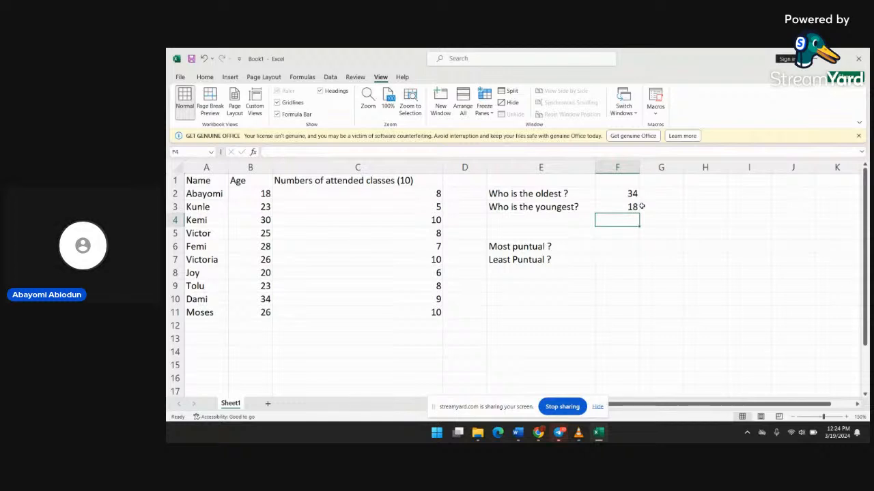
- Calculate the highest number of attended classes in cell F6 with the formula =max(c2:c11)
{"action": "left_click", "coordinate": [614, 243]}
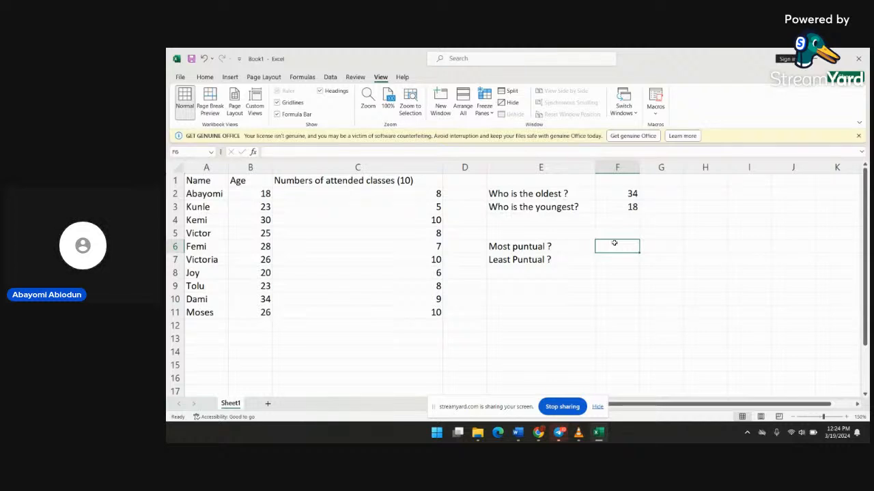
{"action": "type", "text": "=mx"}
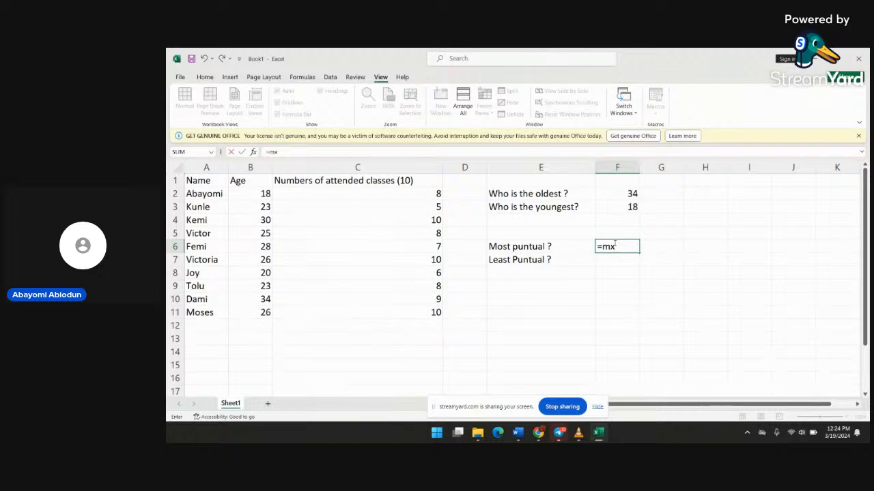
{"action": "key", "text": "BackSpace"}
{"action": "type", "text": "a"}
{"action": "type", "text": "zx"}
{"action": "key", "text": "BackSpace"}
{"action": "key", "text": "BackSpace"}
{"action": "type", "text": "x("}
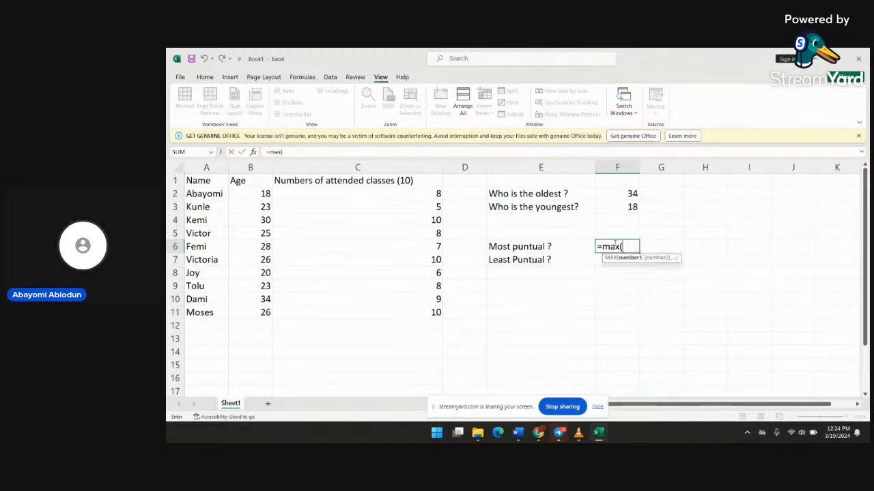
{"action": "type", "text": "c"}
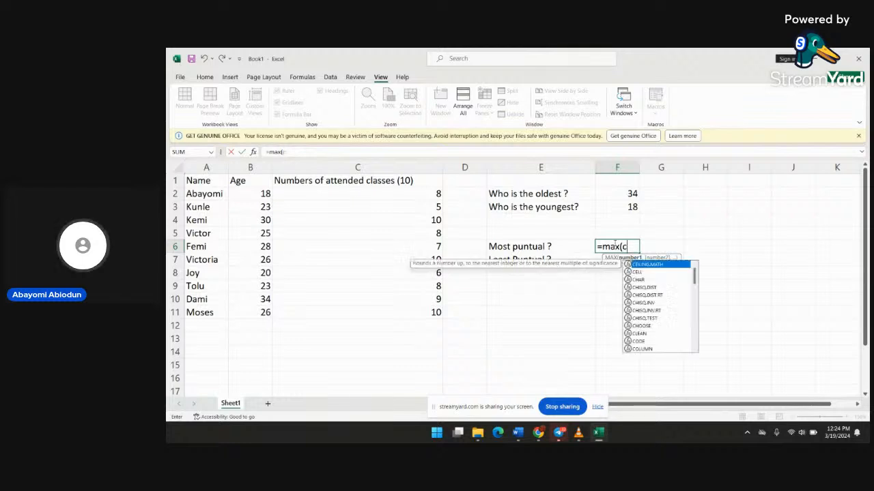
{"action": "type", "text": "2:c"}
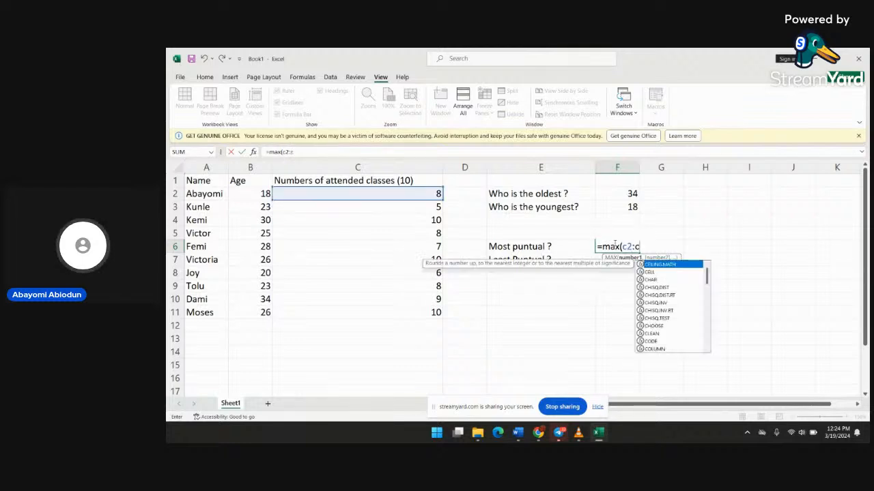
{"action": "type", "text": "11)"}
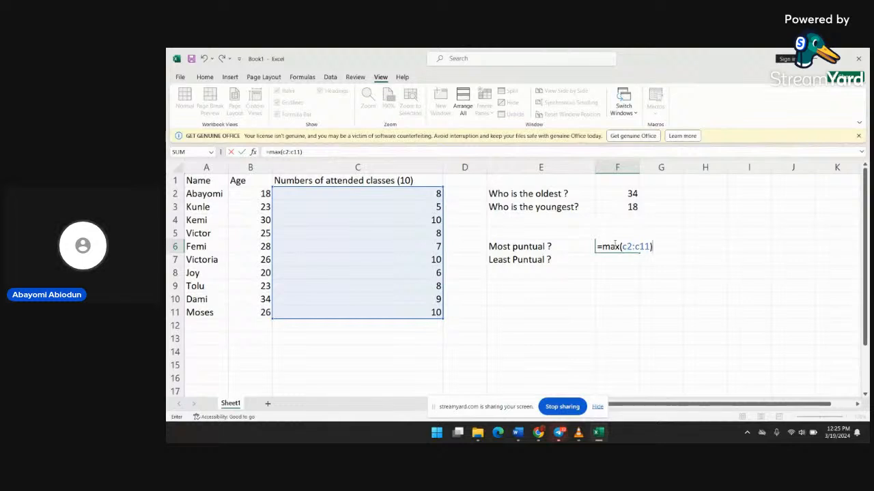
{"action": "key", "text": "Return"}
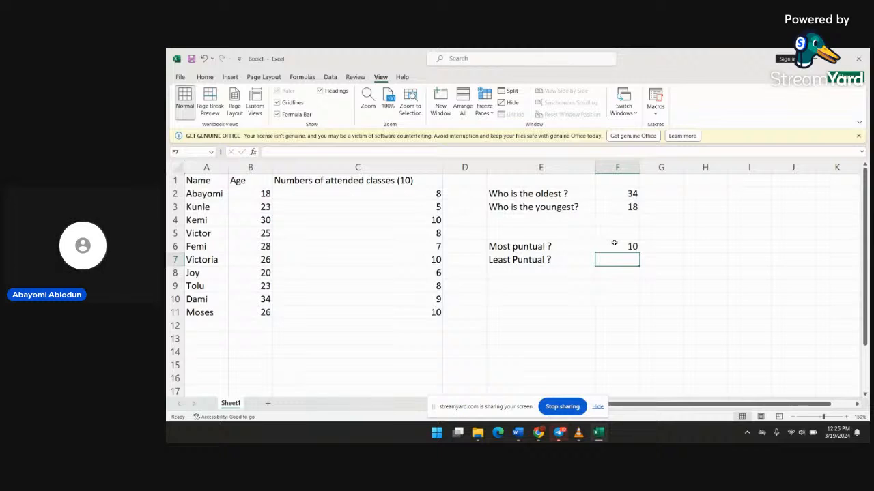
- Calculate the lowest number of attended classes in cell F7 with the formula =min(c2:c11)
{"action": "type", "text": "=m"}
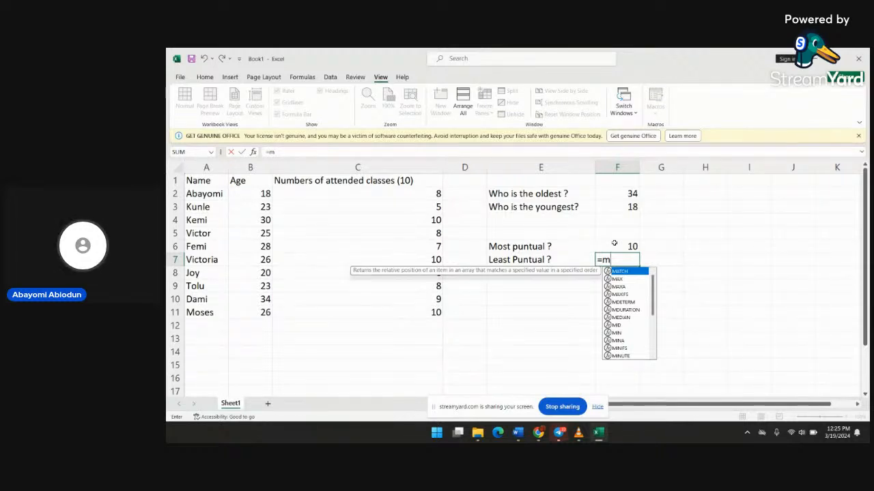
{"action": "type", "text": "in"}
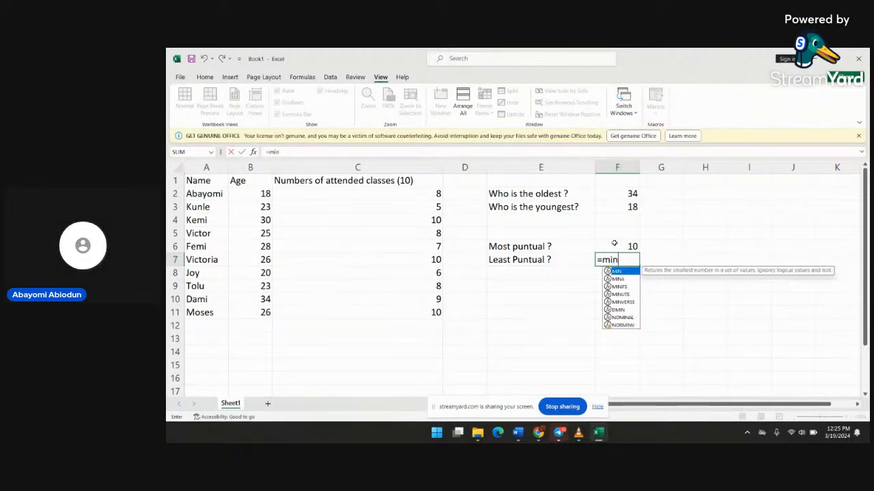
{"action": "type", "text": "("}
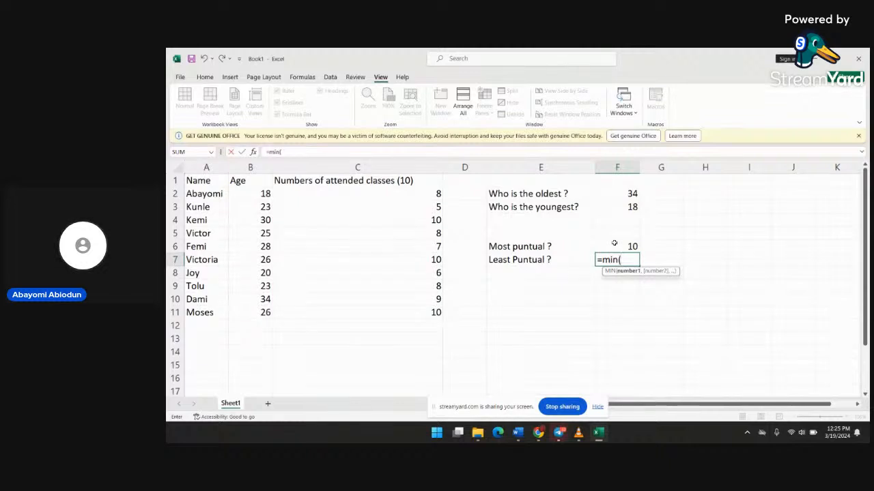
{"action": "type", "text": "c2:"}
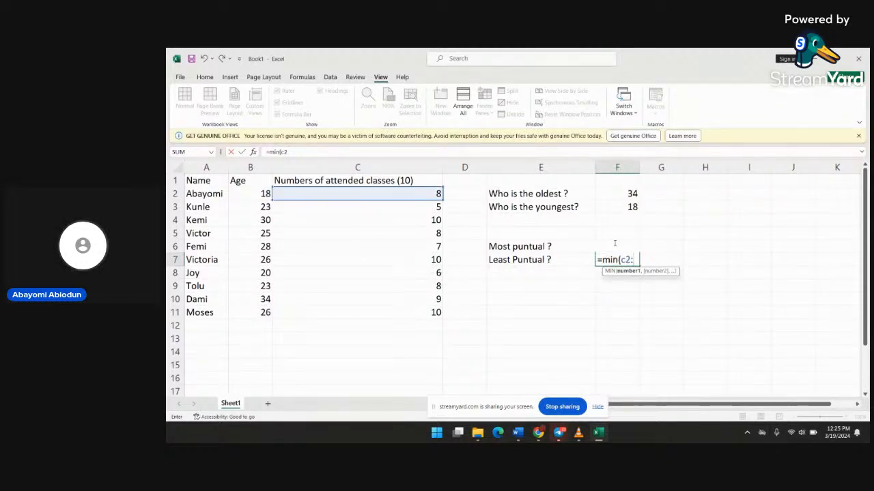
{"action": "type", "text": "c11)"}
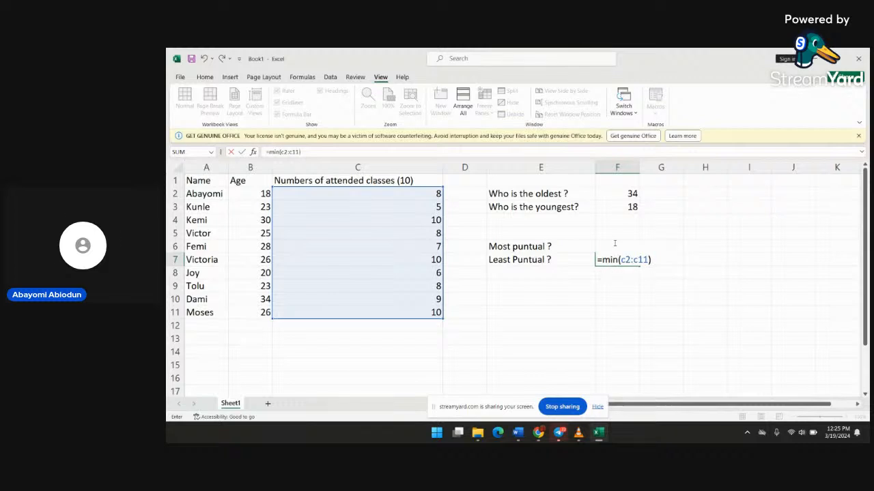
{"action": "key", "text": "Return"}
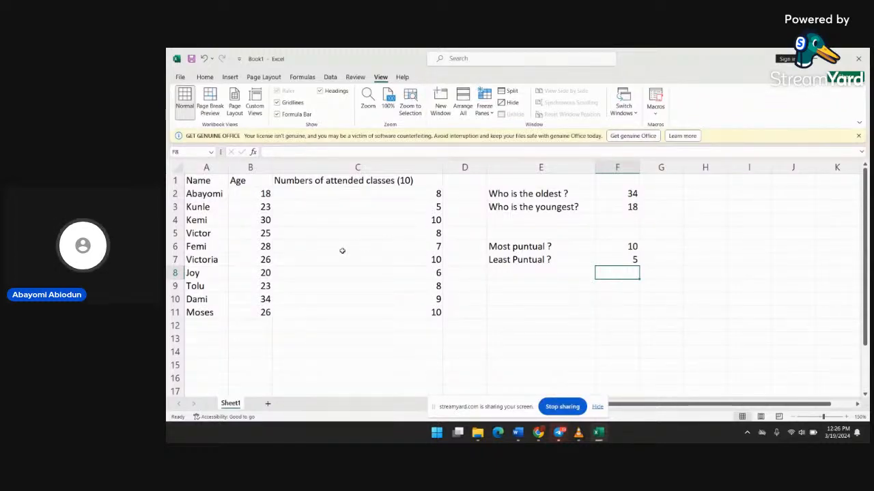
{"action": "scroll", "coordinate": [341, 249], "scroll_direction": "down", "scroll_amount": 1}
{"action": "scroll", "coordinate": [342, 250], "scroll_direction": "up", "scroll_amount": 1}
{"action": "scroll", "coordinate": [342, 250], "scroll_direction": "up", "scroll_amount": 1}
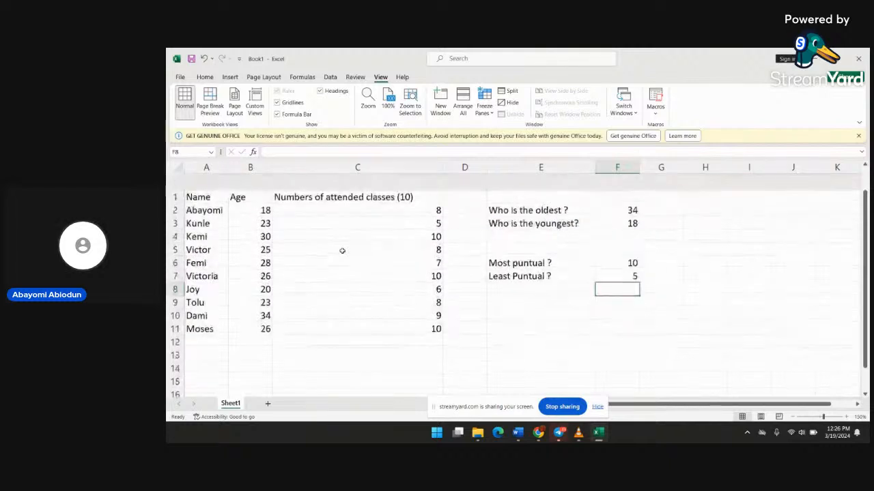
{"action": "right_click", "coordinate": [342, 249]}
{"action": "left_click", "coordinate": [190, 181]}
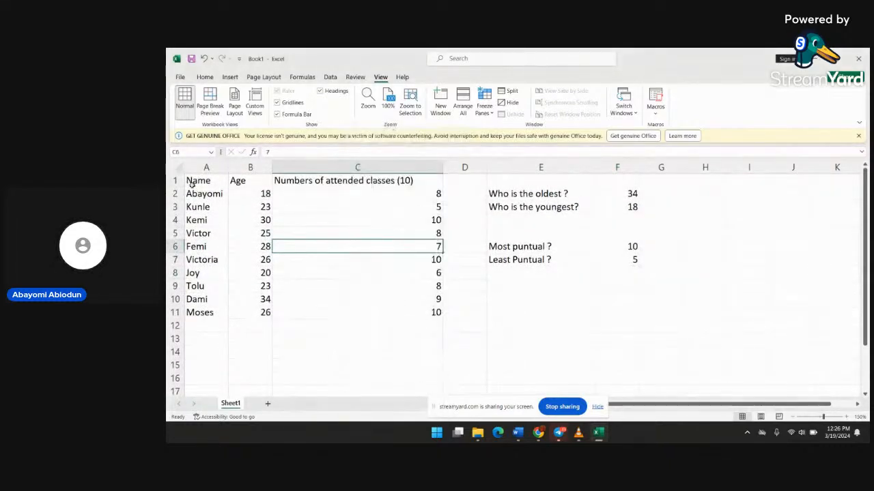
{"action": "left_click", "coordinate": [190, 182]}
{"action": "left_click", "coordinate": [193, 194]}
{"action": "key", "text": "shift+Right"}
{"action": "key", "text": "shift+Left"}
{"action": "key", "text": "shift+Down"}
{"action": "key", "text": "Up"}
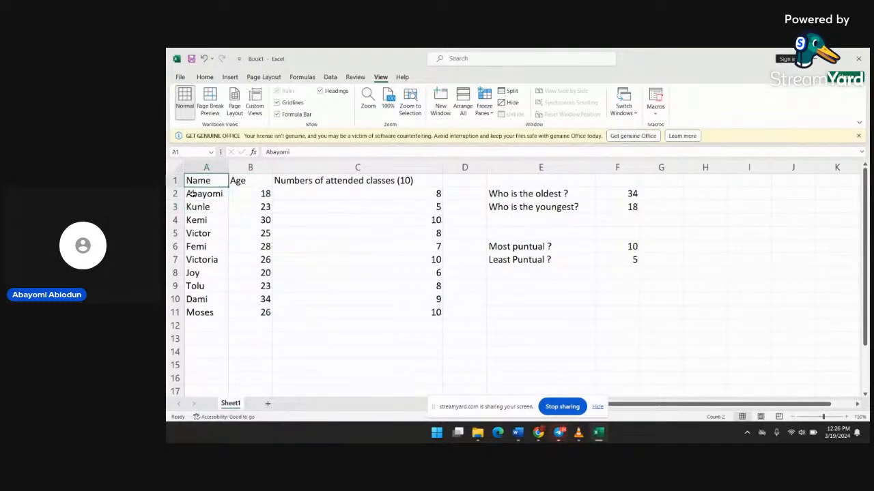
- Select the names and ages in A2:B11 and open the recommended charts for them
{"action": "key", "text": "Down"}
{"action": "key", "text": "shift+Right"}
{"action": "key", "text": "shift+Right"}
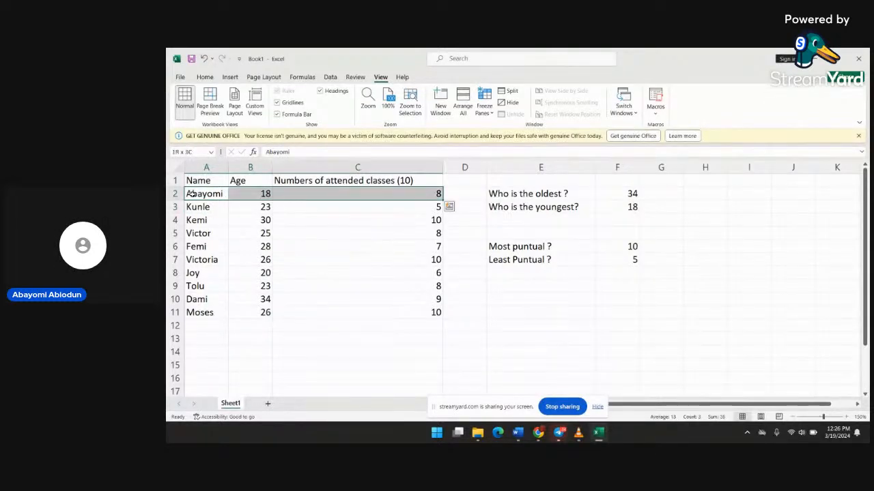
{"action": "key", "text": "shift+Left"}
{"action": "key", "text": "shift+Down"}
{"action": "key", "text": "shift+Down"}
{"action": "key", "text": "shift+Down"}
{"action": "key", "text": "shift+Down"}
{"action": "key", "text": "shift+Down"}
{"action": "key", "text": "shift+Down"}
{"action": "key", "text": "shift+Down"}
{"action": "key", "text": "shift+Down"}
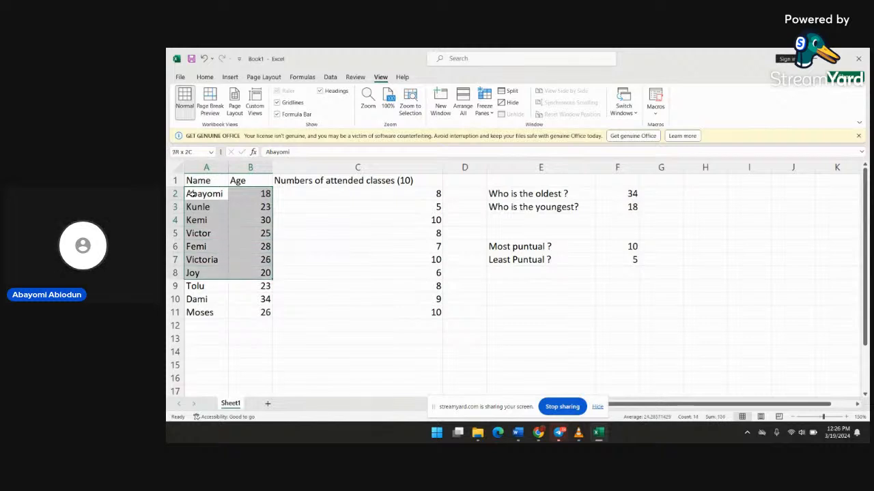
{"action": "key", "text": "shift+Down"}
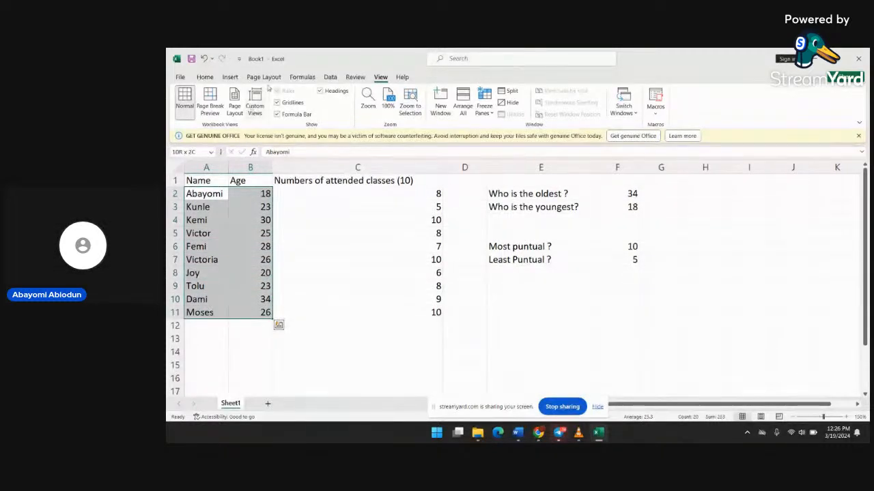
{"action": "left_click", "coordinate": [230, 77]}
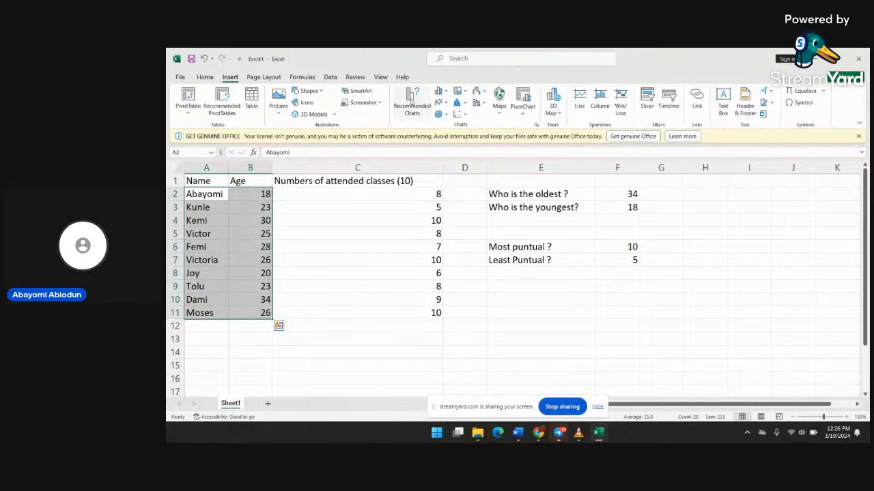
{"action": "left_click", "coordinate": [428, 112]}
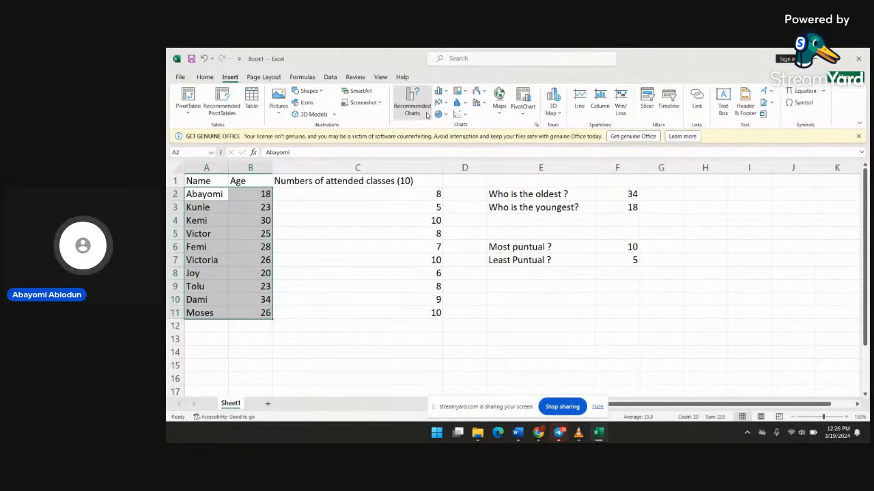
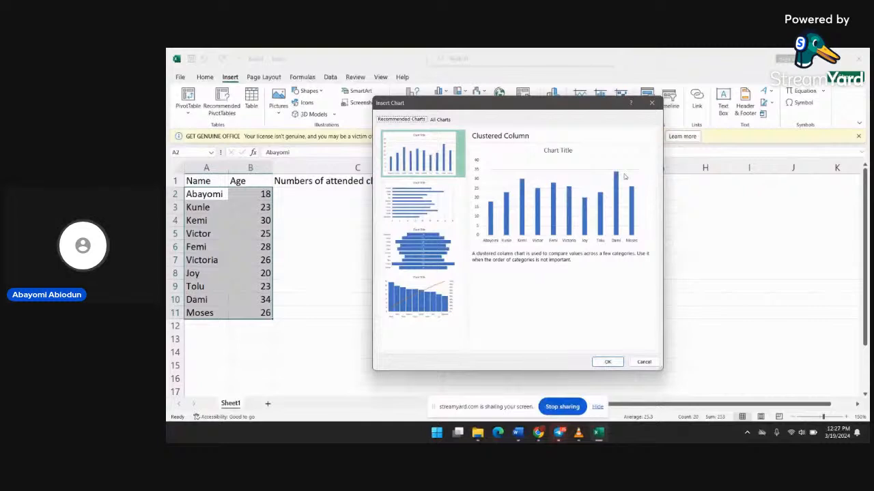
- Browse the full list of chart types and insert the recommended Clustered Column chart of the names and ages
{"action": "left_click", "coordinate": [440, 121]}
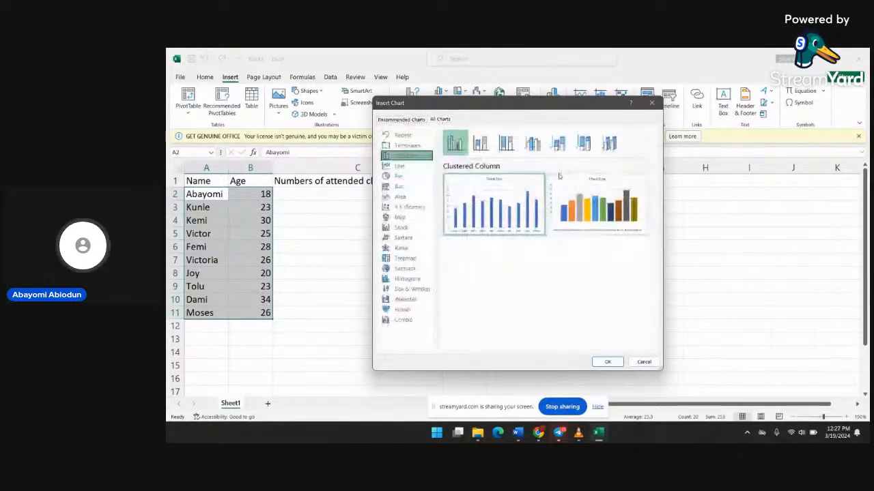
{"action": "mouse_move", "coordinate": [563, 179]}
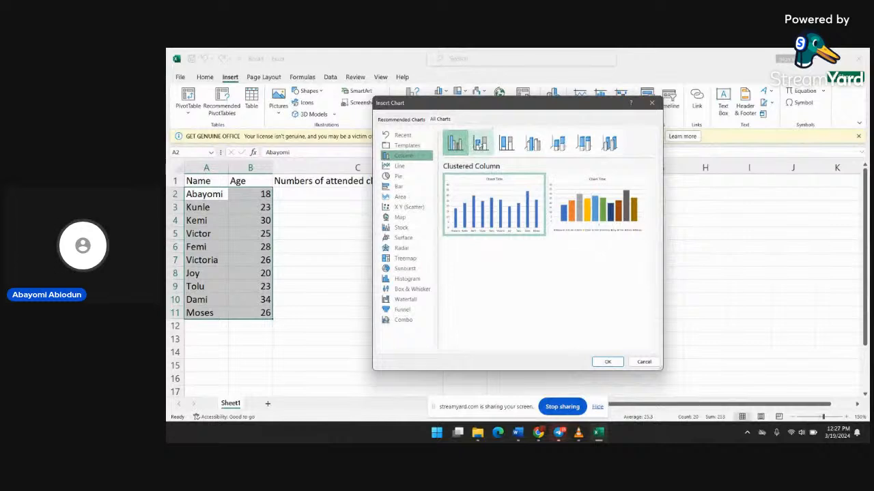
{"action": "left_click", "coordinate": [408, 118]}
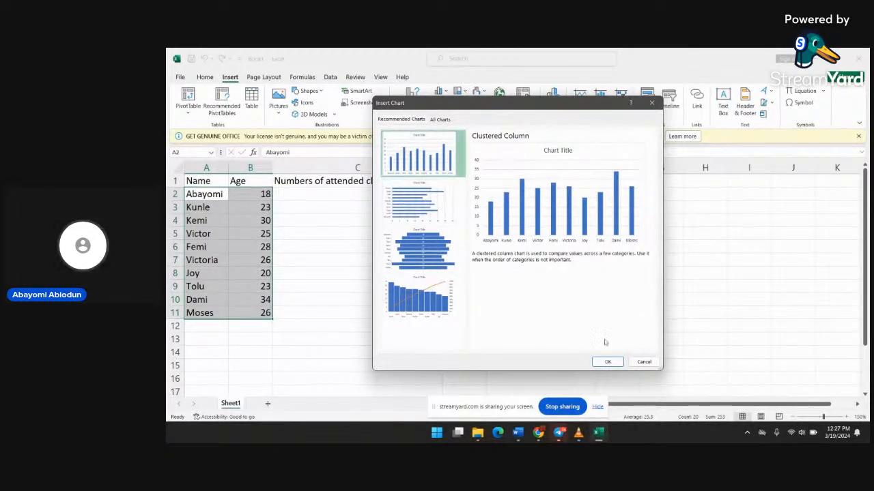
{"action": "left_click", "coordinate": [607, 362]}
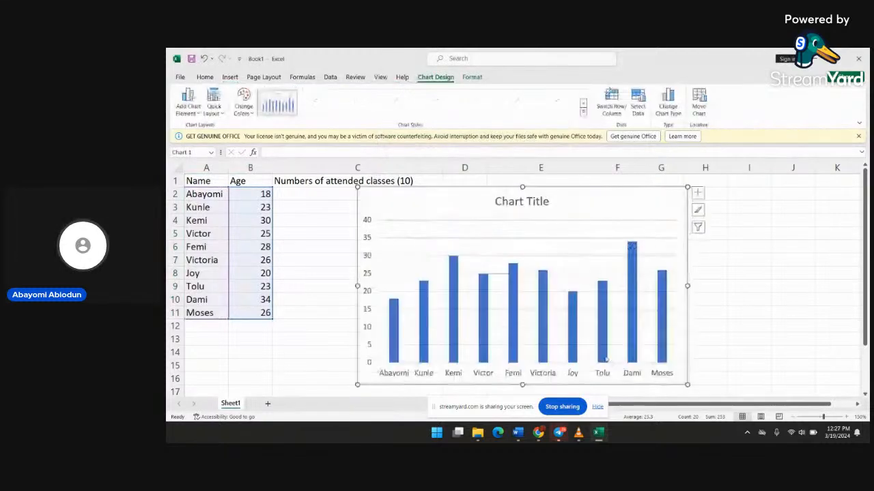
- Move the column chart below the data table and the question cells so it starts at about row 15
{"action": "scroll", "coordinate": [605, 358], "scroll_direction": "down", "scroll_amount": 5}
{"action": "scroll", "coordinate": [604, 354], "scroll_direction": "up", "scroll_amount": 3}
{"action": "scroll", "coordinate": [604, 354], "scroll_direction": "up", "scroll_amount": 3}
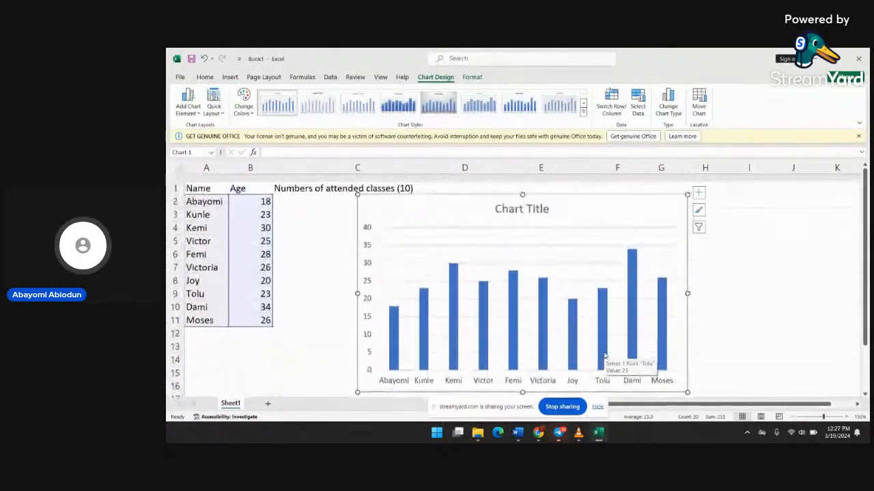
{"action": "mouse_move", "coordinate": [580, 259]}
{"action": "left_mouse_down"}
{"action": "mouse_move", "coordinate": [577, 272]}
{"action": "mouse_move", "coordinate": [577, 256]}
{"action": "left_mouse_up"}
{"action": "left_click_drag", "start_coordinate": [581, 202], "coordinate": [595, 384]}
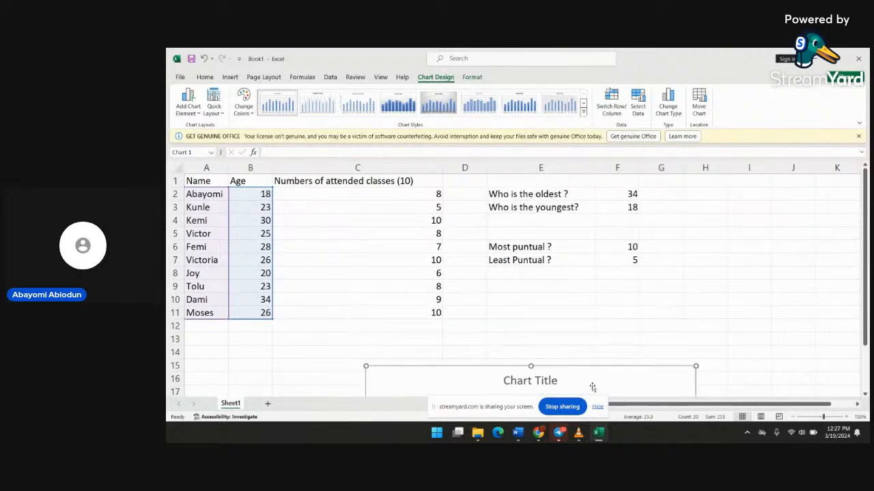
{"action": "scroll", "coordinate": [599, 306], "scroll_direction": "down", "scroll_amount": 5}
{"action": "scroll", "coordinate": [599, 308], "scroll_direction": "up", "scroll_amount": 1}
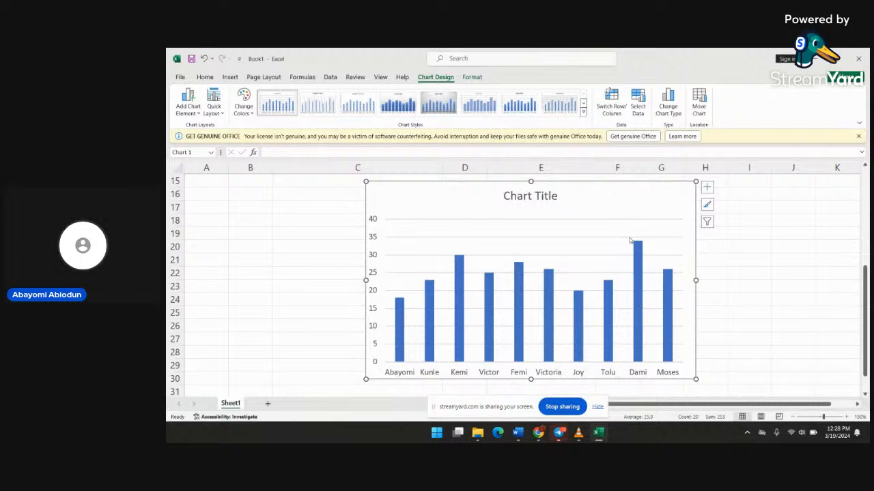
- Replace the chart's placeholder title with "A chart showing Age and Name of Student"
{"action": "scroll", "coordinate": [439, 276], "scroll_direction": "up", "scroll_amount": 1}
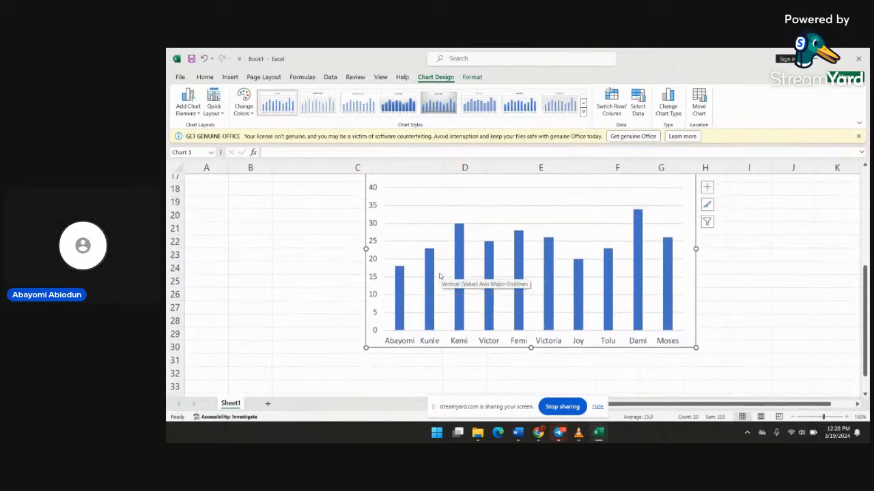
{"action": "scroll", "coordinate": [440, 276], "scroll_direction": "up", "scroll_amount": 2}
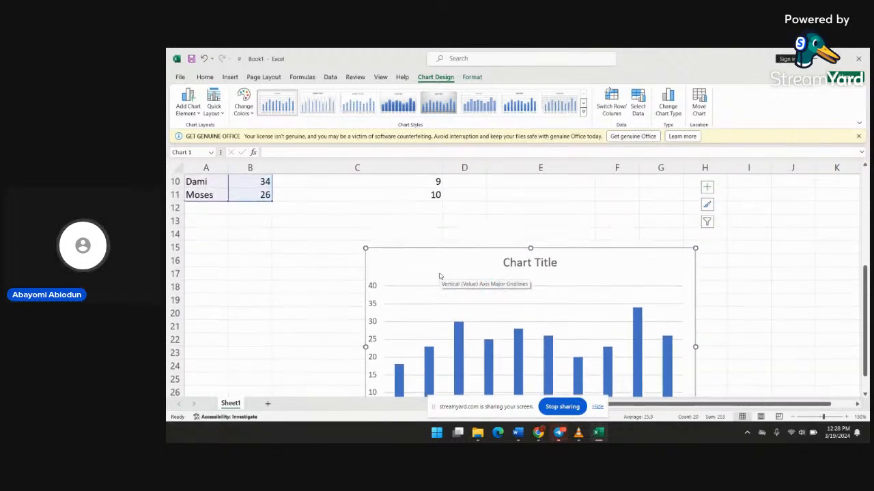
{"action": "left_click", "coordinate": [532, 264]}
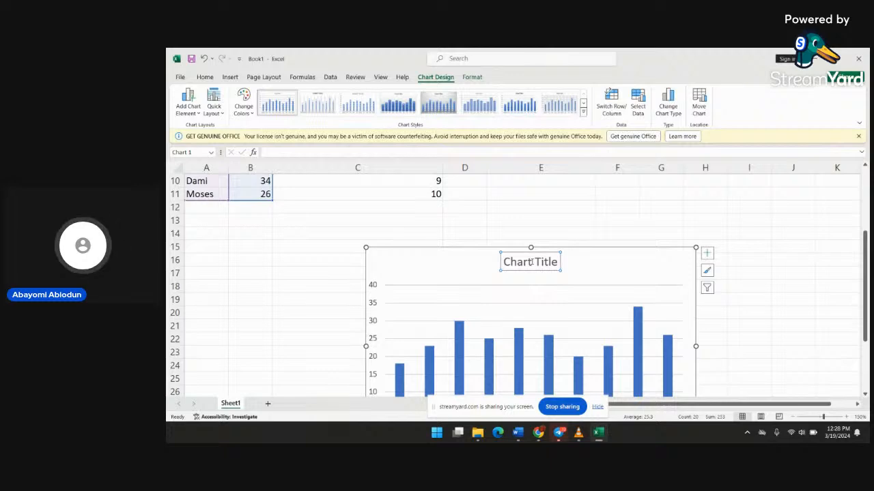
{"action": "left_click", "coordinate": [533, 262]}
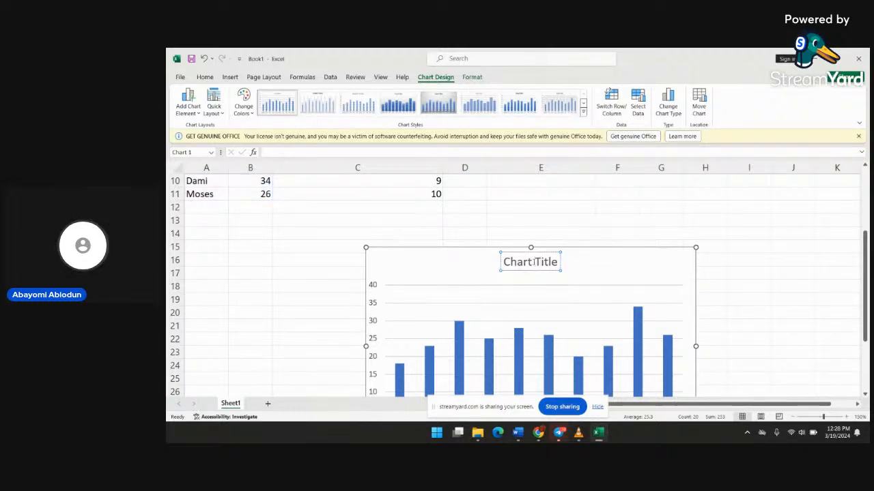
{"action": "key", "text": "BackSpace"}
{"action": "key", "text": "BackSpace"}
{"action": "key", "text": "BackSpace"}
{"action": "key", "text": "BackSpace"}
{"action": "key", "text": "BackSpace"}
{"action": "key", "text": "BackSpace"}
{"action": "key", "text": "BackSpace"}
{"action": "key", "text": "BackSpace"}
{"action": "key", "text": "BackSpace"}
{"action": "key", "text": "BackSpace"}
{"action": "key", "text": "BackSpace"}
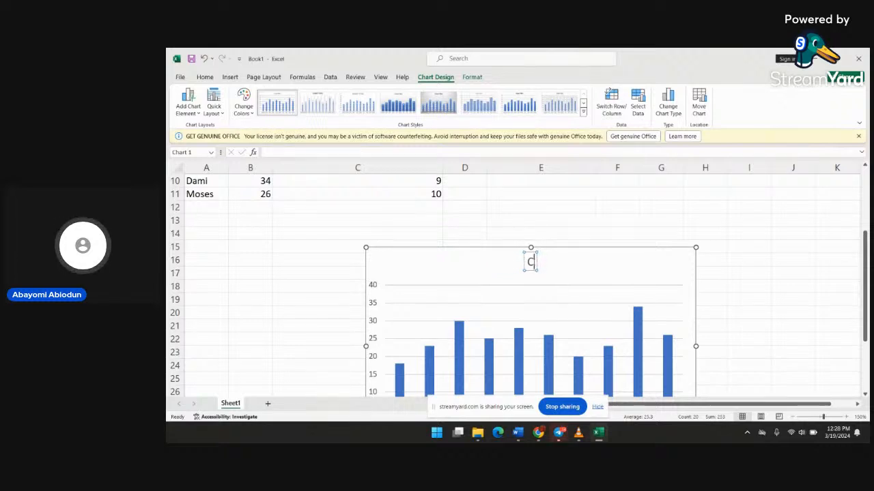
{"action": "type", "text": "A H"}
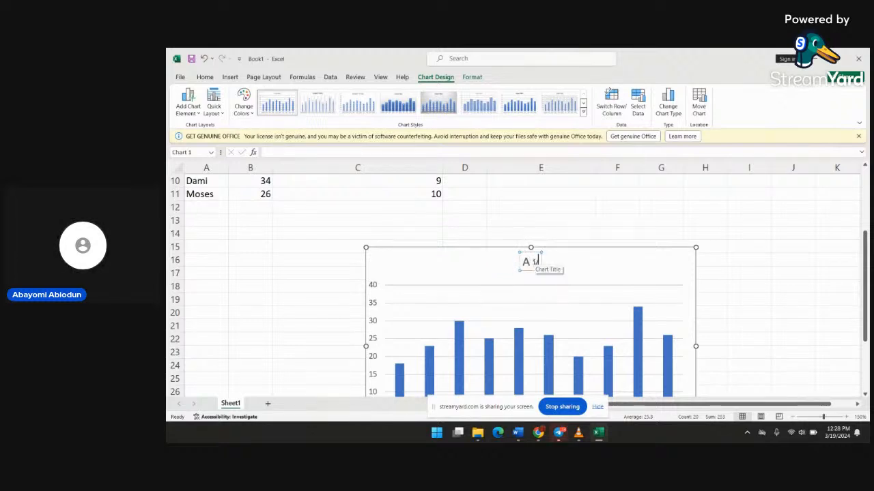
{"action": "type", "text": "hart"}
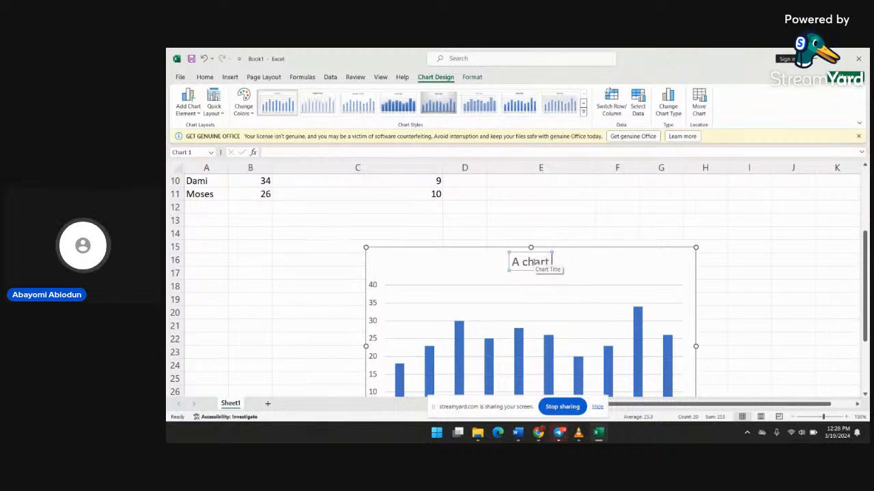
{"action": "type", "text": " showing"}
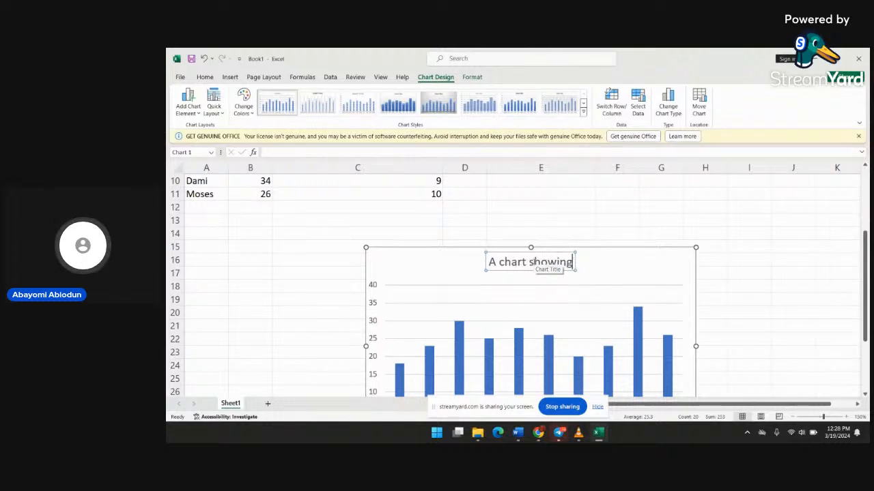
{"action": "type", "text": "Age and Name of"}
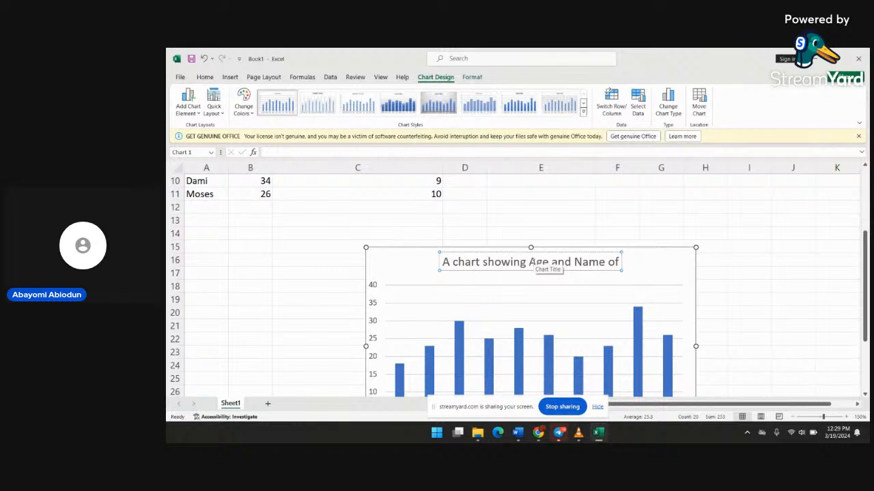
{"action": "type", "text": " Student"}
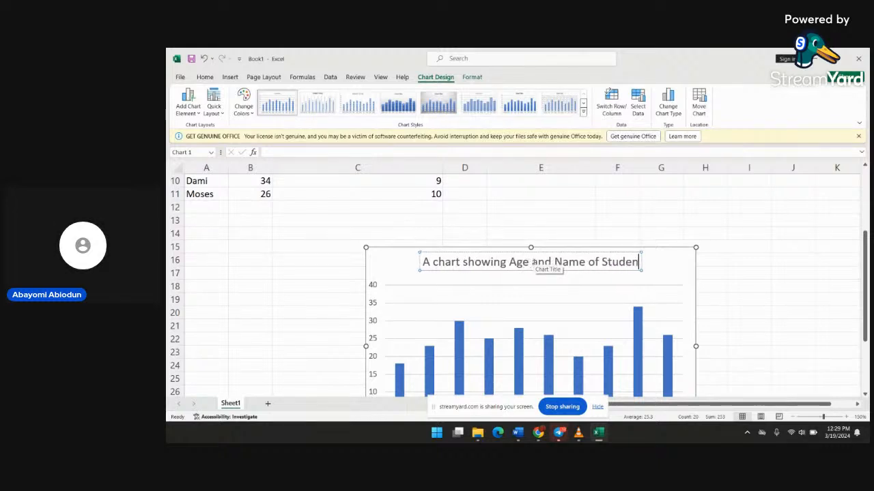
{"action": "key", "text": "Return"}
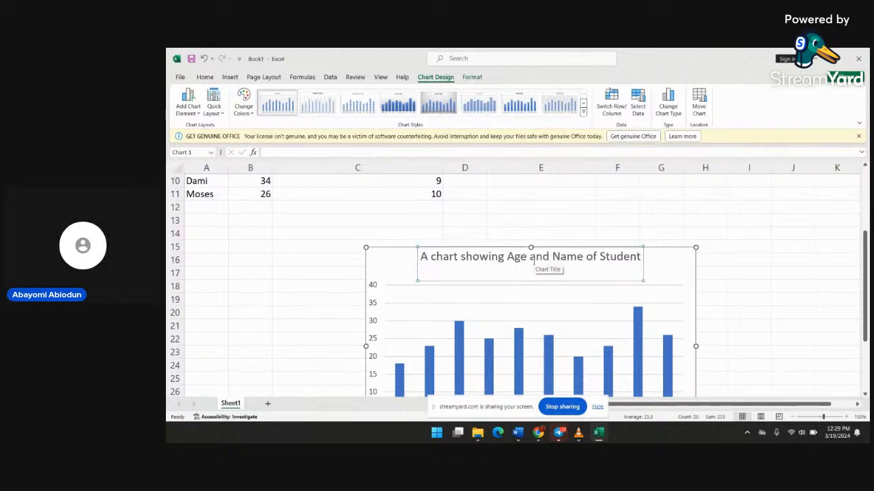
{"action": "left_click", "coordinate": [664, 268]}
- Try to change the color scheme of the age chart
{"action": "scroll", "coordinate": [649, 301], "scroll_direction": "down", "scroll_amount": 1}
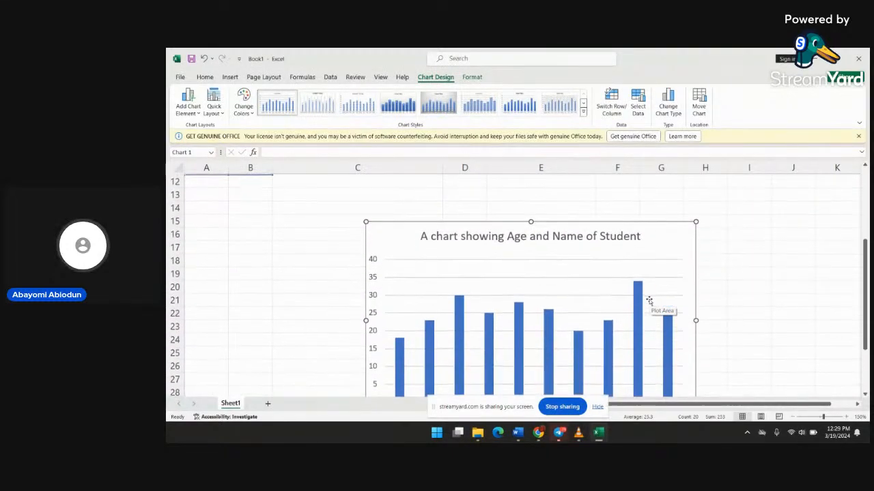
{"action": "scroll", "coordinate": [649, 301], "scroll_direction": "down", "scroll_amount": 1}
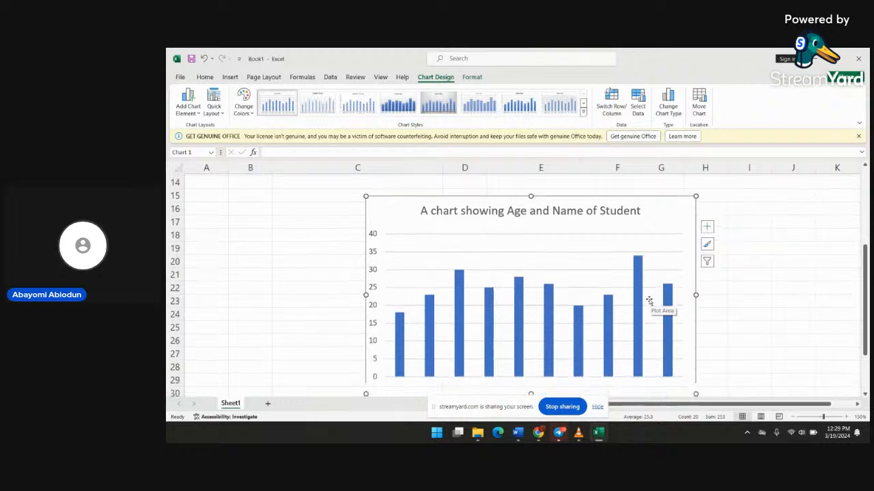
{"action": "scroll", "coordinate": [649, 301], "scroll_direction": "up", "scroll_amount": 1}
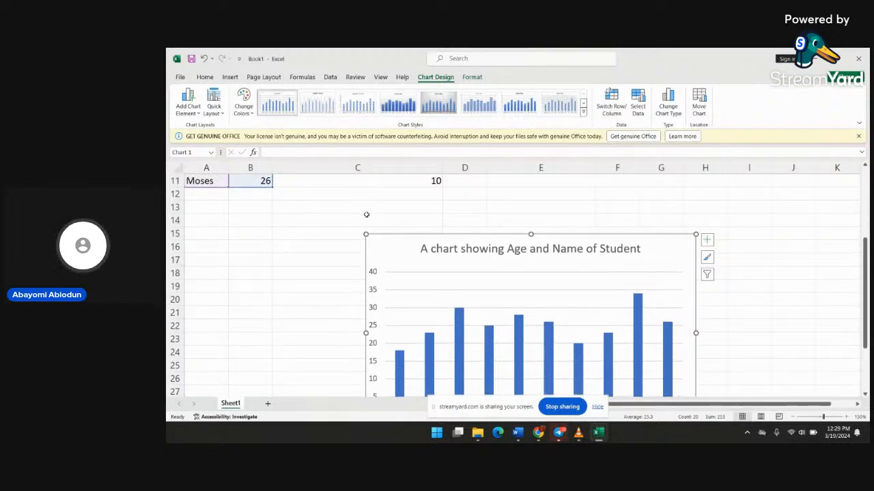
{"action": "left_click", "coordinate": [246, 113]}
{"action": "left_click", "coordinate": [262, 143]}
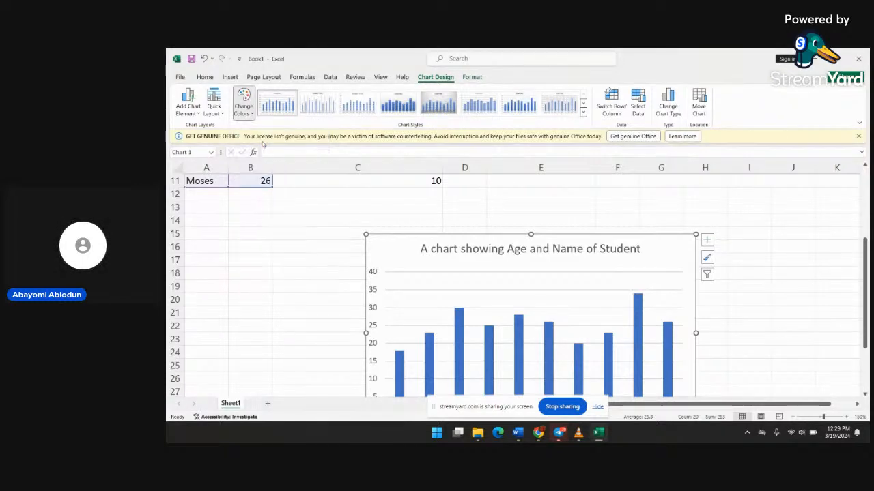
{"action": "scroll", "coordinate": [357, 220], "scroll_direction": "down", "scroll_amount": 3}
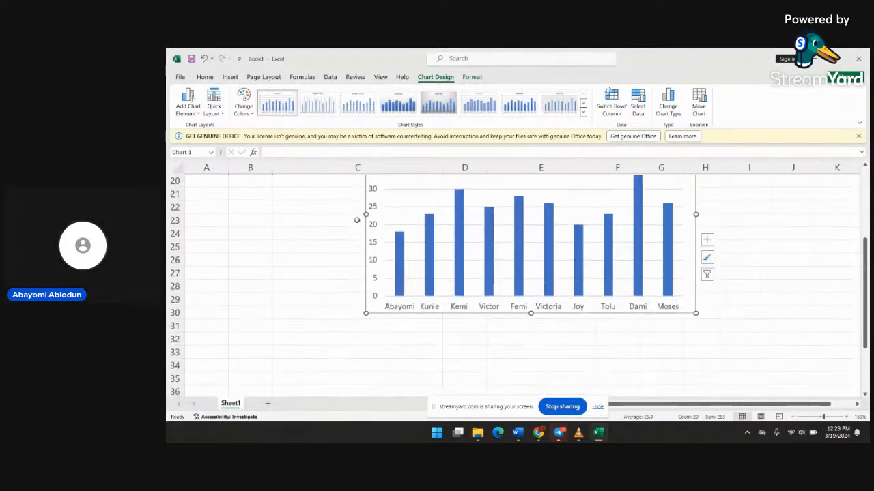
{"action": "scroll", "coordinate": [410, 205], "scroll_direction": "up", "scroll_amount": 2}
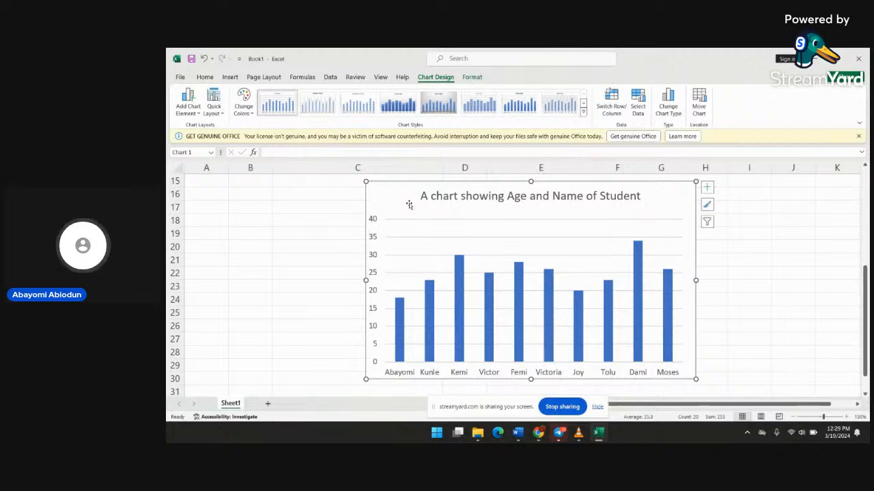
{"action": "left_click", "coordinate": [242, 106]}
{"action": "left_click", "coordinate": [262, 149]}
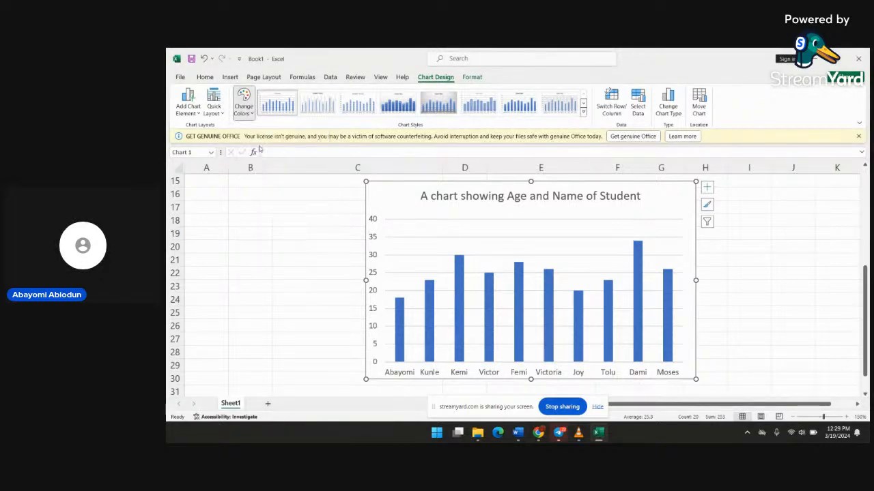
- Turn on the data labels chart element so each column of the age chart carries its value
{"action": "left_click", "coordinate": [484, 267]}
{"action": "scroll", "coordinate": [544, 298], "scroll_direction": "up", "scroll_amount": 1}
{"action": "scroll", "coordinate": [544, 298], "scroll_direction": "up", "scroll_amount": 1}
{"action": "scroll", "coordinate": [544, 298], "scroll_direction": "down", "scroll_amount": 2}
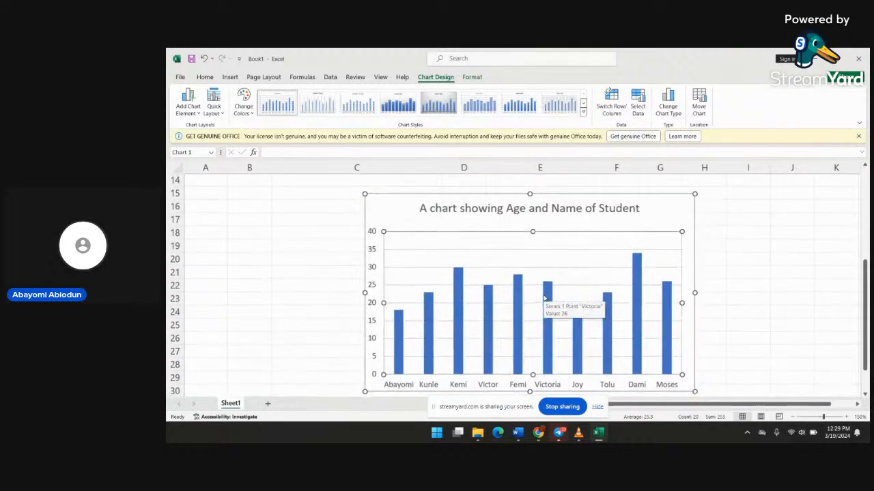
{"action": "scroll", "coordinate": [544, 298], "scroll_direction": "up", "scroll_amount": 1}
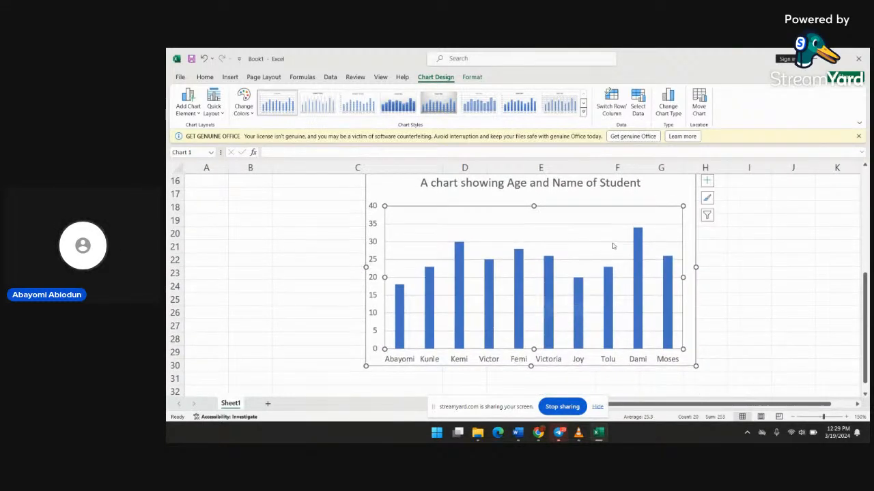
{"action": "scroll", "coordinate": [612, 246], "scroll_direction": "up", "scroll_amount": 2}
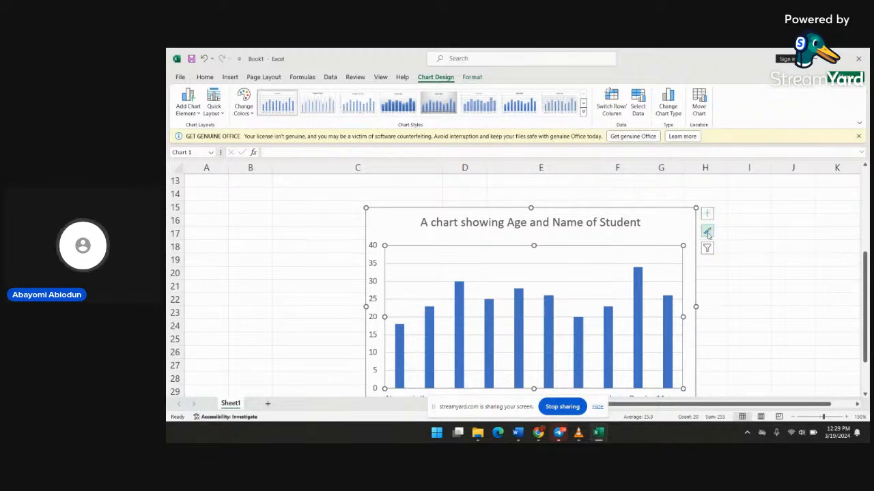
{"action": "left_click", "coordinate": [707, 214]}
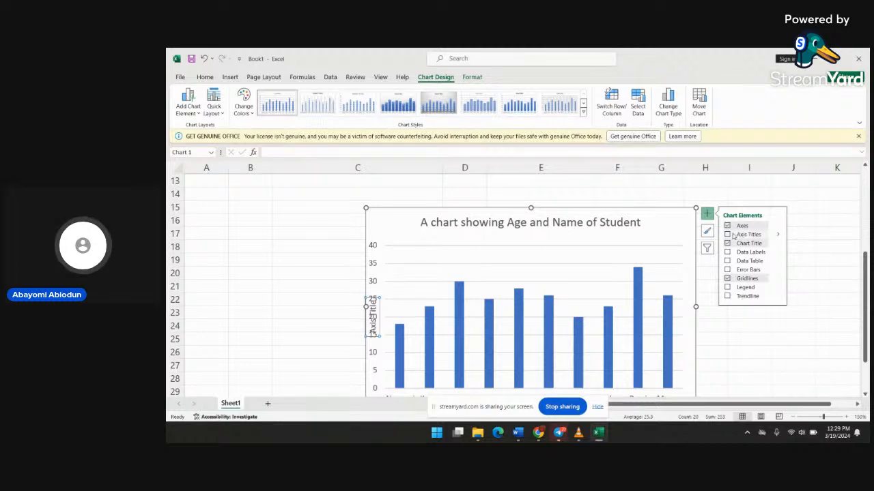
{"action": "left_click", "coordinate": [733, 236]}
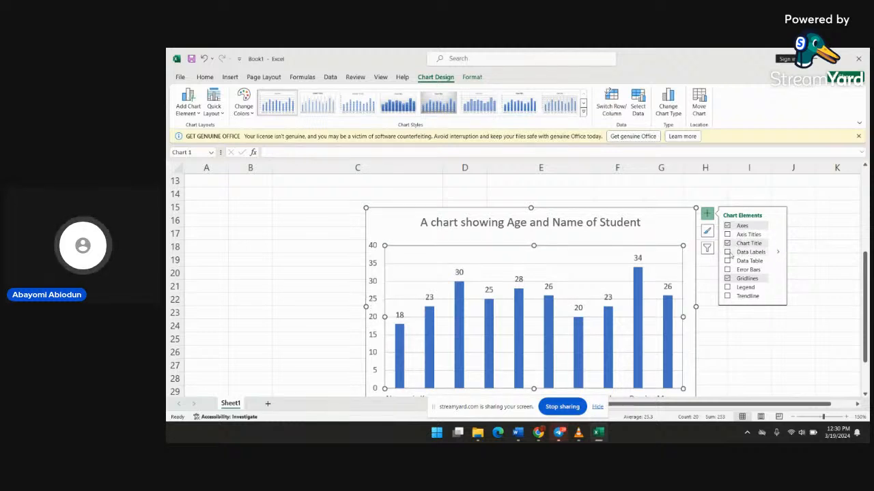
{"action": "left_click", "coordinate": [727, 253]}
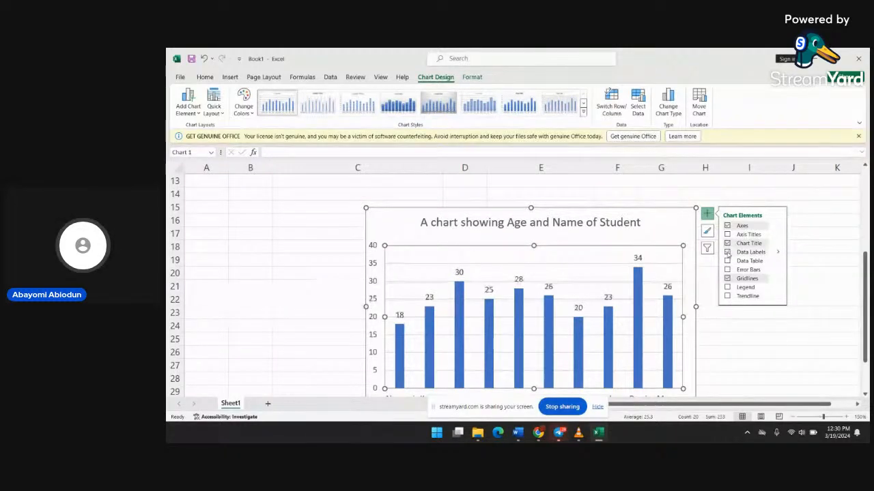
{"action": "scroll", "coordinate": [601, 293], "scroll_direction": "down", "scroll_amount": 2}
{"action": "scroll", "coordinate": [597, 273], "scroll_direction": "up", "scroll_amount": 1}
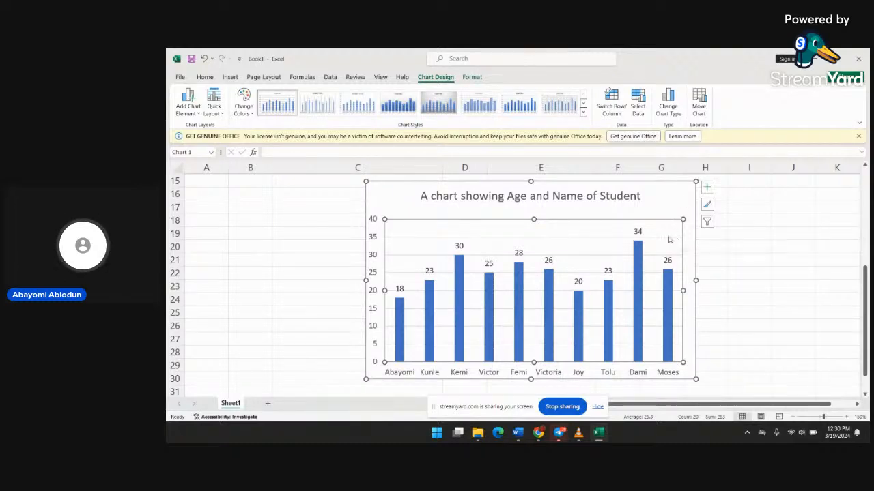
- Try out a data table beneath the age chart and remove it
{"action": "left_click", "coordinate": [710, 190]}
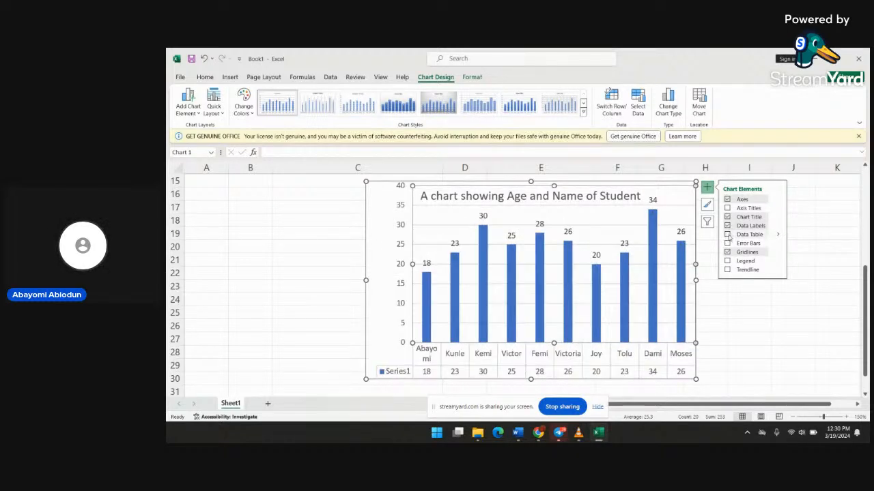
{"action": "left_click", "coordinate": [727, 234]}
{"action": "left_click", "coordinate": [727, 236]}
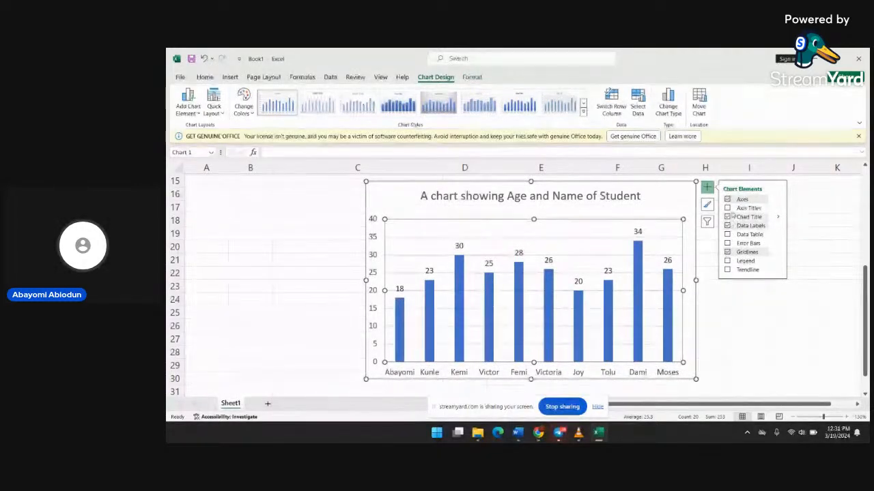
- Add axis titles to the age chart and rename the vertical axis title as "Age"
{"action": "left_click", "coordinate": [727, 208]}
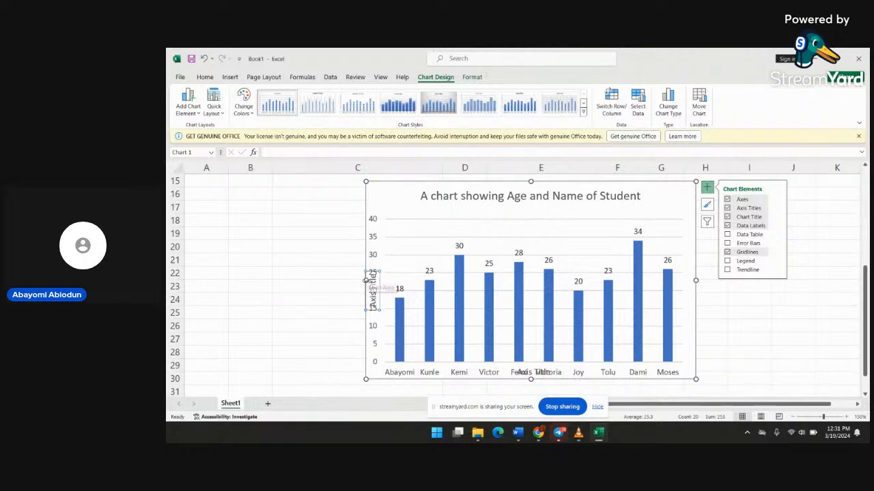
{"action": "double_click", "coordinate": [374, 299]}
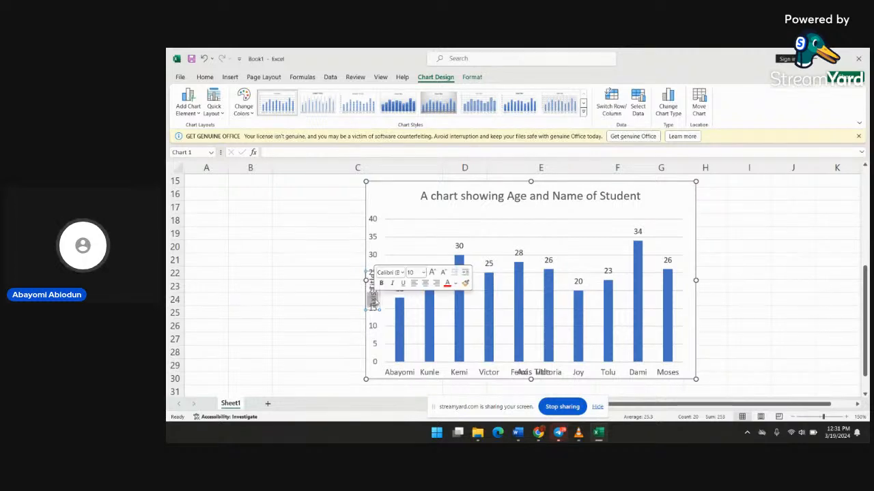
{"action": "double_click", "coordinate": [375, 297]}
{"action": "triple_click", "coordinate": [375, 298]}
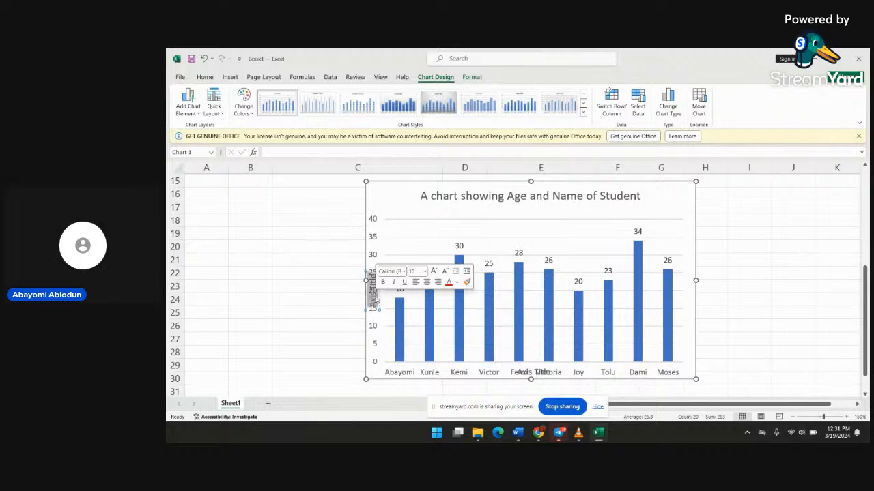
{"action": "key", "text": "BackSpace"}
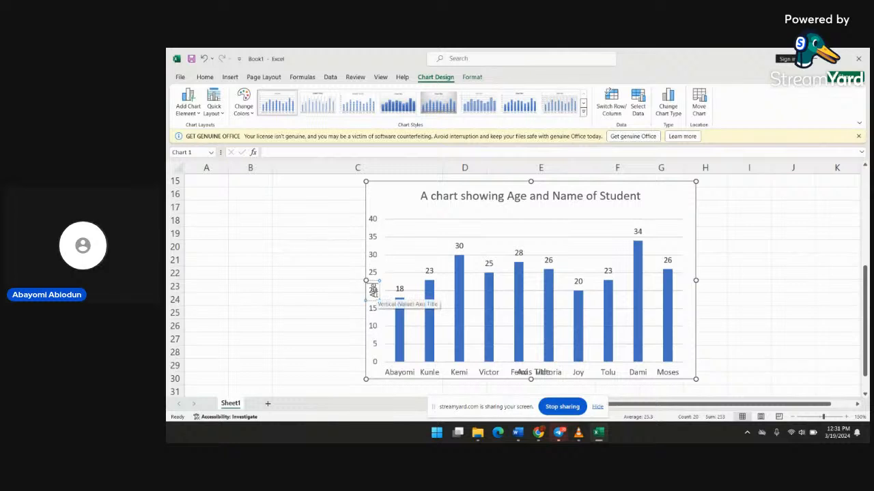
{"action": "type", "text": "A"}
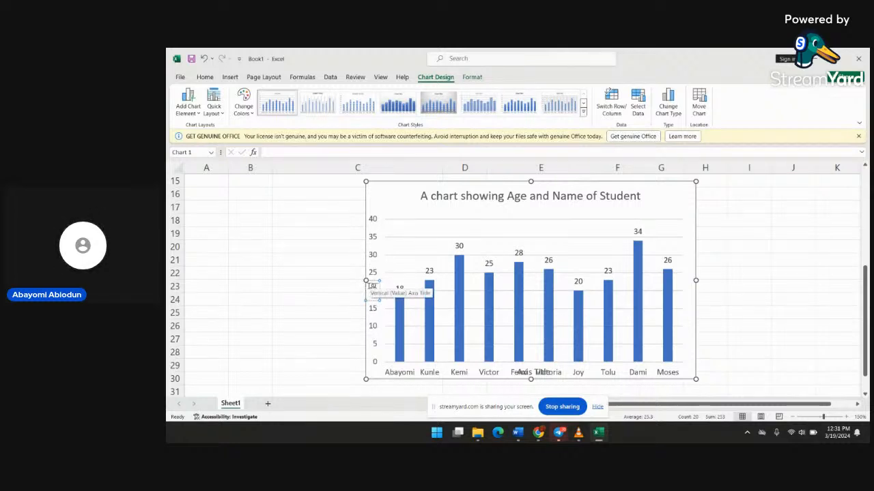
- Move the Age axis title up above the vertical axis, beside the chart title
{"action": "left_click", "coordinate": [367, 287]}
{"action": "left_click_drag", "start_coordinate": [369, 288], "coordinate": [378, 288]}
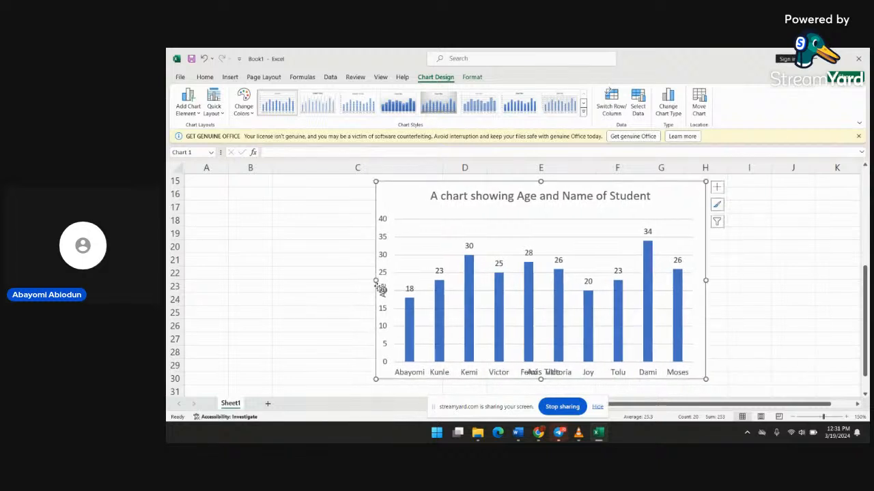
{"action": "left_click", "coordinate": [384, 290]}
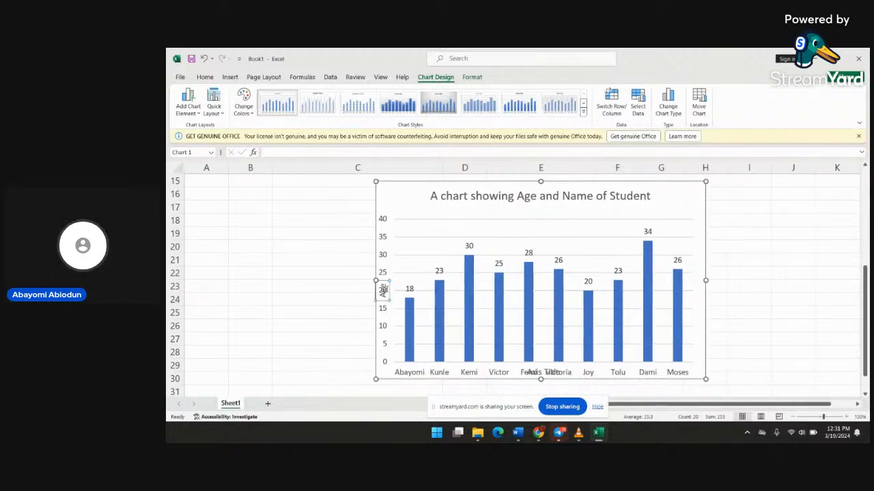
{"action": "left_click", "coordinate": [391, 271]}
{"action": "left_click", "coordinate": [383, 286]}
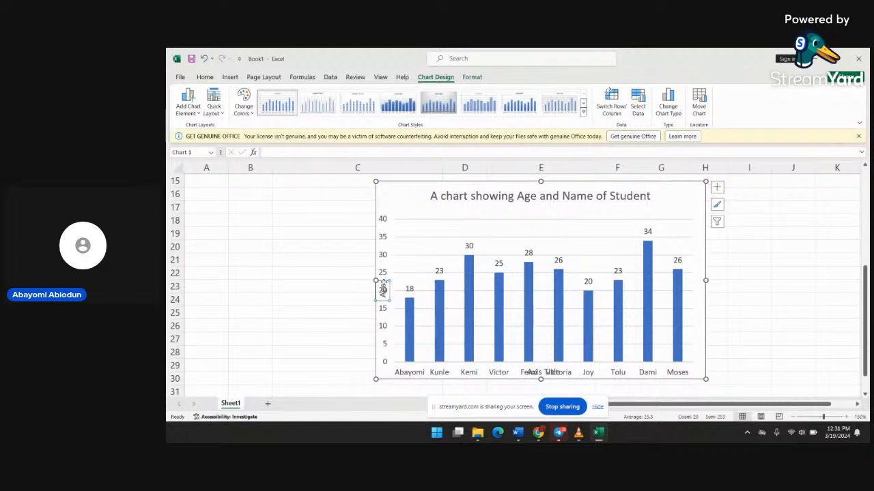
{"action": "left_click_drag", "start_coordinate": [384, 281], "coordinate": [382, 262]}
{"action": "left_click_drag", "start_coordinate": [383, 206], "coordinate": [387, 192]}
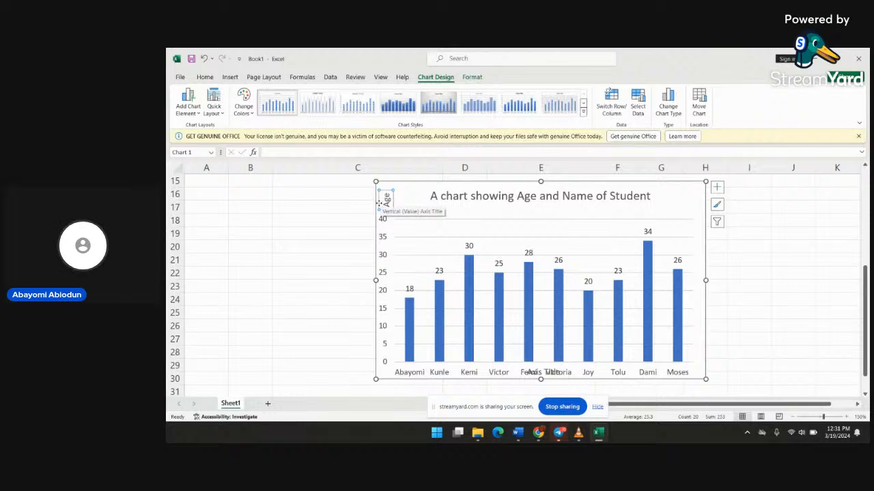
- Widen the age chart by extending its left edge further into column C
{"action": "left_click", "coordinate": [374, 280]}
{"action": "mouse_move", "coordinate": [374, 280]}
{"action": "left_mouse_down"}
{"action": "mouse_move", "coordinate": [352, 280]}
{"action": "mouse_move", "coordinate": [380, 280]}
{"action": "left_mouse_up"}
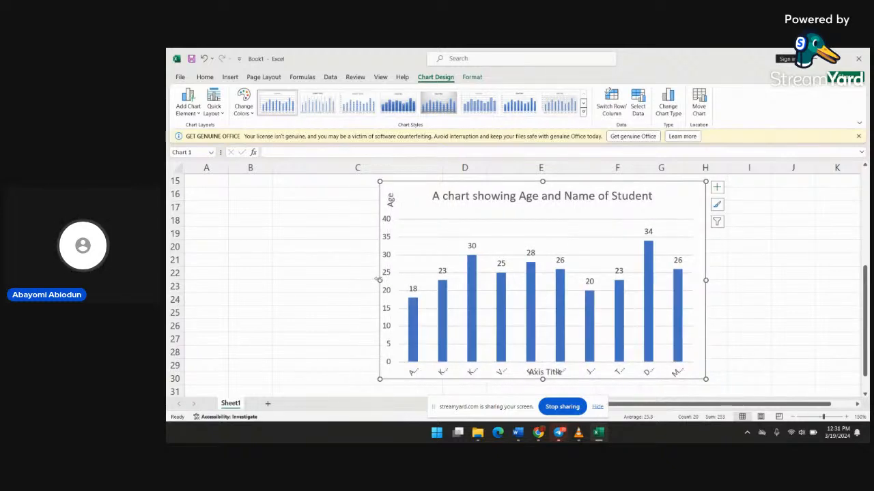
{"action": "left_click_drag", "start_coordinate": [380, 280], "coordinate": [346, 280]}
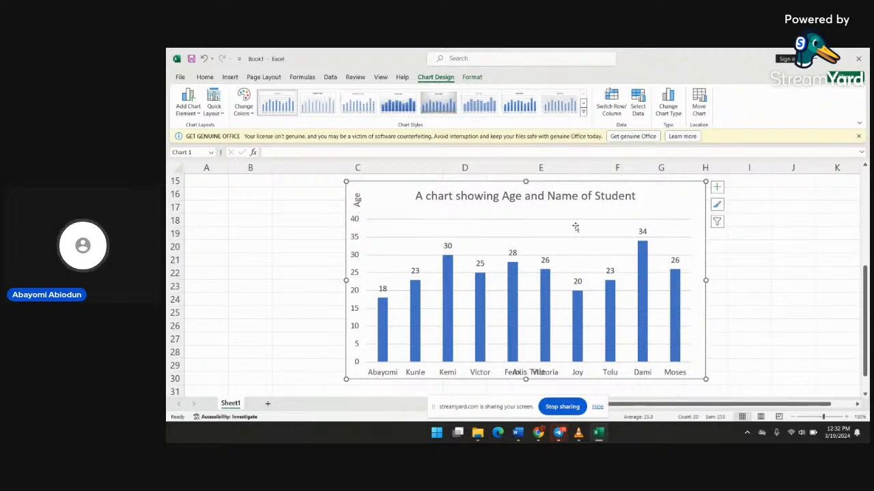
- Insert the recommended Clustered Column chart from the student names, ages and attended classes in A2:C11
{"action": "scroll", "coordinate": [576, 228], "scroll_direction": "up", "scroll_amount": 2}
{"action": "scroll", "coordinate": [576, 228], "scroll_direction": "down", "scroll_amount": 2}
{"action": "scroll", "coordinate": [575, 228], "scroll_direction": "up", "scroll_amount": 1}
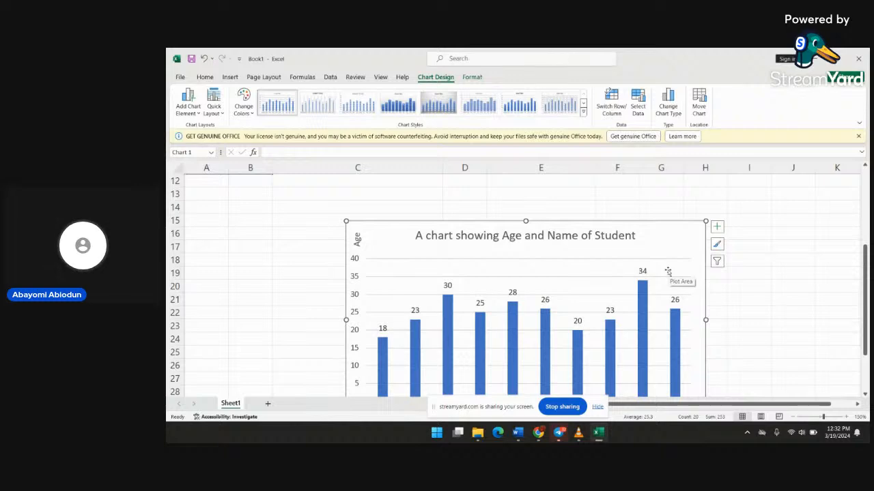
{"action": "scroll", "coordinate": [661, 286], "scroll_direction": "up", "scroll_amount": 4}
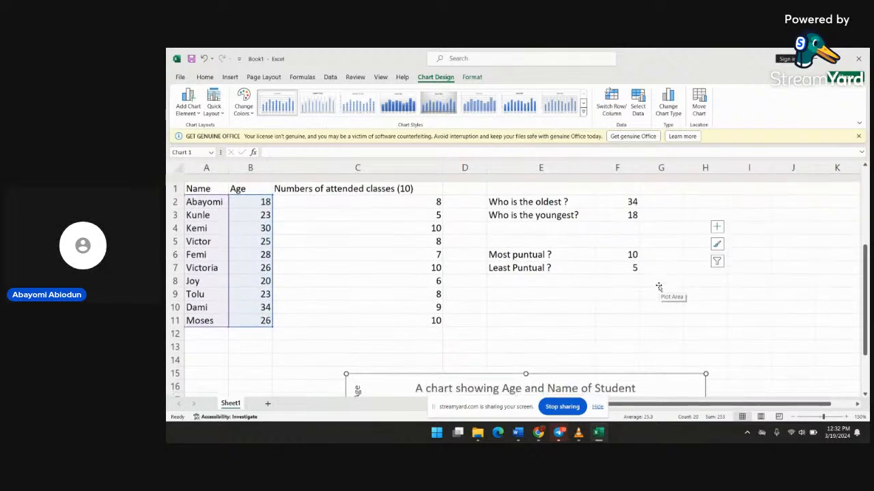
{"action": "left_click", "coordinate": [331, 205]}
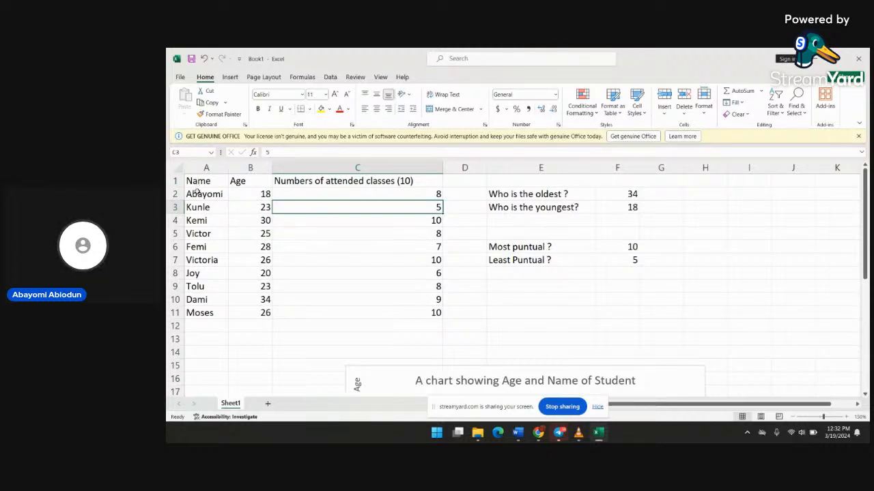
{"action": "left_click", "coordinate": [196, 192]}
{"action": "key", "text": "shift+Right"}
{"action": "key", "text": "shift+Right"}
{"action": "key", "text": "shift+Right"}
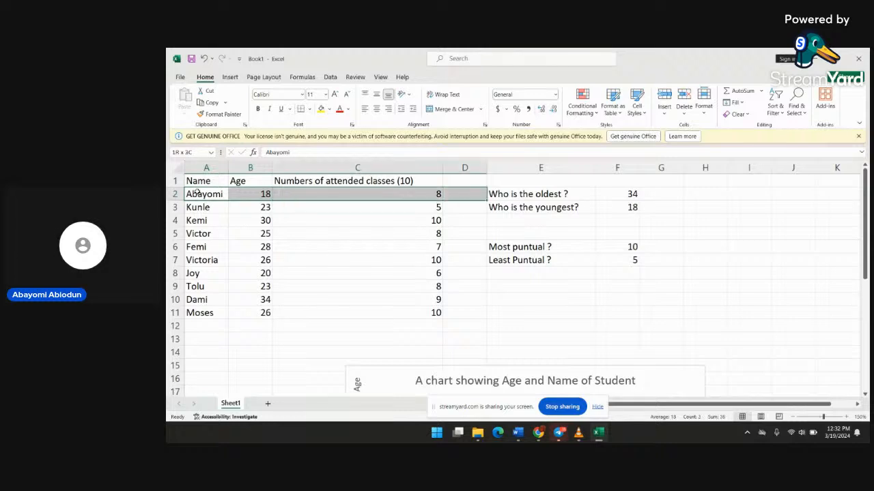
{"action": "key", "text": "shift+Left"}
{"action": "key", "text": "shift+Down"}
{"action": "key", "text": "shift+Down"}
{"action": "key", "text": "shift+Down"}
{"action": "key", "text": "shift+Down"}
{"action": "key", "text": "shift+Down"}
{"action": "key", "text": "shift+Down"}
{"action": "key", "text": "shift+Down"}
{"action": "key", "text": "shift+Down"}
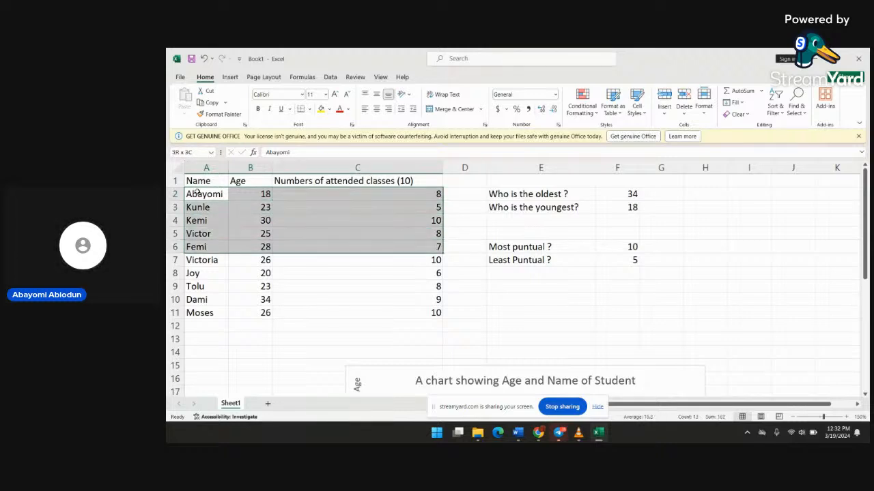
{"action": "key", "text": "shift+Down"}
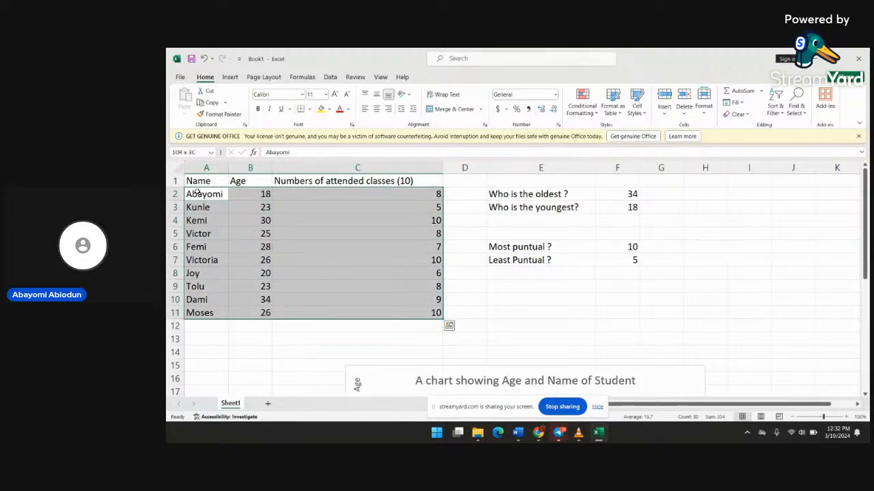
{"action": "left_click", "coordinate": [229, 78]}
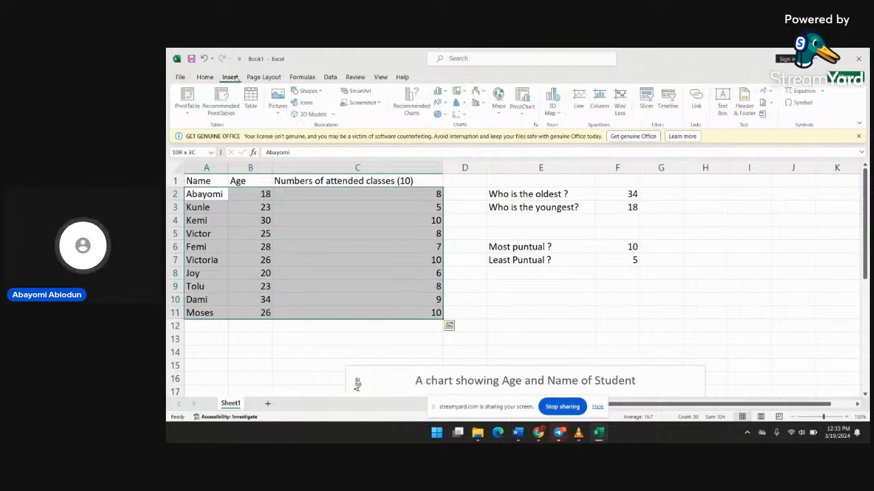
{"action": "left_click", "coordinate": [405, 109]}
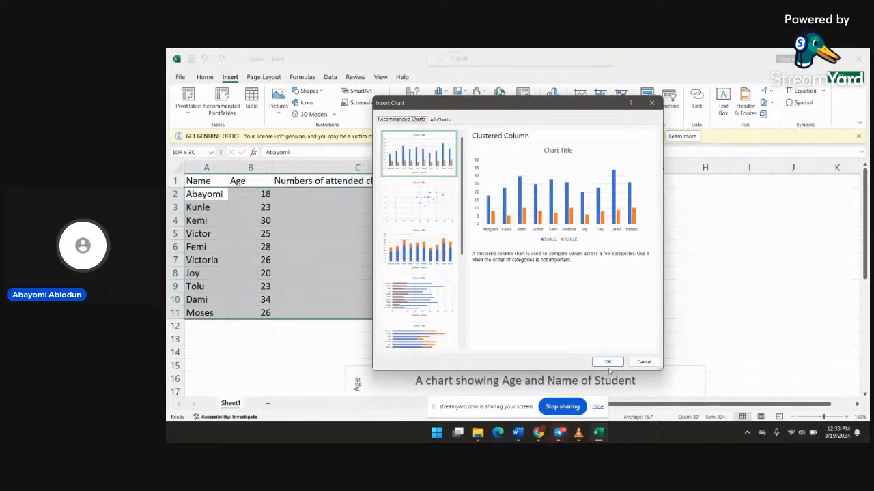
{"action": "left_click", "coordinate": [608, 362]}
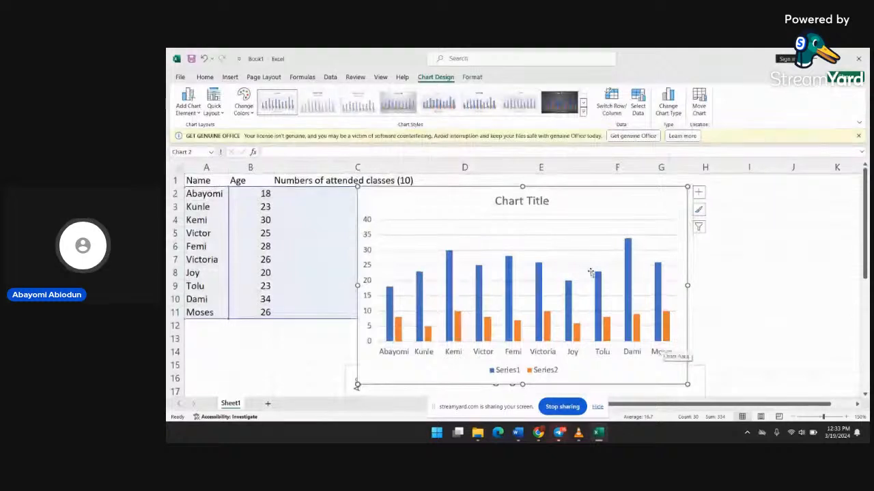
- Arrange the new clustered column chart and the age chart side by side below the table, narrowing the age chart so they do not overlap
{"action": "left_click_drag", "start_coordinate": [555, 198], "coordinate": [747, 310]}
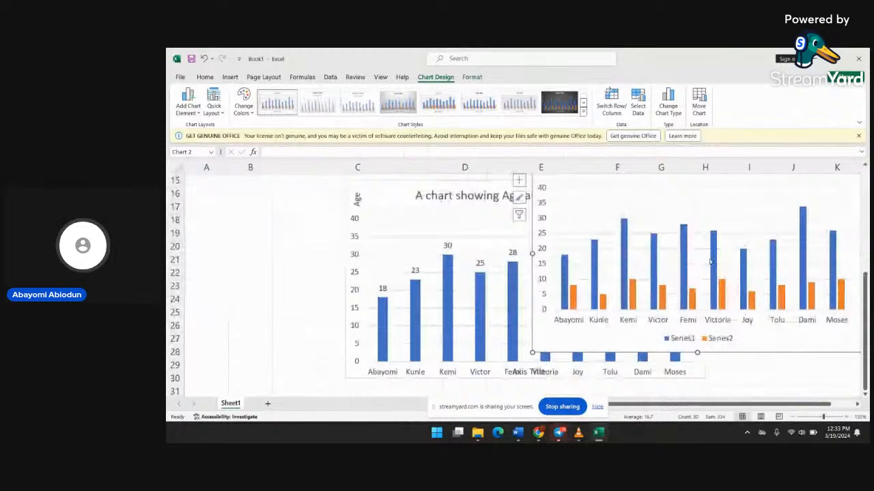
{"action": "left_click", "coordinate": [430, 198]}
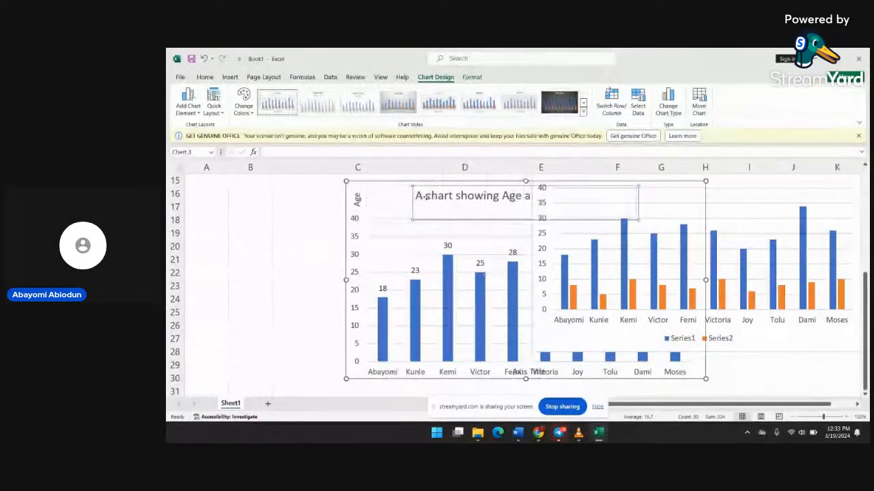
{"action": "left_click", "coordinate": [386, 197]}
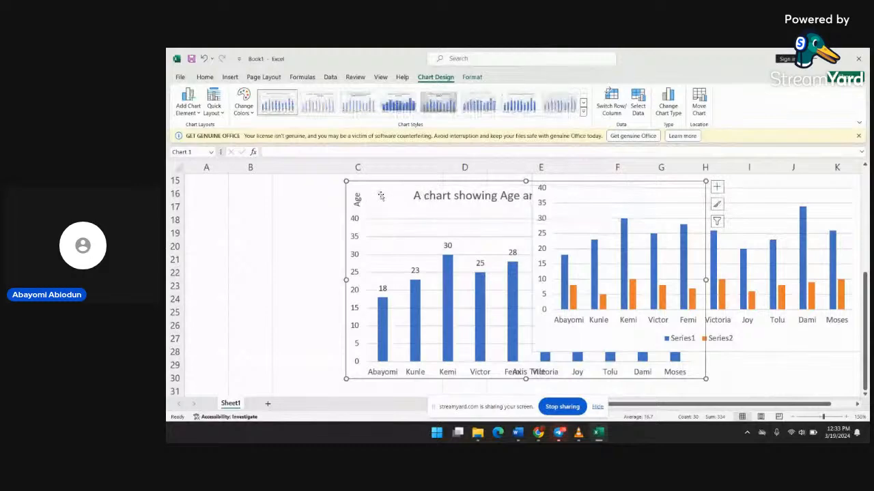
{"action": "left_click_drag", "start_coordinate": [381, 196], "coordinate": [218, 198]}
{"action": "double_click", "coordinate": [314, 198]}
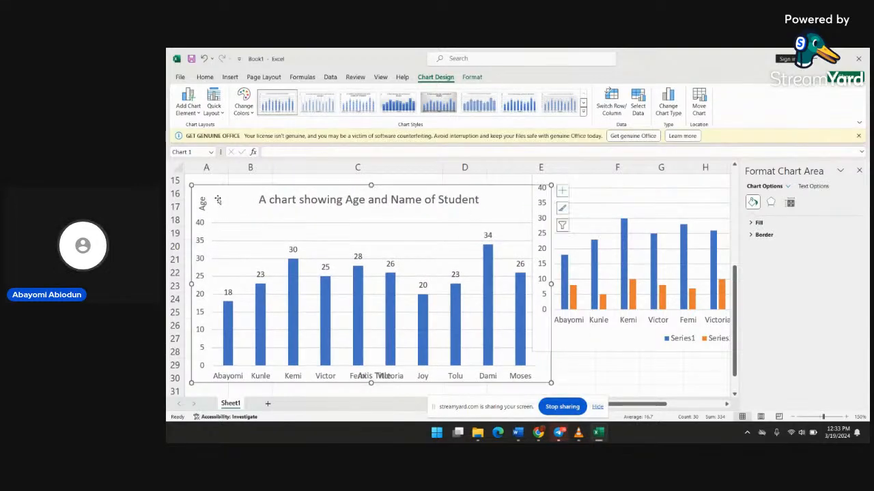
{"action": "scroll", "coordinate": [575, 243], "scroll_direction": "up", "scroll_amount": 2}
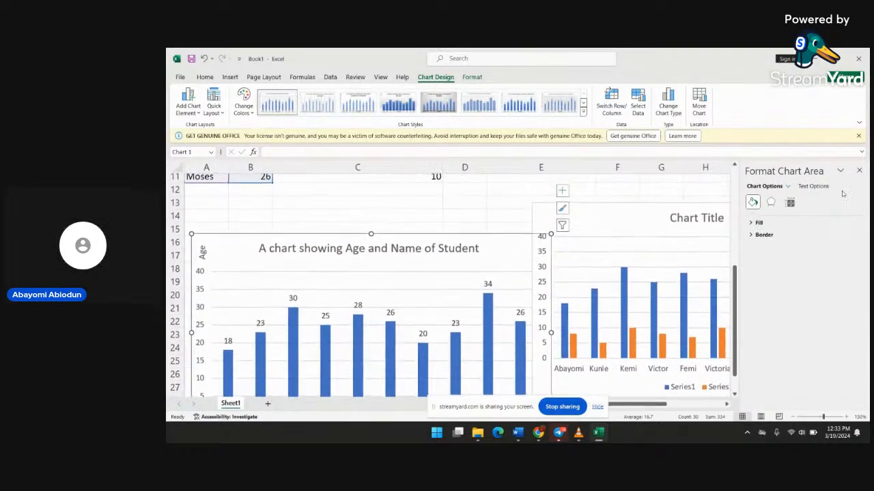
{"action": "left_click", "coordinate": [858, 169]}
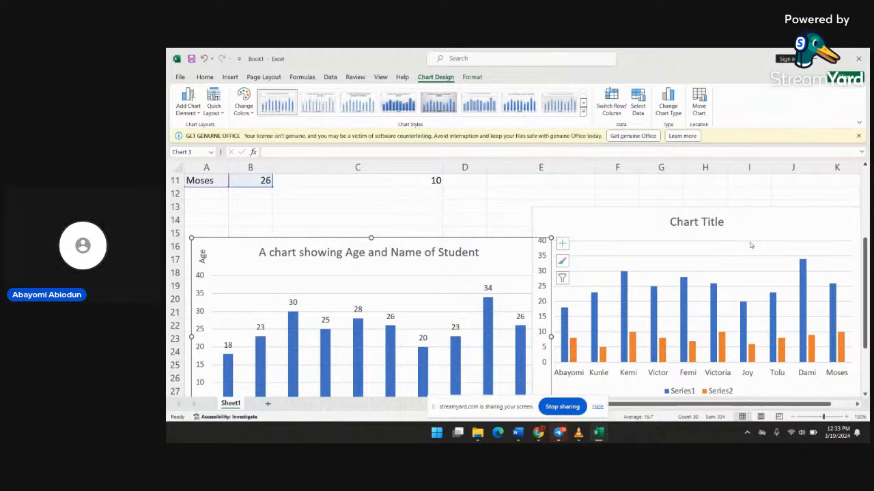
{"action": "scroll", "coordinate": [750, 245], "scroll_direction": "down", "scroll_amount": 2}
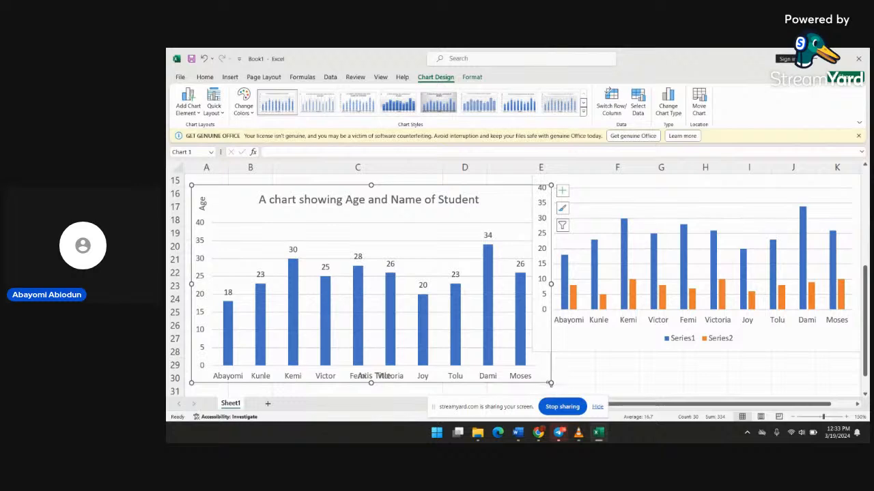
{"action": "left_click_drag", "start_coordinate": [550, 384], "coordinate": [512, 382]}
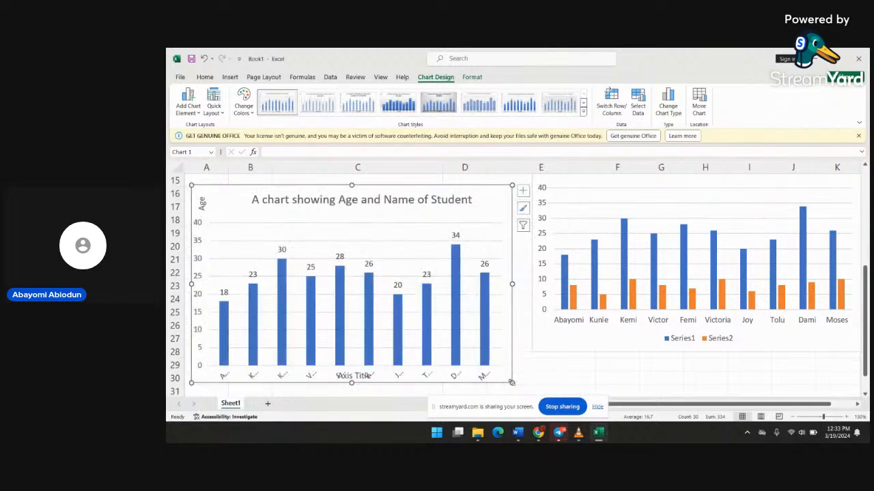
- Shift the plot area of the two-series chart slightly down and left within its frame, then deselect the chart
{"action": "left_click", "coordinate": [611, 294]}
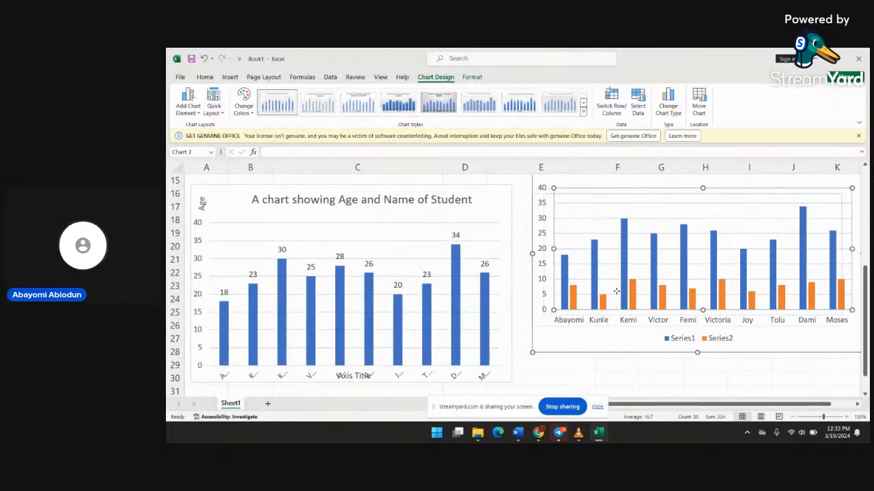
{"action": "left_click_drag", "start_coordinate": [610, 294], "coordinate": [600, 294]}
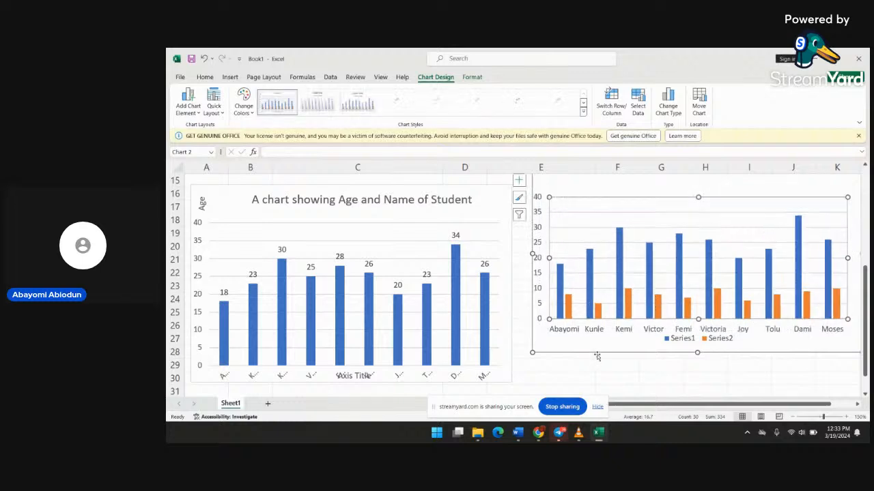
{"action": "left_click", "coordinate": [596, 358]}
{"action": "left_click", "coordinate": [610, 380]}
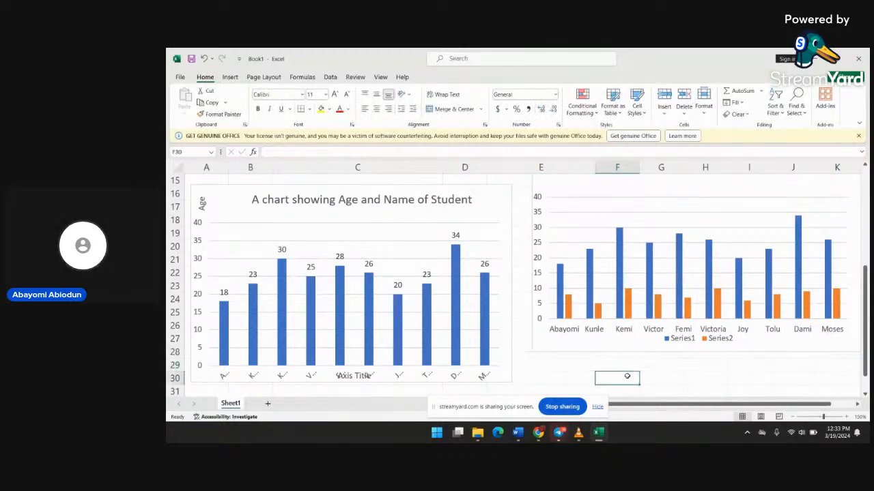
{"action": "left_click_drag", "start_coordinate": [545, 369], "coordinate": [503, 387]}
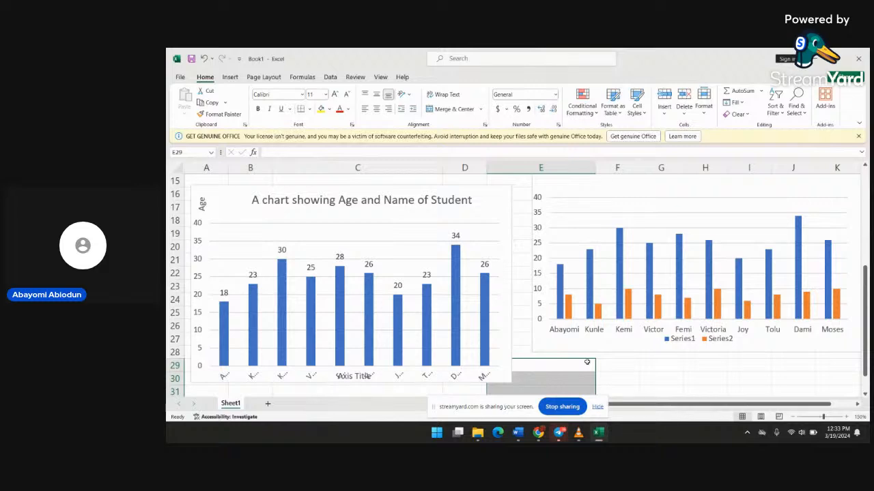
- Add data labels to both series of the clustered column chart showing ages and attended classes
{"action": "left_click", "coordinate": [672, 374]}
{"action": "scroll", "coordinate": [780, 293], "scroll_direction": "right", "scroll_amount": 3}
{"action": "scroll", "coordinate": [780, 293], "scroll_direction": "up", "scroll_amount": 1}
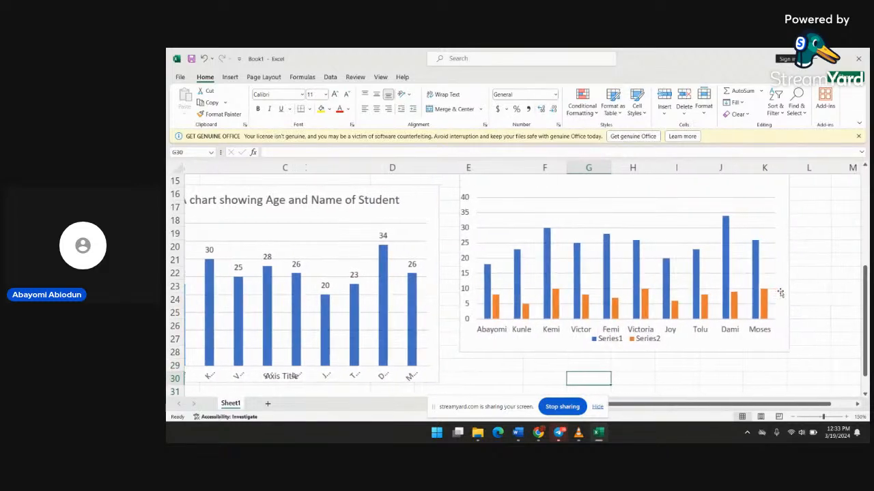
{"action": "scroll", "coordinate": [780, 293], "scroll_direction": "up", "scroll_amount": 1}
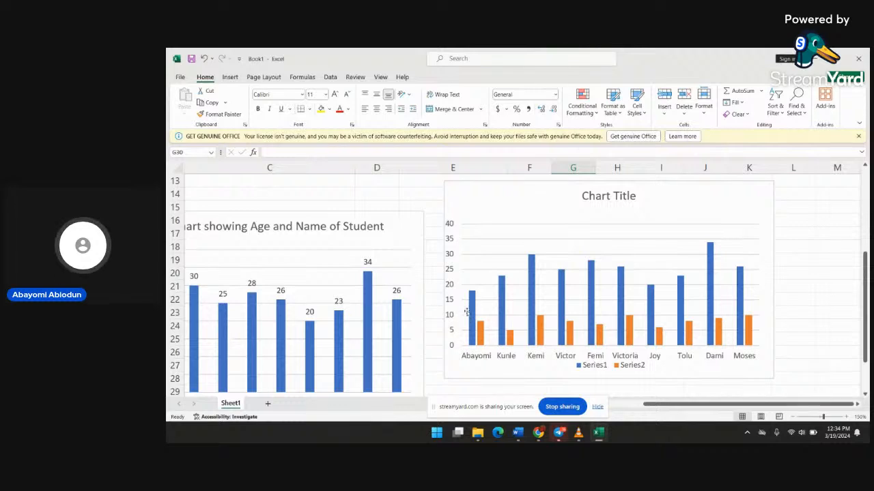
{"action": "mouse_move", "coordinate": [484, 335]}
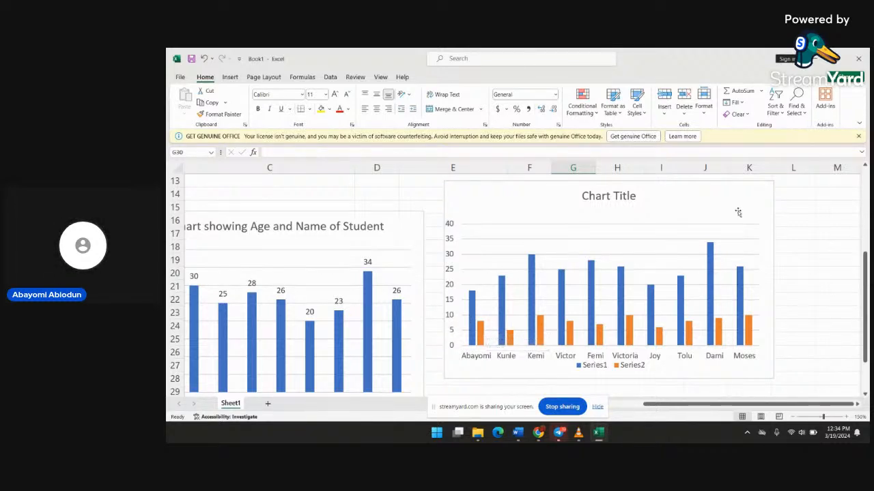
{"action": "left_click", "coordinate": [765, 188]}
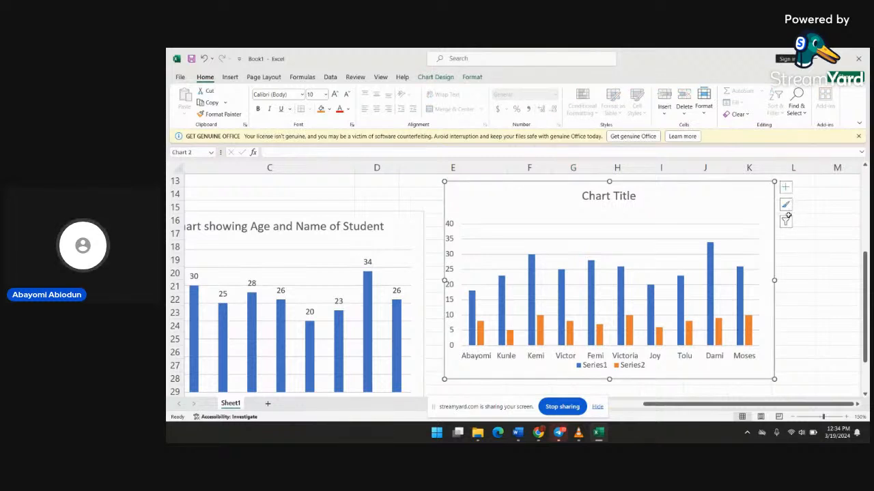
{"action": "left_click", "coordinate": [785, 188]}
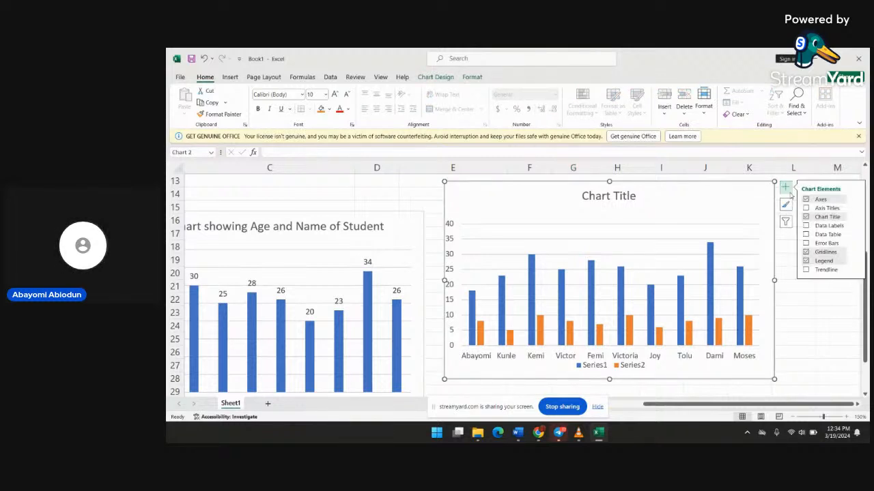
{"action": "left_click", "coordinate": [805, 226]}
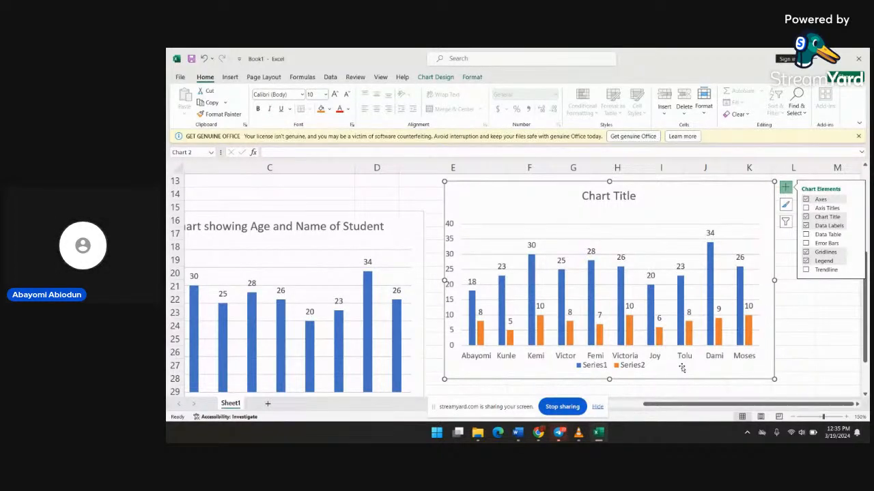
- Delete both the two-series chart and the age chart from the sheet
{"action": "left_click", "coordinate": [710, 192]}
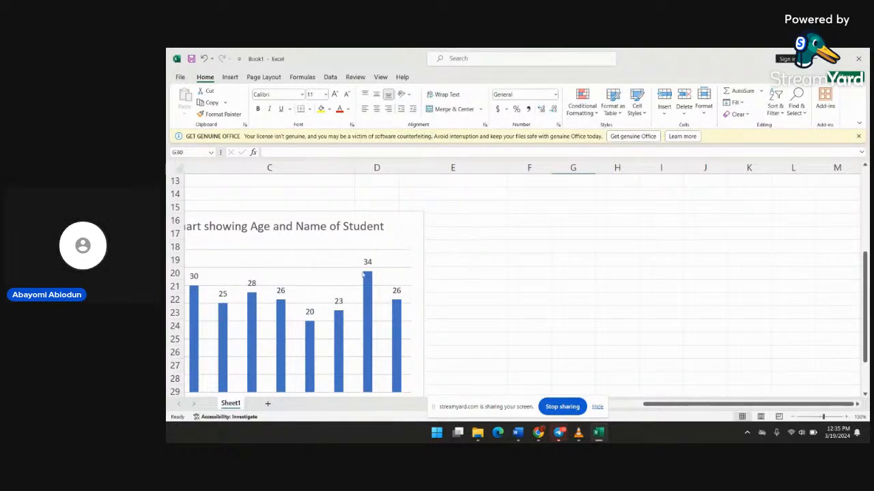
{"action": "scroll", "coordinate": [413, 275], "scroll_direction": "left", "scroll_amount": 5}
{"action": "scroll", "coordinate": [413, 274], "scroll_direction": "down", "scroll_amount": 1}
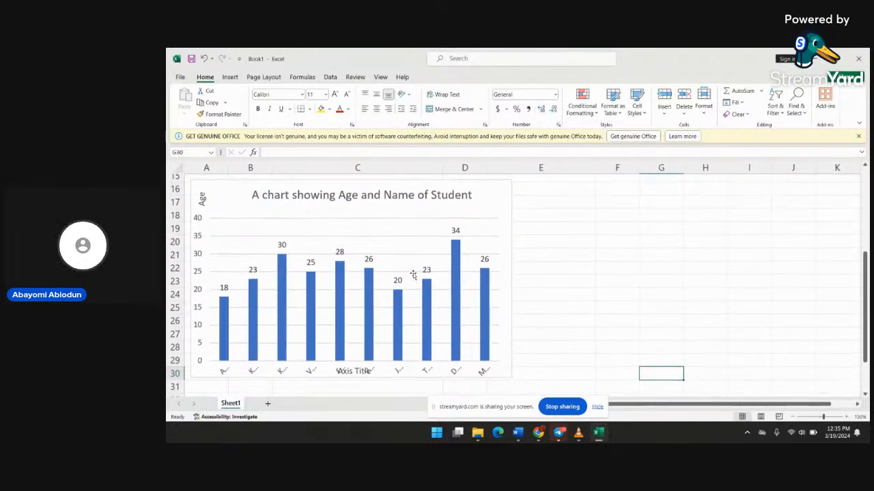
{"action": "left_click", "coordinate": [347, 232]}
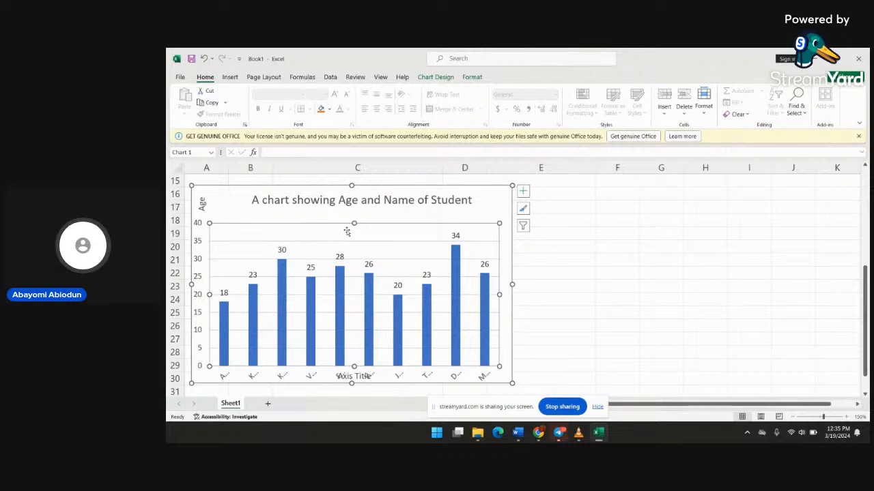
{"action": "left_click", "coordinate": [380, 190]}
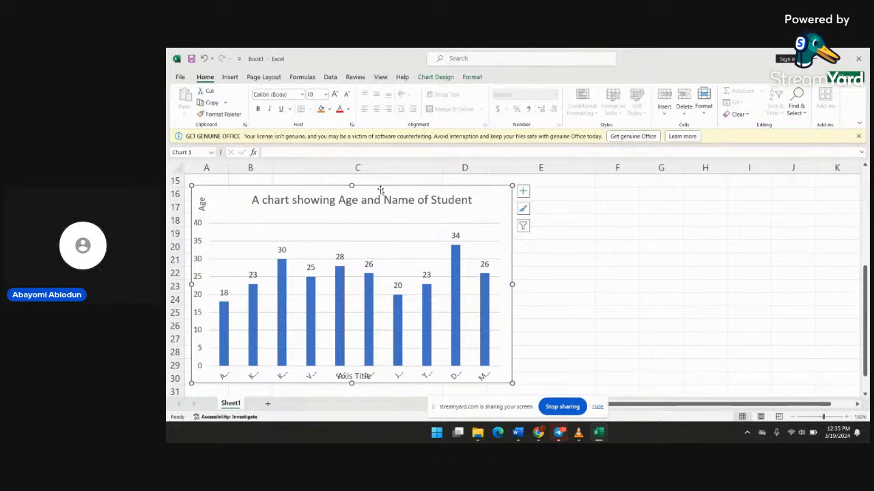
{"action": "key", "text": "Delete"}
- Check the MAX formula in F2, and enter the label "Average" in cell E11
{"action": "scroll", "coordinate": [319, 217], "scroll_direction": "up", "scroll_amount": 2}
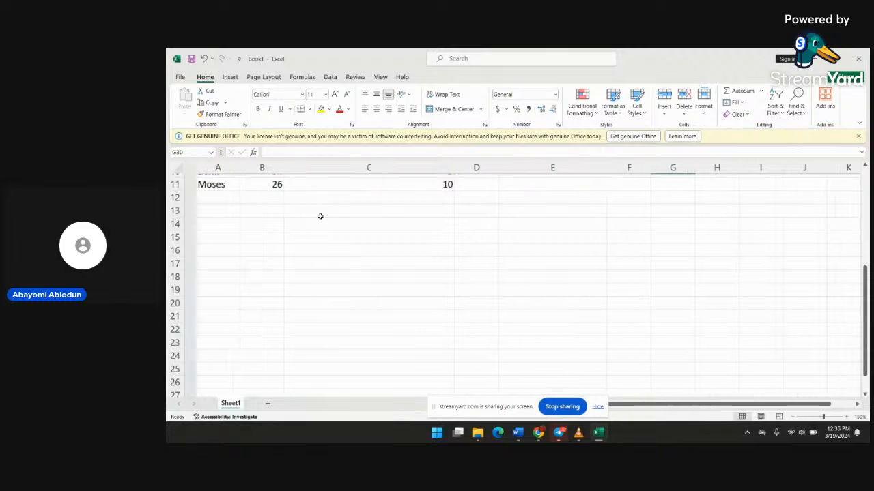
{"action": "scroll", "coordinate": [320, 214], "scroll_direction": "up", "scroll_amount": 2}
{"action": "scroll", "coordinate": [229, 207], "scroll_direction": "up", "scroll_amount": 2}
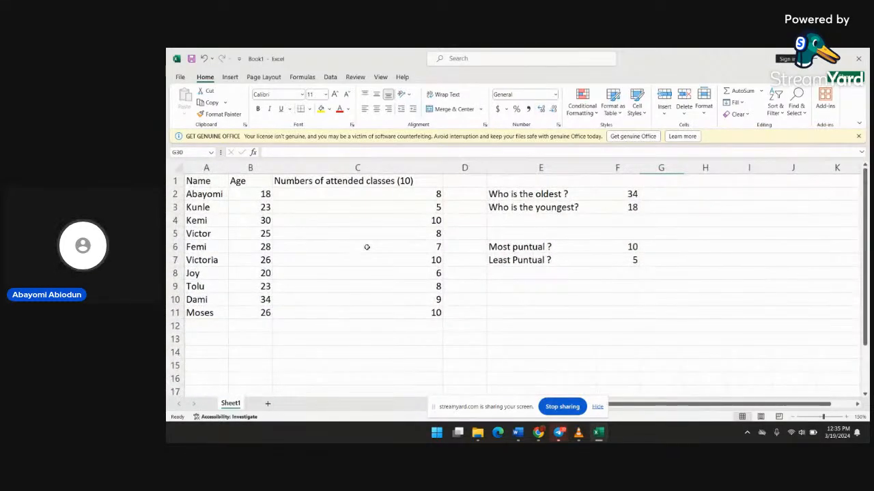
{"action": "left_click", "coordinate": [632, 194]}
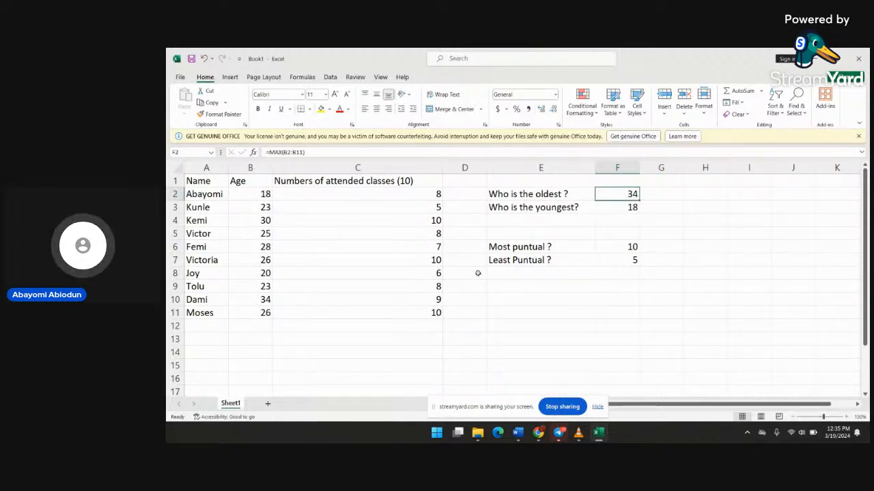
{"action": "scroll", "coordinate": [406, 301], "scroll_direction": "down", "scroll_amount": 1}
{"action": "scroll", "coordinate": [406, 301], "scroll_direction": "up", "scroll_amount": 1}
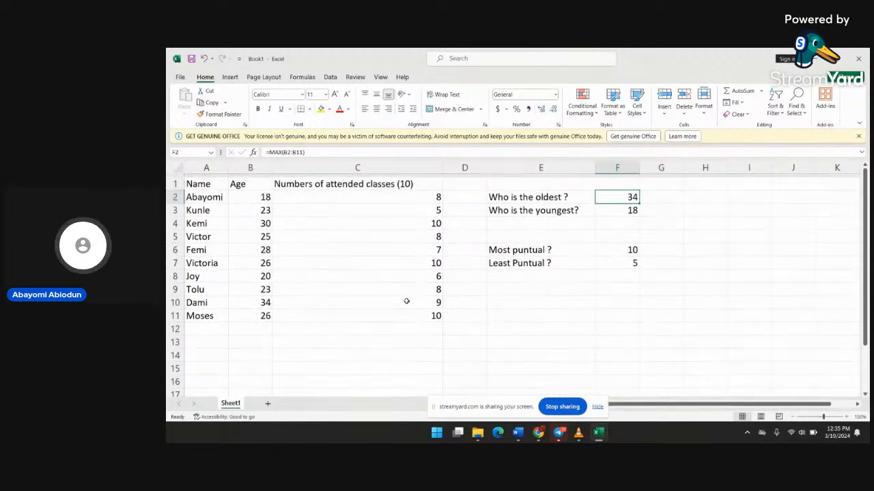
{"action": "left_click", "coordinate": [494, 310]}
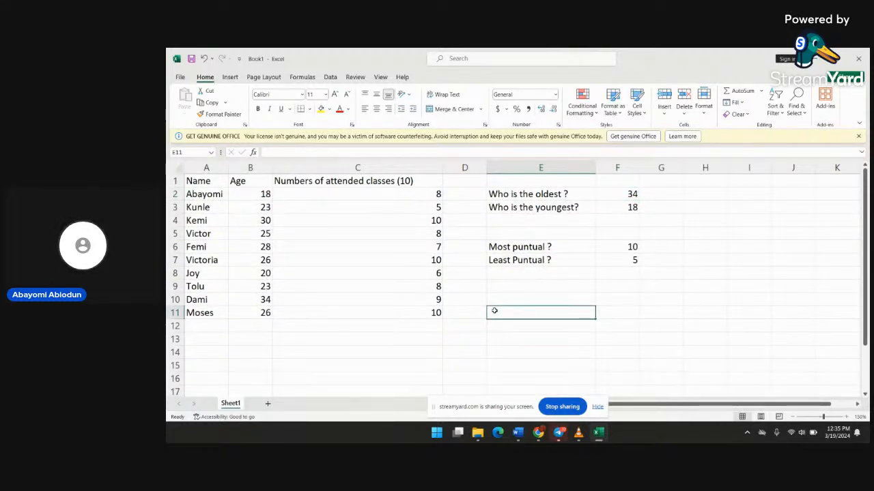
{"action": "type", "text": "av"}
{"action": "key", "text": "BackSpace"}
{"action": "key", "text": "BackSpace"}
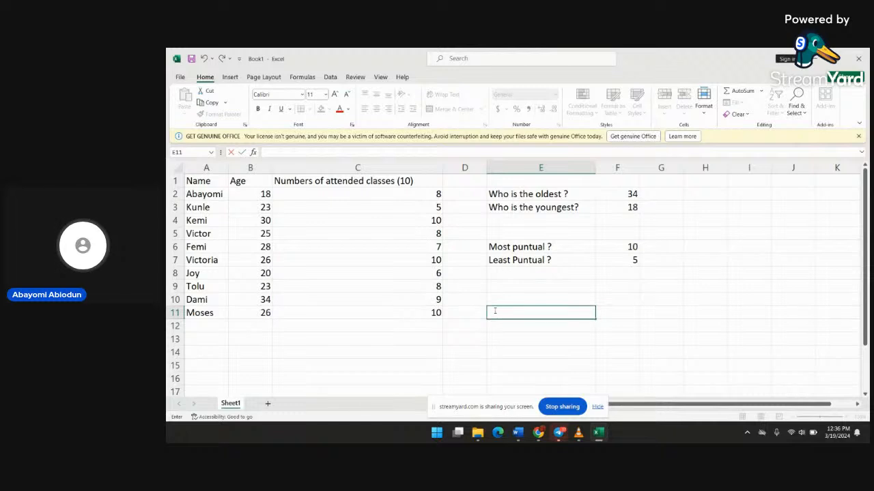
{"action": "type", "text": "Av"}
{"action": "type", "text": "erage"}
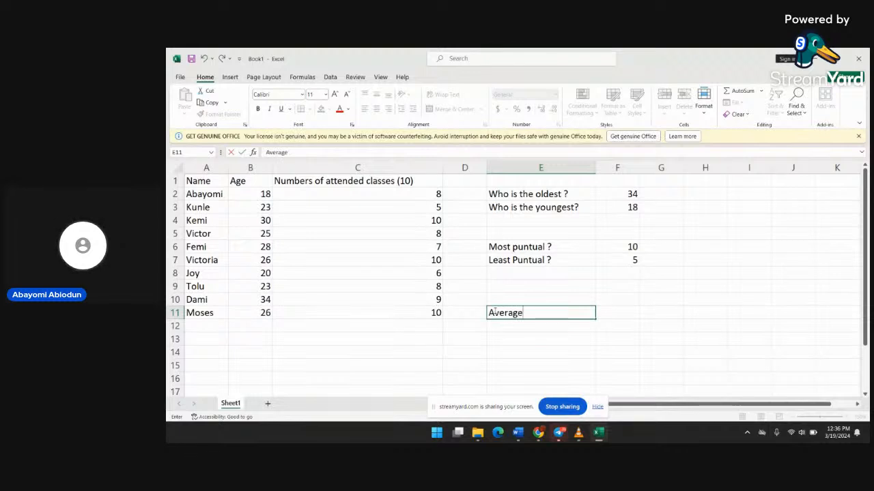
- Calculate the students' average age in F11 with =AVERAGE(B2:B11) and review the formula's referenced cells
{"action": "left_click", "coordinate": [620, 313]}
{"action": "type", "text": "="}
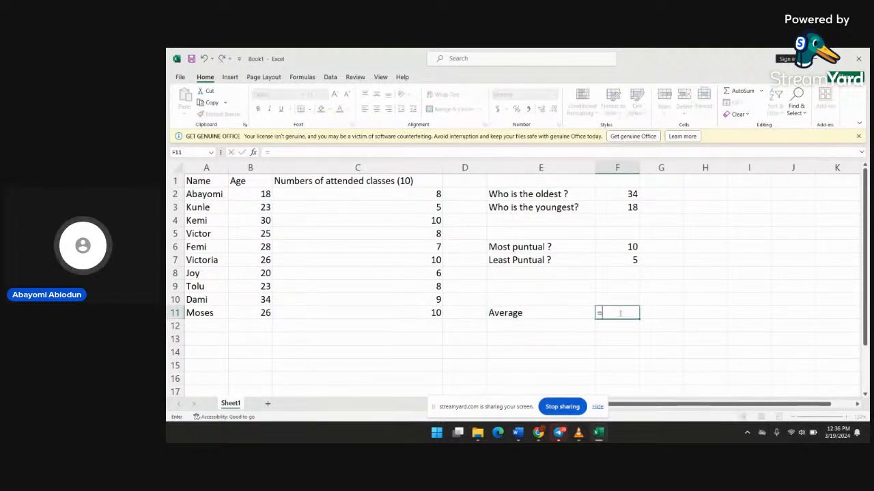
{"action": "type", "text": "aver"}
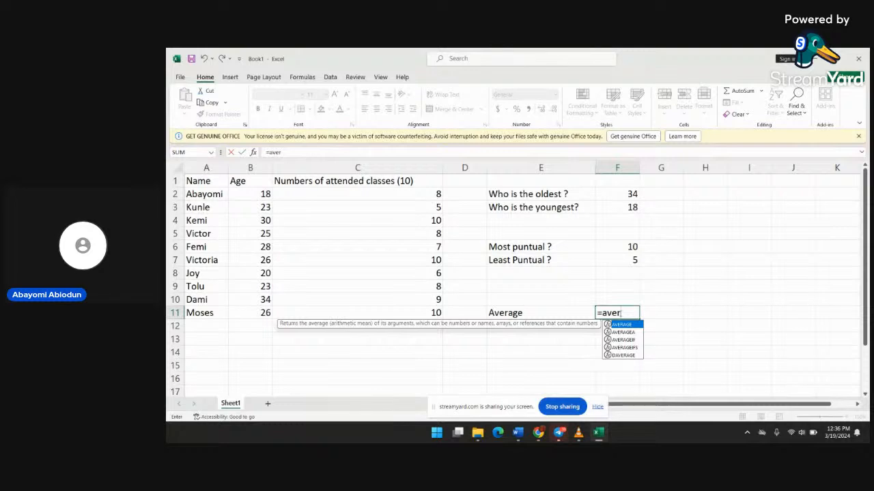
{"action": "left_click", "coordinate": [621, 313]}
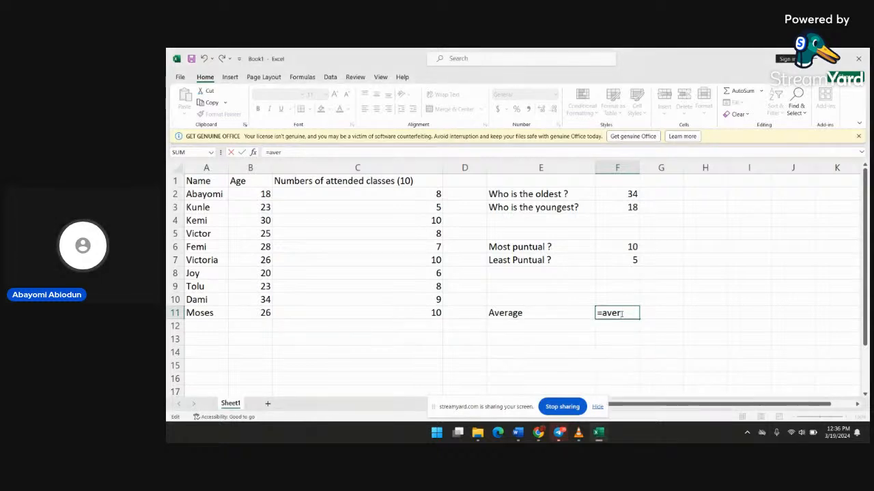
{"action": "type", "text": "age("}
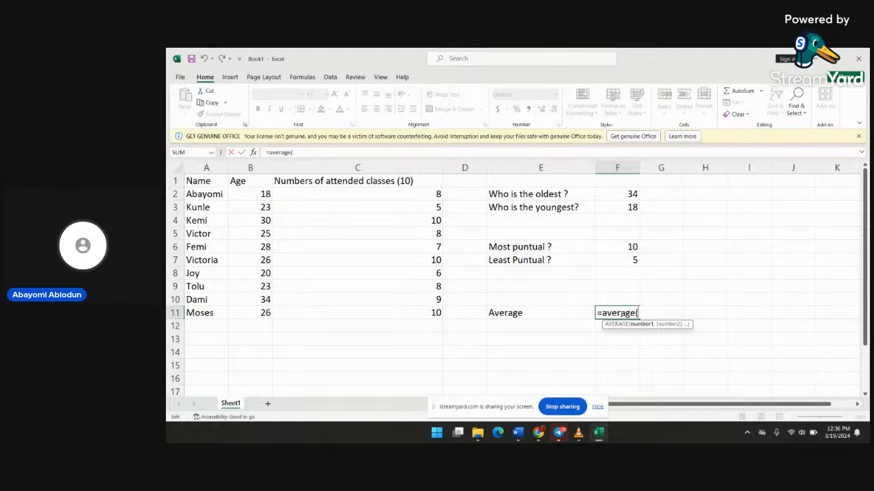
{"action": "type", "text": "b2:b11"}
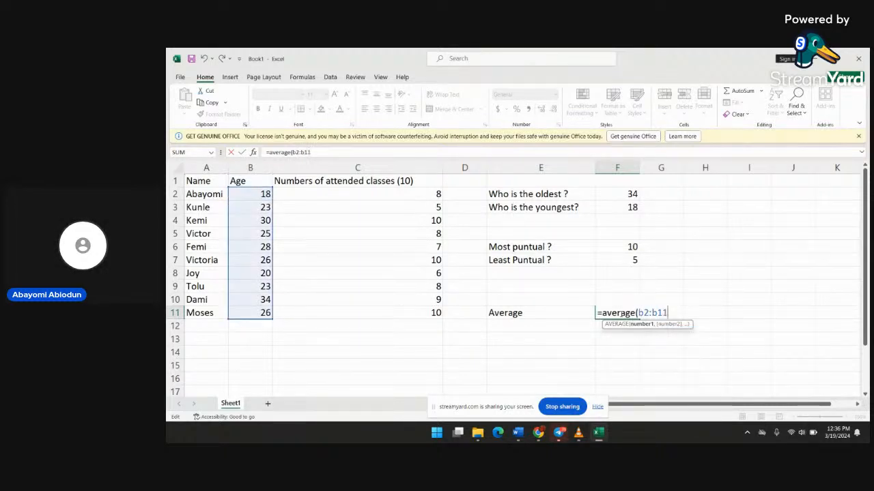
{"action": "type", "text": ")"}
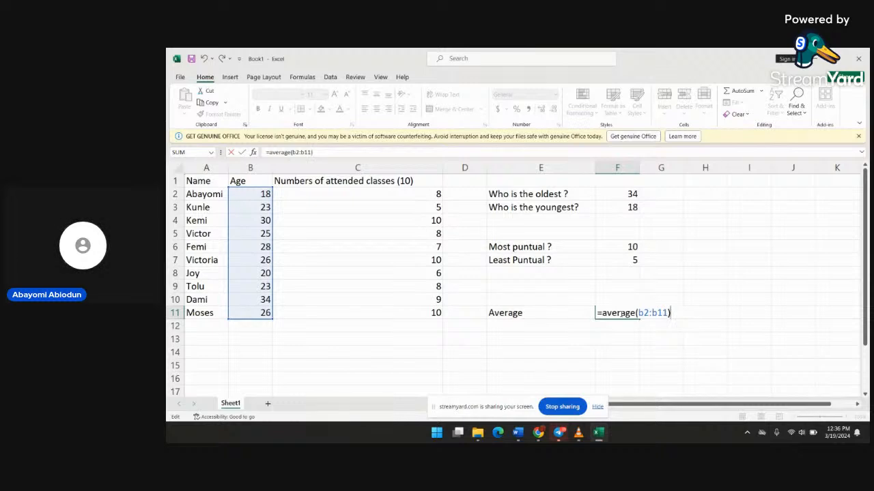
{"action": "key", "text": "Return"}
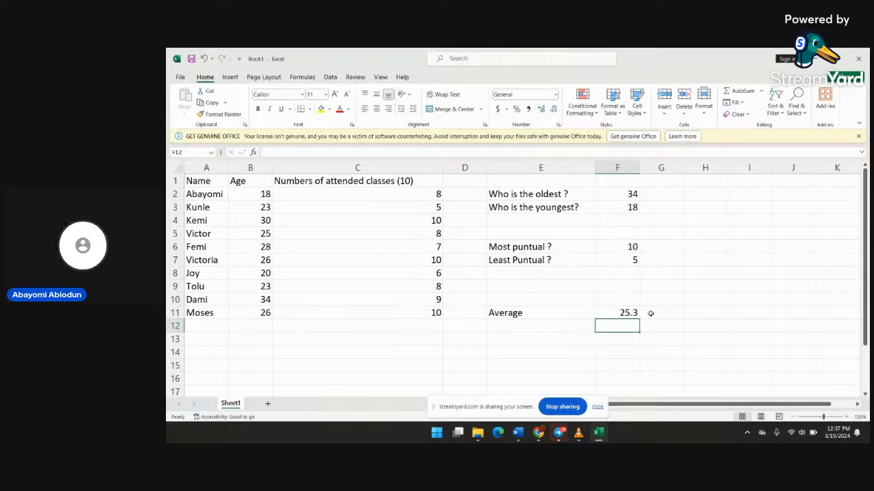
{"action": "left_click", "coordinate": [635, 312]}
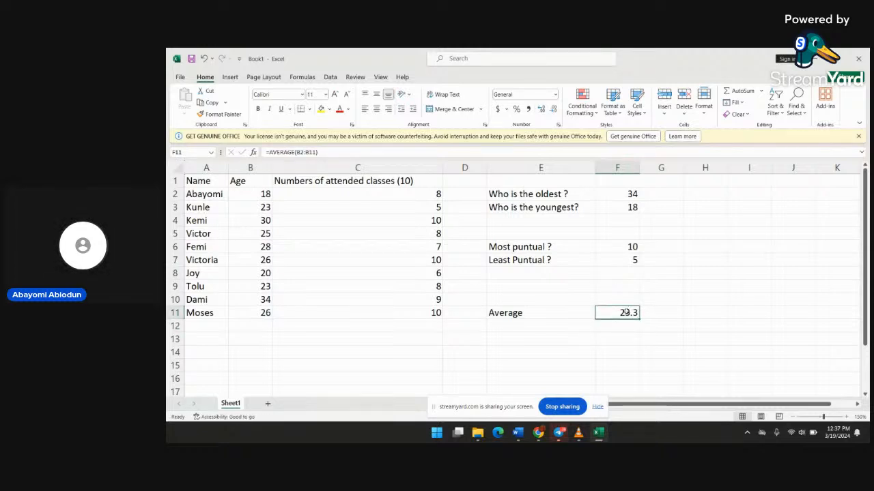
{"action": "double_click", "coordinate": [626, 308]}
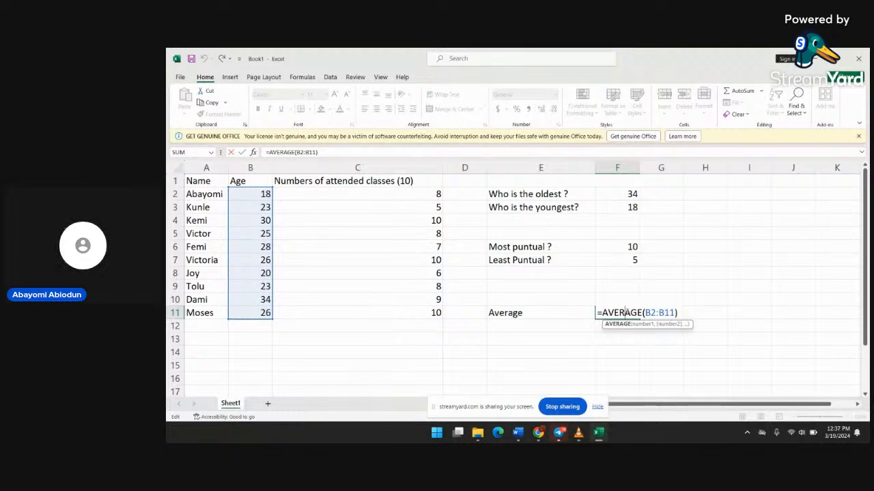
{"action": "key", "text": "Return"}
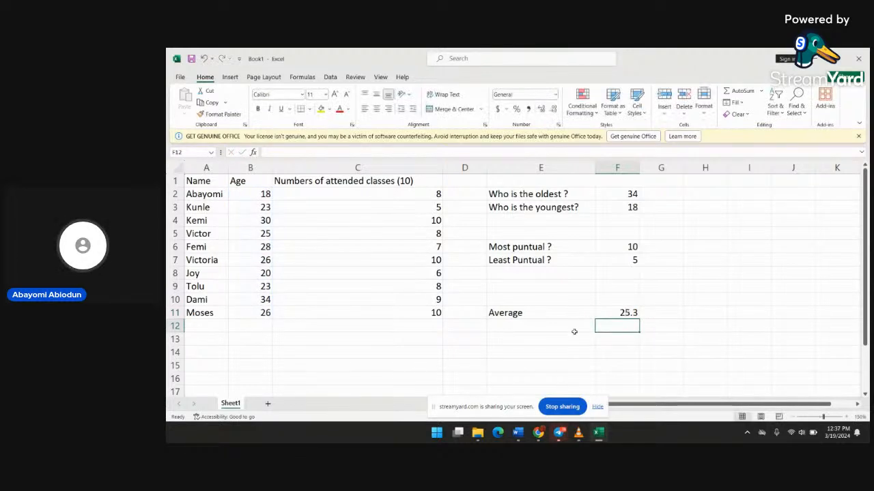
- Change the label in E11 to "Average of Age"
{"action": "left_click", "coordinate": [523, 327]}
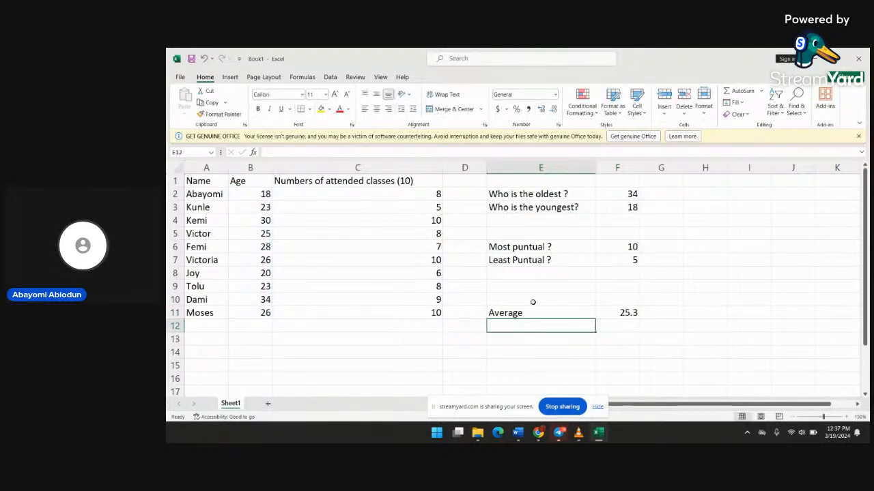
{"action": "left_click", "coordinate": [535, 311]}
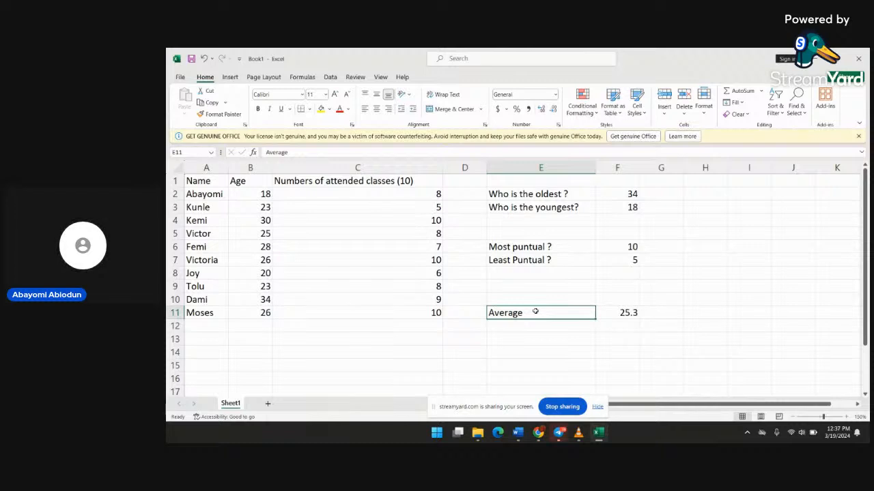
{"action": "double_click", "coordinate": [535, 312]}
{"action": "type", "text": "age"}
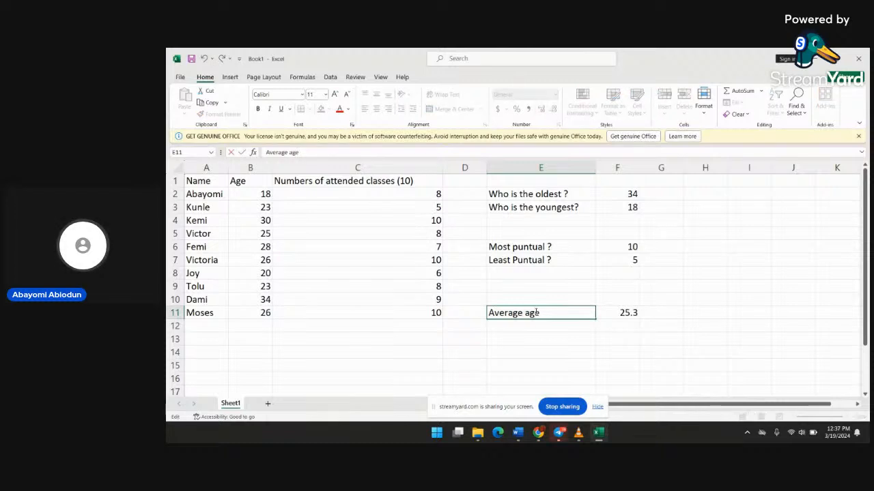
{"action": "type", "text": " o"}
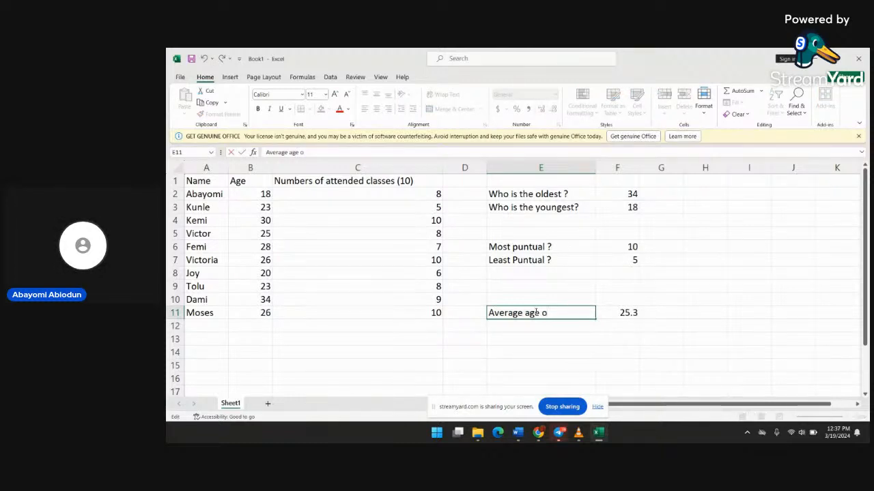
{"action": "key", "text": "BackSpace"}
{"action": "key", "text": "BackSpace"}
{"action": "key", "text": "BackSpace"}
{"action": "key", "text": "BackSpace"}
{"action": "key", "text": "BackSpace"}
{"action": "type", "text": "of Age"}
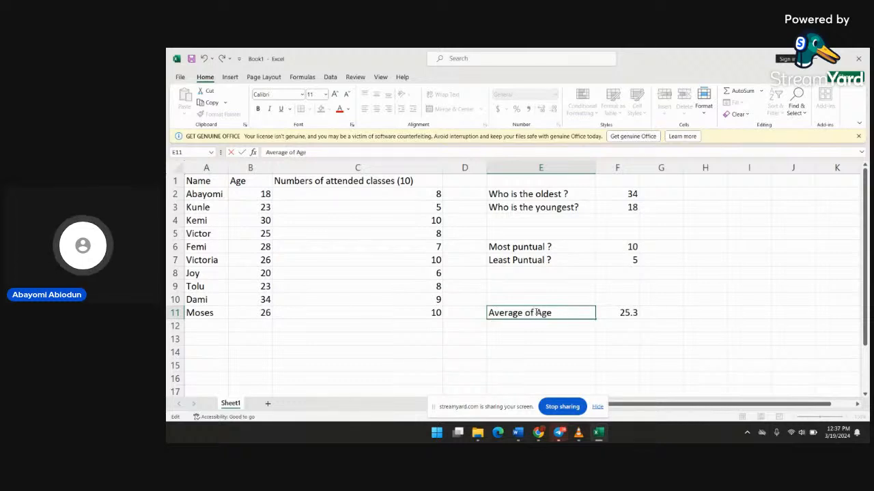
{"action": "key", "text": "Return"}
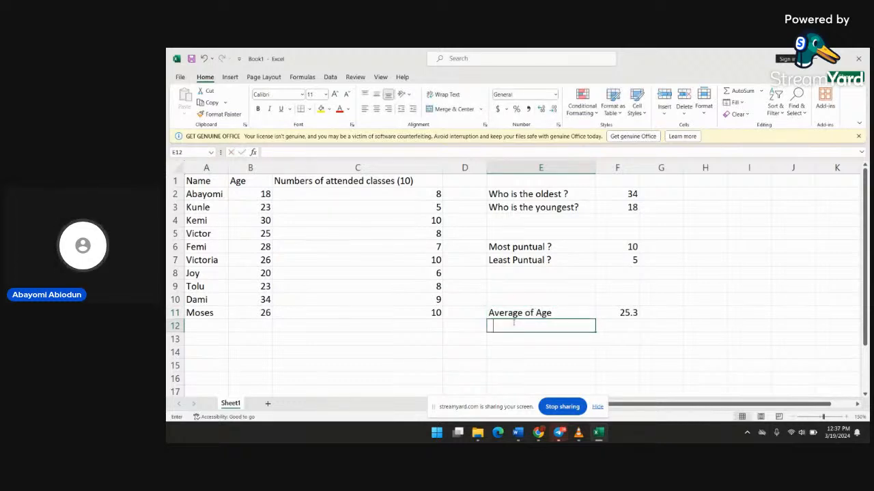
- Enter the label "Average of no time" in cell E12
{"action": "type", "text": "v"}
{"action": "key", "text": "BackSpace"}
{"action": "type", "text": "Average of Age"}
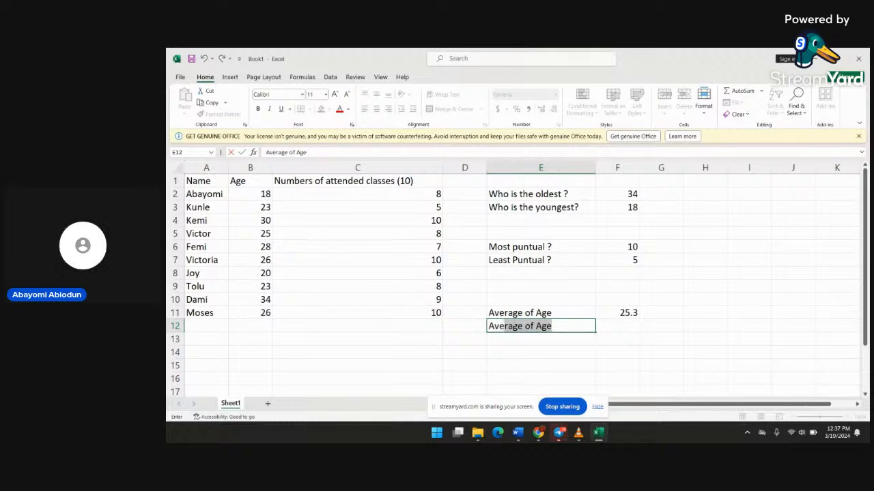
{"action": "key", "text": "Tab"}
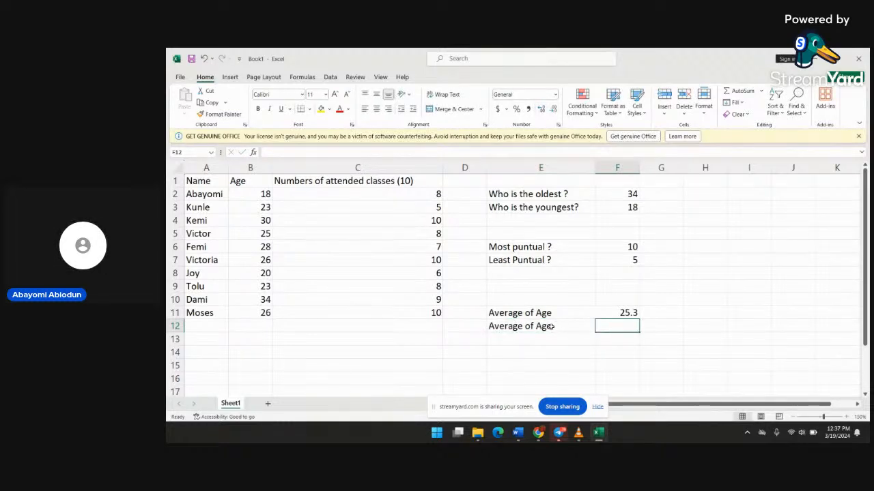
{"action": "double_click", "coordinate": [550, 326]}
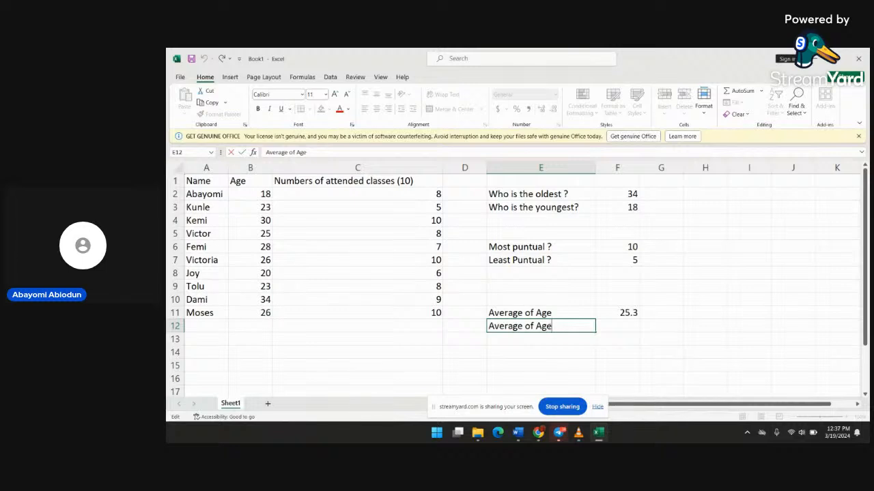
{"action": "key", "text": "BackSpace"}
{"action": "key", "text": "BackSpace"}
{"action": "key", "text": "BackSpace"}
{"action": "type", "text": "t"}
{"action": "key", "text": "BackSpace"}
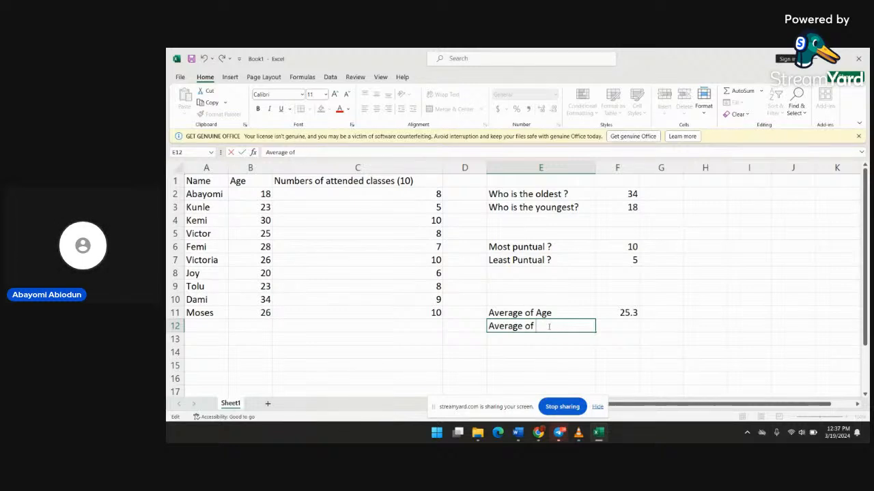
{"action": "type", "text": "no time"}
- Calculate the average number of attended classes in F12 with =AVERAGE(C2:C11)
{"action": "left_click", "coordinate": [622, 328]}
{"action": "type", "text": "="}
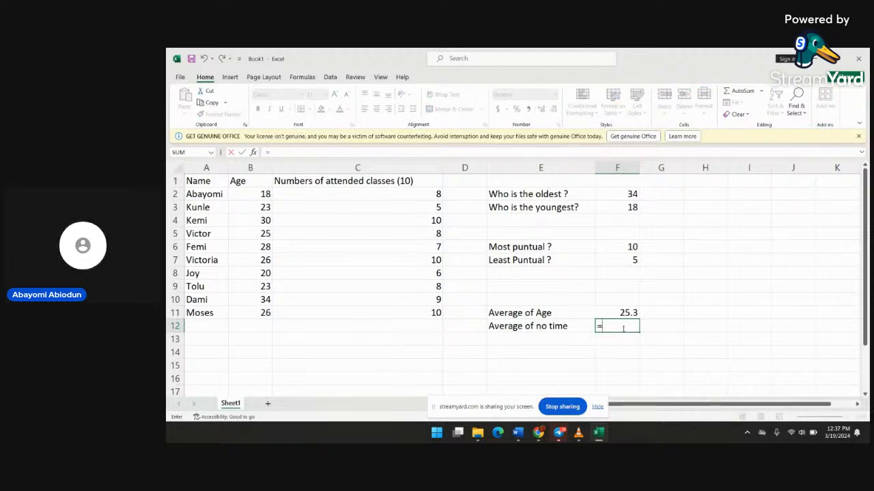
{"action": "type", "text": "ave"}
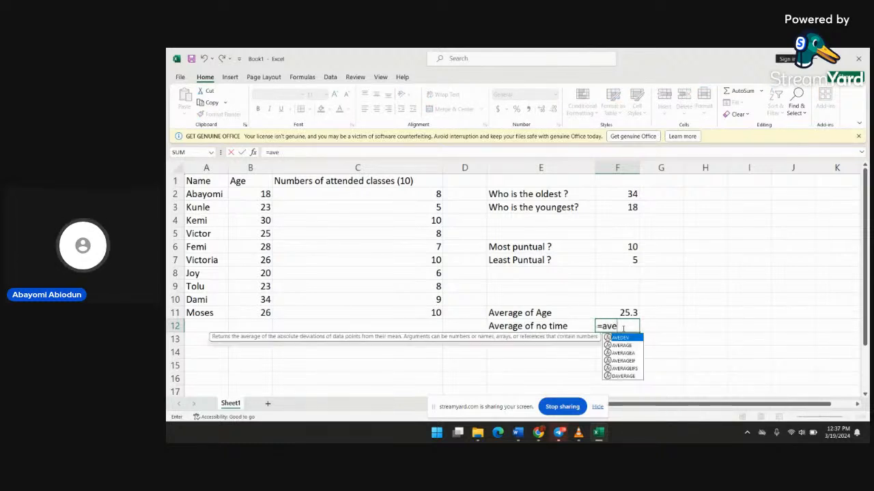
{"action": "type", "text": "rage"}
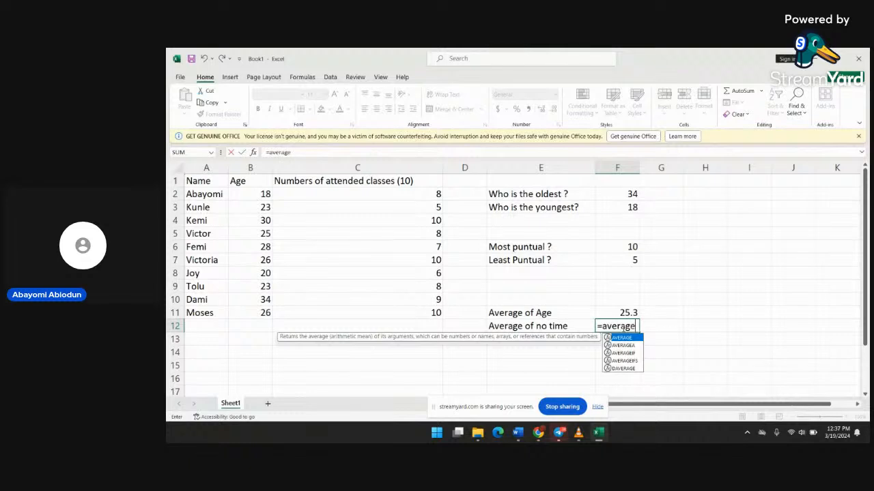
{"action": "type", "text": "("}
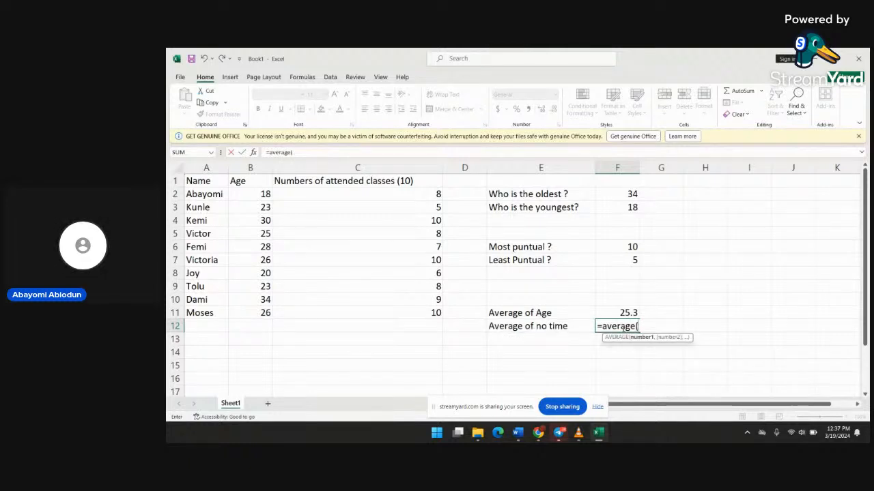
{"action": "type", "text": "c"}
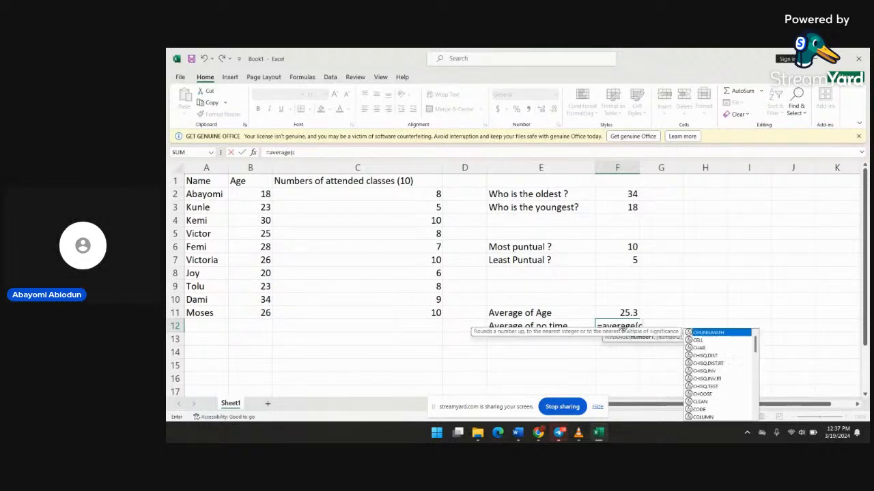
{"action": "type", "text": "2:"}
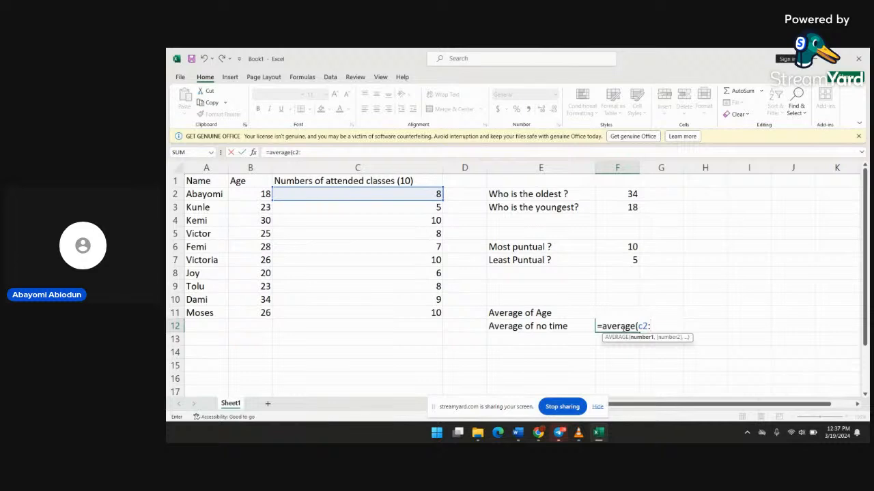
{"action": "type", "text": "c11)"}
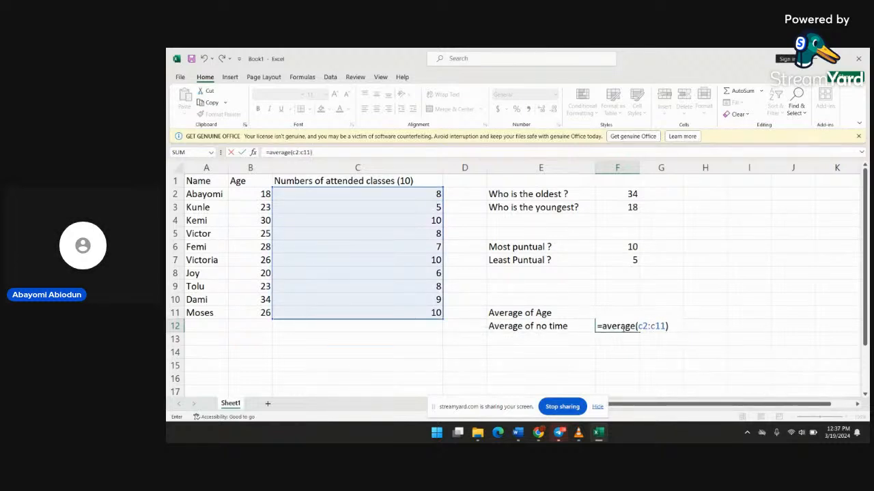
{"action": "key", "text": "Return"}
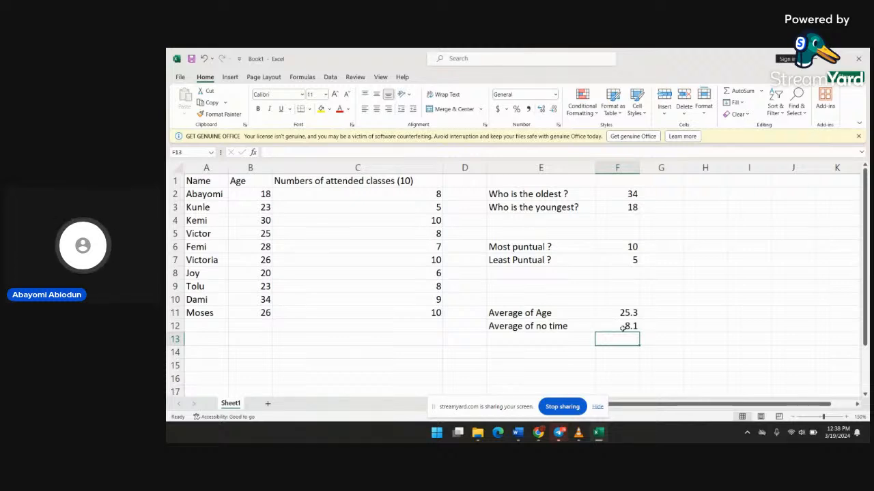
- Enter the student name from cell A3 again in A12, directly below the last name in the table
{"action": "scroll", "coordinate": [203, 327], "scroll_direction": "down", "scroll_amount": 1}
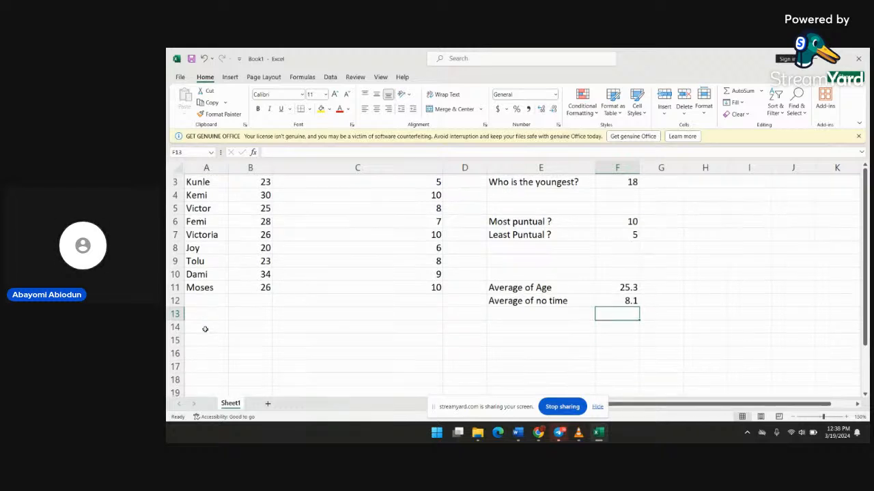
{"action": "left_click", "coordinate": [198, 298]}
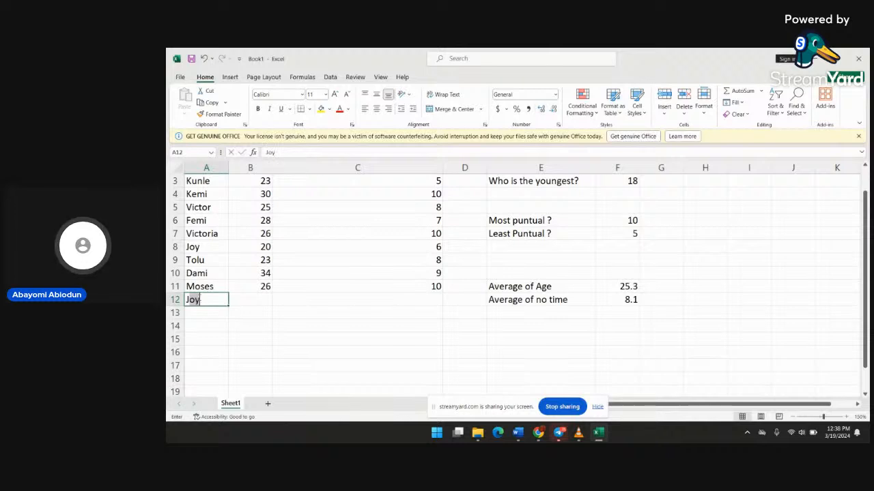
{"action": "type", "text": "J"}
{"action": "key", "text": "BackSpace"}
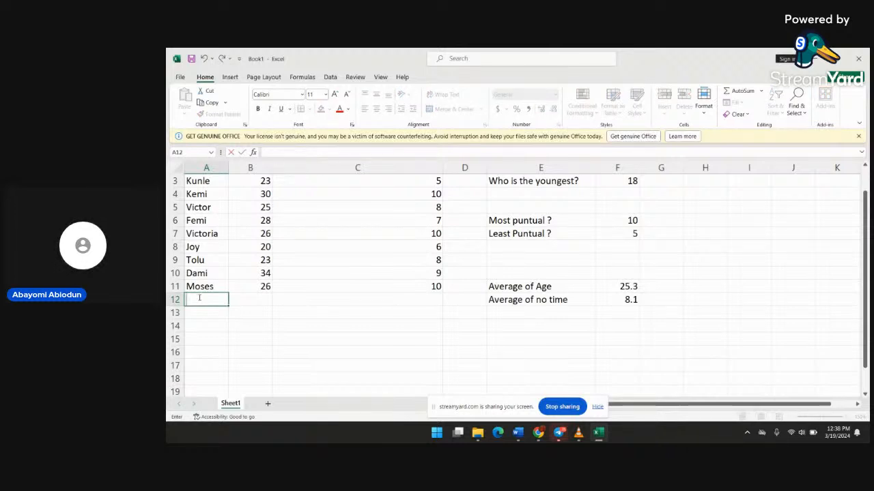
{"action": "type", "text": "Ku"}
{"action": "type", "text": "nlw"}
{"action": "key", "text": "BackSpace"}
{"action": "type", "text": "e"}
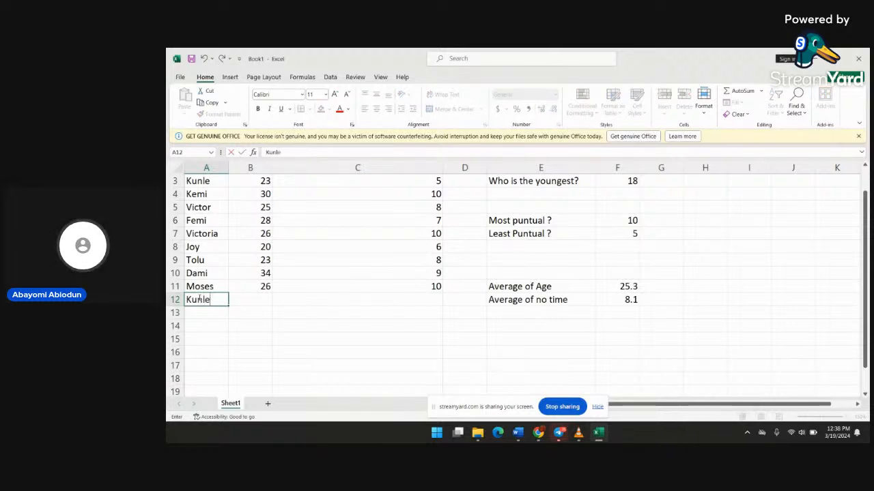
- Complete row 12 with age 23 in B12 and 6 attended classes in C12
{"action": "left_click", "coordinate": [245, 301]}
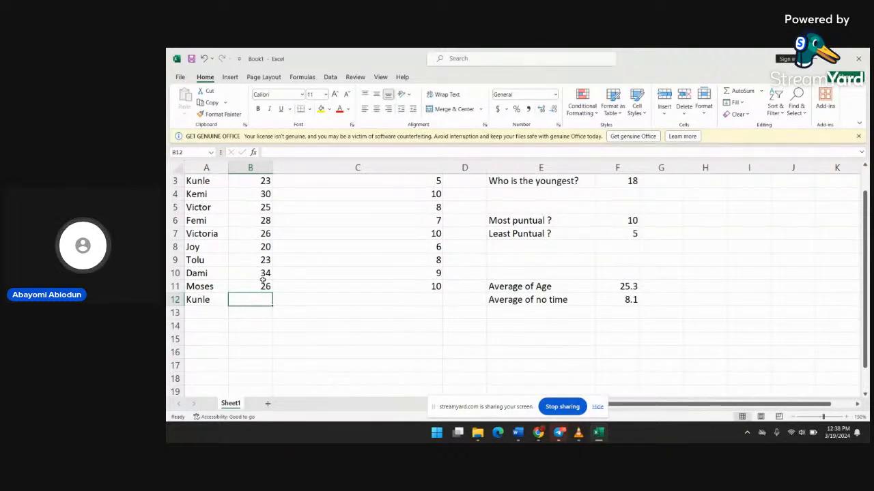
{"action": "scroll", "coordinate": [263, 279], "scroll_direction": "up", "scroll_amount": 2}
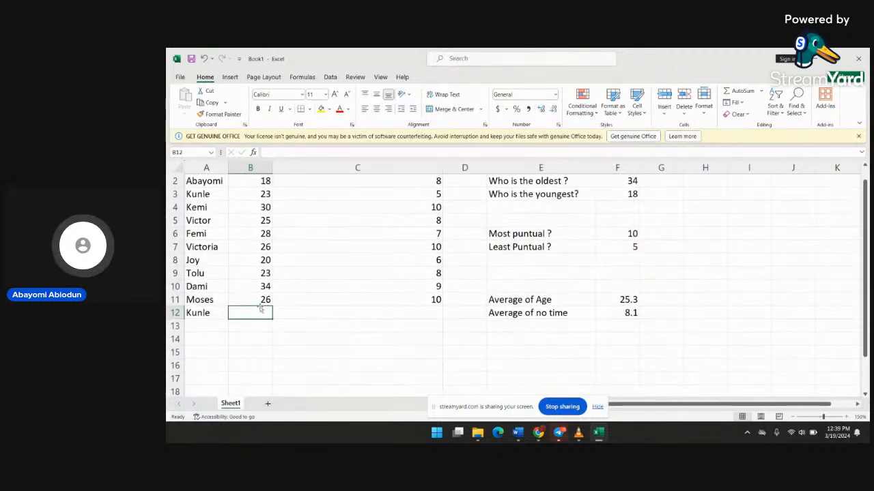
{"action": "type", "text": "23"}
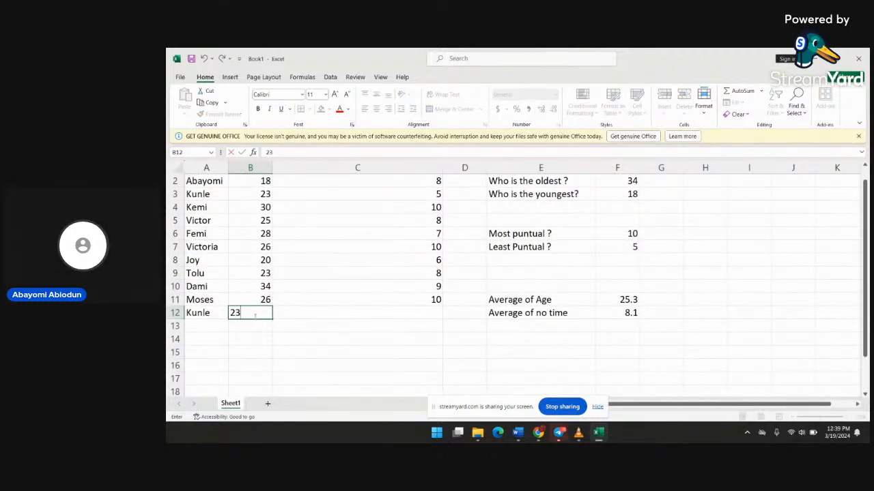
{"action": "left_click", "coordinate": [314, 314]}
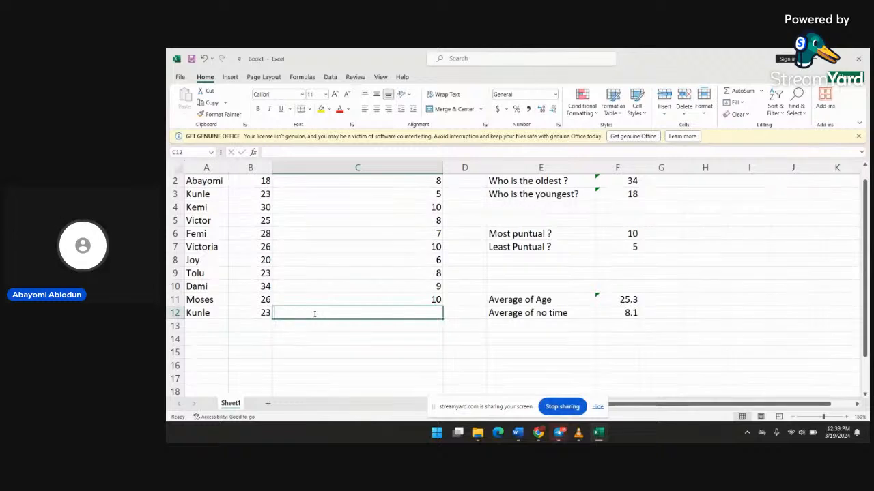
{"action": "type", "text": "6"}
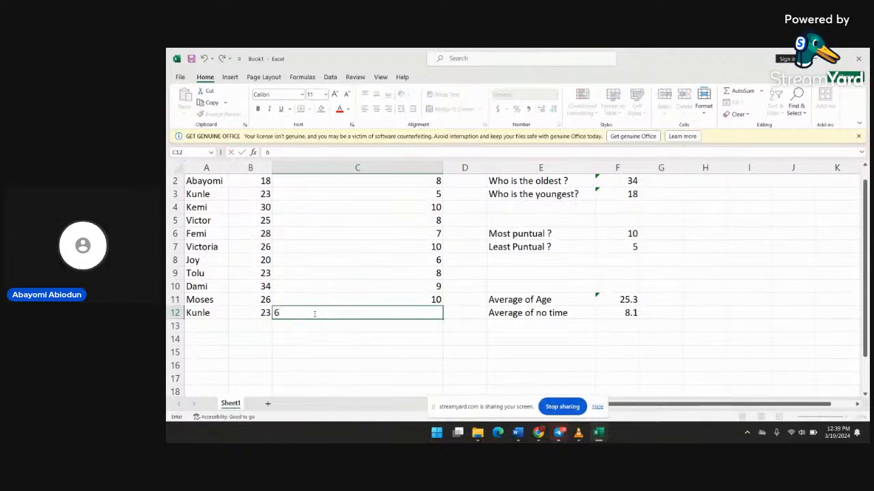
{"action": "right_click", "coordinate": [373, 287]}
{"action": "key", "text": "Escape"}
{"action": "scroll", "coordinate": [330, 259], "scroll_direction": "up", "scroll_amount": 1}
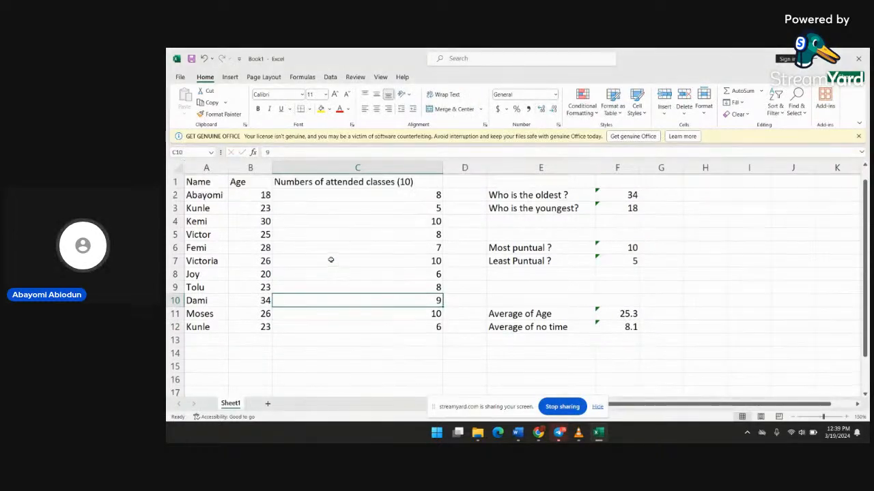
{"action": "left_click", "coordinate": [335, 322]}
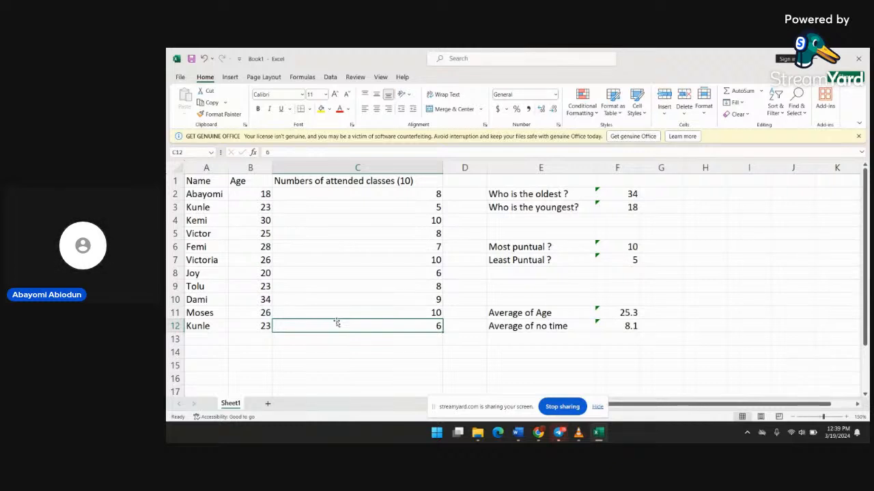
- Add another entry in row 13, repeating the student name from A4, with age 30 and 5 attended classes
{"action": "left_click", "coordinate": [201, 341]}
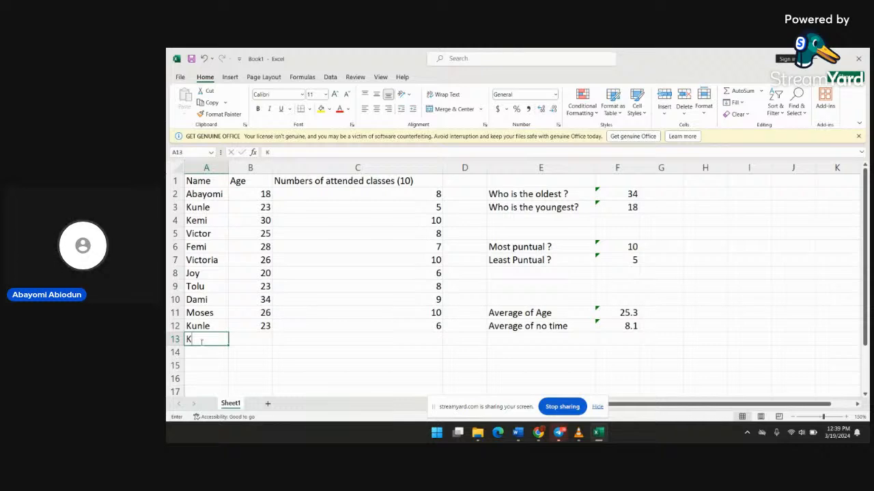
{"action": "type", "text": "Kuemi"}
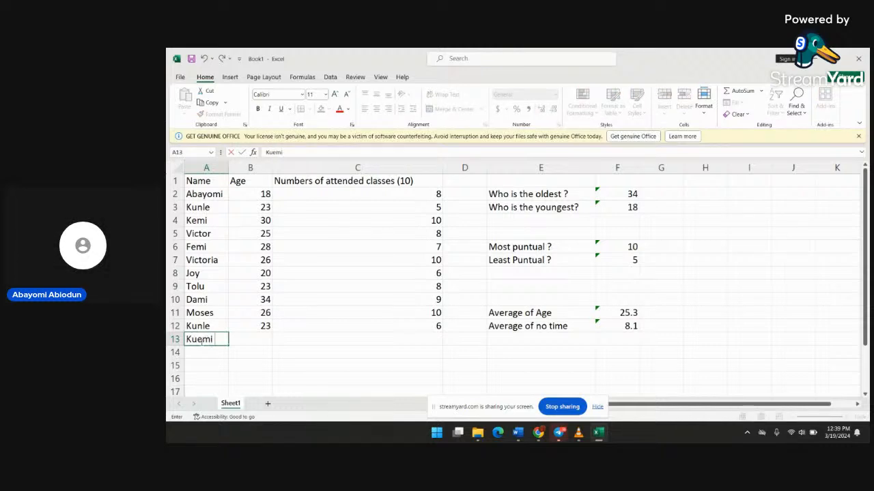
{"action": "key", "text": "BackSpace"}
{"action": "key", "text": "BackSpace"}
{"action": "key", "text": "BackSpace"}
{"action": "type", "text": "emi"}
{"action": "left_click", "coordinate": [271, 340]}
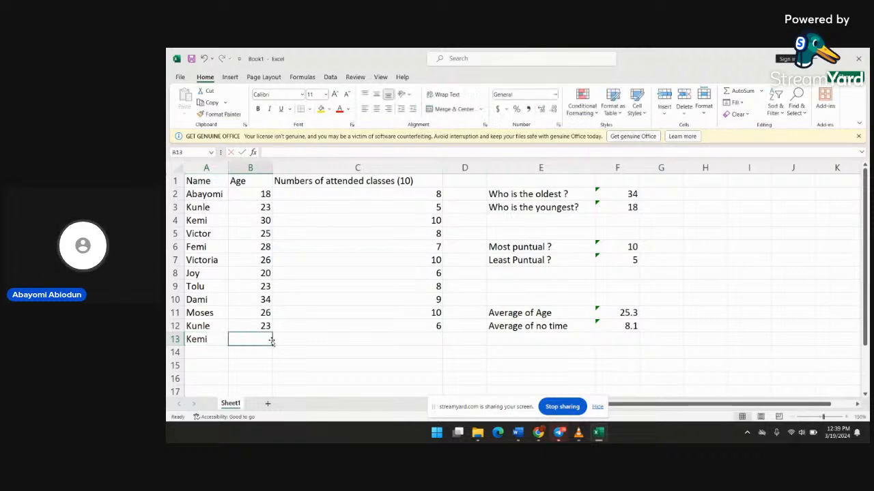
{"action": "type", "text": "30"}
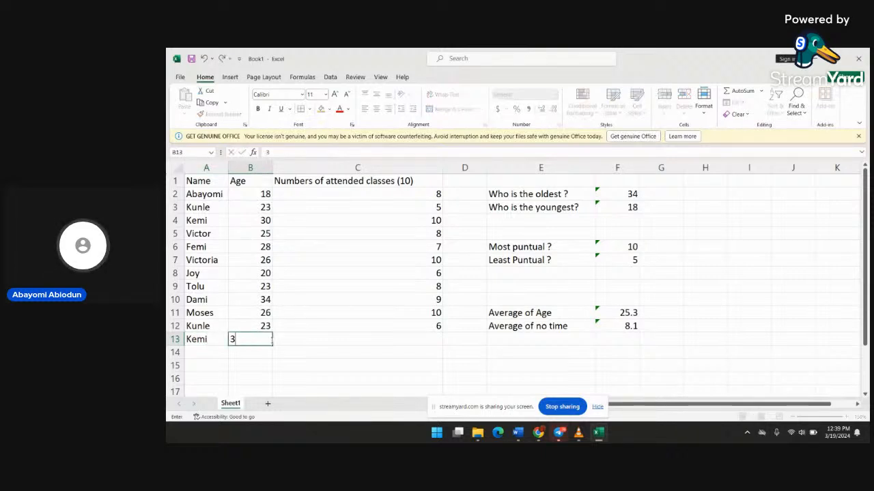
{"action": "left_click", "coordinate": [377, 341]}
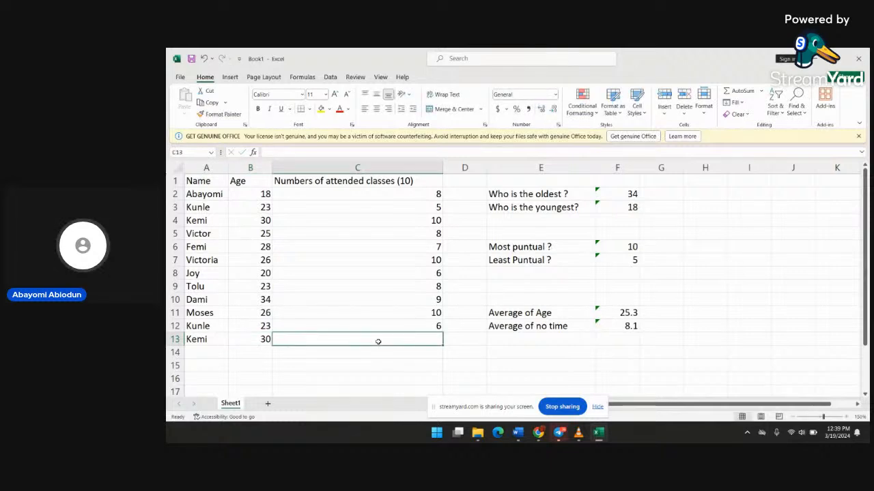
{"action": "type", "text": "5"}
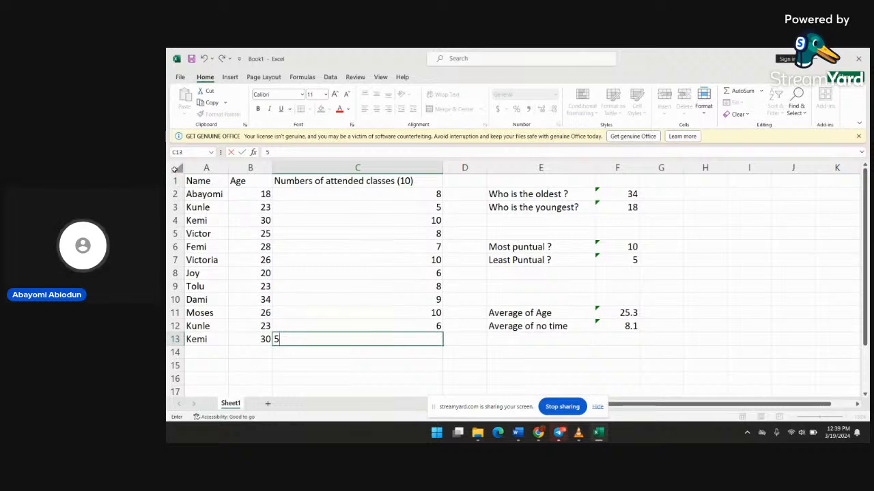
- Turn on filtering for the attendance table A1:C13, with filter controls on the Name, Age and attended classes headers
{"action": "left_click", "coordinate": [176, 168]}
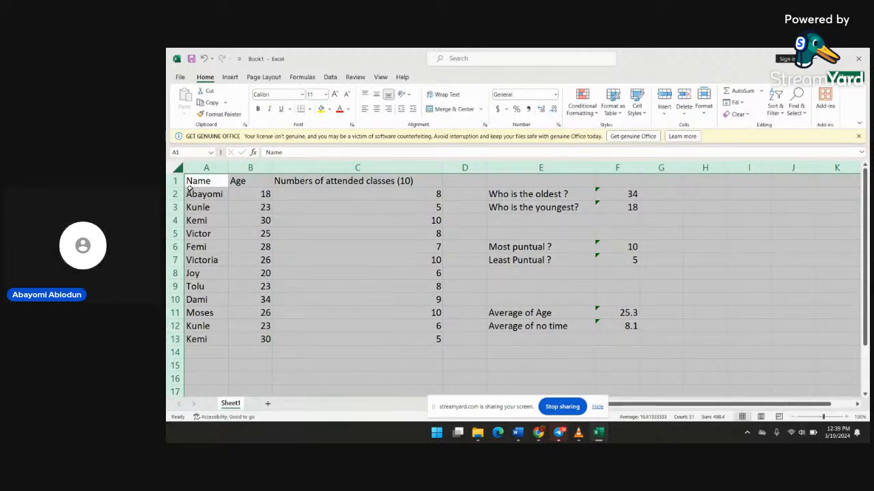
{"action": "left_click", "coordinate": [188, 178]}
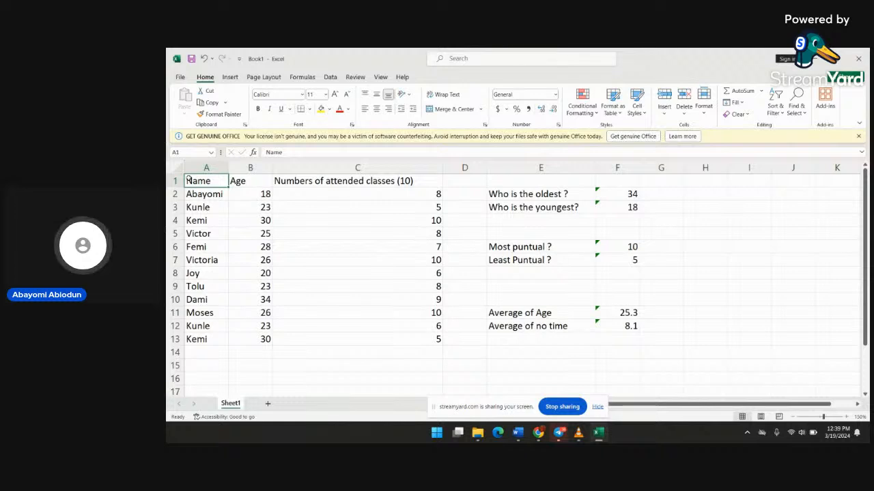
{"action": "key", "text": "shift+Right"}
{"action": "key", "text": "shift+Right"}
{"action": "key", "text": "shift+Right"}
{"action": "key", "text": "shift+Left"}
{"action": "key", "text": "shift+Down"}
{"action": "key", "text": "shift+Down"}
{"action": "key", "text": "shift+Down"}
{"action": "key", "text": "shift+Down"}
{"action": "key", "text": "shift+Down"}
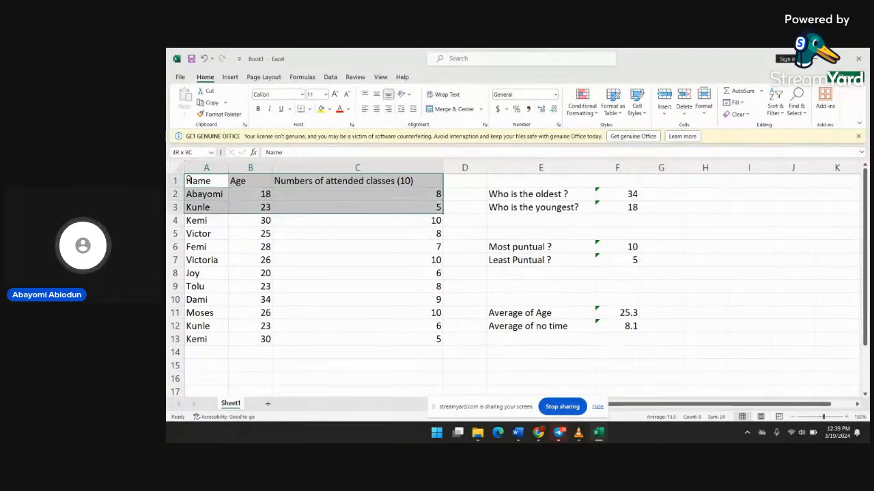
{"action": "key", "text": "shift+Down"}
{"action": "key", "text": "shift+Down"}
{"action": "key", "text": "shift+Down"}
{"action": "key", "text": "shift+Down"}
{"action": "key", "text": "shift+Down"}
{"action": "key", "text": "shift+Down"}
{"action": "key", "text": "shift+Down"}
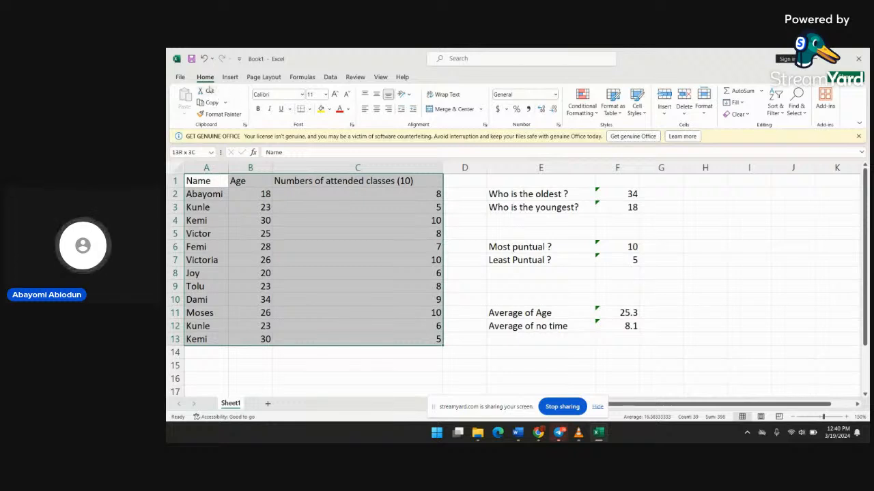
{"action": "left_click", "coordinate": [231, 77]}
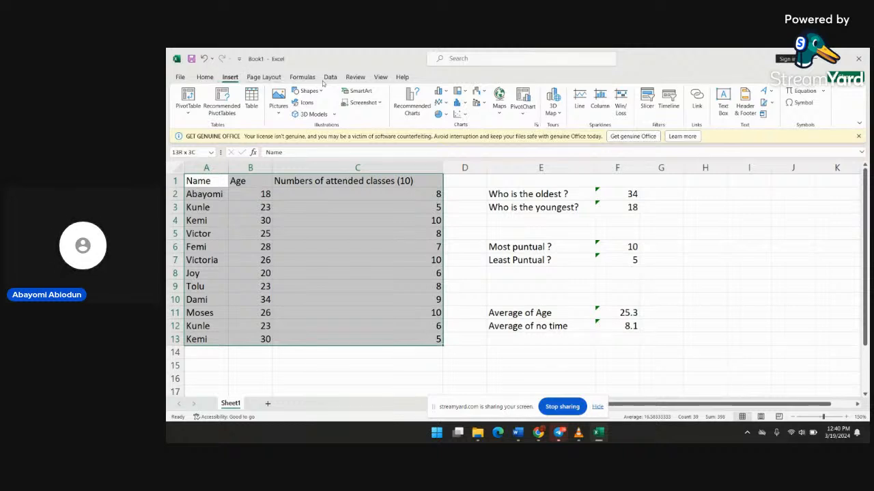
{"action": "left_click", "coordinate": [204, 78]}
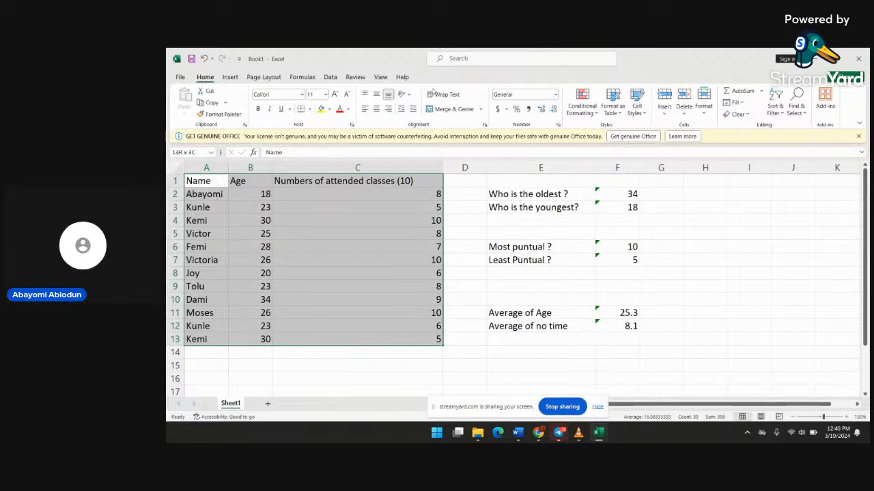
{"action": "left_click", "coordinate": [776, 108]}
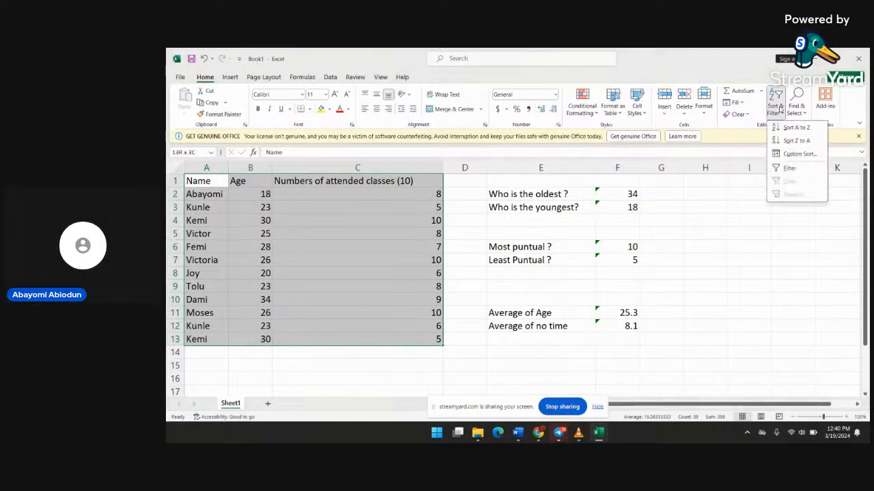
{"action": "left_click", "coordinate": [789, 168]}
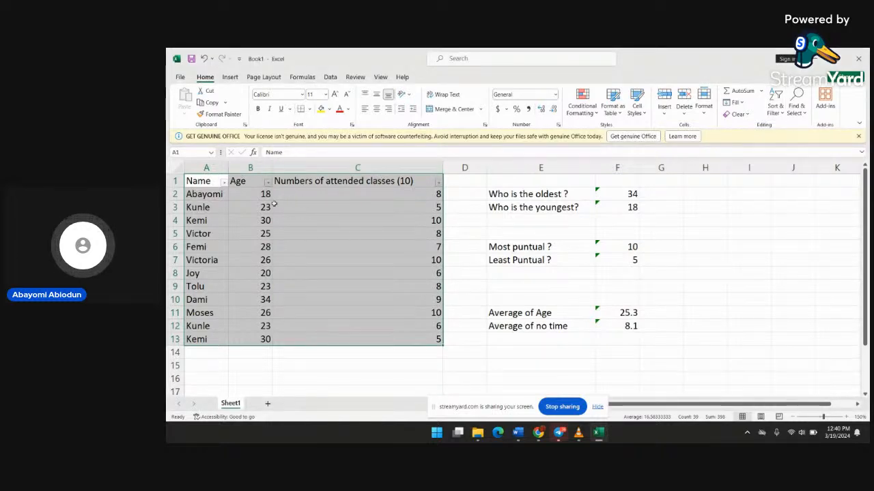
{"action": "left_click", "coordinate": [317, 183]}
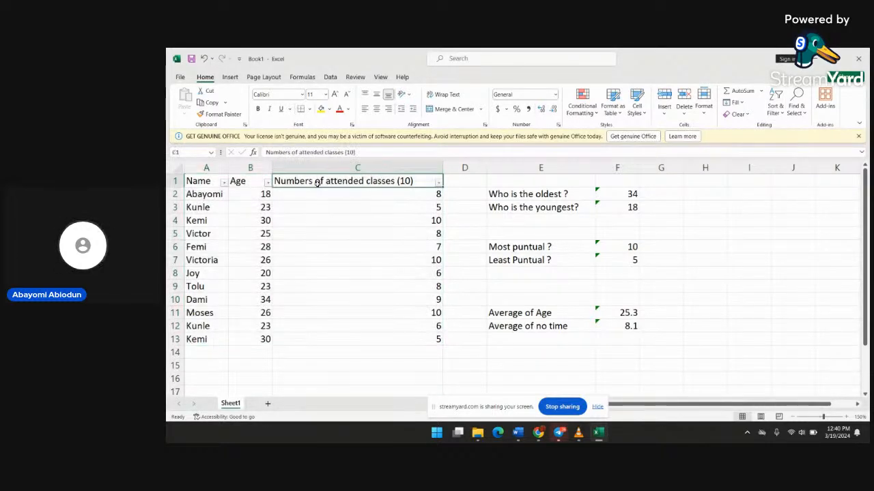
- Filter the Name column to show only the entries of the student named in A3
{"action": "left_click", "coordinate": [224, 182]}
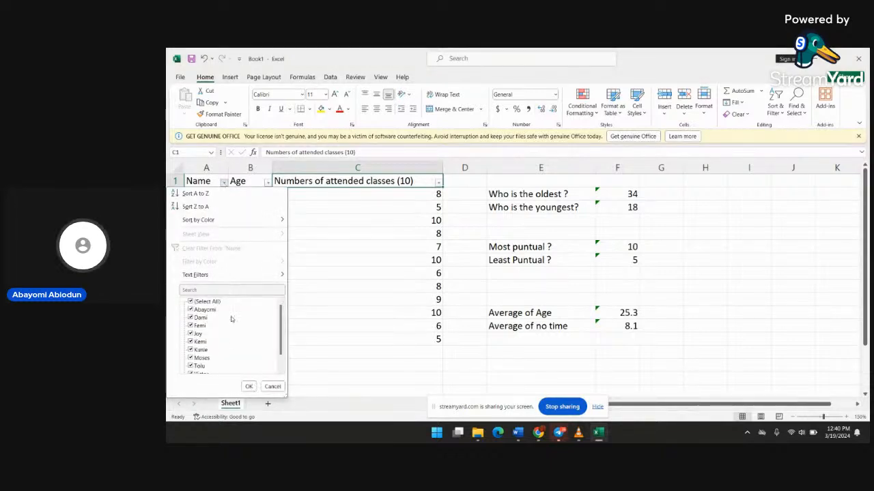
{"action": "scroll", "coordinate": [232, 347], "scroll_direction": "down", "scroll_amount": 2}
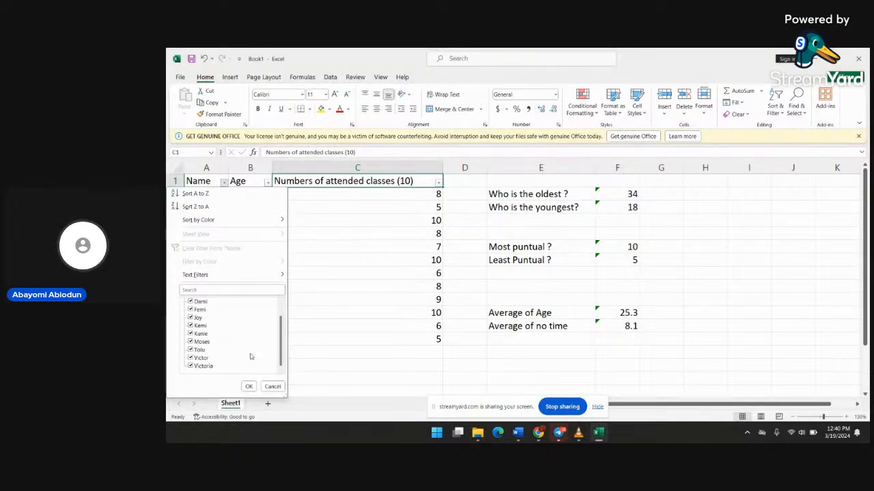
{"action": "scroll", "coordinate": [251, 341], "scroll_direction": "up", "scroll_amount": 2}
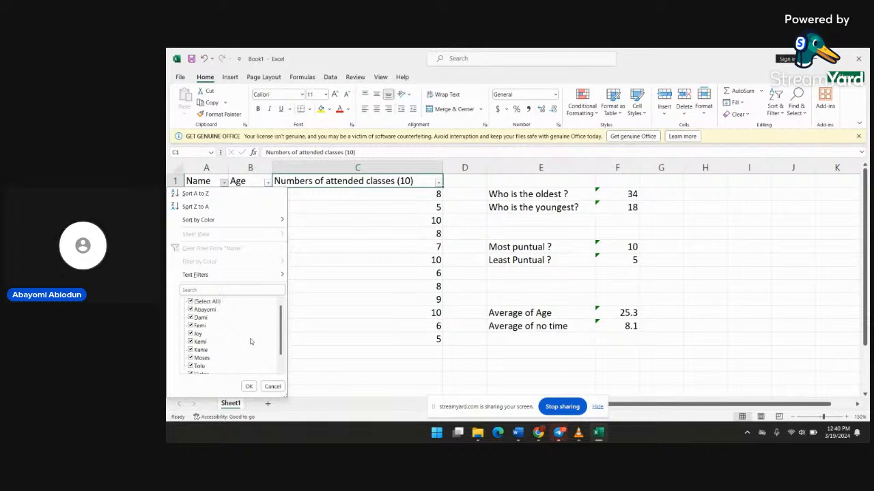
{"action": "left_click", "coordinate": [191, 310]}
{"action": "left_click", "coordinate": [191, 311]}
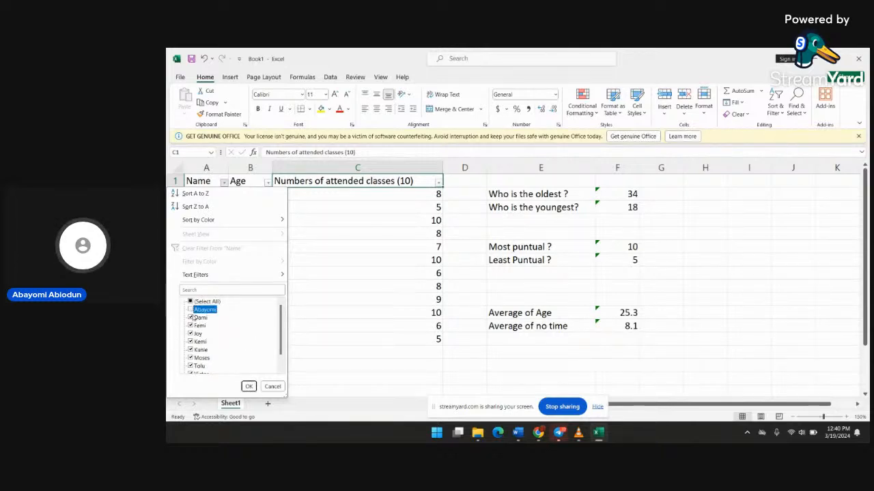
{"action": "left_click", "coordinate": [192, 318]}
{"action": "left_click", "coordinate": [190, 326]}
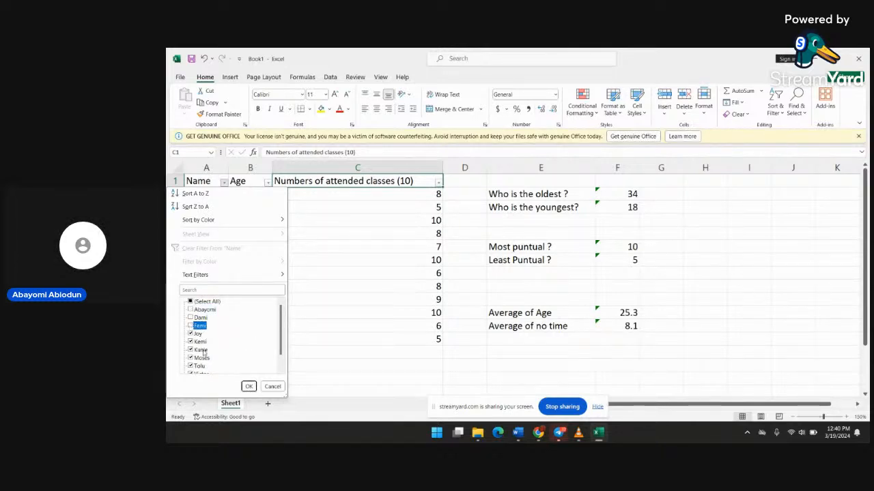
{"action": "left_click", "coordinate": [191, 334]}
{"action": "left_click", "coordinate": [191, 342]}
{"action": "left_click", "coordinate": [191, 349]}
{"action": "scroll", "coordinate": [194, 349], "scroll_direction": "down", "scroll_amount": 1}
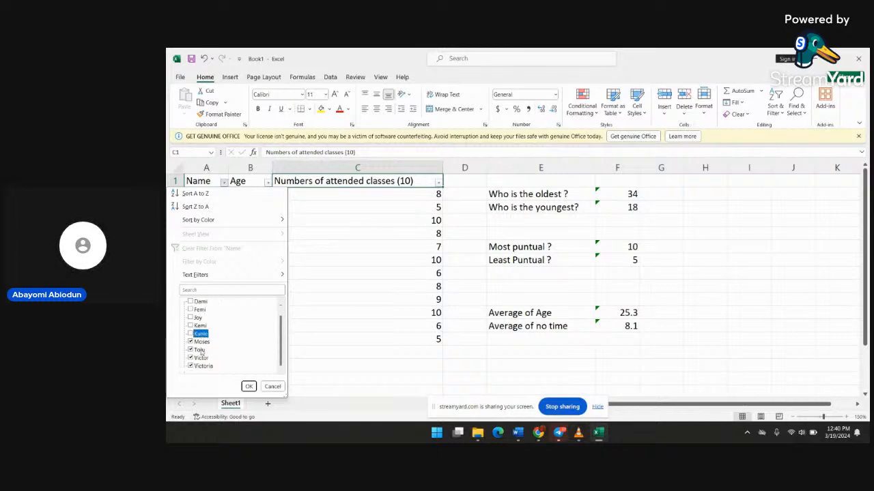
{"action": "left_click", "coordinate": [191, 334]}
{"action": "left_click", "coordinate": [190, 342]}
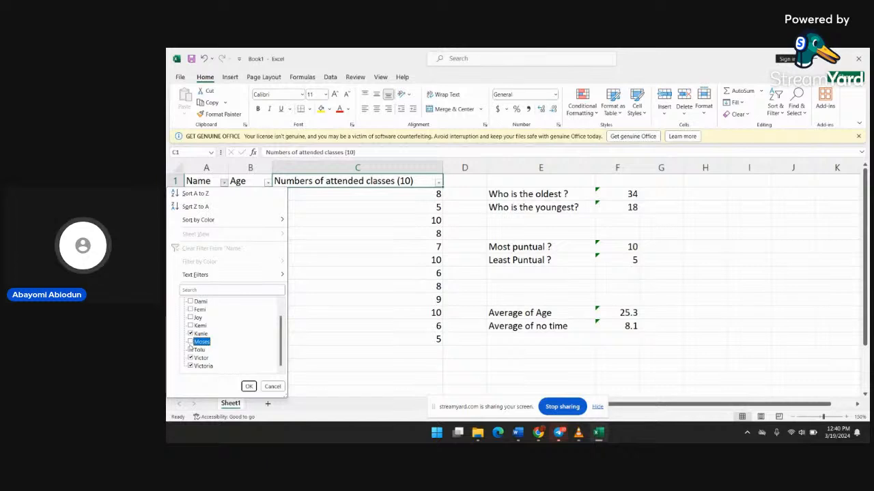
{"action": "left_click", "coordinate": [192, 349]}
{"action": "left_click", "coordinate": [192, 358]}
{"action": "left_click", "coordinate": [191, 365]}
{"action": "left_click", "coordinate": [249, 387]}
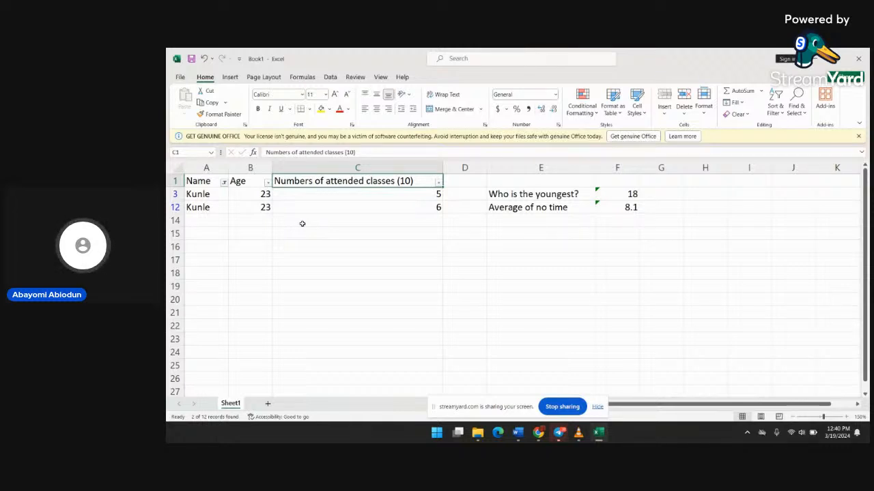
- Change the Name filter to show only the entries of the student named in A4
{"action": "left_click", "coordinate": [224, 183]}
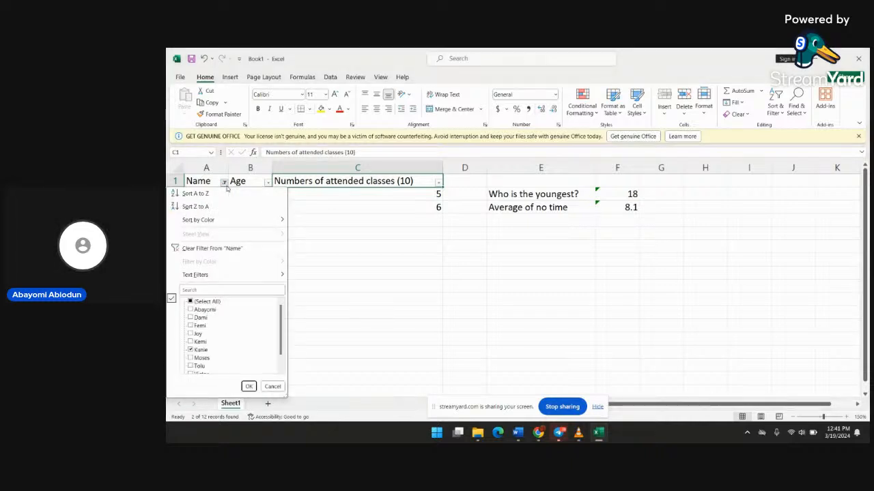
{"action": "left_click", "coordinate": [190, 350]}
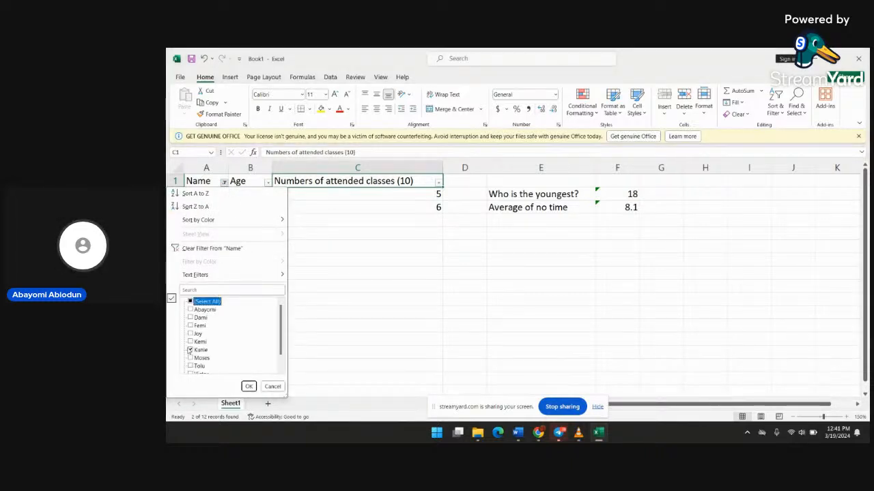
{"action": "left_click", "coordinate": [189, 351]}
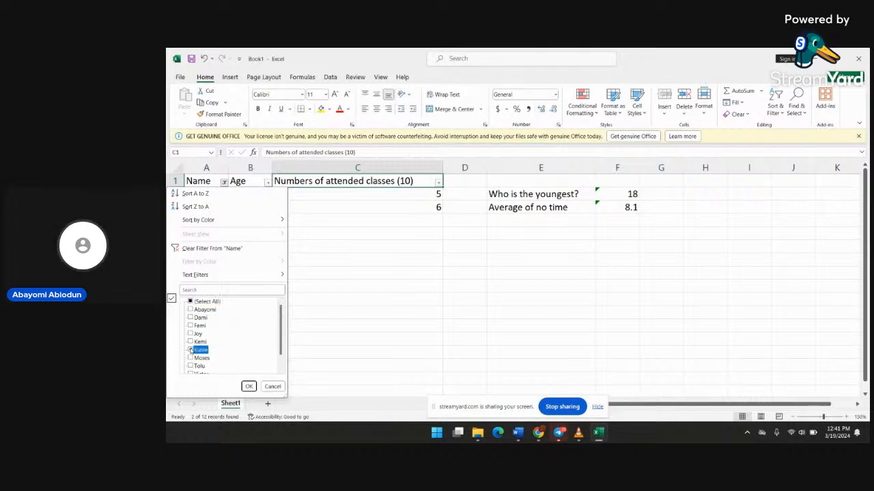
{"action": "left_click", "coordinate": [190, 341]}
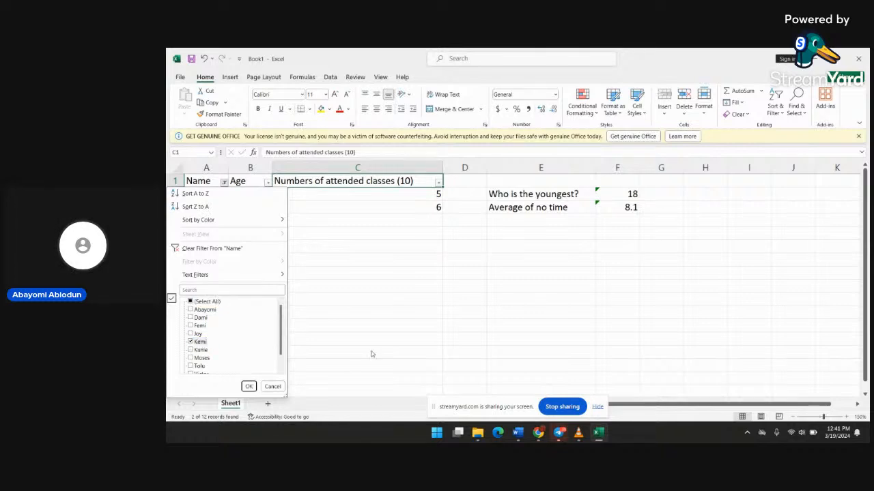
{"action": "left_click", "coordinate": [248, 387]}
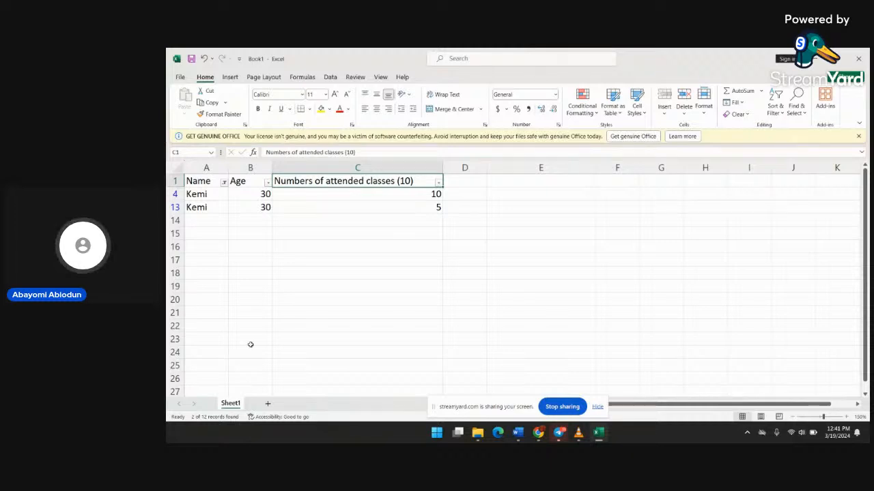
- Reselect all names in the Name filter to show the full table
{"action": "left_click", "coordinate": [225, 181]}
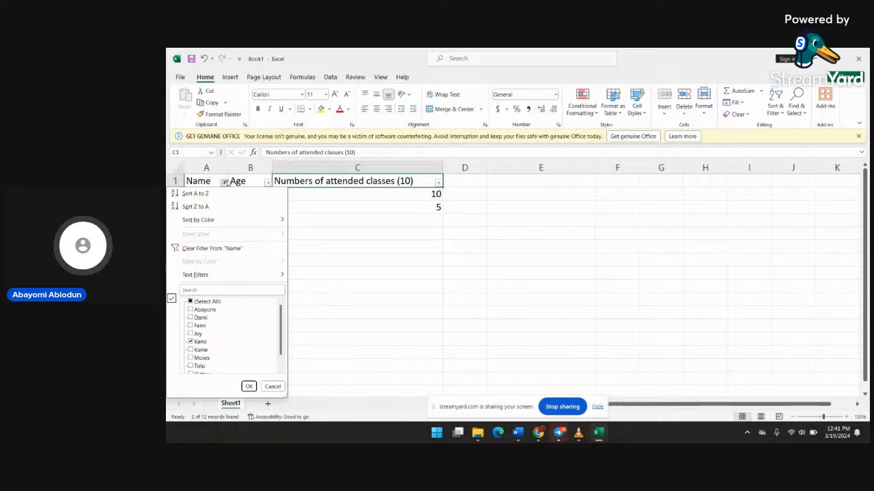
{"action": "left_click", "coordinate": [192, 301]}
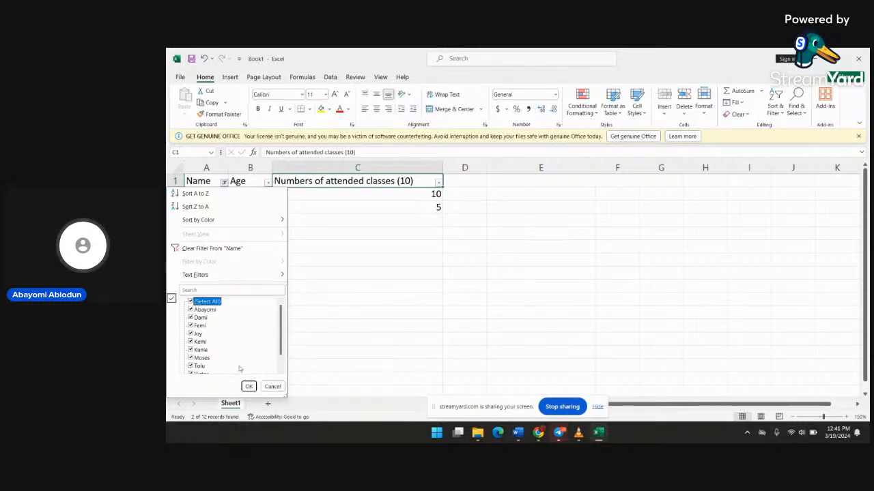
{"action": "left_click", "coordinate": [249, 386]}
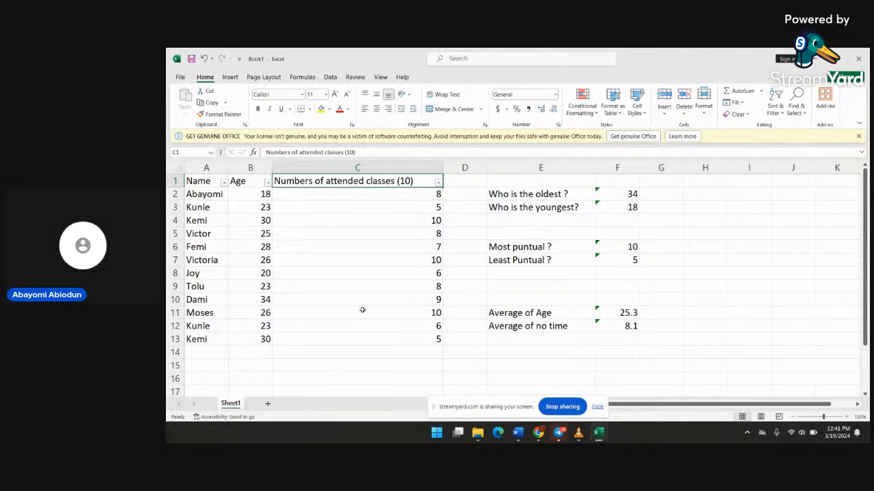
- Filter the Age column to show only students aged 30 and 34
{"action": "left_click", "coordinate": [267, 182]}
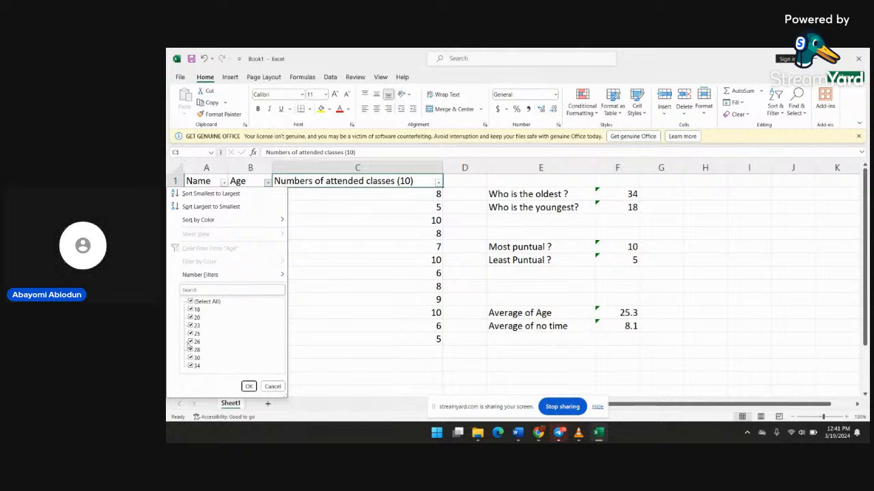
{"action": "left_click", "coordinate": [191, 349]}
{"action": "left_click", "coordinate": [191, 342]}
{"action": "left_click", "coordinate": [191, 333]}
{"action": "left_click", "coordinate": [192, 326]}
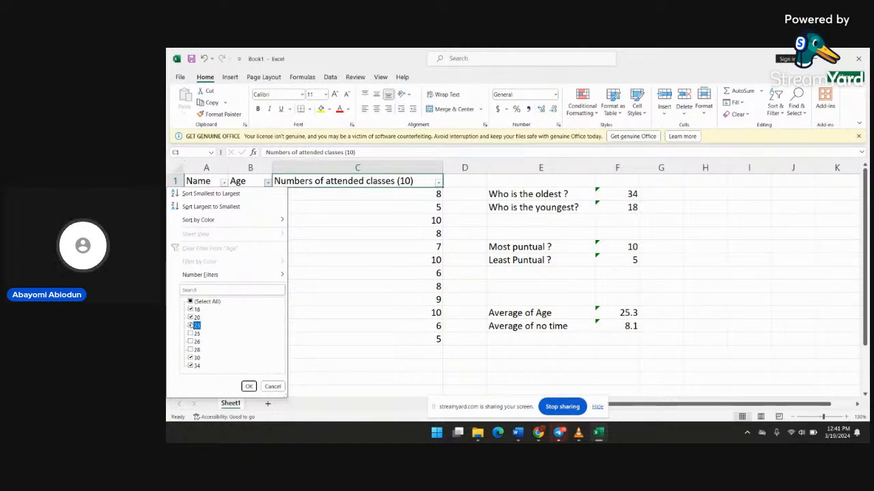
{"action": "left_click", "coordinate": [192, 317]}
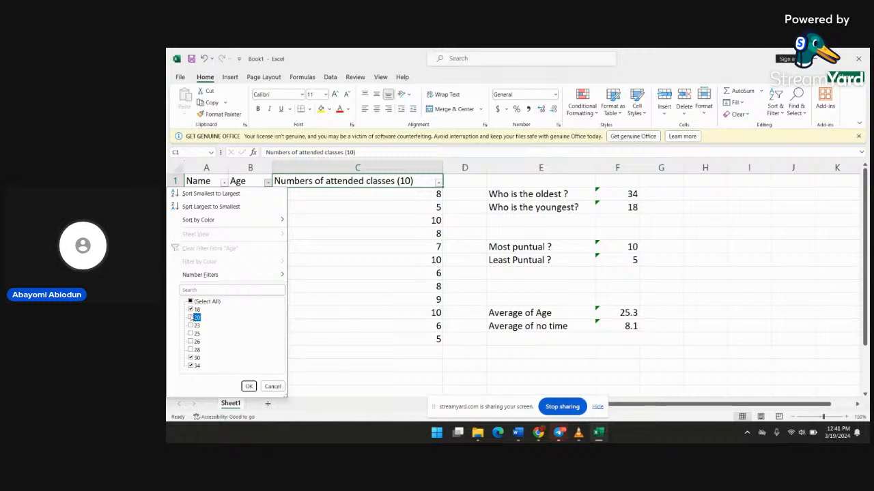
{"action": "left_click", "coordinate": [191, 309]}
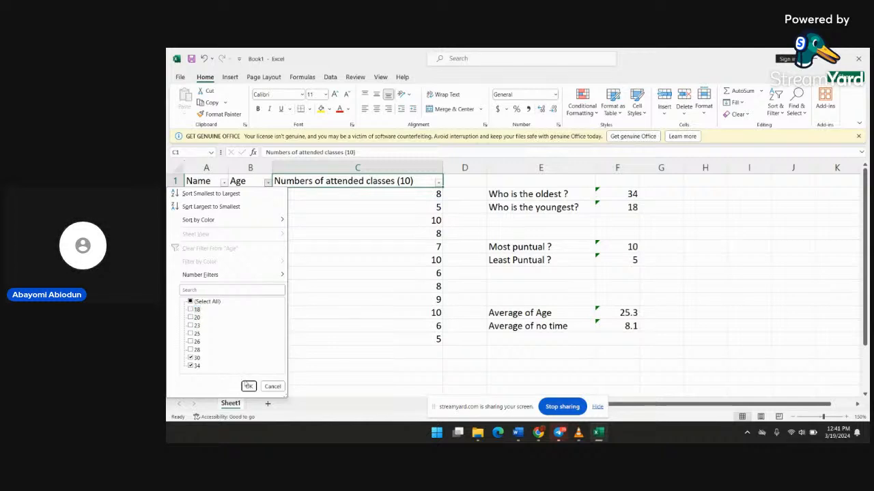
{"action": "left_click", "coordinate": [248, 386]}
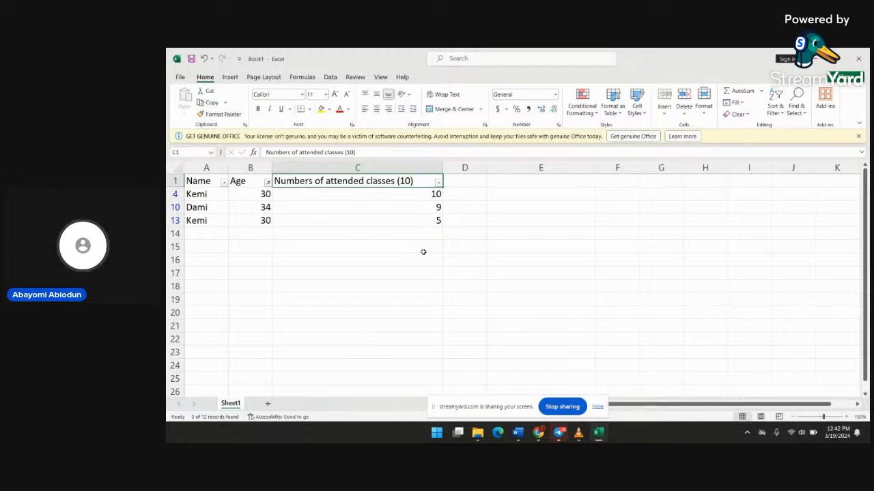
- Reselect all ages in the Age filter to bring back every row
{"action": "left_click", "coordinate": [267, 182]}
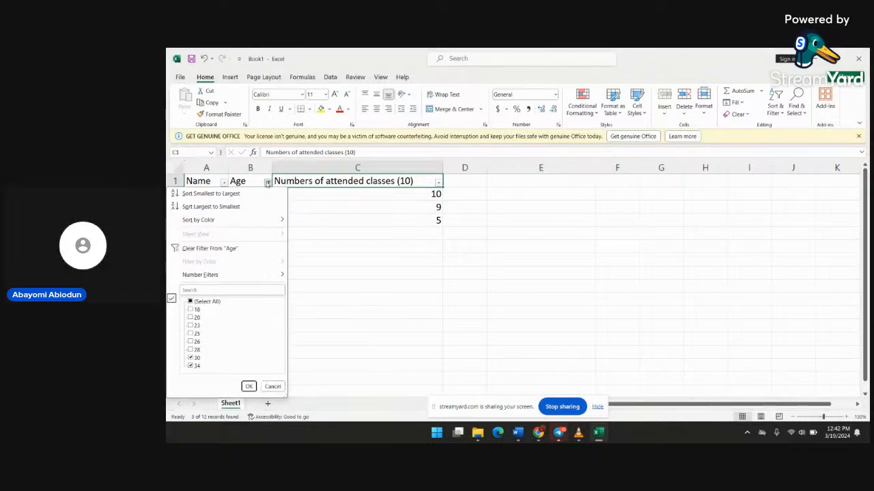
{"action": "left_click", "coordinate": [191, 302]}
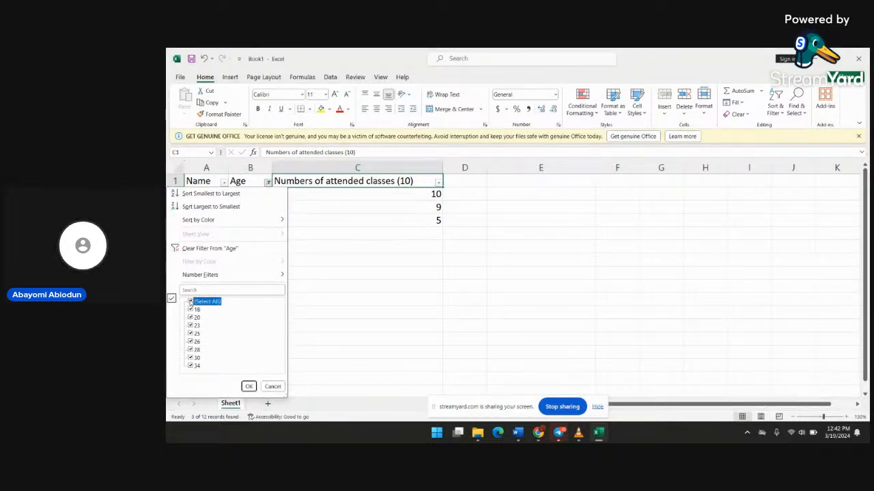
{"action": "left_click", "coordinate": [247, 387]}
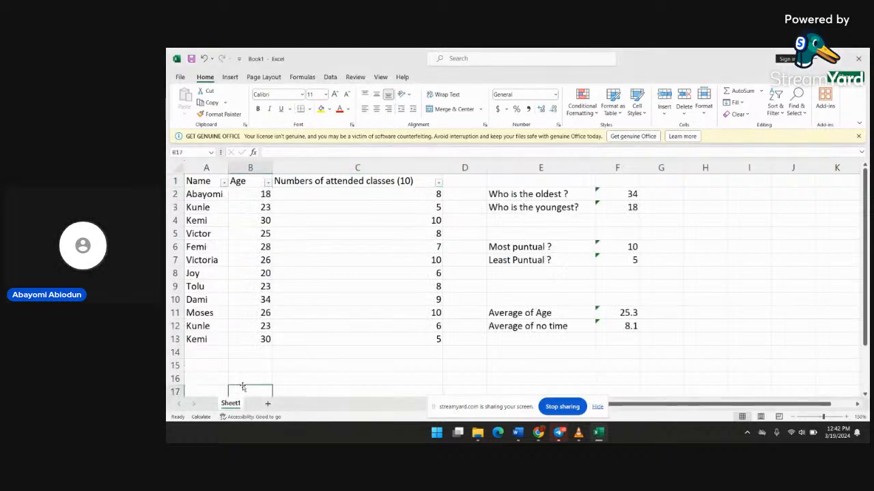
- Filter the Numbers of attended classes column to show only students with 10 classes
{"action": "left_click", "coordinate": [439, 183]}
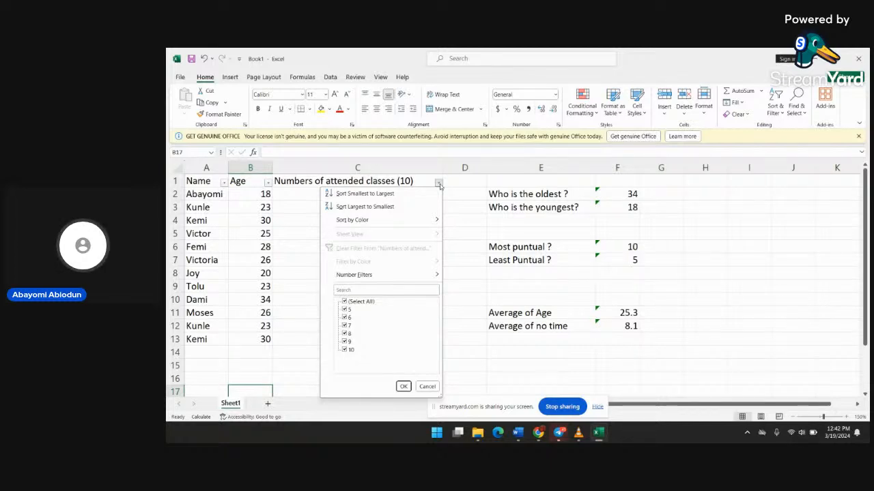
{"action": "left_click", "coordinate": [344, 341]}
{"action": "left_click", "coordinate": [345, 333]}
{"action": "left_click", "coordinate": [344, 325]}
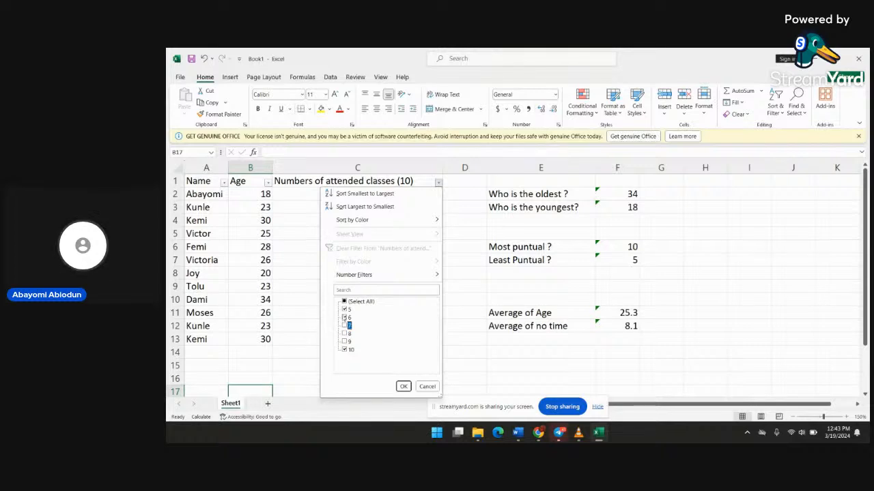
{"action": "left_click", "coordinate": [345, 317]}
{"action": "left_click", "coordinate": [345, 309]}
{"action": "left_click", "coordinate": [345, 318]}
{"action": "left_click", "coordinate": [403, 387]}
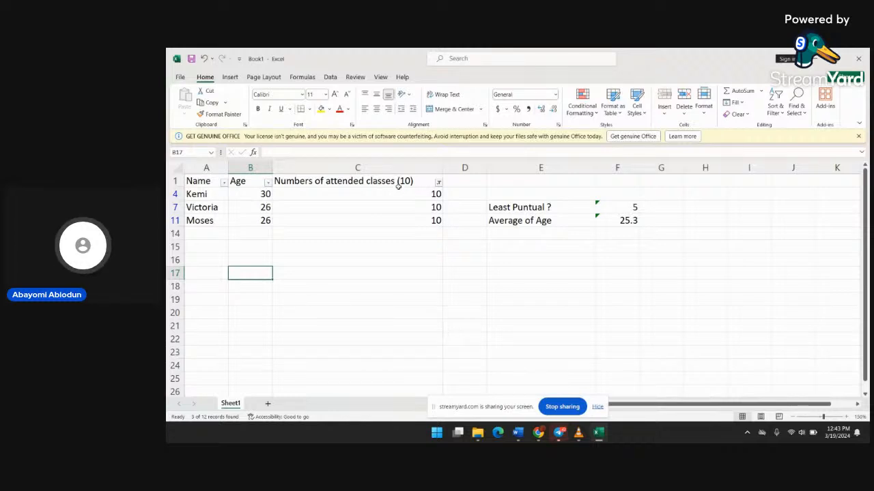
- Add a blank worksheet, and open Excel Project.xlsx from the Downloads folder with editing enabled
{"action": "left_click", "coordinate": [267, 403]}
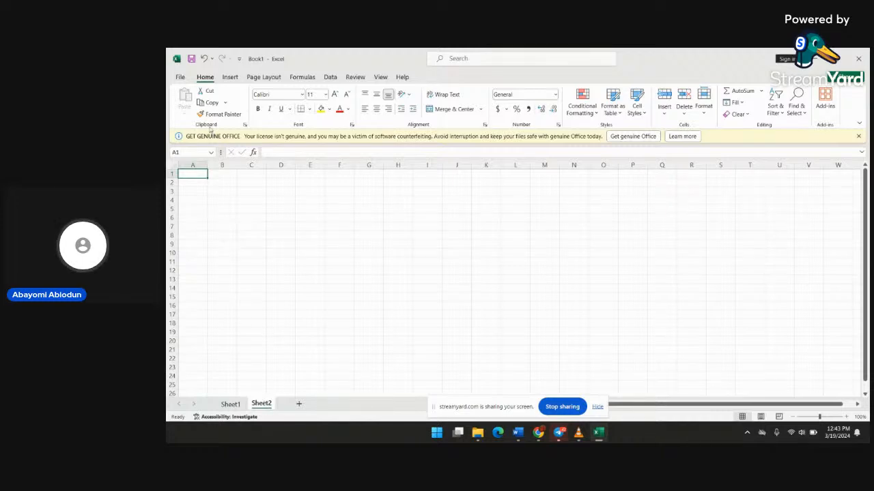
{"action": "left_click", "coordinate": [182, 77]}
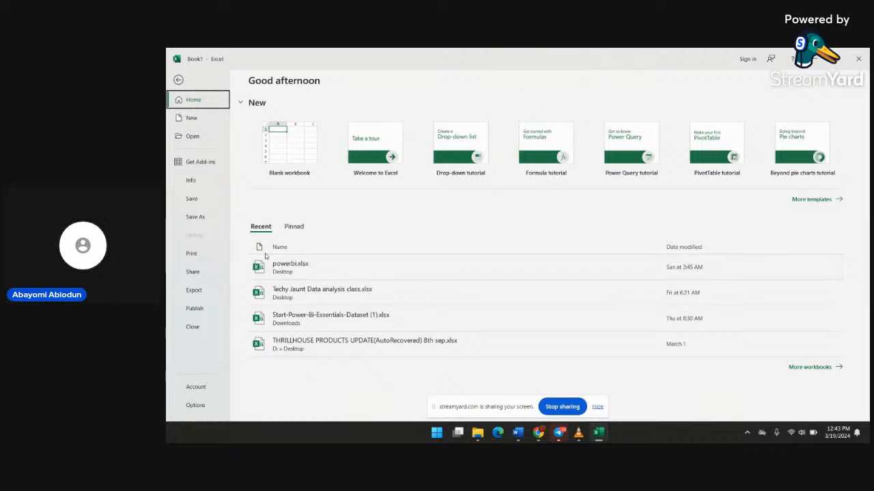
{"action": "left_click", "coordinate": [196, 136]}
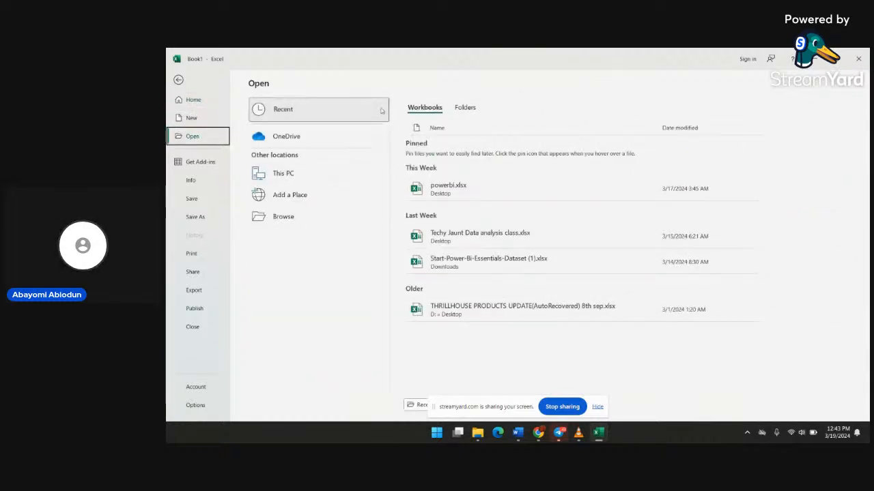
{"action": "left_click", "coordinate": [297, 217]}
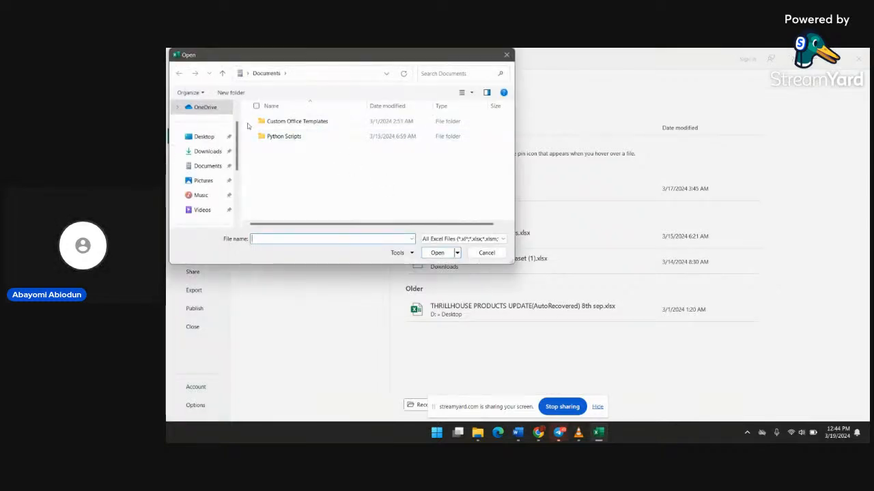
{"action": "left_click", "coordinate": [217, 155]}
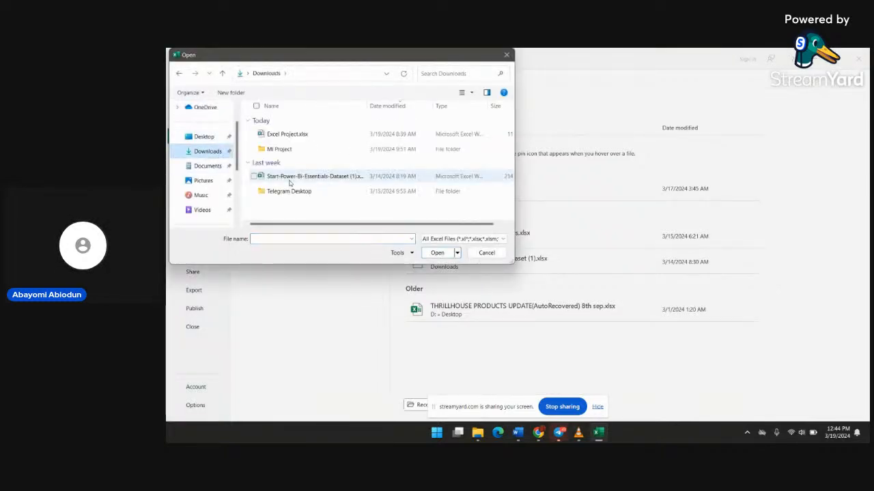
{"action": "left_click", "coordinate": [293, 135]}
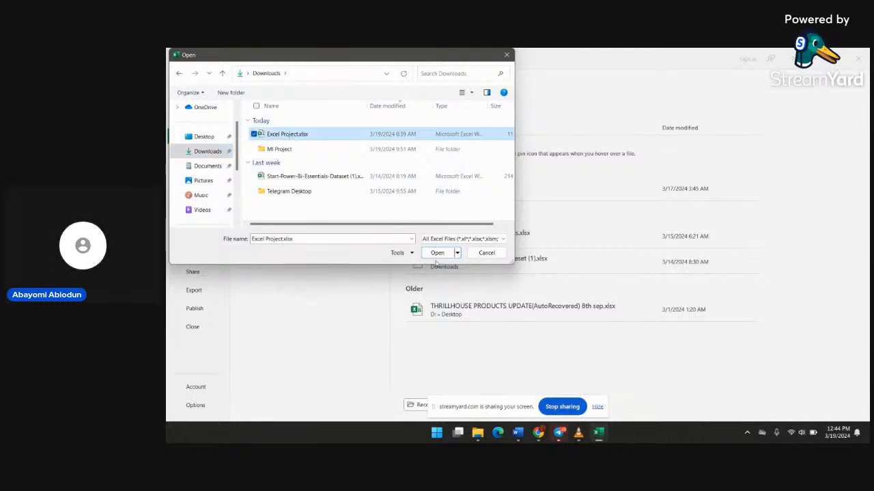
{"action": "left_click", "coordinate": [437, 254]}
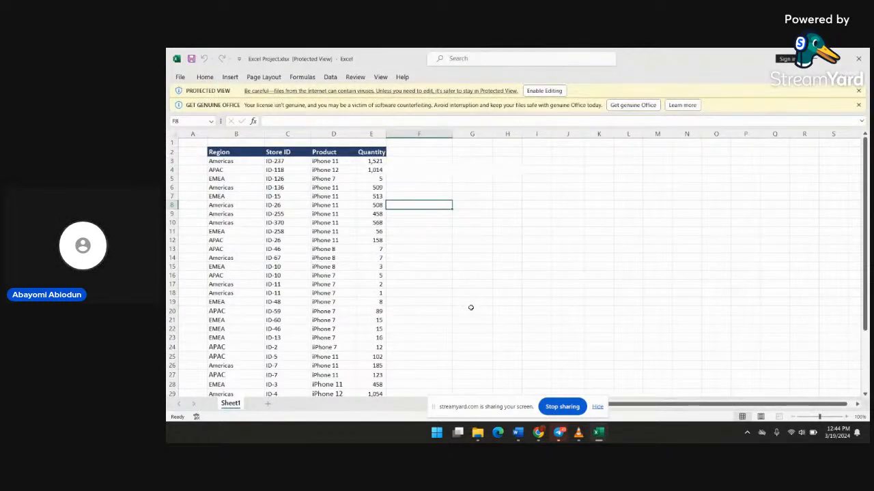
{"action": "left_click", "coordinate": [549, 90]}
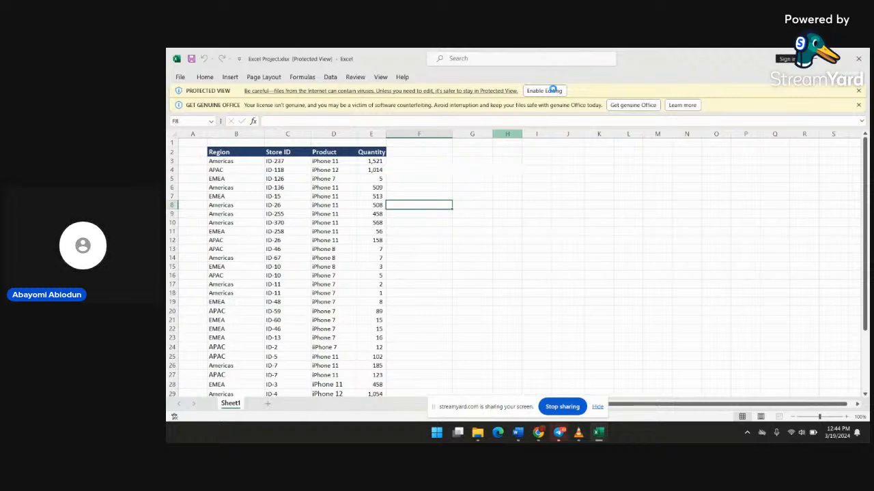
- Look through the Region, Store ID, Product and Quantity records from the header row to the end of the table
{"action": "scroll", "coordinate": [366, 269], "scroll_direction": "down", "scroll_amount": 1}
{"action": "scroll", "coordinate": [365, 269], "scroll_direction": "up", "scroll_amount": 1}
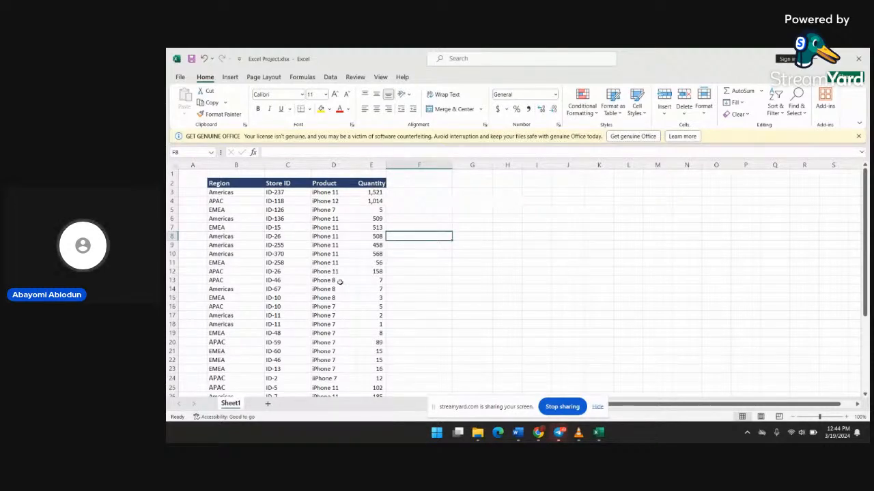
{"action": "scroll", "coordinate": [339, 282], "scroll_direction": "down", "scroll_amount": 3}
{"action": "scroll", "coordinate": [339, 282], "scroll_direction": "up", "scroll_amount": 3}
{"action": "scroll", "coordinate": [339, 282], "scroll_direction": "down", "scroll_amount": 1}
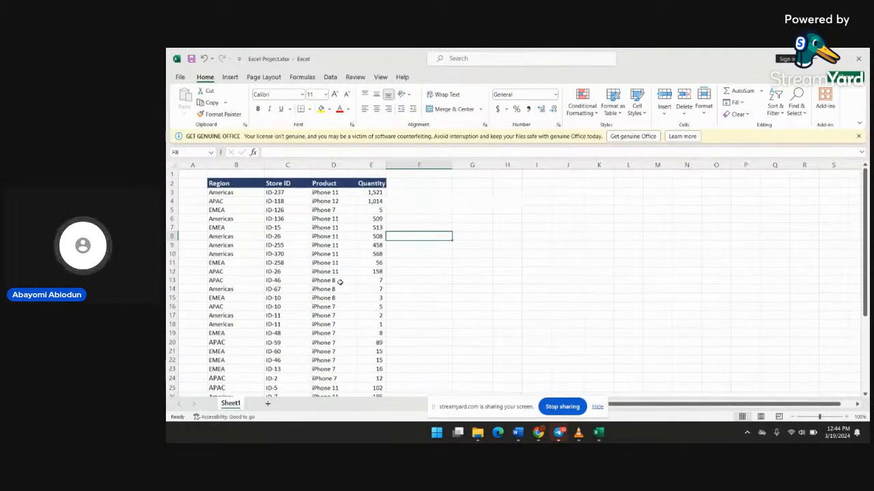
{"action": "scroll", "coordinate": [339, 283], "scroll_direction": "down", "scroll_amount": 5}
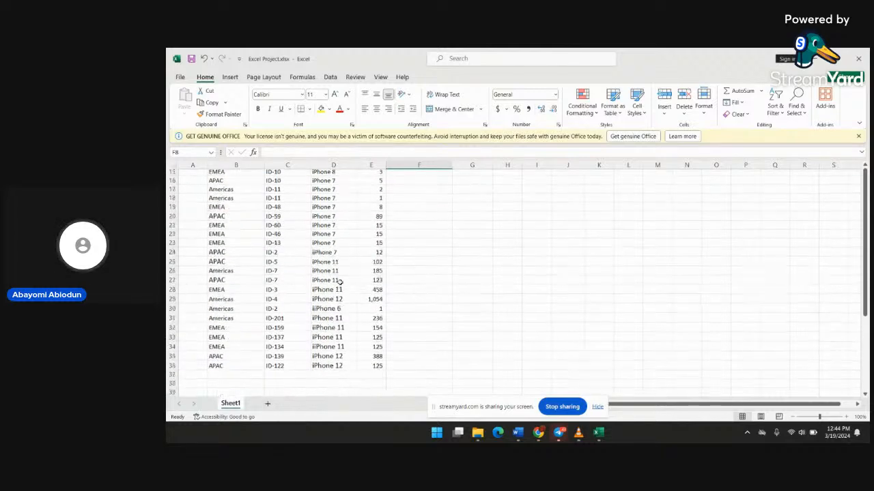
{"action": "scroll", "coordinate": [339, 282], "scroll_direction": "up", "scroll_amount": 4}
{"action": "scroll", "coordinate": [339, 282], "scroll_direction": "up", "scroll_amount": 2}
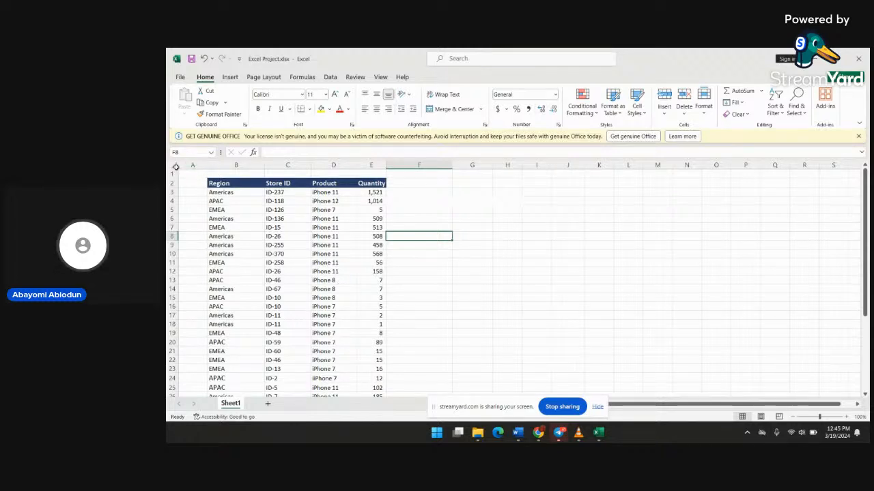
- Turn on filtering for the whole sales table, from the Region header in B2 to the last Quantity in E36
{"action": "left_click", "coordinate": [209, 183]}
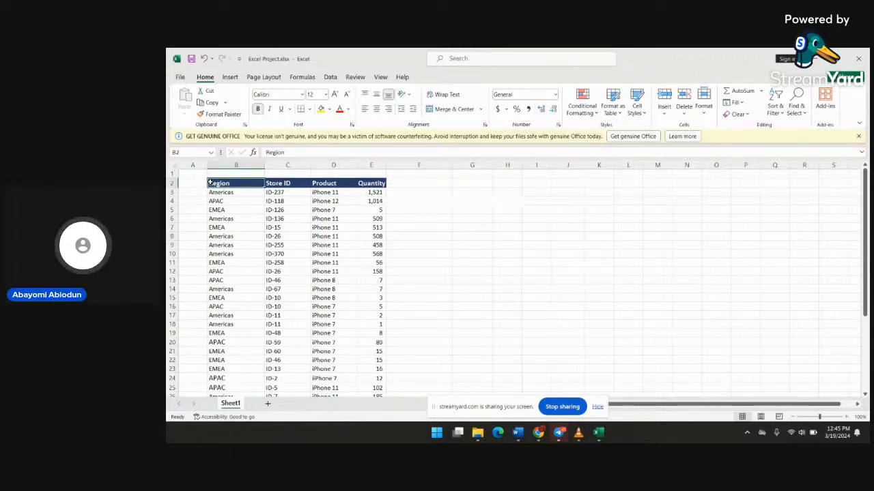
{"action": "key", "text": "shift+Right"}
{"action": "key", "text": "shift+Right"}
{"action": "key", "text": "shift+Right"}
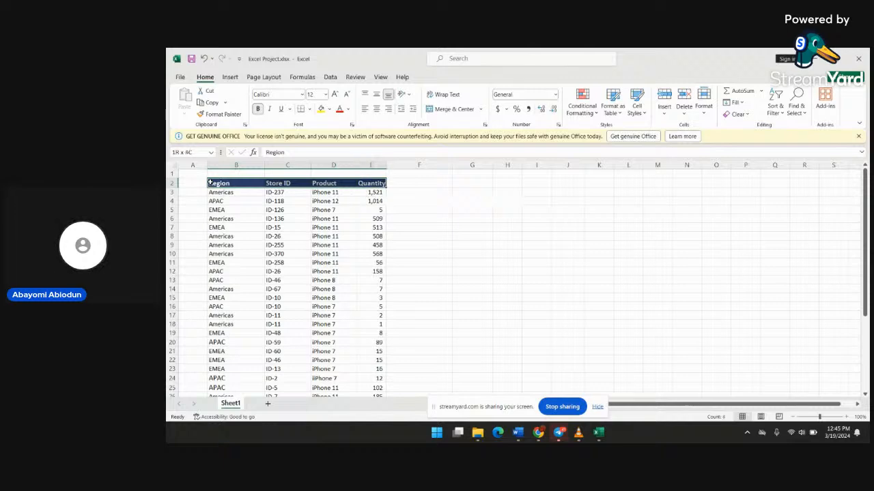
{"action": "key", "text": "shift+Down"}
{"action": "key", "text": "shift+Down"}
{"action": "key", "text": "shift+Down"}
{"action": "key", "text": "shift+Down"}
{"action": "key", "text": "shift+Down"}
{"action": "key", "text": "shift+Down"}
{"action": "key", "text": "shift+Down"}
{"action": "key", "text": "shift+Down"}
{"action": "key", "text": "shift+Down"}
{"action": "key", "text": "shift+Down"}
{"action": "key", "text": "shift+Down"}
{"action": "key", "text": "shift+Down"}
{"action": "key", "text": "shift+Down"}
{"action": "key", "text": "shift+Down"}
{"action": "key", "text": "shift+Down"}
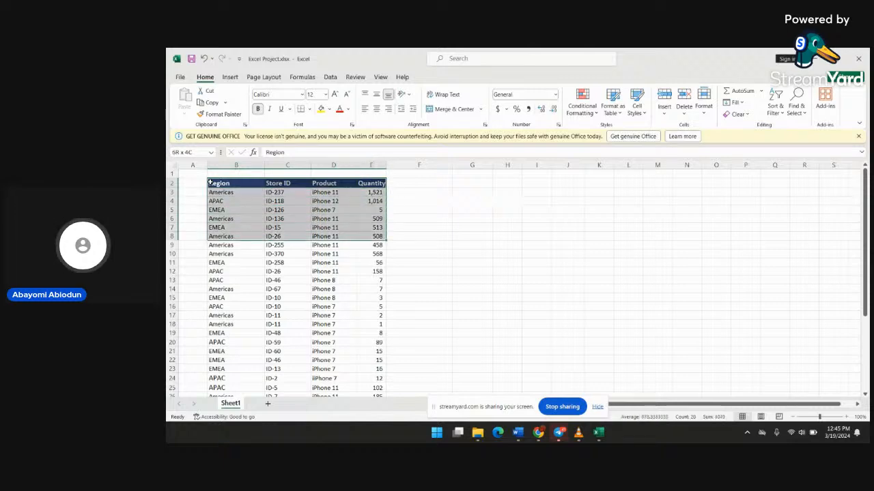
{"action": "key", "text": "shift+Down"}
{"action": "key", "text": "shift+Down"}
{"action": "key", "text": "shift+Down"}
{"action": "key", "text": "shift+Down"}
{"action": "key", "text": "shift+Down"}
{"action": "key", "text": "shift+Down"}
{"action": "key", "text": "shift+Down"}
{"action": "key", "text": "shift+Down"}
{"action": "key", "text": "shift+Down"}
{"action": "key", "text": "shift+Down"}
{"action": "key", "text": "shift+Down"}
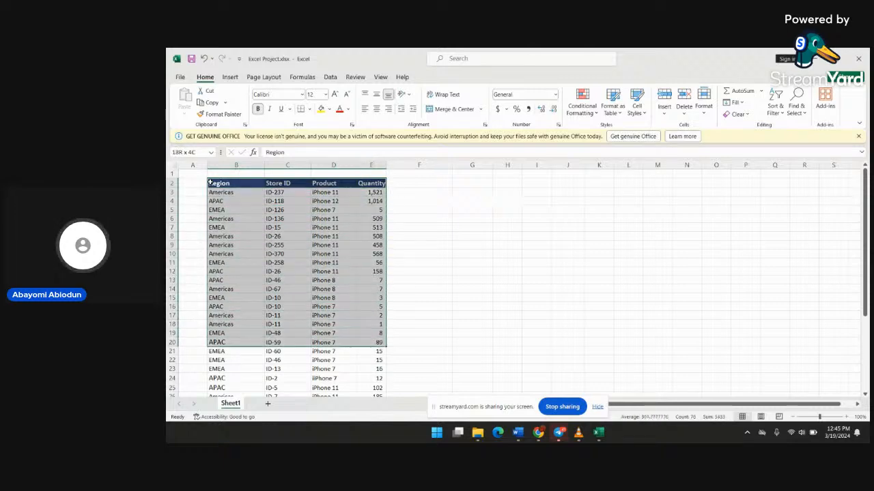
{"action": "key", "text": "shift+Down"}
{"action": "key", "text": "shift+Down"}
{"action": "key", "text": "shift+Down"}
{"action": "key", "text": "shift+Down"}
{"action": "key", "text": "shift+Down"}
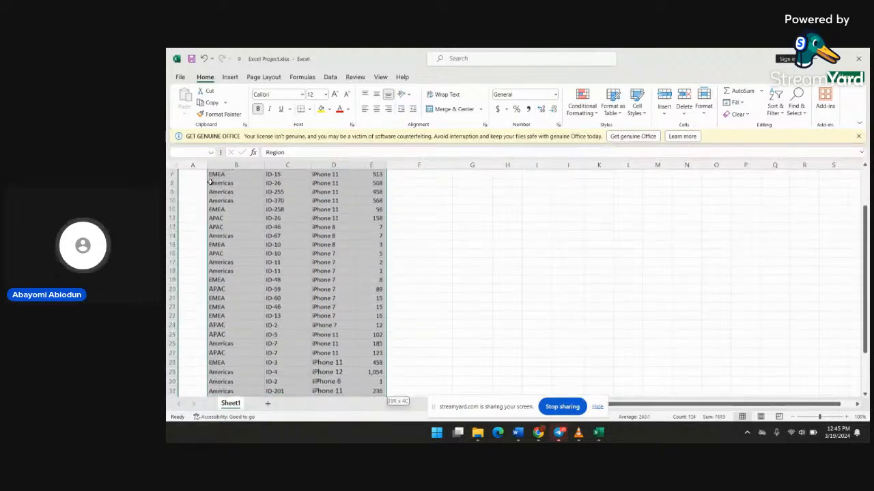
{"action": "key", "text": "shift+Down"}
{"action": "key", "text": "shift+Down"}
{"action": "key", "text": "shift+Down"}
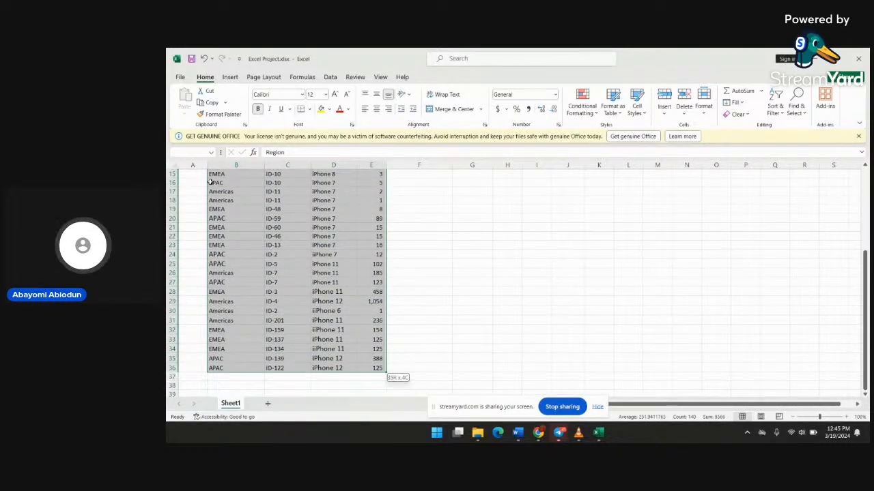
{"action": "scroll", "coordinate": [307, 209], "scroll_direction": "up", "scroll_amount": 5}
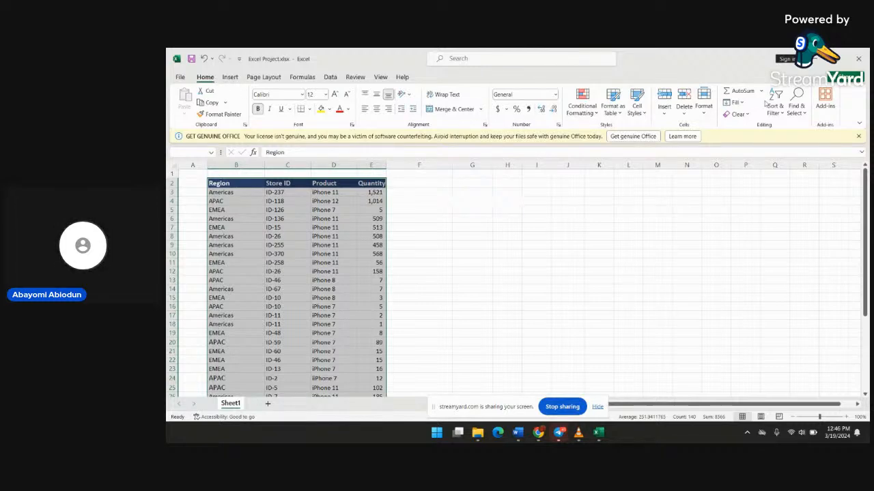
{"action": "left_click", "coordinate": [778, 99]}
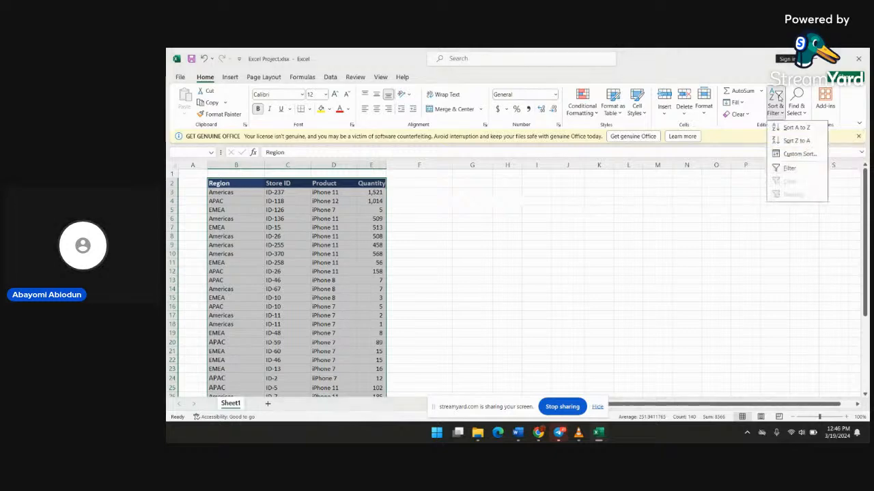
{"action": "left_click", "coordinate": [790, 168]}
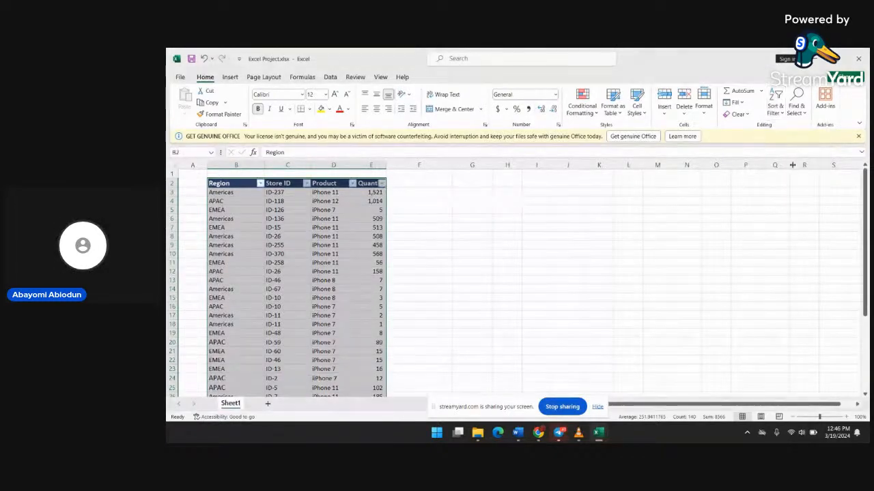
{"action": "left_click", "coordinate": [427, 200]}
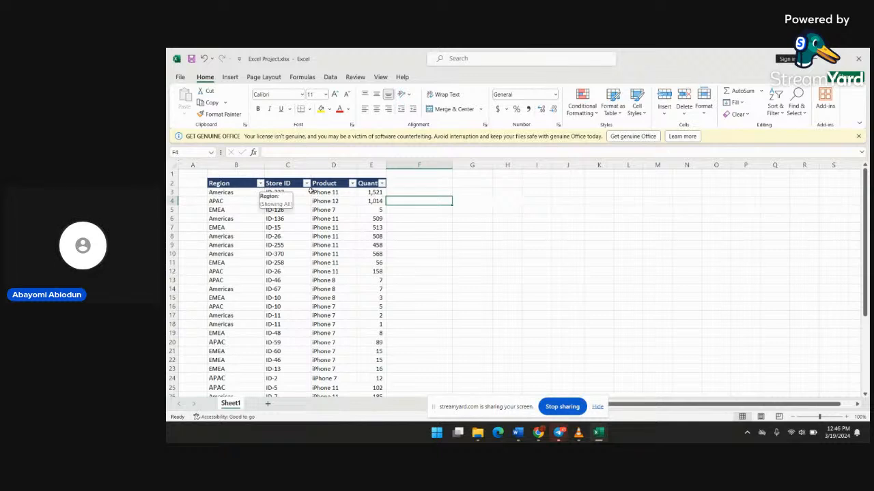
- Filter the Region column to show only the Americas records
{"action": "left_click", "coordinate": [260, 184]}
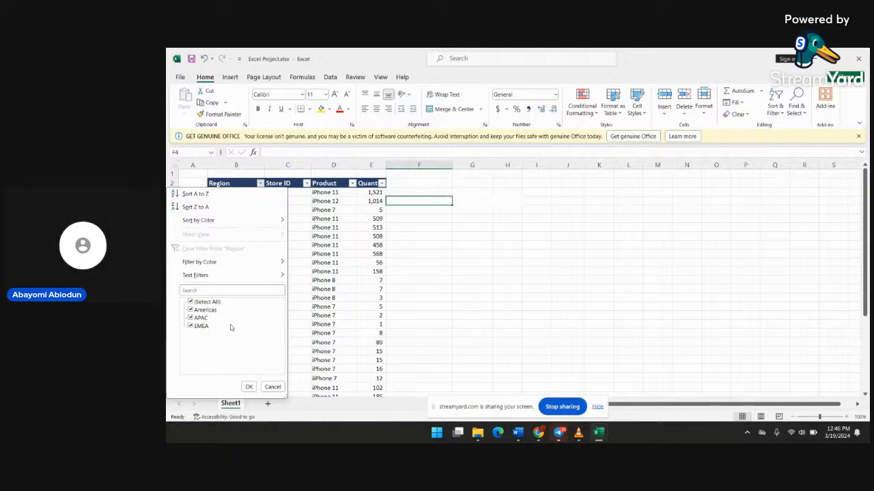
{"action": "left_click", "coordinate": [190, 302]}
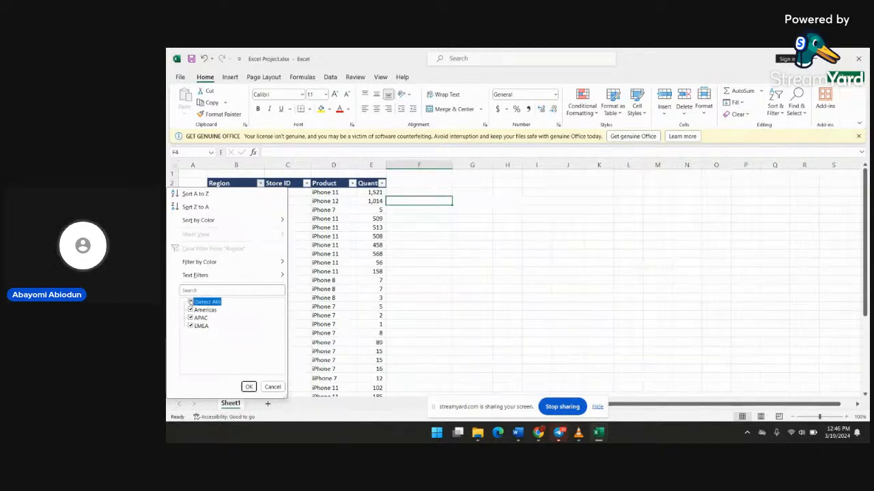
{"action": "left_click", "coordinate": [191, 310]}
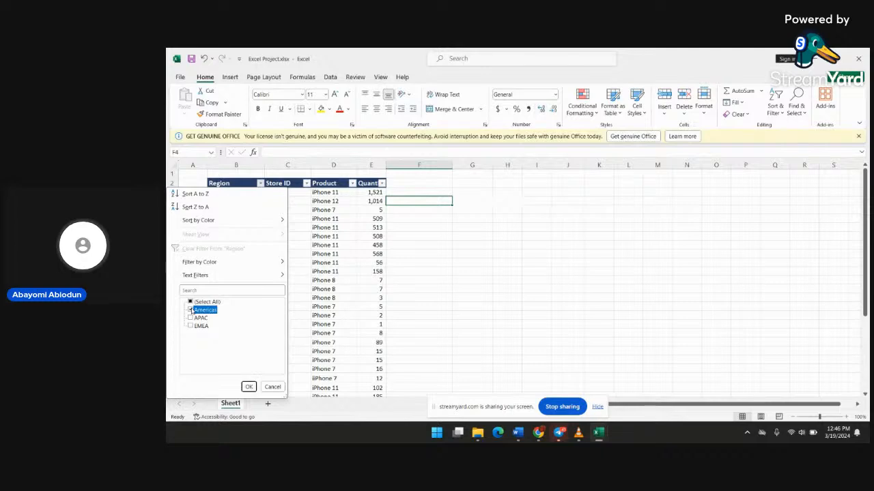
{"action": "left_click", "coordinate": [249, 387]}
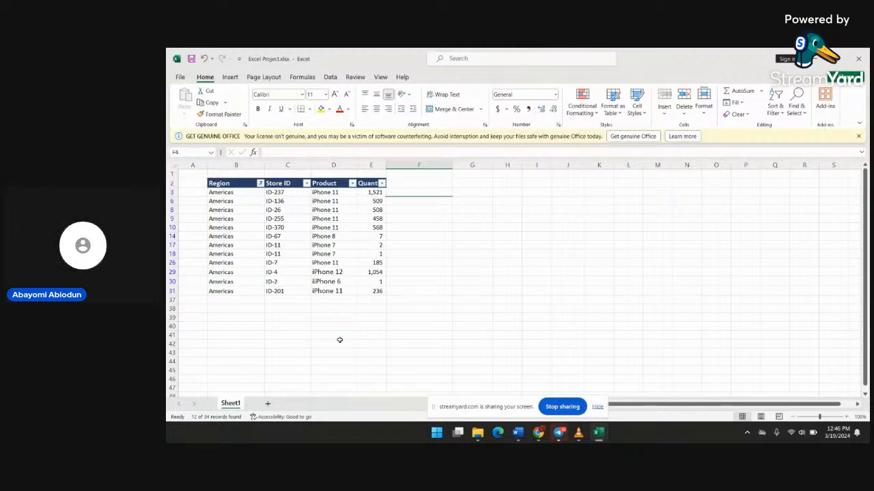
- Change the Region filter to show only the APAC records
{"action": "left_click", "coordinate": [260, 183]}
{"action": "left_click", "coordinate": [191, 318]}
{"action": "left_click", "coordinate": [191, 310]}
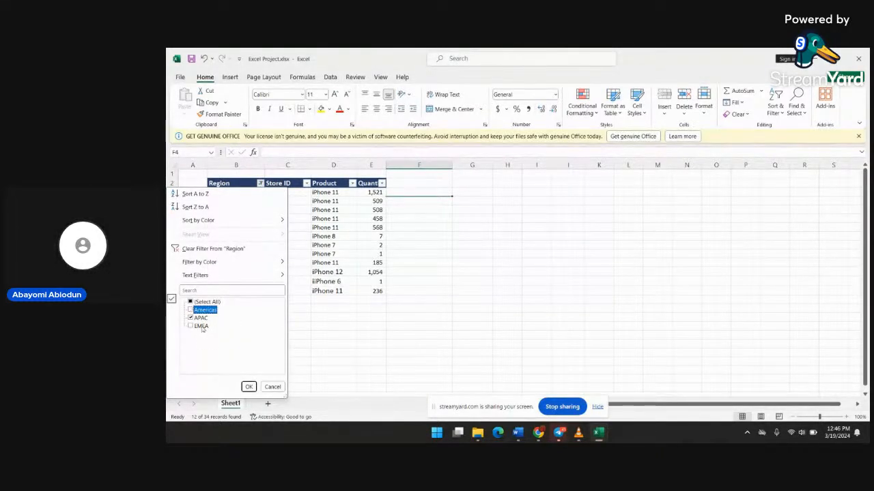
{"action": "left_click", "coordinate": [249, 387]}
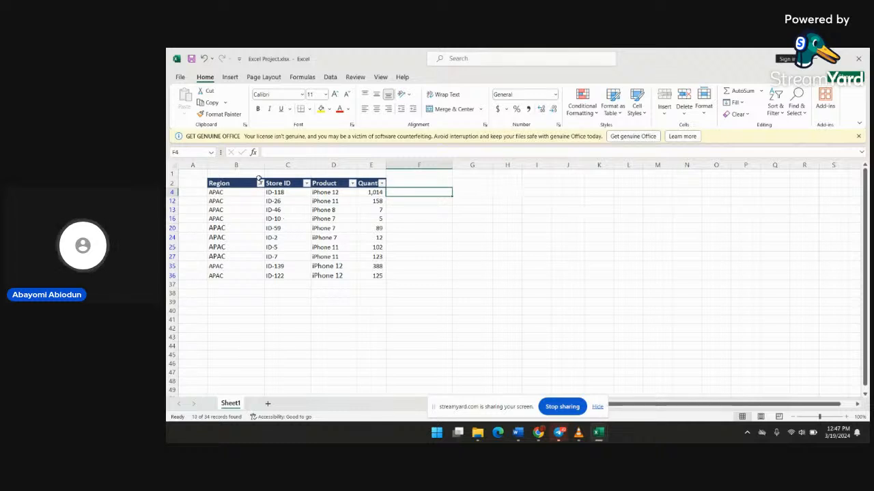
- Change the Region filter to show only the EMEA records
{"action": "left_click", "coordinate": [260, 185]}
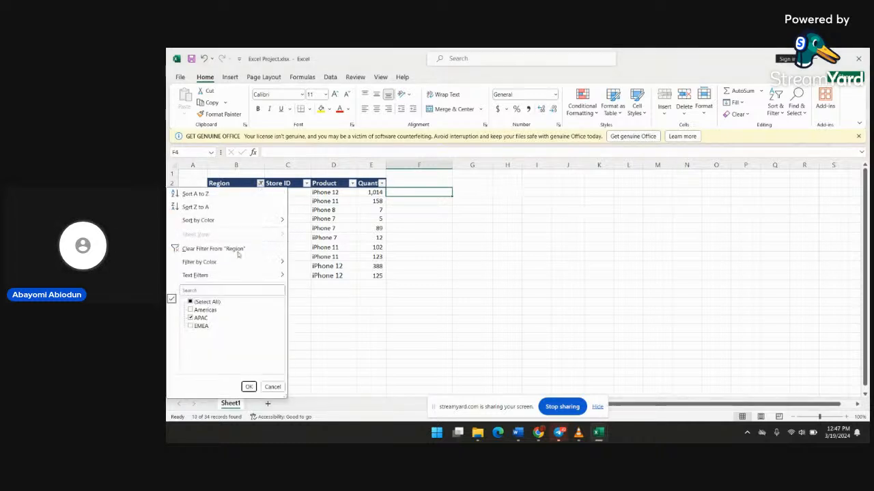
{"action": "left_click", "coordinate": [190, 326]}
{"action": "left_click", "coordinate": [191, 318]}
{"action": "left_click", "coordinate": [249, 387]}
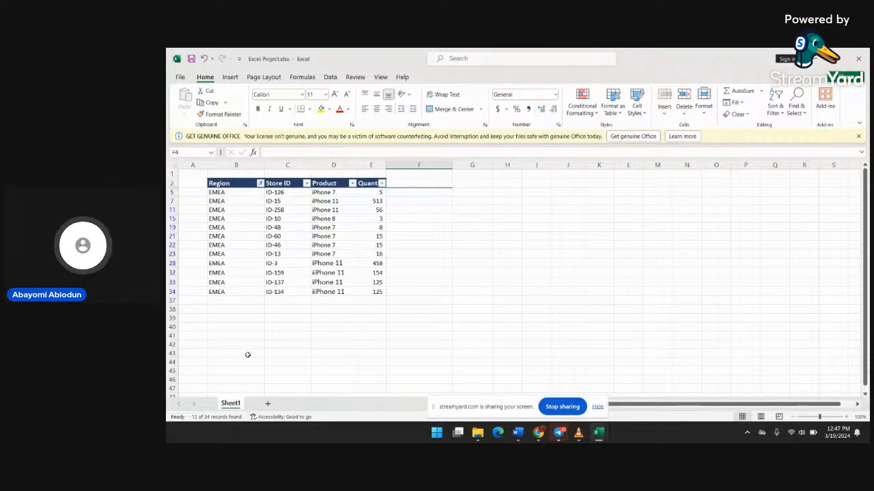
- Clear the Region filter so that the records of all regions are shown again
{"action": "left_click", "coordinate": [259, 182]}
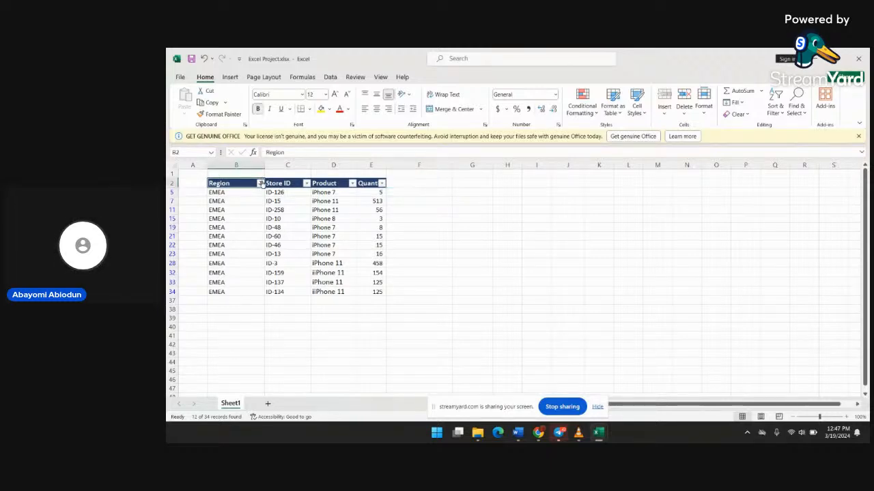
{"action": "left_click", "coordinate": [260, 183]}
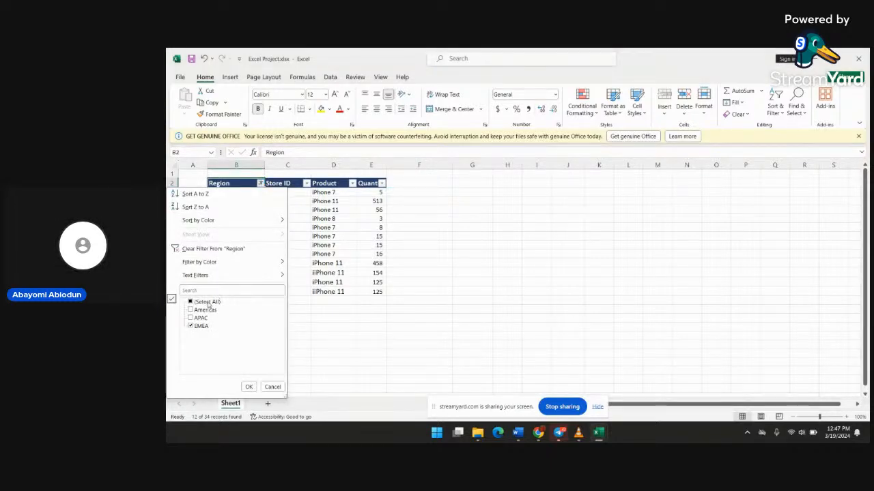
{"action": "left_click", "coordinate": [248, 387]}
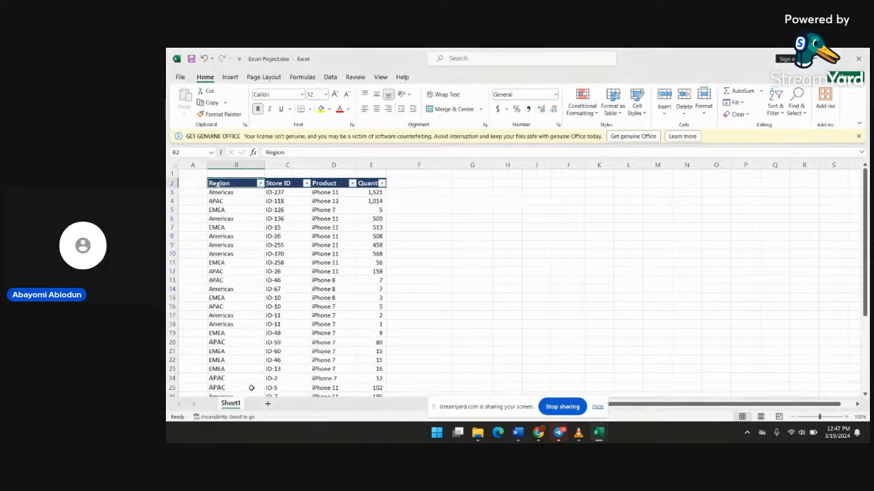
{"action": "scroll", "coordinate": [330, 268], "scroll_direction": "down", "scroll_amount": 10}
{"action": "scroll", "coordinate": [332, 266], "scroll_direction": "up", "scroll_amount": 10}
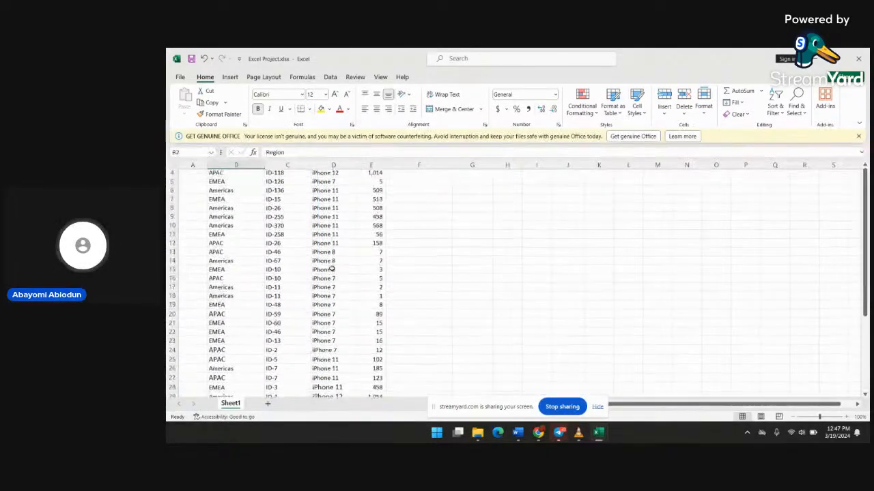
{"action": "scroll", "coordinate": [332, 267], "scroll_direction": "up", "scroll_amount": 1}
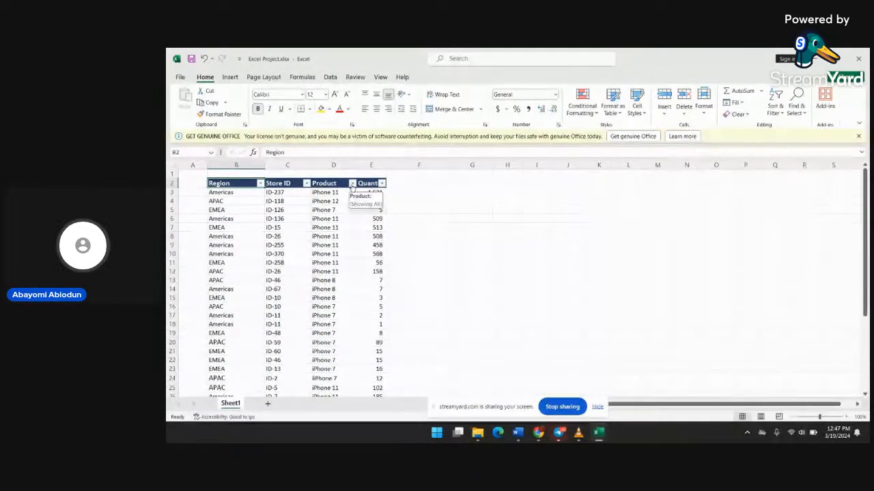
- Filter the Product column to show only the iiPhone 11 records
{"action": "left_click", "coordinate": [351, 183]}
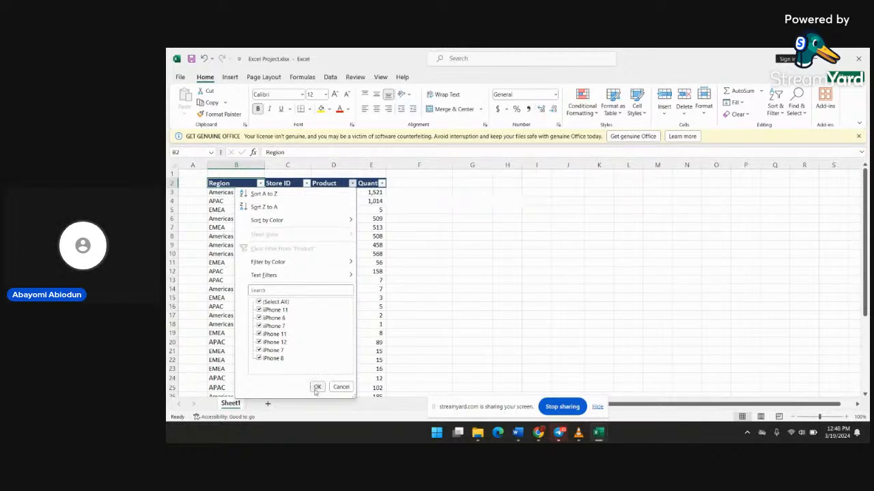
{"action": "left_click", "coordinate": [260, 302]}
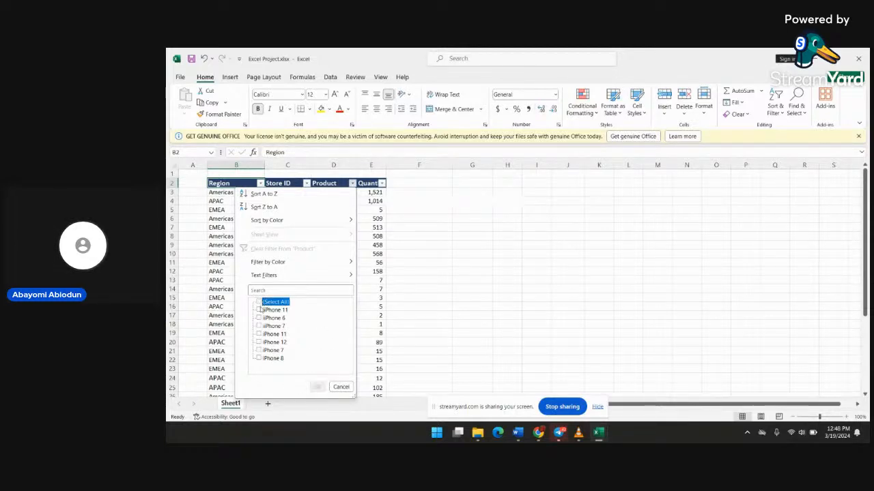
{"action": "left_click", "coordinate": [259, 309]}
{"action": "left_click", "coordinate": [316, 386]}
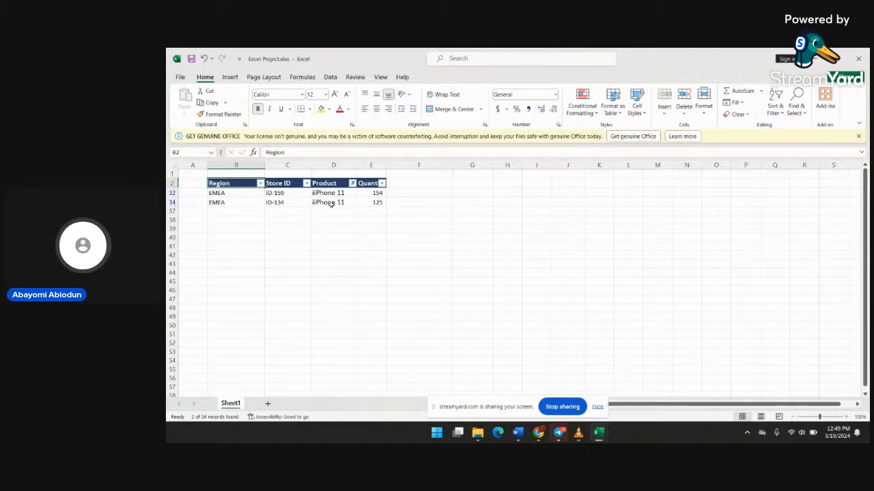
- Change the Product filter to show only the iPhone 11 records
{"action": "left_click", "coordinate": [352, 183]}
{"action": "left_click", "coordinate": [262, 303]}
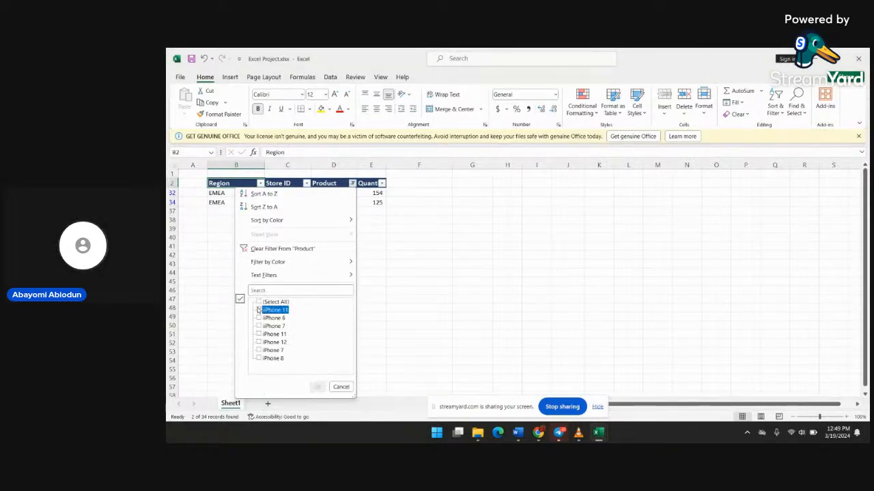
{"action": "left_click", "coordinate": [259, 333]}
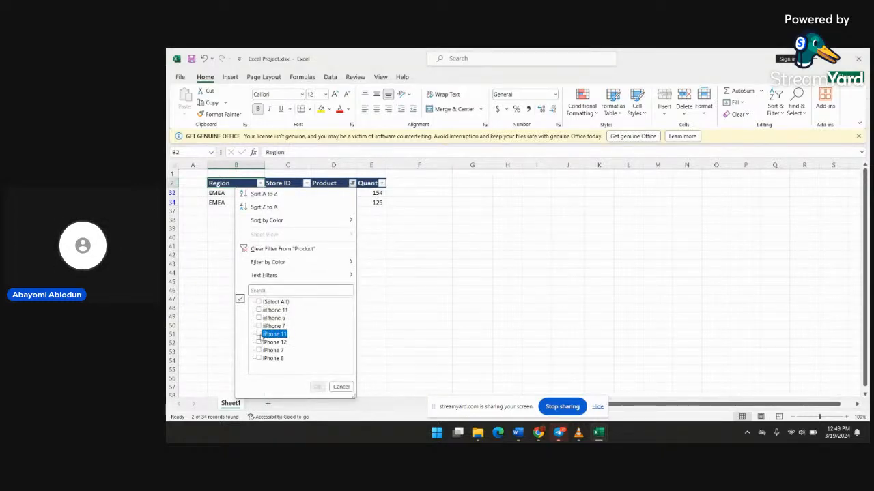
{"action": "left_click", "coordinate": [318, 387]}
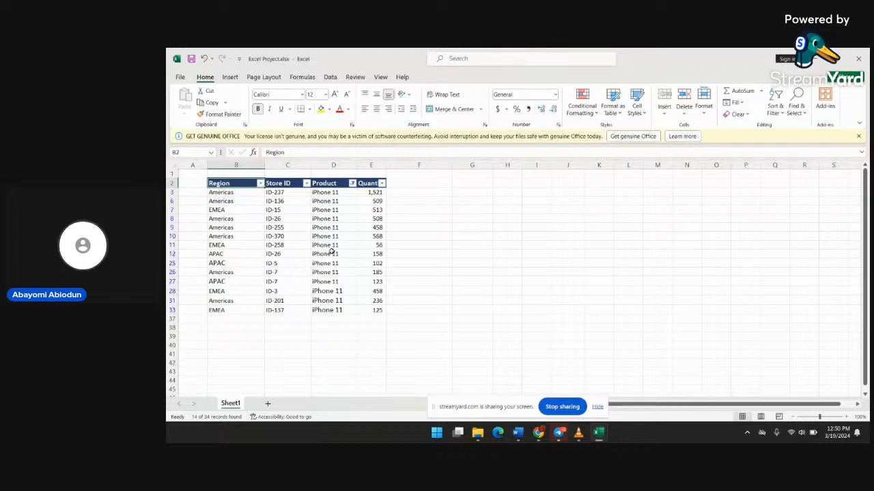
- Reset the Product filter to Select All so that every product is listed
{"action": "left_click", "coordinate": [353, 183]}
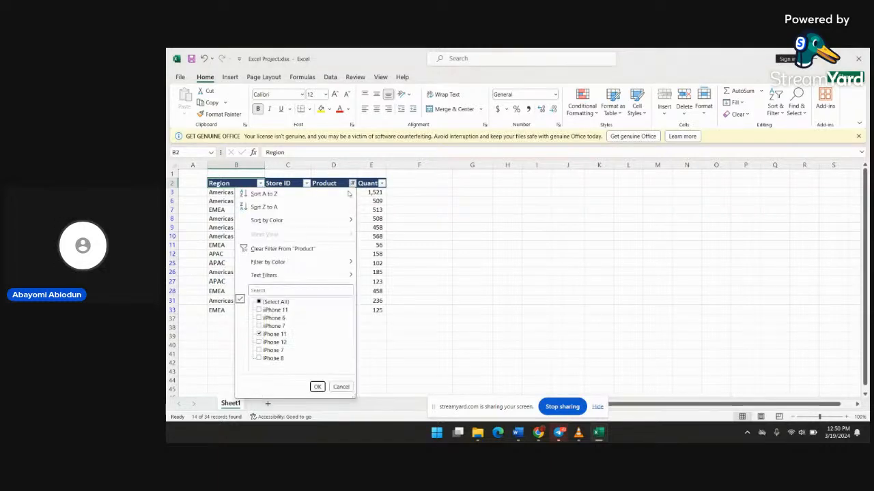
{"action": "left_click", "coordinate": [259, 334]}
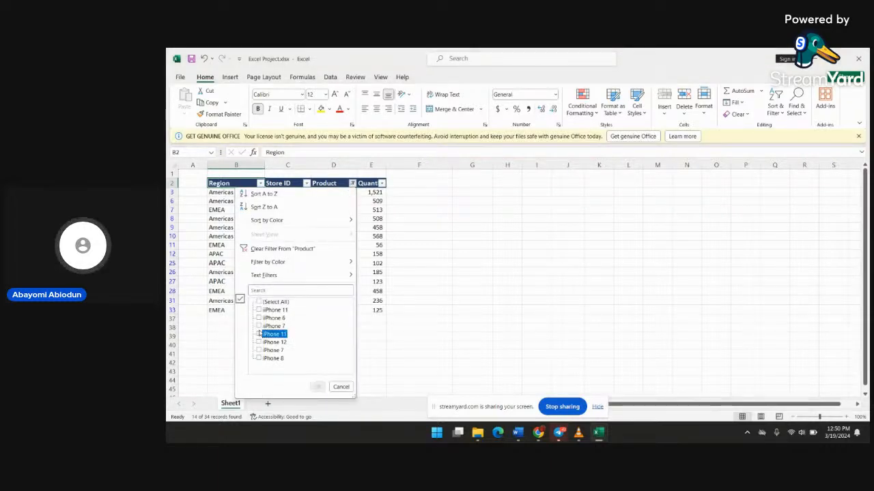
{"action": "left_click", "coordinate": [259, 302]}
{"action": "left_click", "coordinate": [317, 386]}
{"action": "scroll", "coordinate": [312, 318], "scroll_direction": "down", "scroll_amount": 2}
{"action": "scroll", "coordinate": [312, 321], "scroll_direction": "up", "scroll_amount": 2}
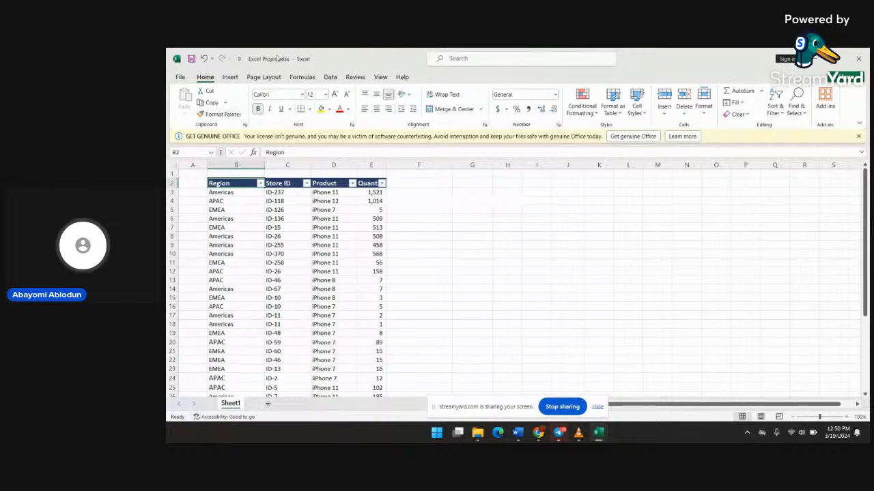
- Start a Find for the misspelt product name iiPhone and expand the search options
{"action": "left_click", "coordinate": [804, 118]}
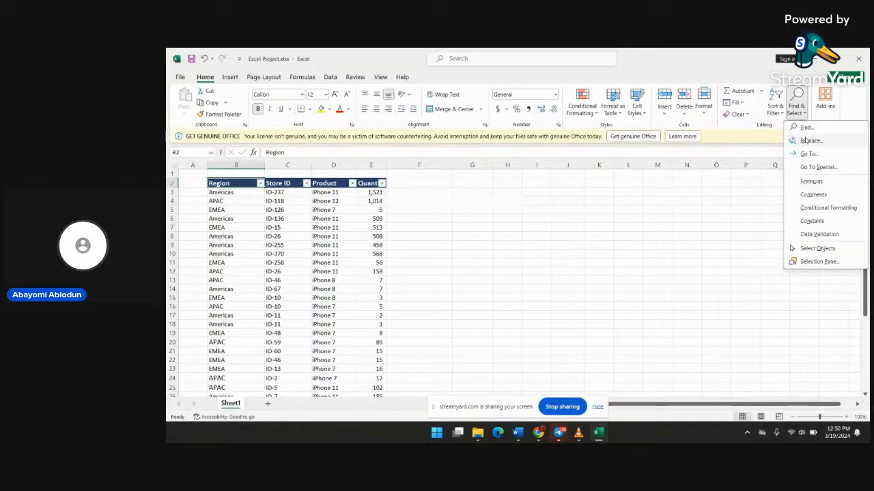
{"action": "left_click", "coordinate": [805, 128]}
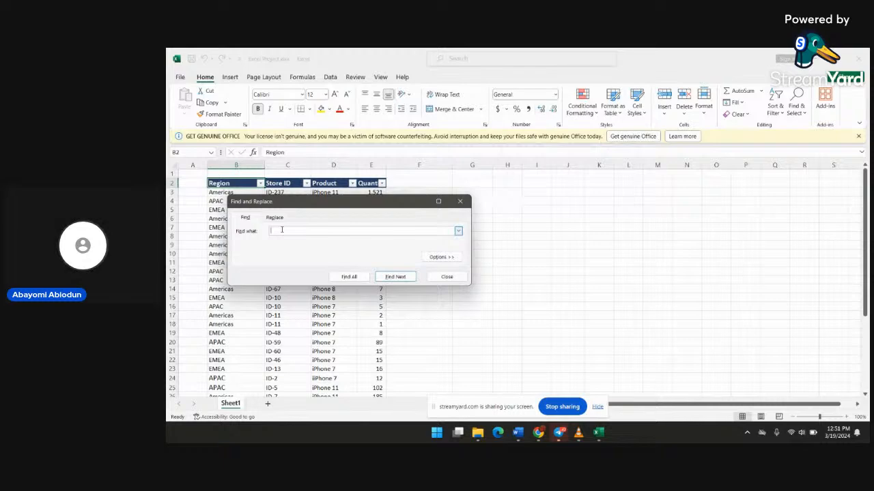
{"action": "type", "text": "phone"}
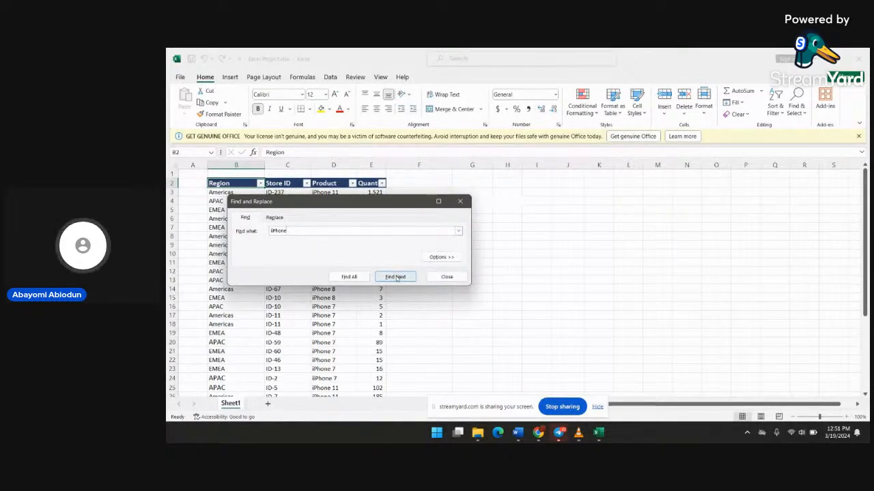
{"action": "left_click", "coordinate": [442, 257]}
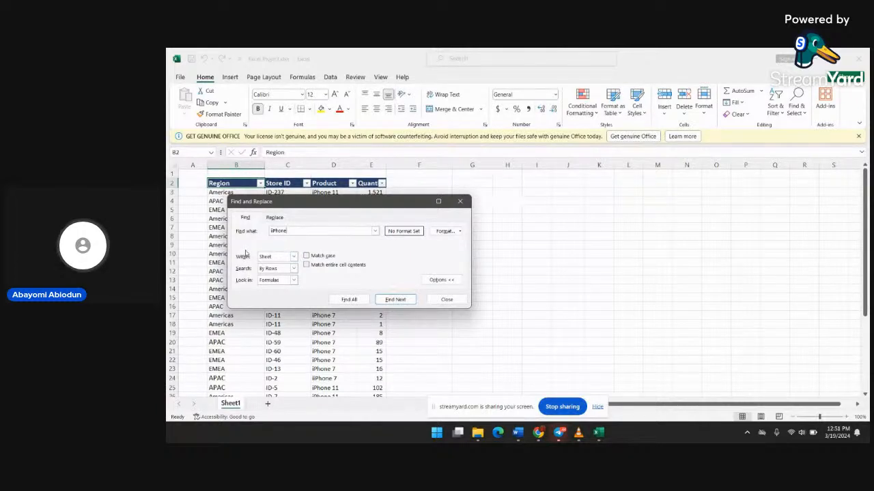
- Set the search to run by rows and look in formulas, with Match case and Match entire cell contents enabled
{"action": "left_click", "coordinate": [293, 270]}
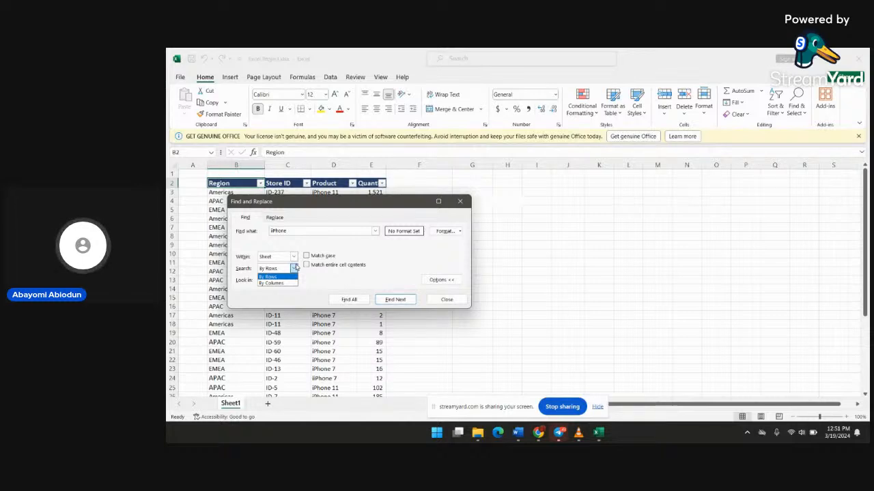
{"action": "left_click", "coordinate": [277, 283]}
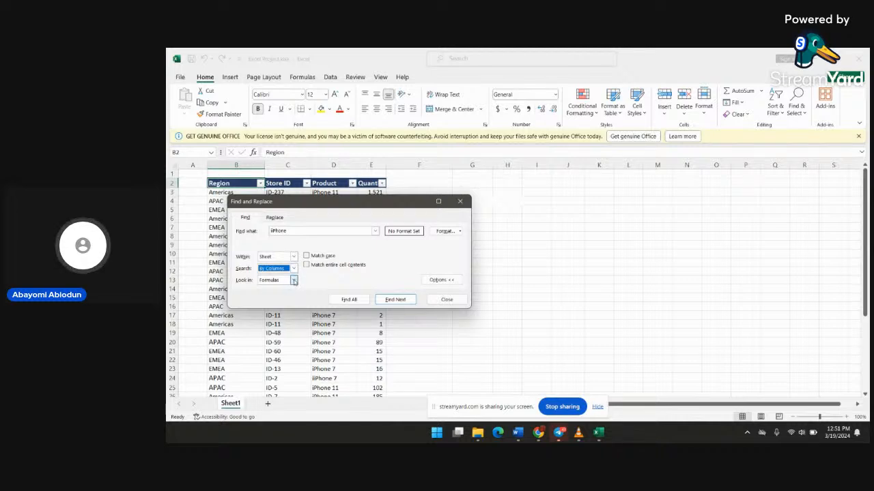
{"action": "left_click", "coordinate": [293, 281]}
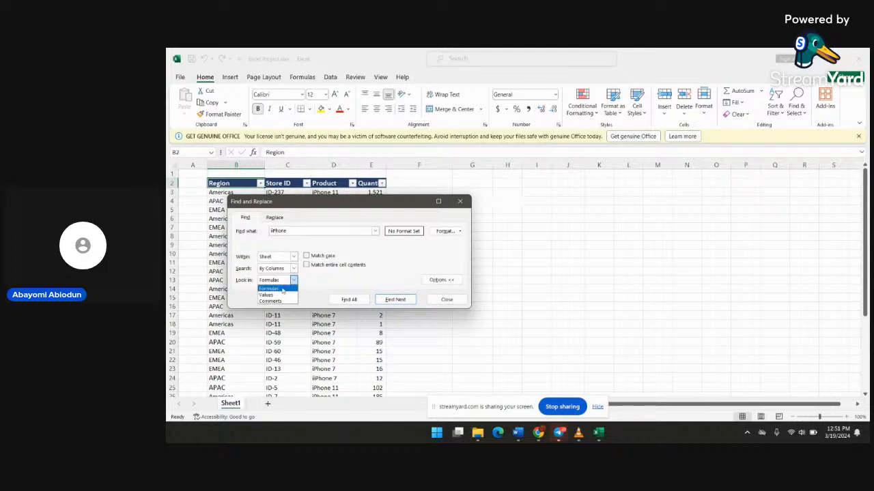
{"action": "left_click", "coordinate": [284, 288]}
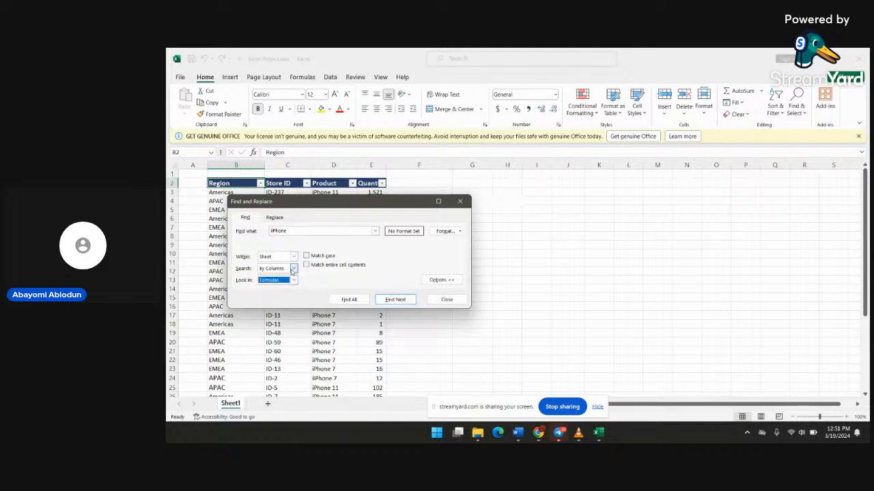
{"action": "left_click", "coordinate": [293, 270]}
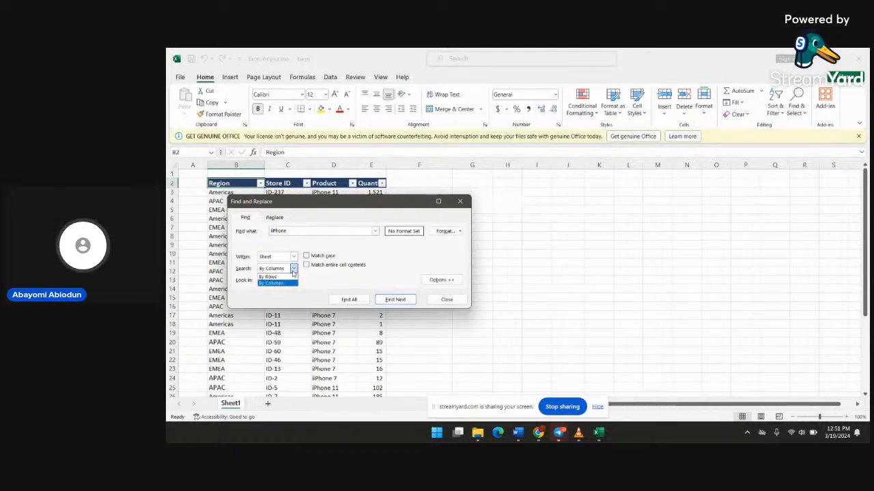
{"action": "left_click", "coordinate": [273, 276]}
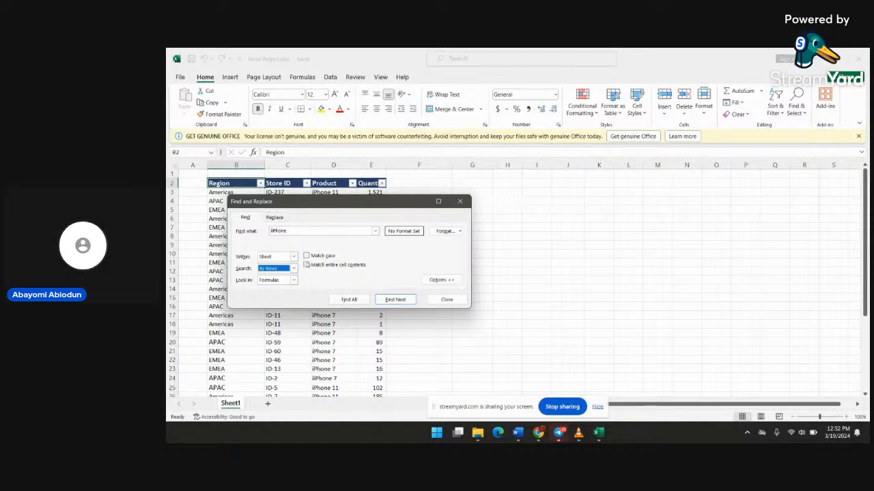
{"action": "left_click", "coordinate": [307, 257]}
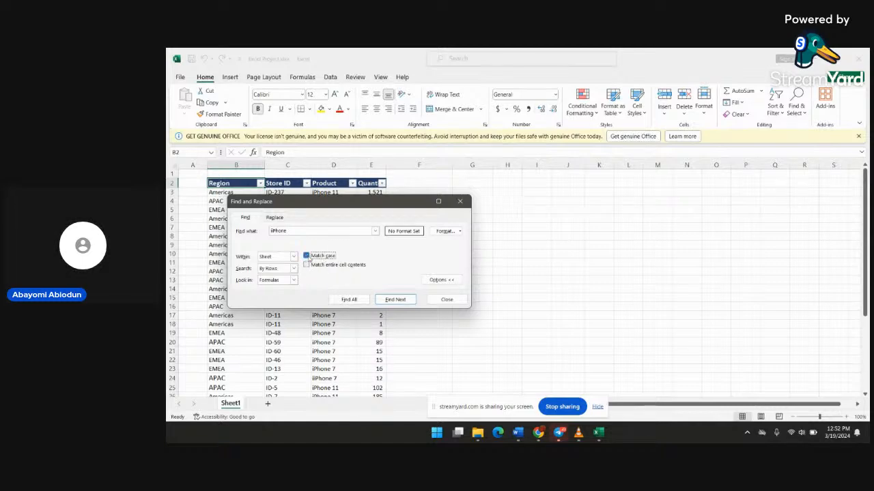
{"action": "left_click", "coordinate": [306, 264]}
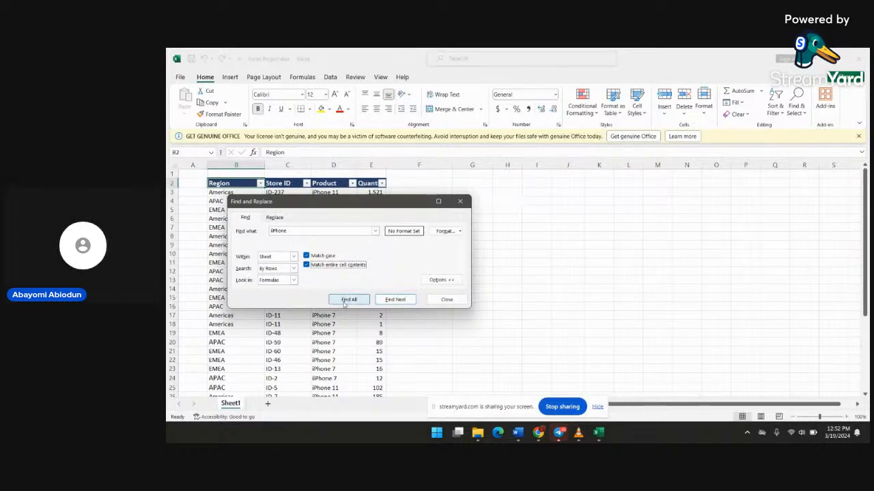
- Search the sheet for the next occurrence of iiPhone and dismiss the resulting message
{"action": "left_click", "coordinate": [442, 281]}
{"action": "left_click", "coordinate": [442, 258]}
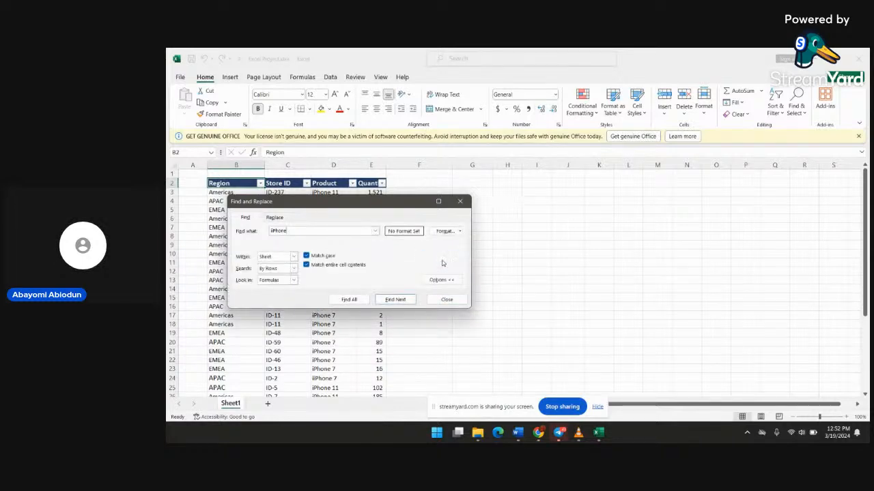
{"action": "left_click", "coordinate": [395, 300]}
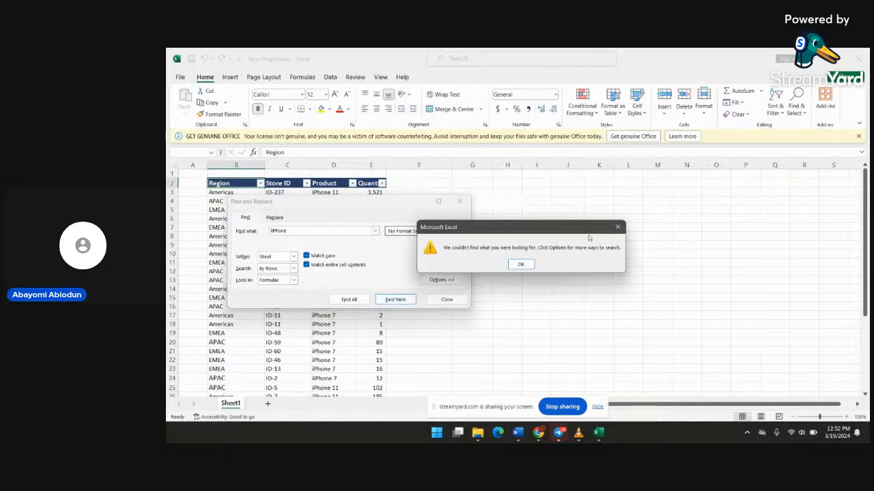
{"action": "left_click", "coordinate": [618, 228]}
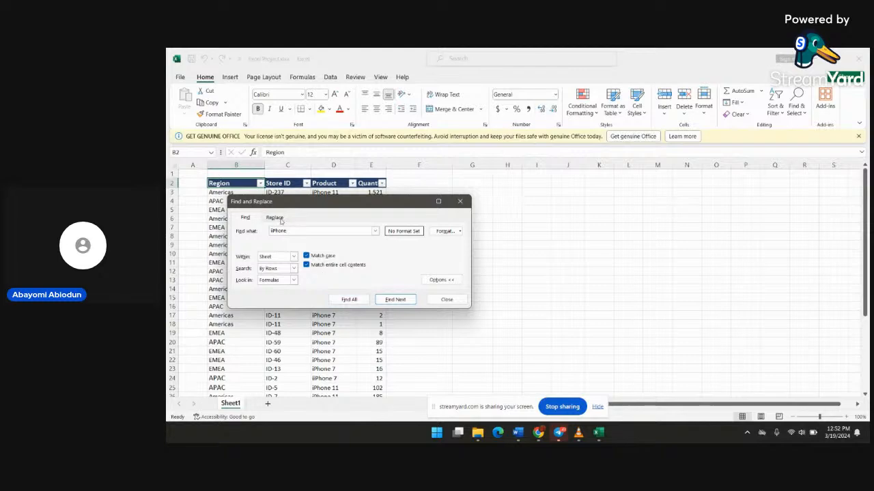
- Try to replace all occurrences of iiPhone with iPhone on the sheet
{"action": "left_click", "coordinate": [274, 217]}
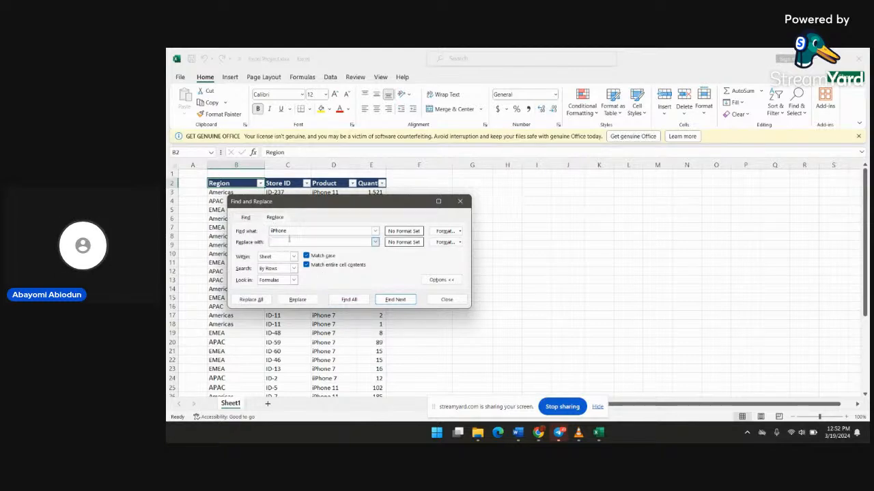
{"action": "left_click", "coordinate": [279, 241]}
{"action": "type", "text": "Ph"}
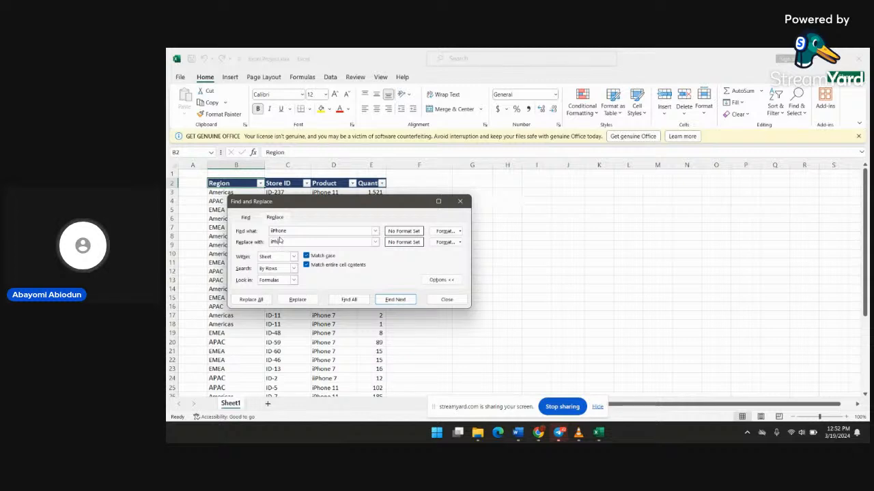
{"action": "type", "text": "one"}
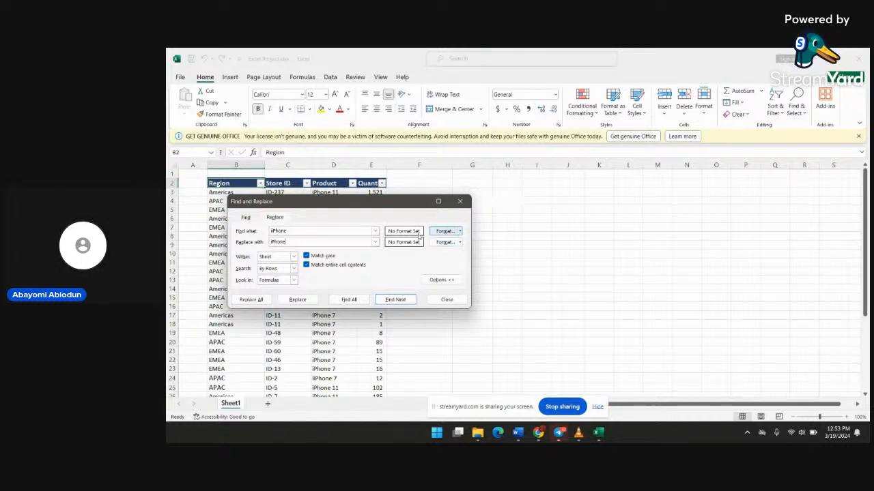
{"action": "left_click", "coordinate": [261, 301]}
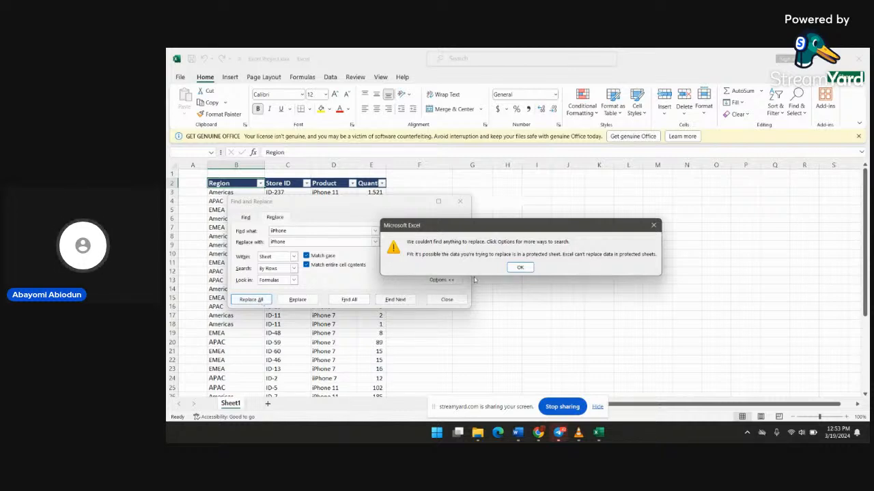
{"action": "left_click", "coordinate": [520, 267]}
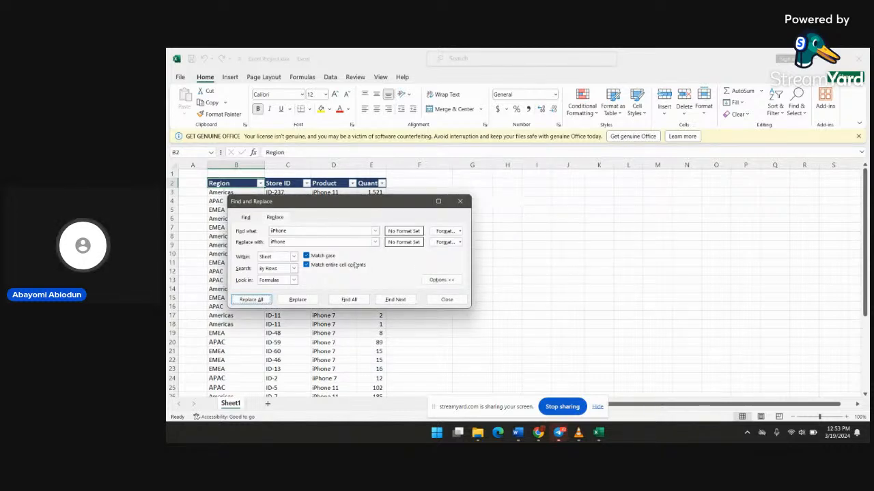
- Try to replace all occurrences of iiPhone with iPhone using a search by columns
{"action": "left_click", "coordinate": [293, 271]}
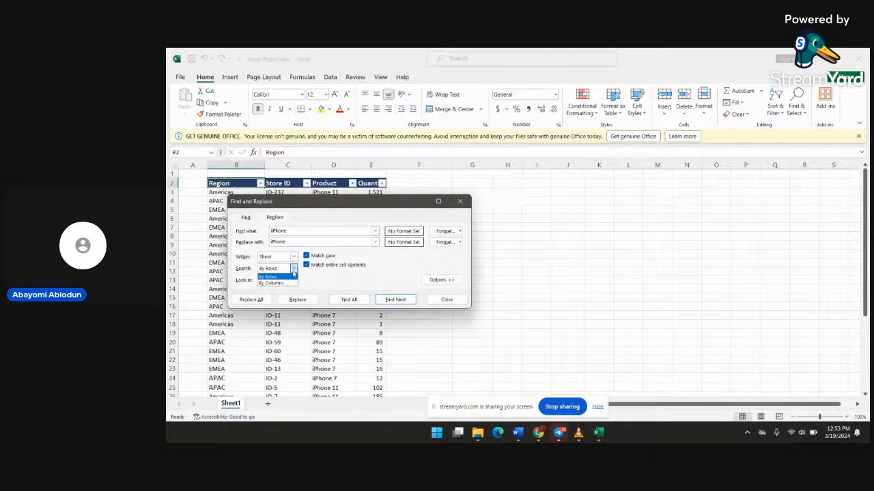
{"action": "left_click", "coordinate": [272, 285]}
{"action": "left_click", "coordinate": [251, 300]}
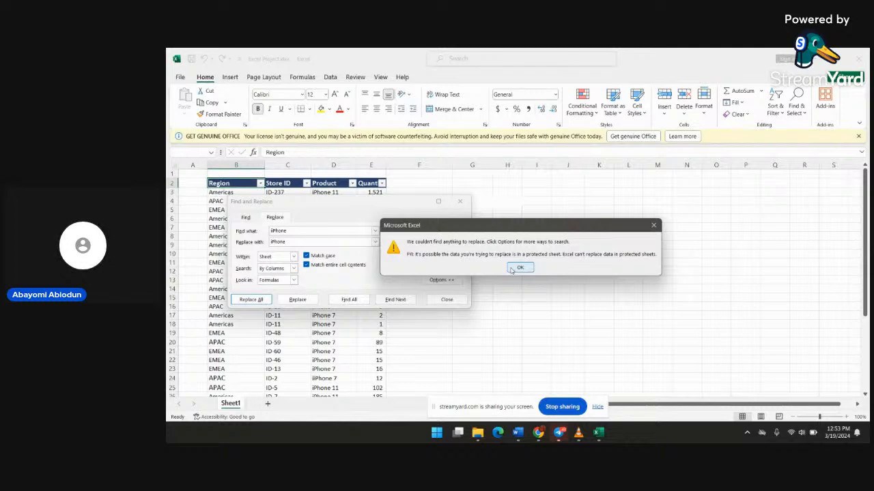
{"action": "left_click", "coordinate": [518, 267]}
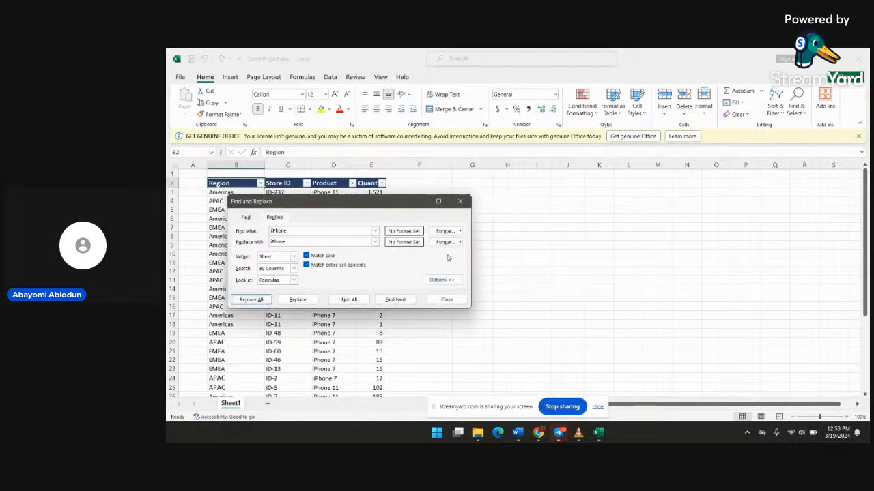
{"action": "left_click", "coordinate": [450, 277]}
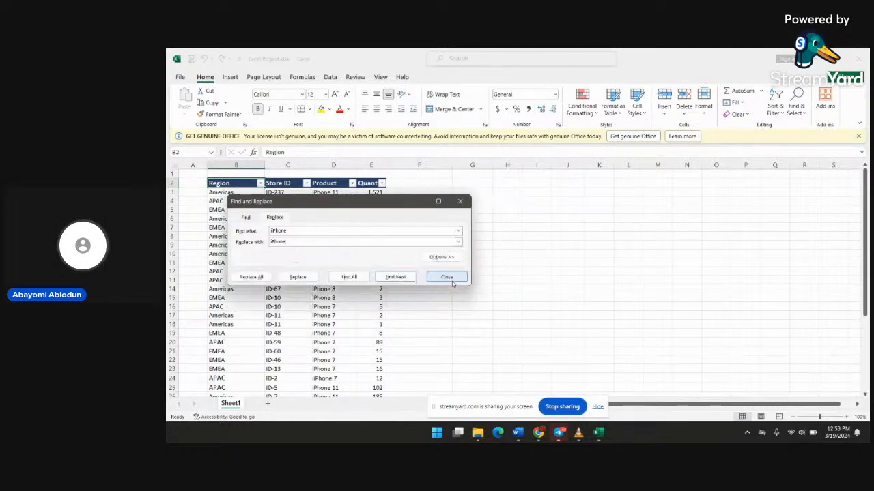
{"action": "left_click", "coordinate": [441, 257]}
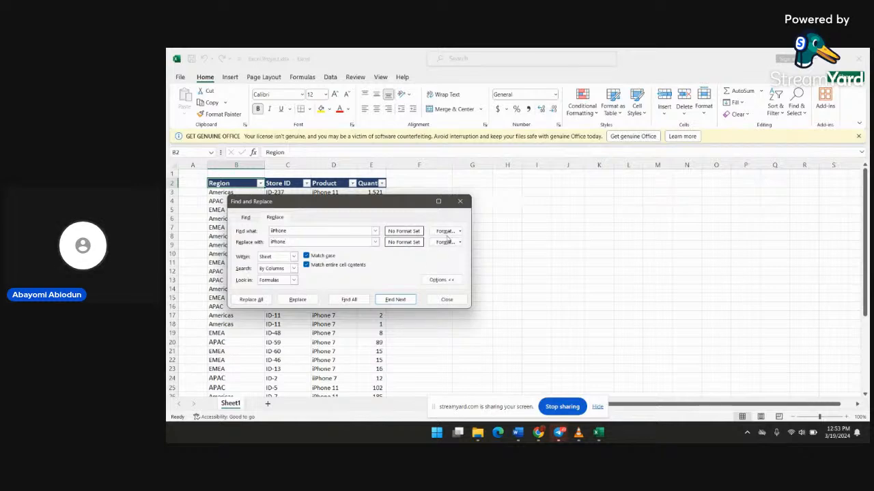
{"action": "left_click", "coordinate": [375, 231]}
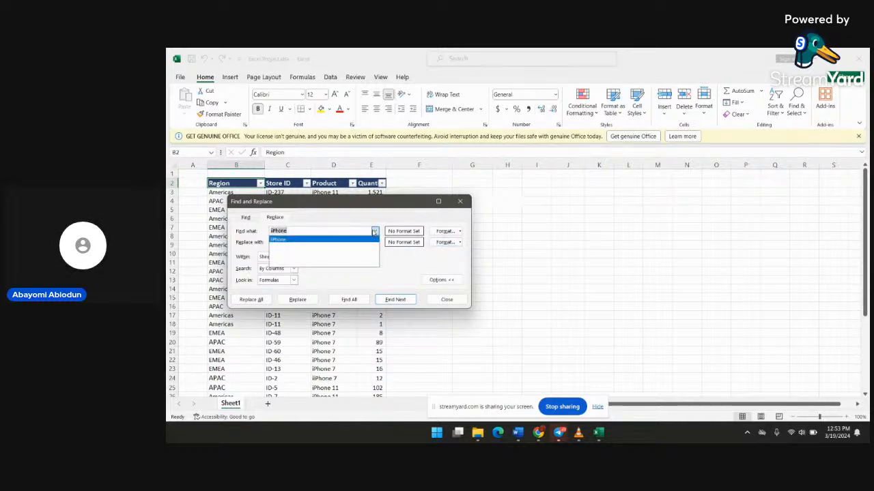
{"action": "left_click", "coordinate": [354, 241]}
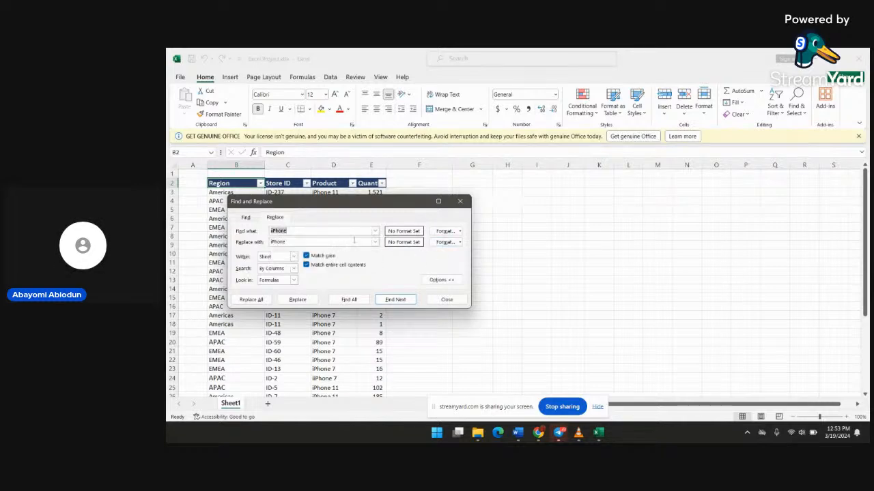
{"action": "left_click", "coordinate": [453, 232]}
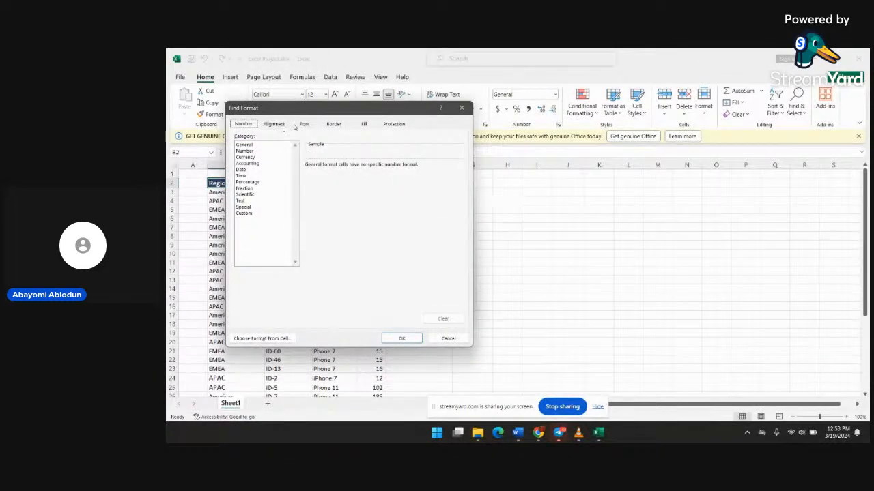
{"action": "left_click", "coordinate": [461, 109]}
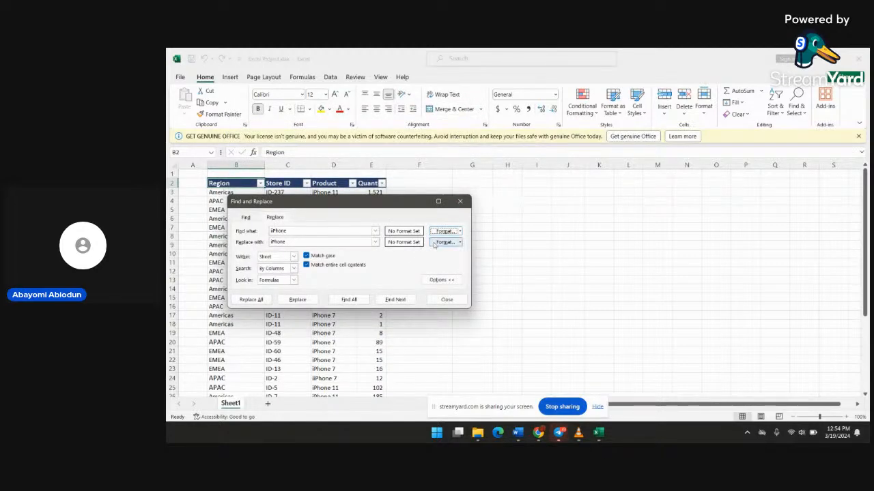
{"action": "left_click", "coordinate": [460, 242]}
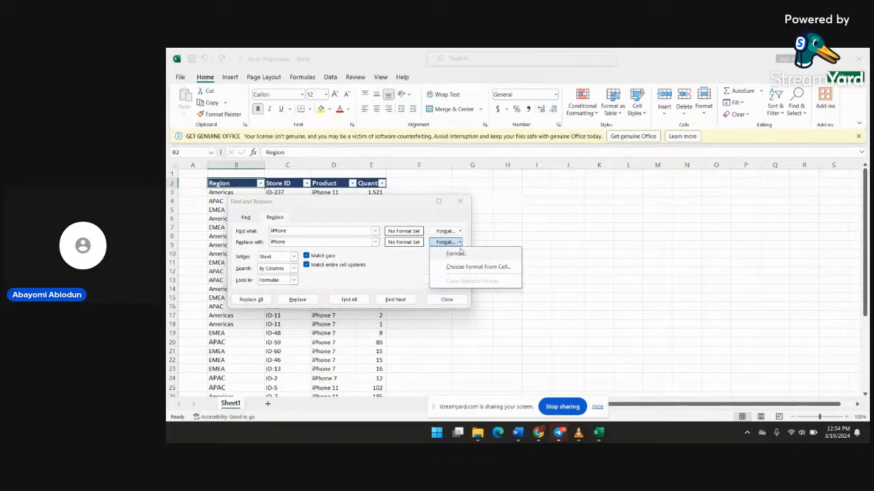
{"action": "left_click", "coordinate": [466, 267]}
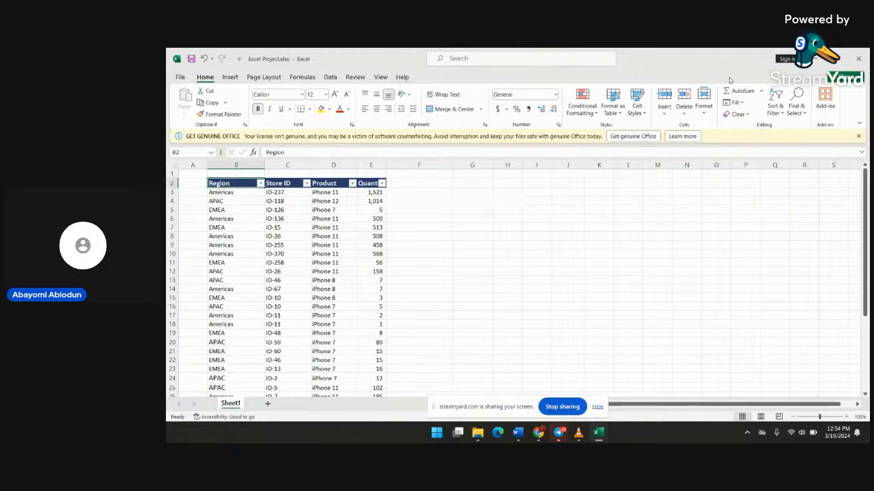
- Reopen the replacement of iiPhone with iPhone, turn off Match entire cell contents and set the search to run by rows
{"action": "left_click", "coordinate": [795, 106]}
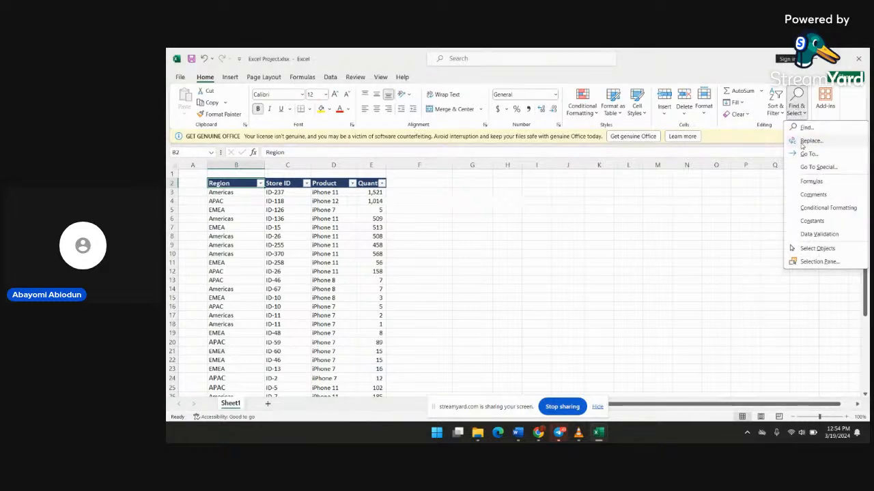
{"action": "left_click", "coordinate": [805, 129]}
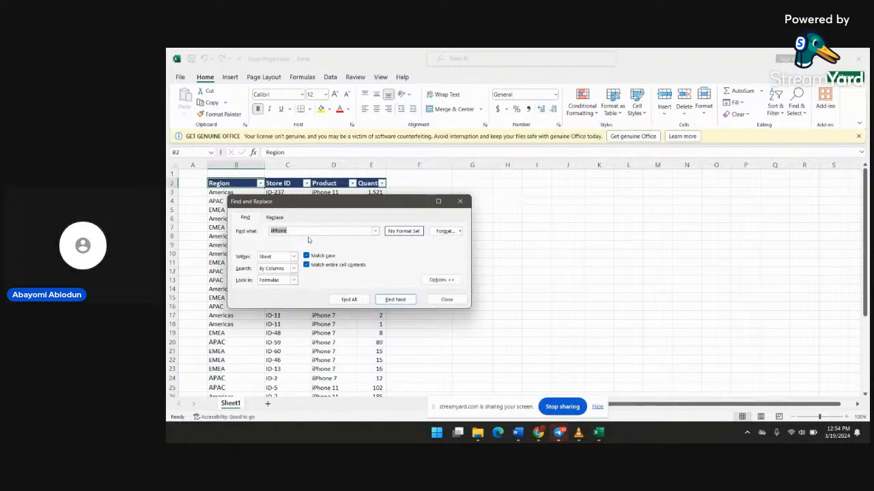
{"action": "left_click", "coordinate": [275, 218]}
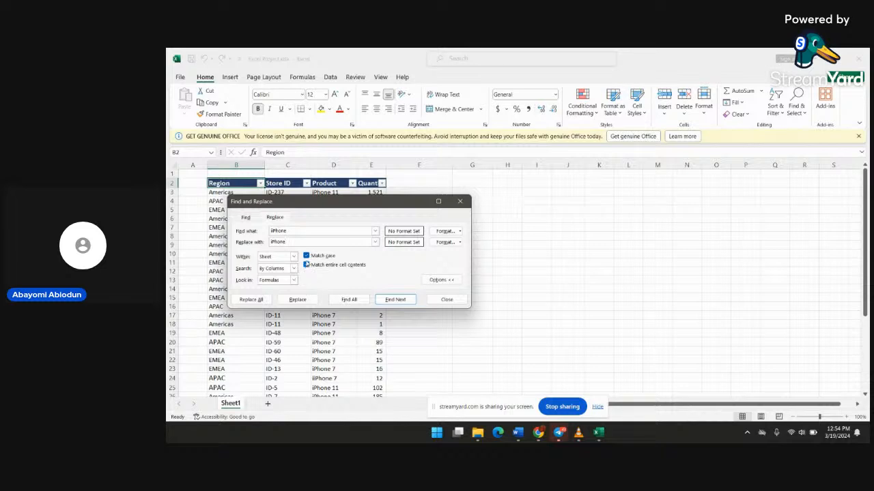
{"action": "left_click", "coordinate": [307, 265]}
{"action": "left_click", "coordinate": [293, 269]}
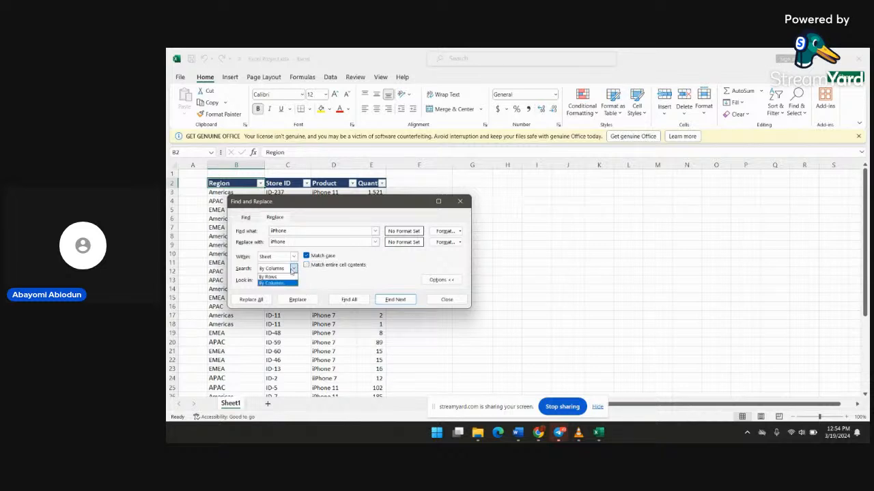
{"action": "left_click", "coordinate": [277, 277]}
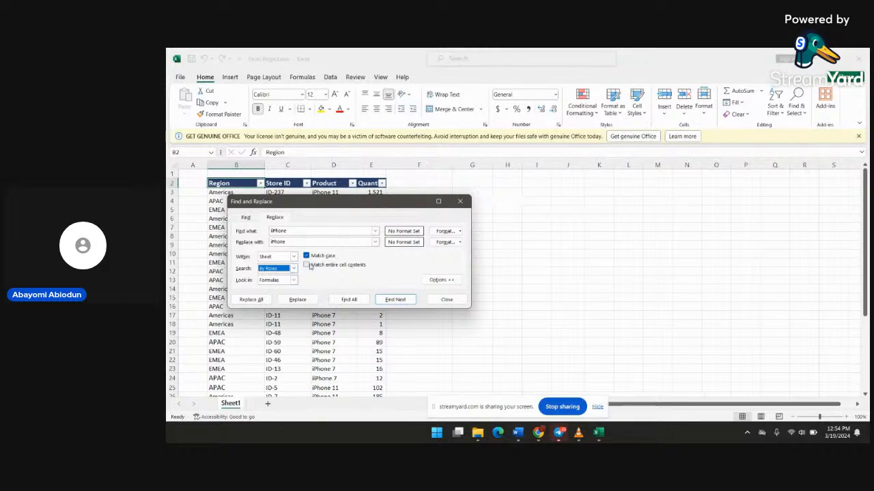
- List all cells on the sheet that contain iiPhone and review the matches
{"action": "left_click", "coordinate": [350, 300]}
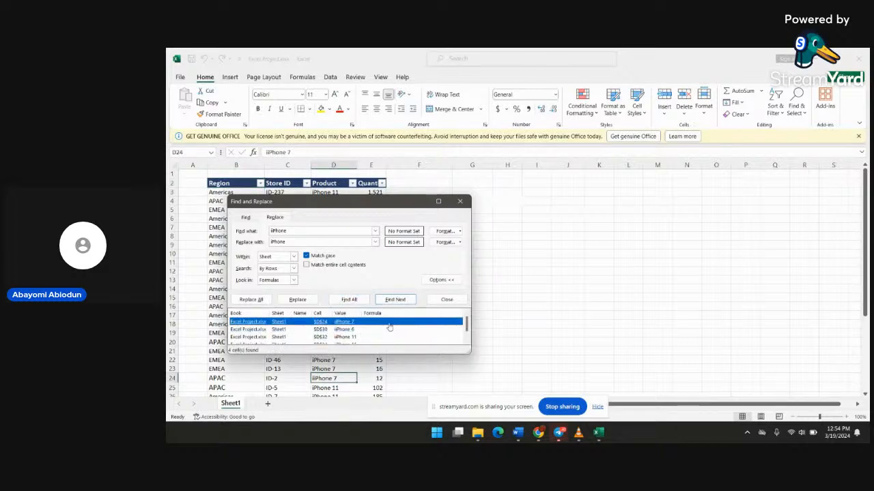
{"action": "scroll", "coordinate": [393, 330], "scroll_direction": "down", "scroll_amount": 1}
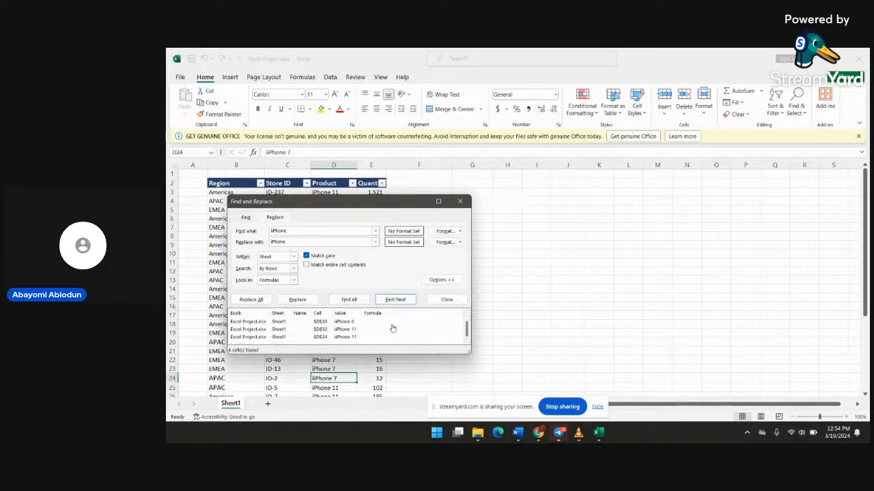
{"action": "scroll", "coordinate": [392, 329], "scroll_direction": "up", "scroll_amount": 1}
{"action": "scroll", "coordinate": [393, 328], "scroll_direction": "down", "scroll_amount": 1}
{"action": "left_click", "coordinate": [350, 300]}
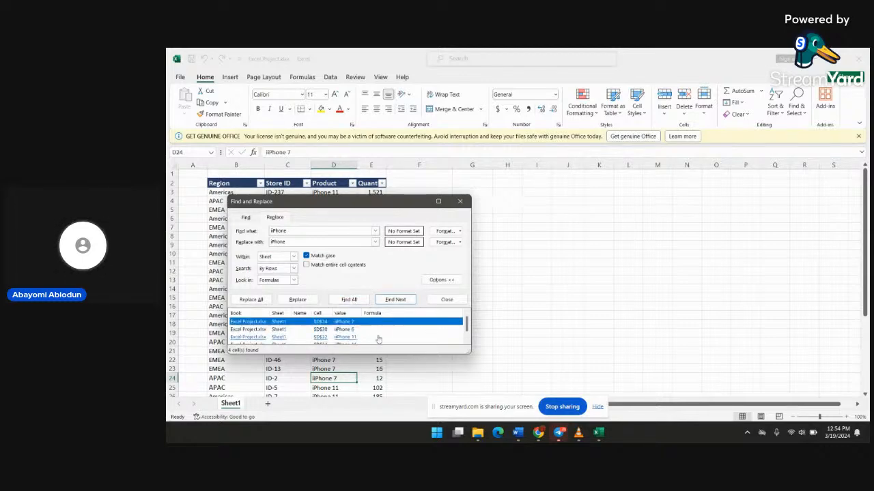
{"action": "scroll", "coordinate": [379, 339], "scroll_direction": "down", "scroll_amount": 1}
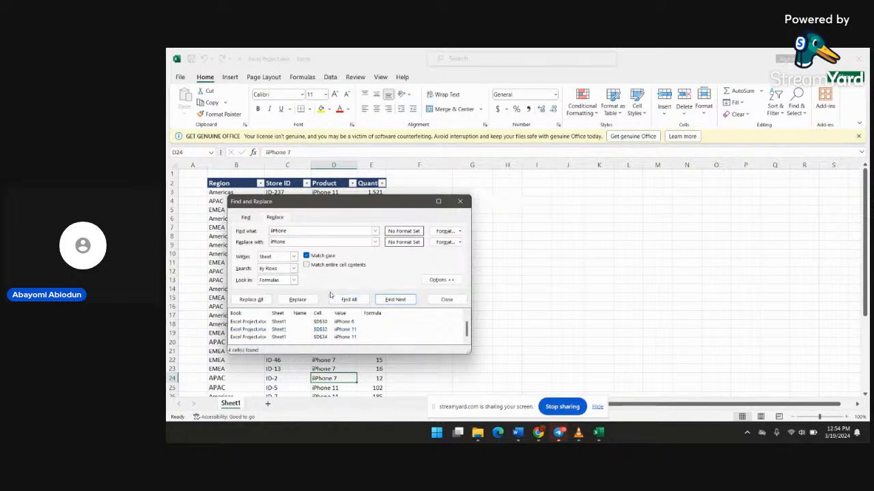
- Replace every iiPhone on the sheet with iPhone and close Find and Replace
{"action": "left_click", "coordinate": [261, 301]}
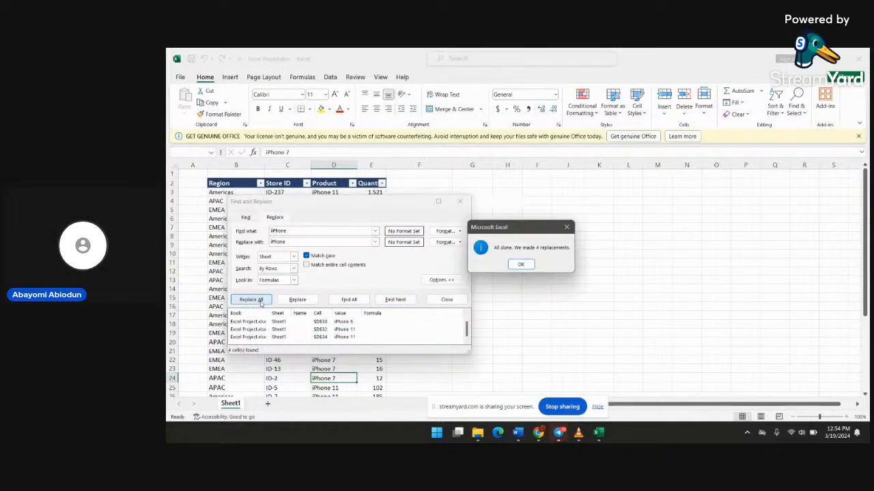
{"action": "left_click", "coordinate": [520, 265]}
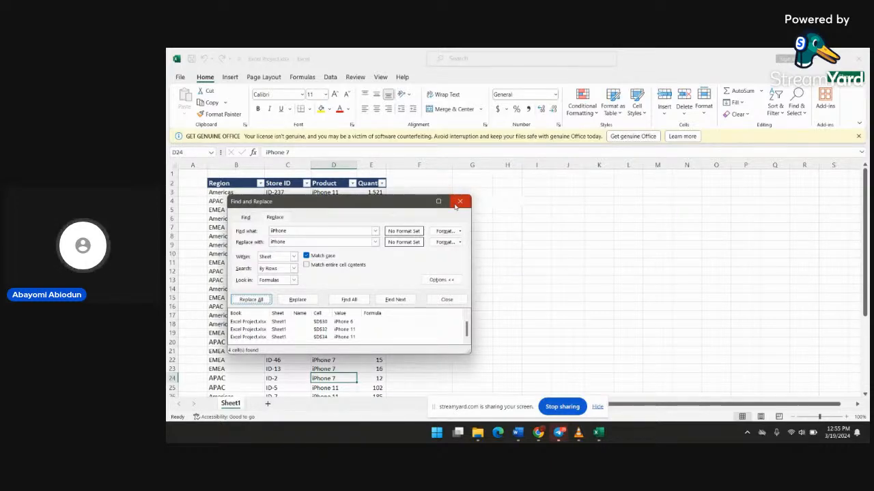
{"action": "left_click", "coordinate": [463, 206]}
- Check the Product filter values and the Product column for remaining misspelt names, keeping all products selected
{"action": "left_click", "coordinate": [352, 183]}
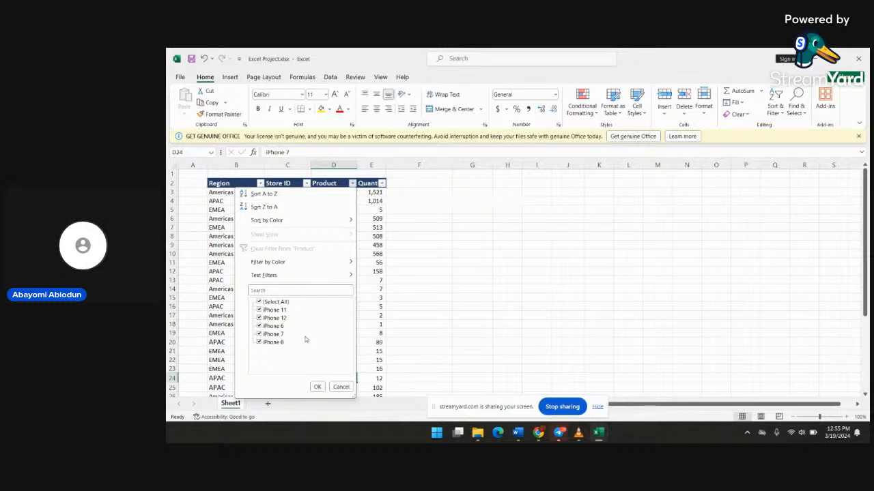
{"action": "left_click", "coordinate": [317, 387]}
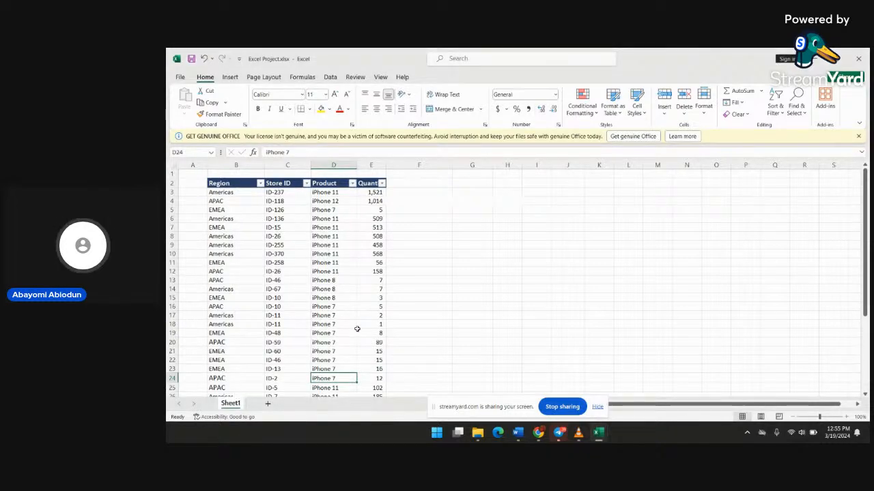
{"action": "scroll", "coordinate": [357, 329], "scroll_direction": "down", "scroll_amount": 4}
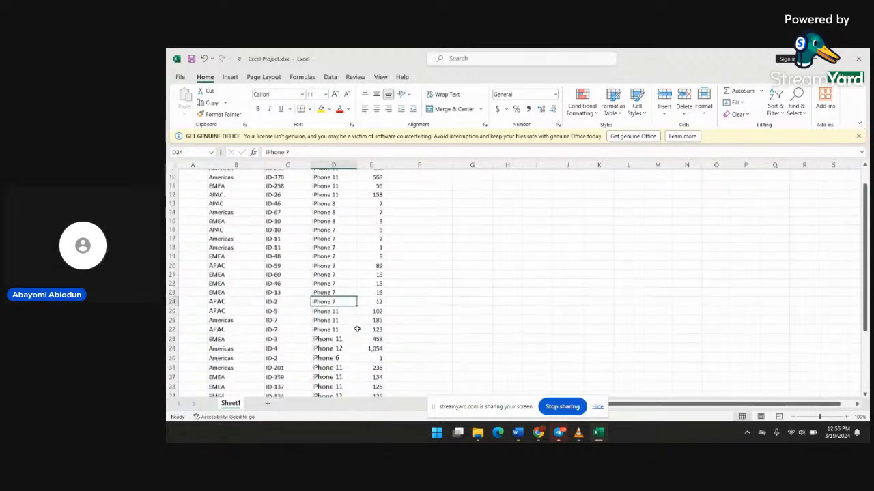
{"action": "scroll", "coordinate": [357, 329], "scroll_direction": "up", "scroll_amount": 4}
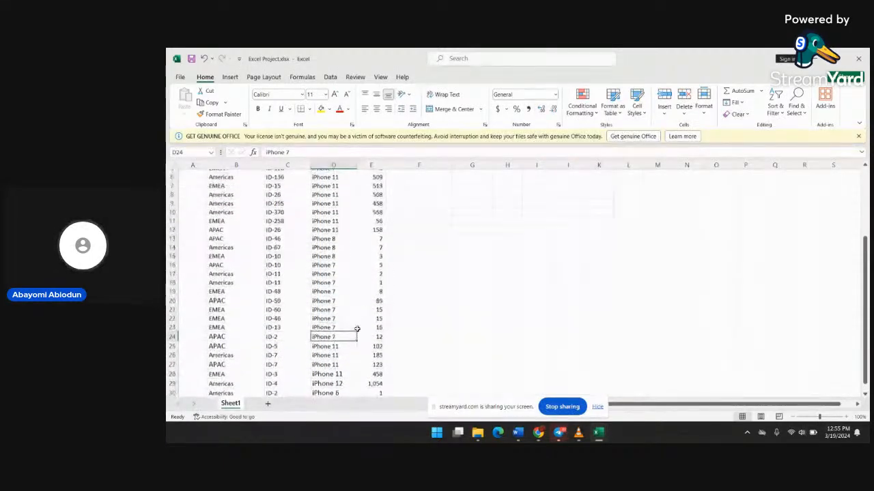
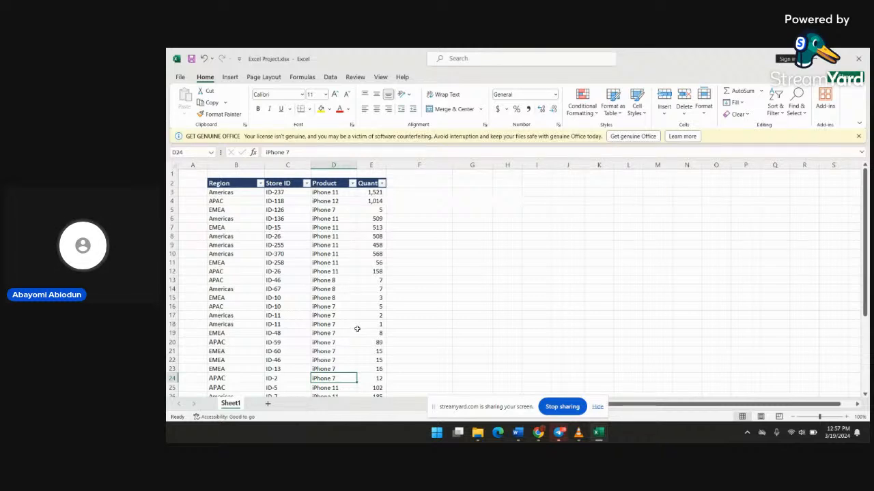
- Calculate the minimum of the Quantity values in cell G6 with =MIN(E3:E36)
{"action": "left_click", "coordinate": [449, 244]}
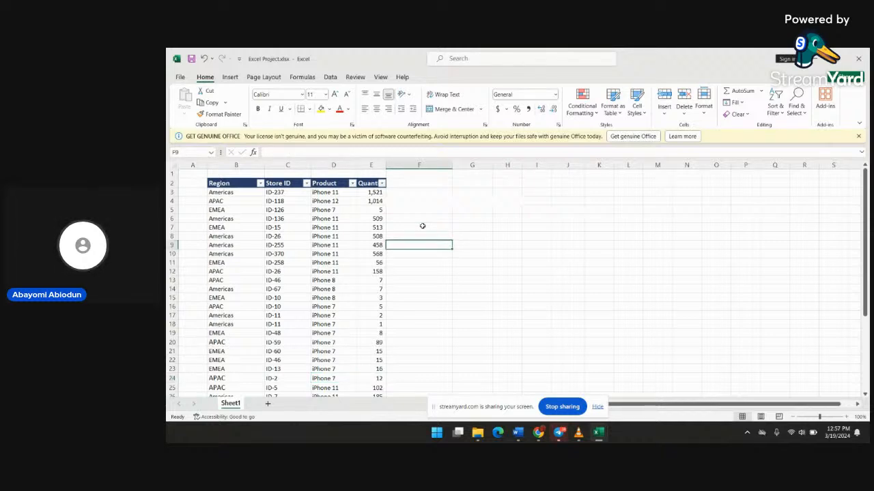
{"action": "left_click", "coordinate": [480, 221]}
{"action": "type", "text": "="}
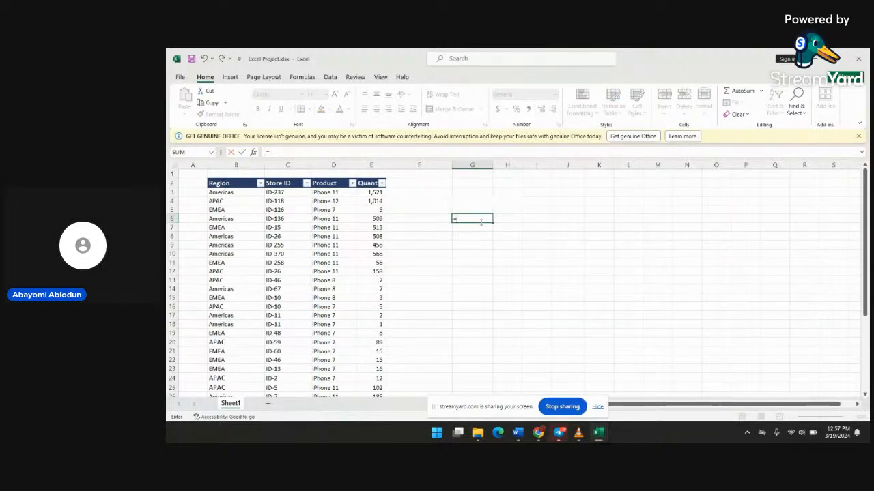
{"action": "type", "text": "min"}
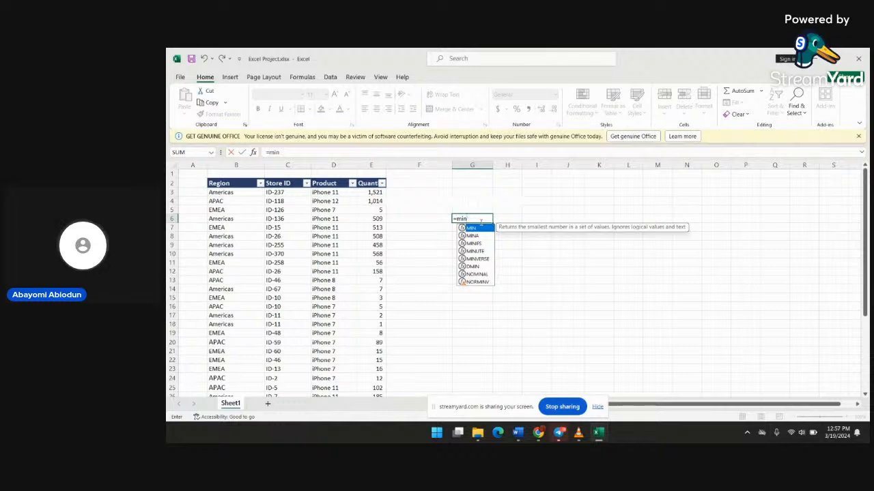
{"action": "type", "text": "("}
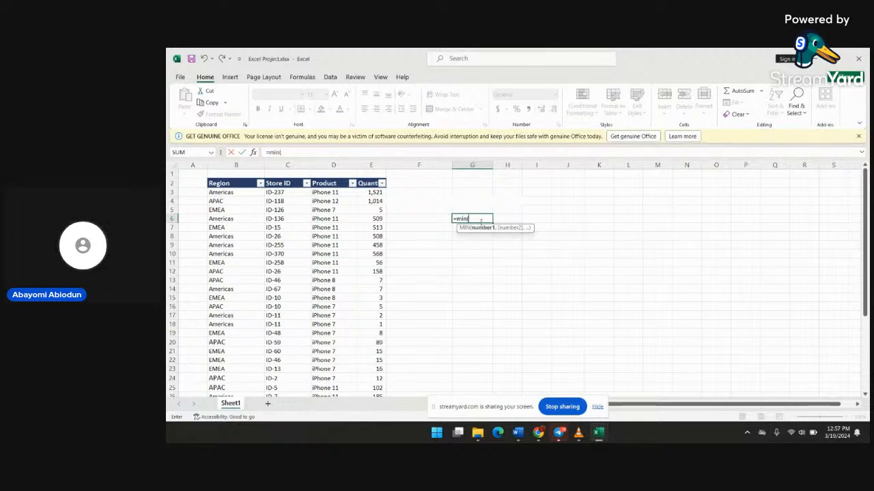
{"action": "type", "text": "e"}
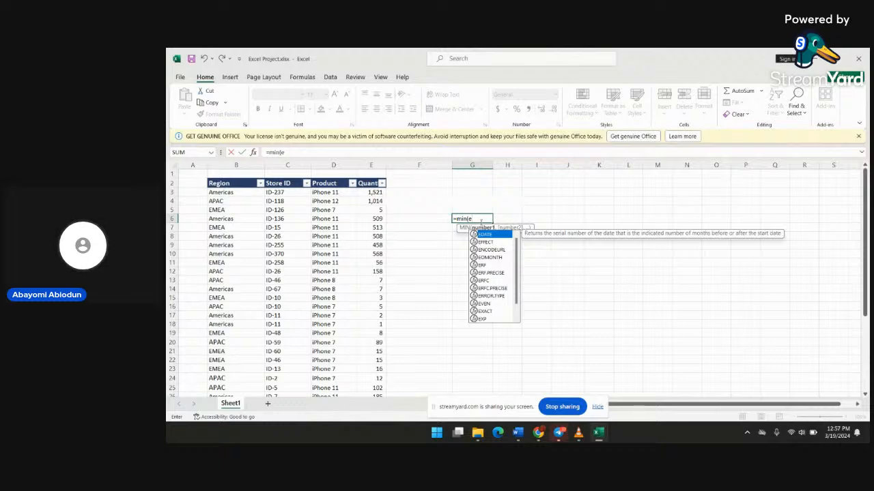
{"action": "type", "text": "3:"}
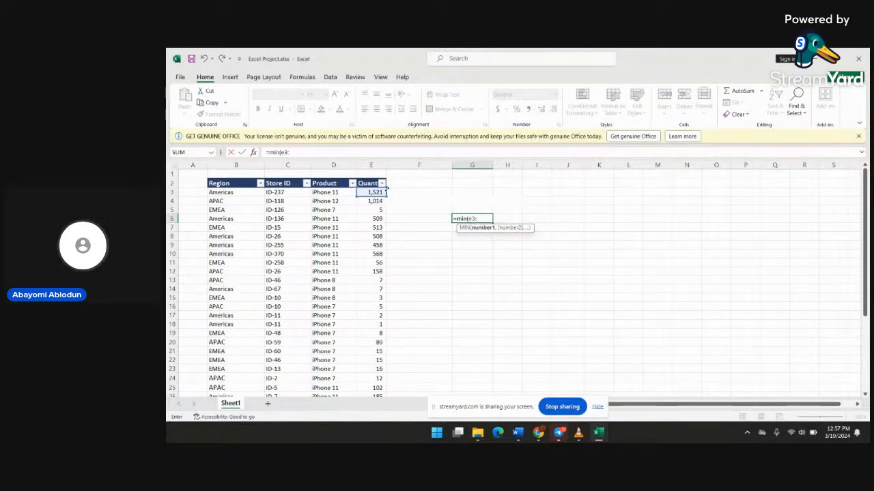
{"action": "scroll", "coordinate": [368, 263], "scroll_direction": "down", "scroll_amount": 3}
{"action": "scroll", "coordinate": [373, 265], "scroll_direction": "down", "scroll_amount": 3}
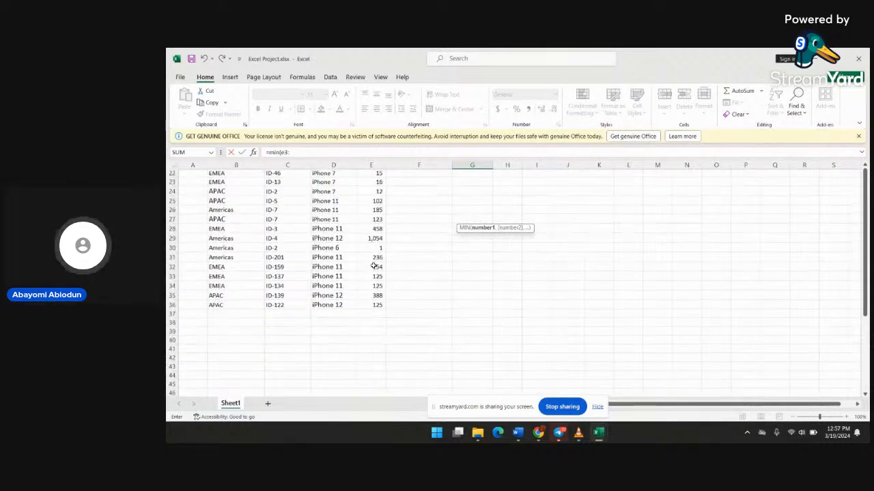
{"action": "scroll", "coordinate": [373, 264], "scroll_direction": "up", "scroll_amount": 6}
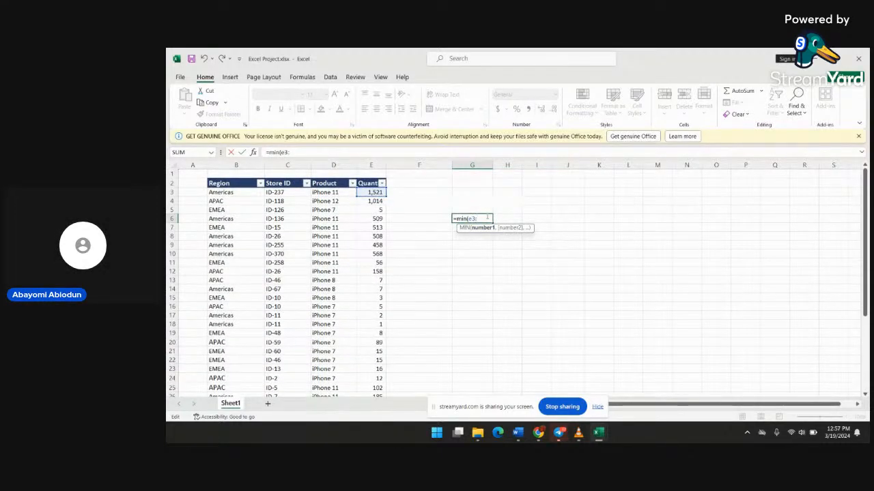
{"action": "type", "text": "e36"}
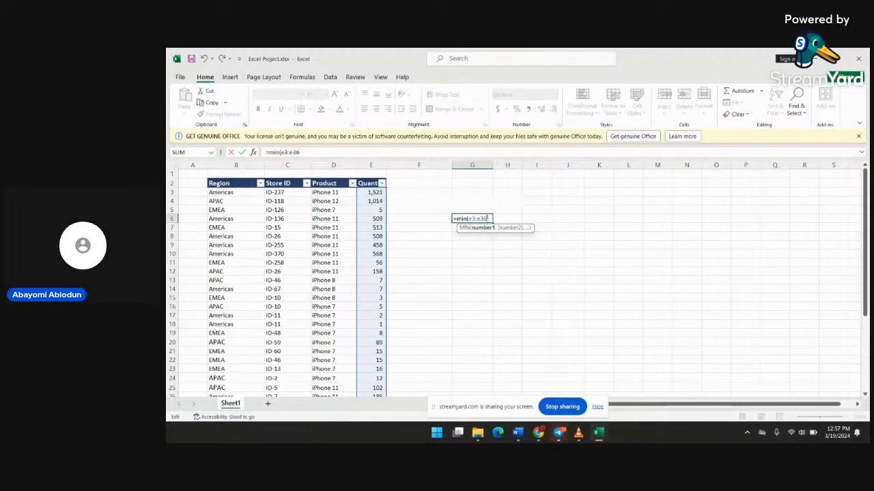
{"action": "type", "text": ")"}
{"action": "key", "text": "Return"}
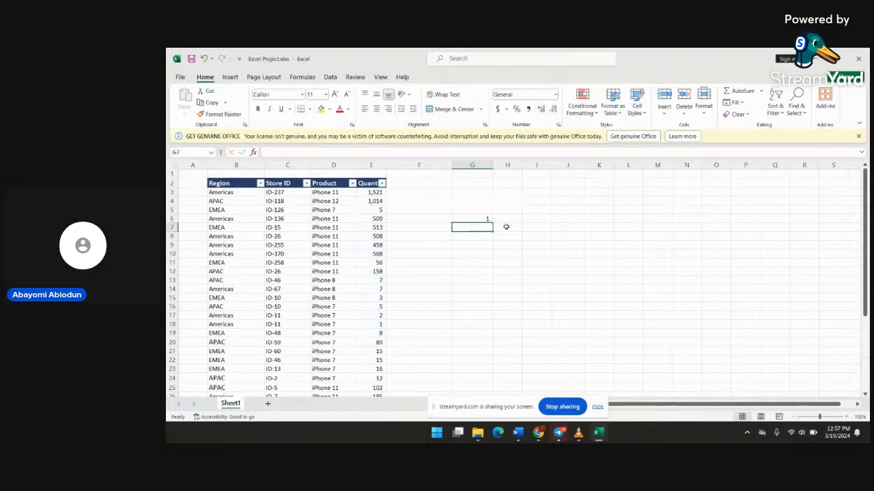
{"action": "left_click", "coordinate": [484, 219]}
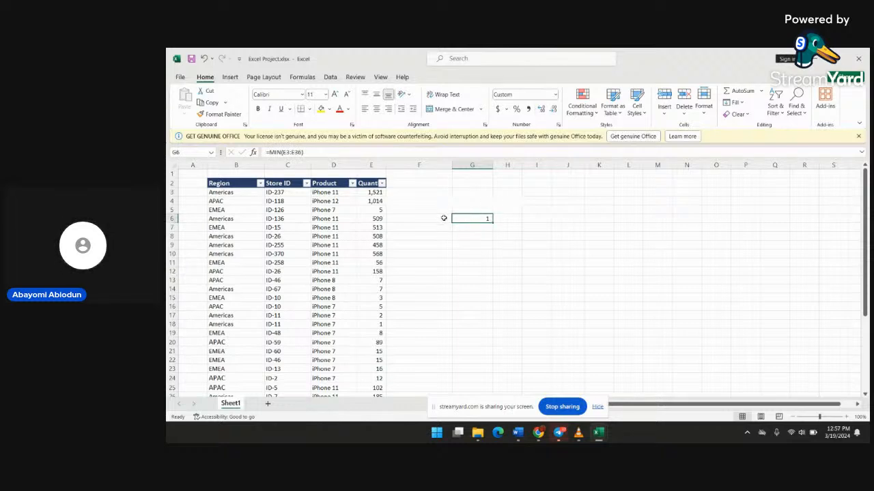
- Widen column H and enter the label Quantity sold in cell H6
{"action": "left_click", "coordinate": [508, 217]}
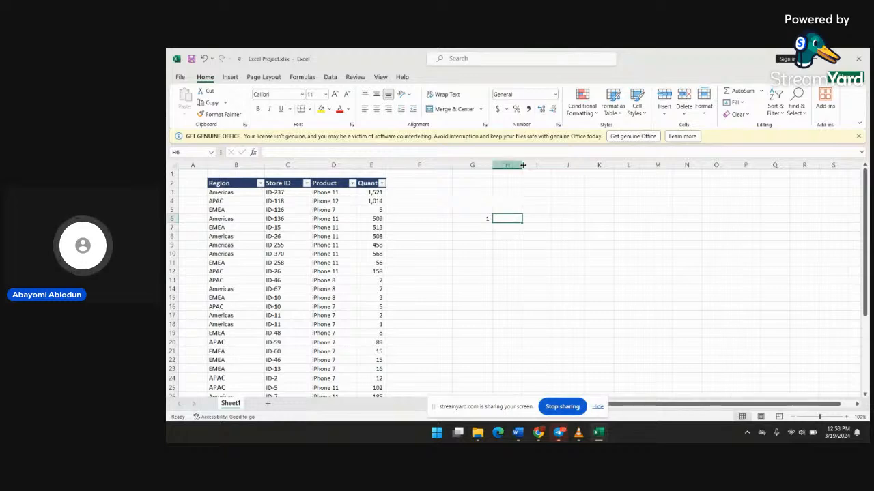
{"action": "left_click_drag", "start_coordinate": [522, 165], "coordinate": [543, 169]}
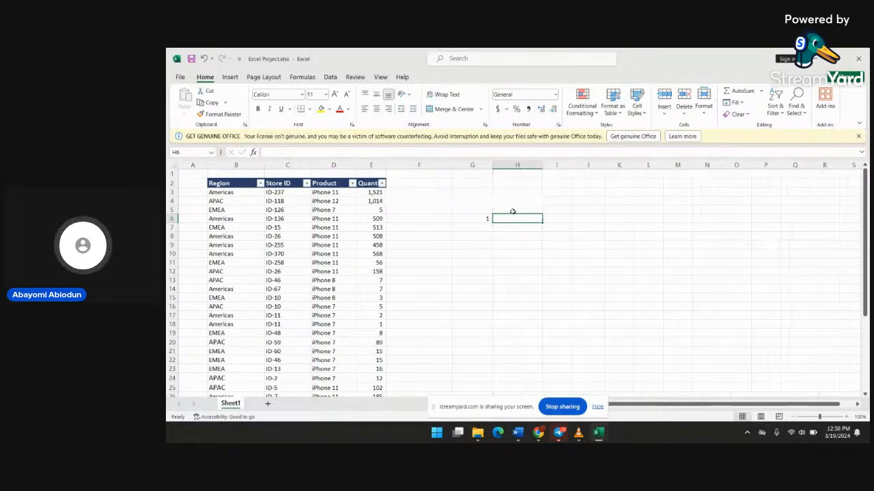
{"action": "type", "text": "Q"}
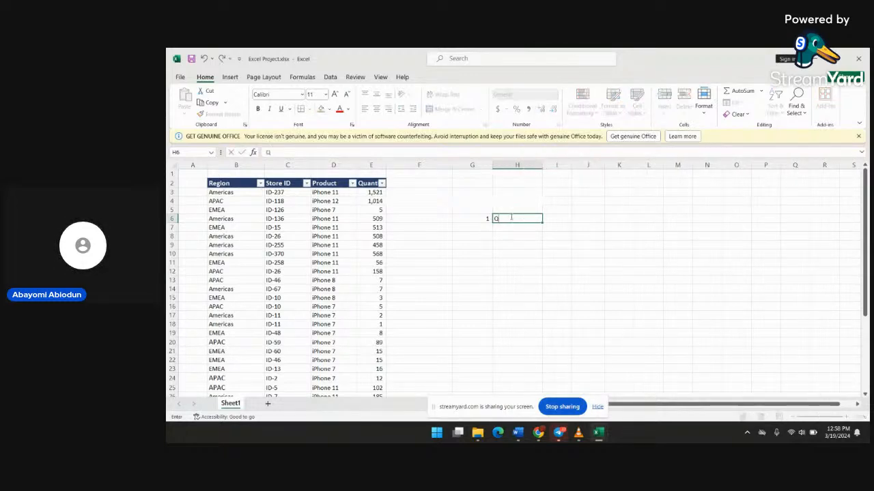
{"action": "type", "text": "uantity solde"}
{"action": "key", "text": "BackSpace"}
{"action": "key", "text": "Left"}
{"action": "key", "text": "Left"}
{"action": "key", "text": "Left"}
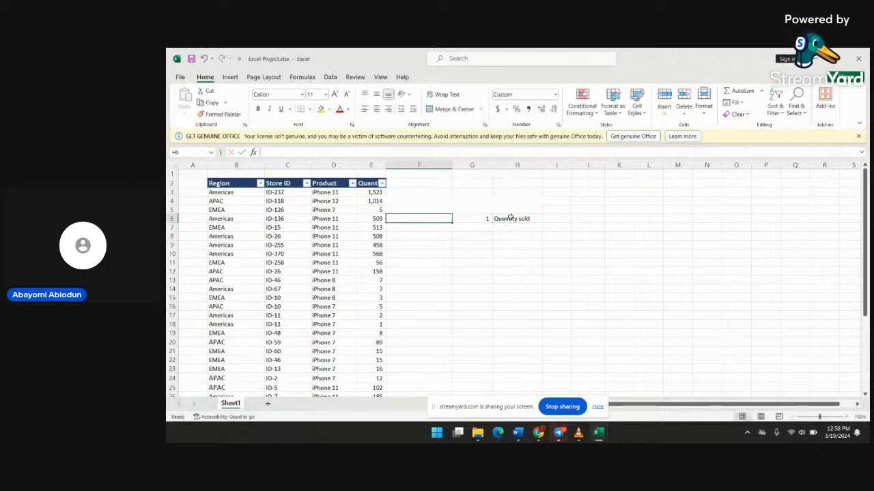
- Change the label in H6 to Minimu Quantity sold and widen column H to fit it
{"action": "left_click", "coordinate": [523, 219]}
{"action": "double_click", "coordinate": [523, 219]}
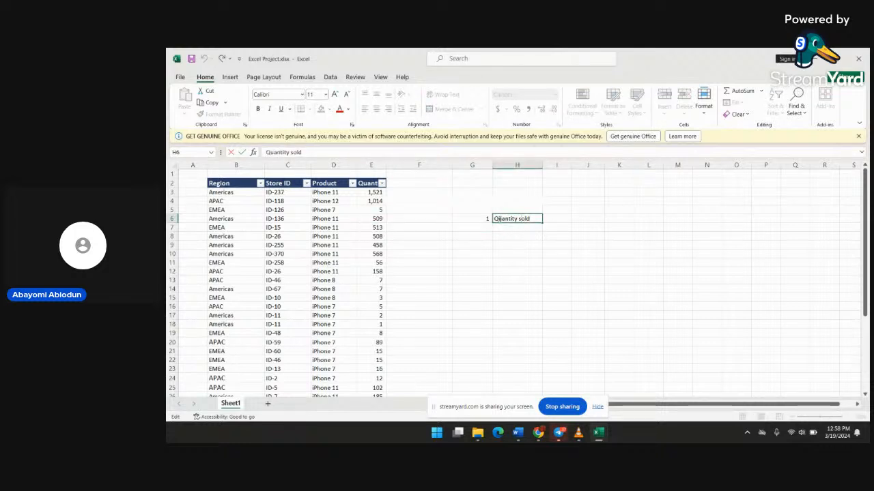
{"action": "type", "text": "Minimu"}
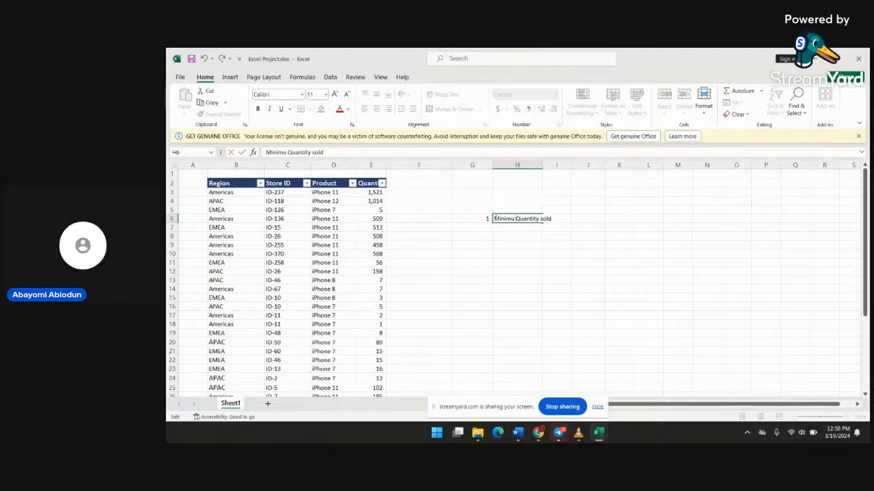
{"action": "left_click", "coordinate": [546, 191]}
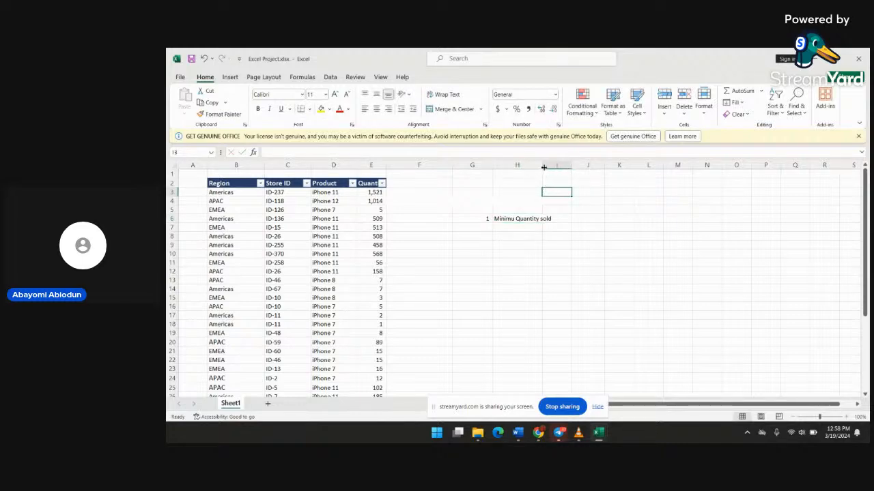
{"action": "left_click_drag", "start_coordinate": [543, 163], "coordinate": [563, 163]}
{"action": "left_click", "coordinate": [572, 217]}
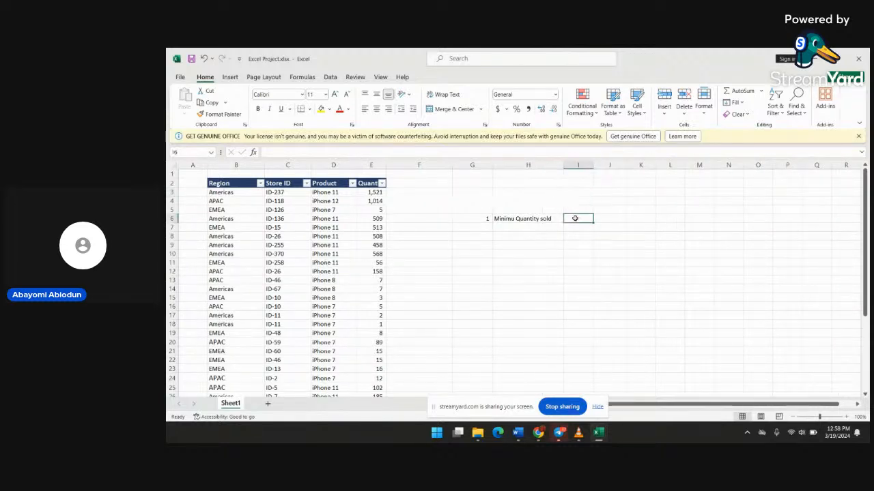
- Clear the MIN formula from cell G6
{"action": "double_click", "coordinate": [484, 218]}
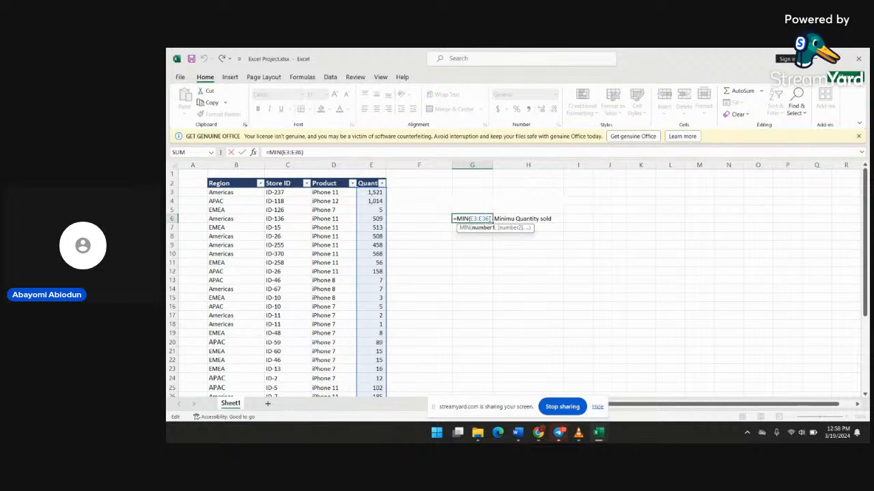
{"action": "key", "text": "BackSpace"}
{"action": "key", "text": "BackSpace"}
{"action": "key", "text": "BackSpace"}
{"action": "key", "text": "BackSpace"}
{"action": "key", "text": "BackSpace"}
{"action": "key", "text": "BackSpace"}
{"action": "key", "text": "BackSpace"}
{"action": "key", "text": "BackSpace"}
{"action": "key", "text": "BackSpace"}
{"action": "key", "text": "BackSpace"}
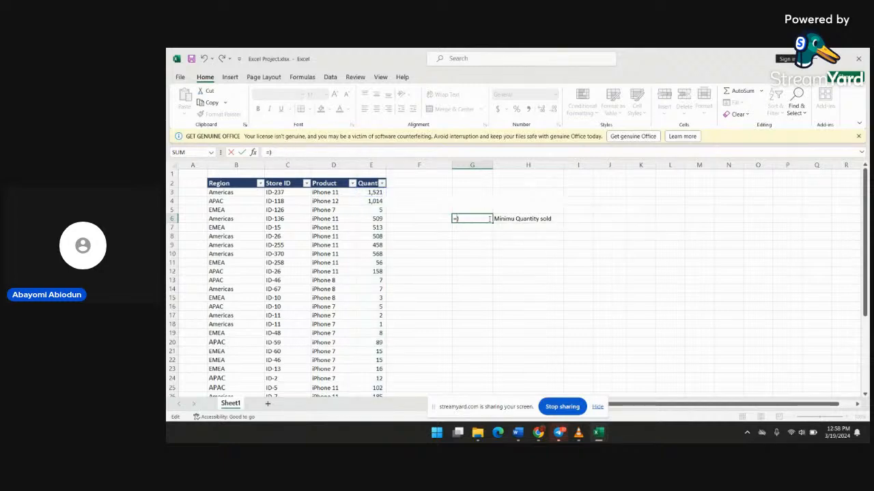
{"action": "key", "text": "Escape"}
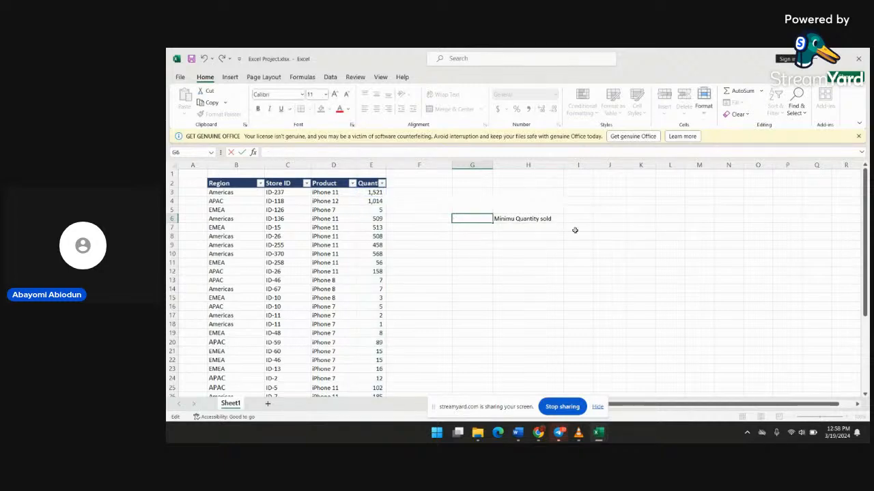
- Enter =MIN(E3:E36) in cell I6 beside the minimum quantity label
{"action": "left_click", "coordinate": [582, 218]}
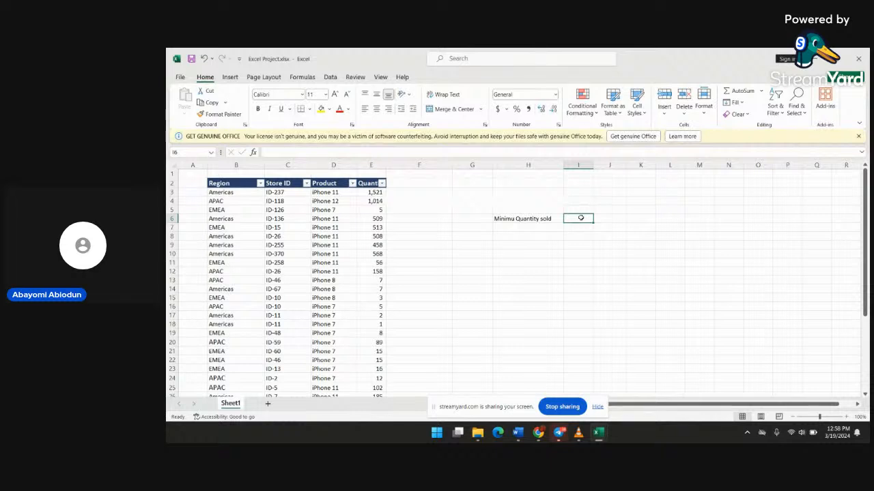
{"action": "type", "text": "=min"}
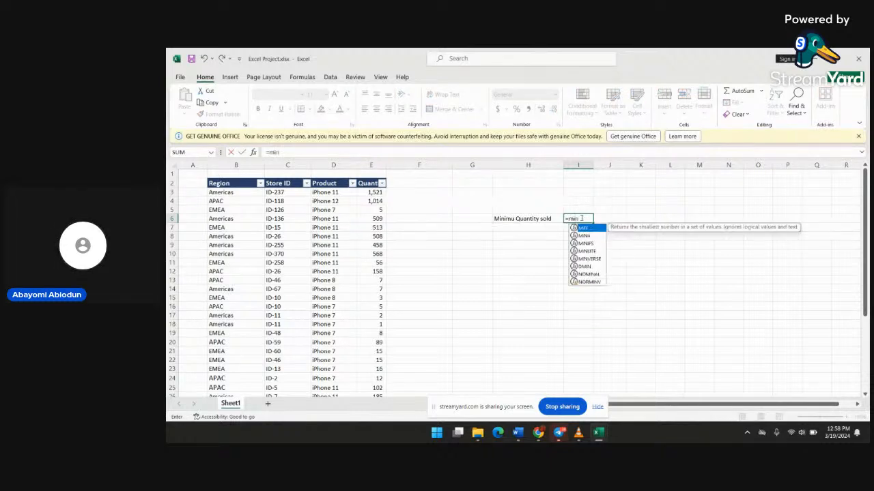
{"action": "type", "text": "(e3"}
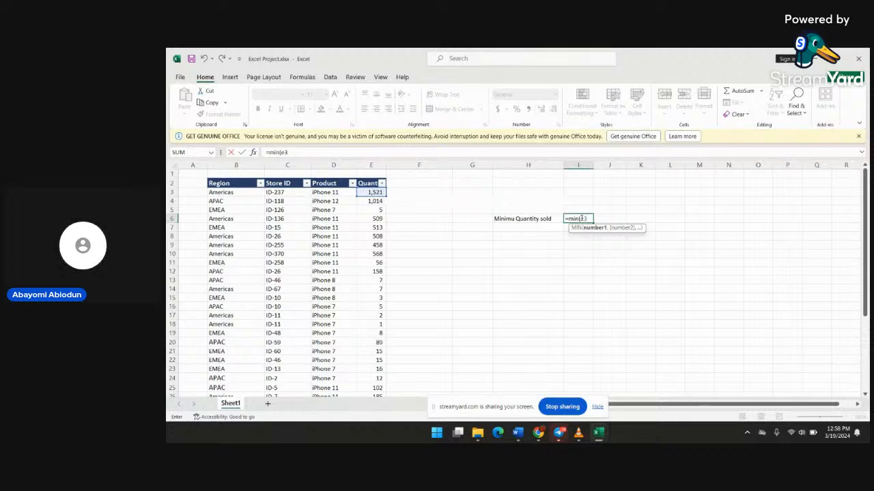
{"action": "type", "text": ":e36"}
{"action": "type", "text": ")"}
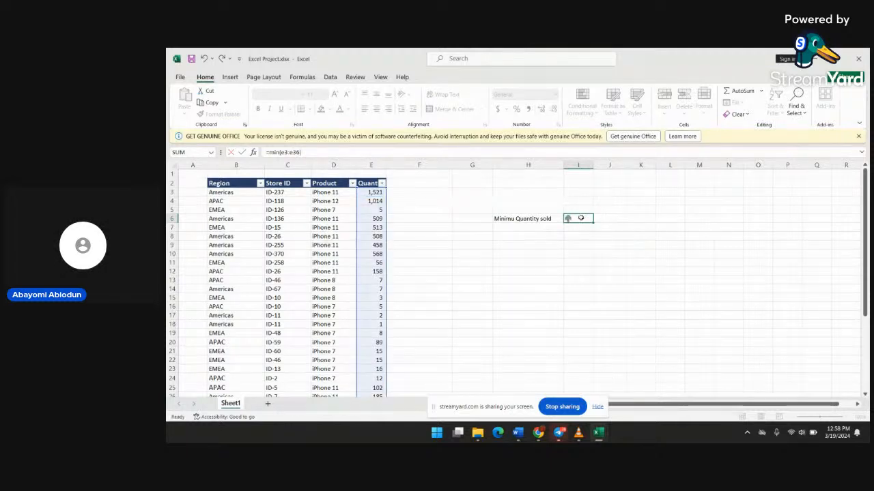
{"action": "key", "text": "Return"}
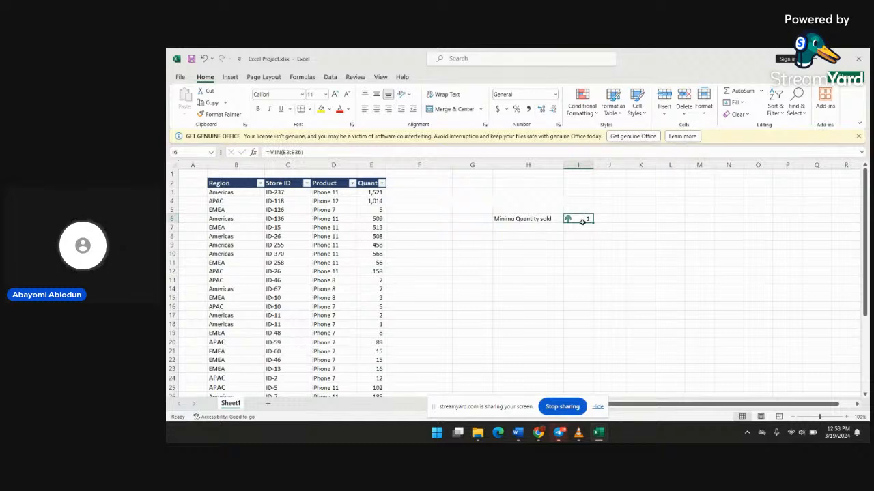
- Copy the H6 label text into cell H8 and change the copy to Max Quantity sold
{"action": "left_click", "coordinate": [530, 228]}
{"action": "double_click", "coordinate": [522, 219]}
{"action": "double_click", "coordinate": [522, 219]}
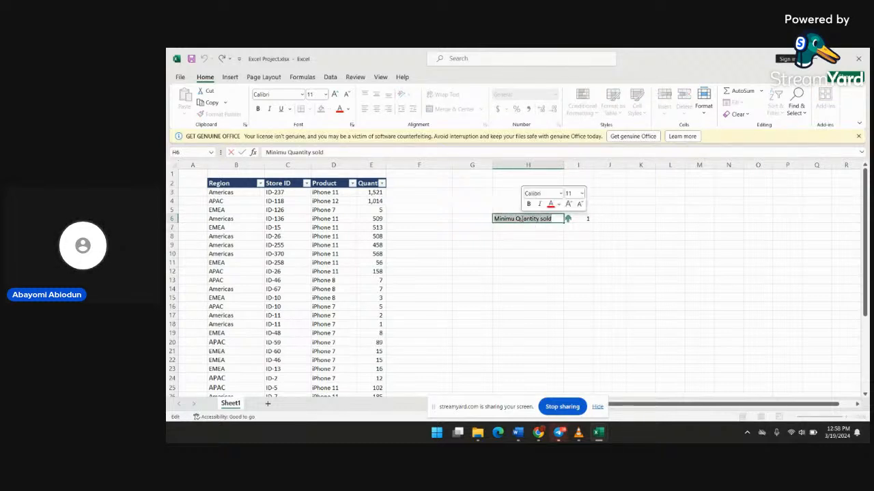
{"action": "left_click", "coordinate": [517, 234]}
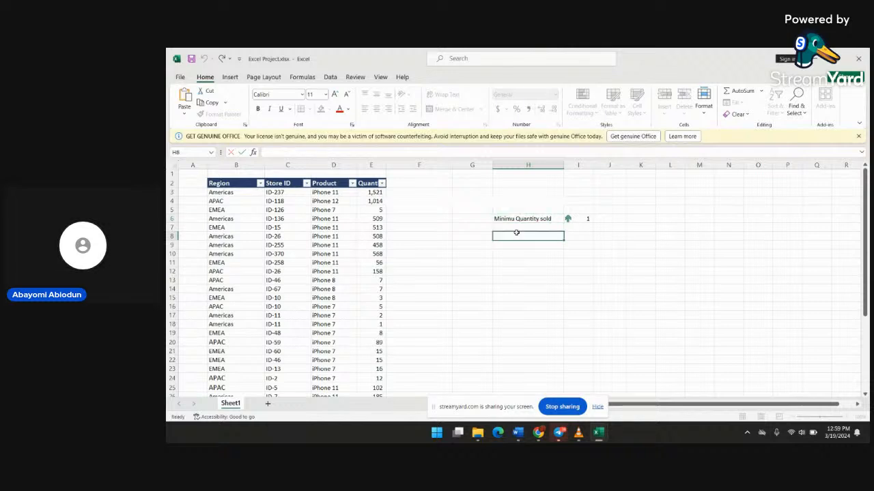
{"action": "type", "text": "Minimu Quantity sold"}
{"action": "double_click", "coordinate": [513, 236]}
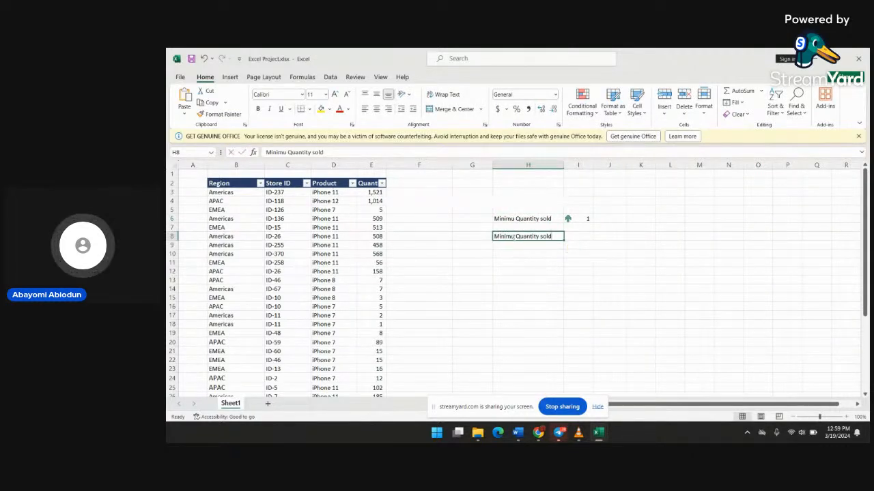
{"action": "key", "text": "BackSpace"}
{"action": "key", "text": "BackSpace"}
{"action": "key", "text": "BackSpace"}
{"action": "key", "text": "BackSpace"}
{"action": "key", "text": "BackSpace"}
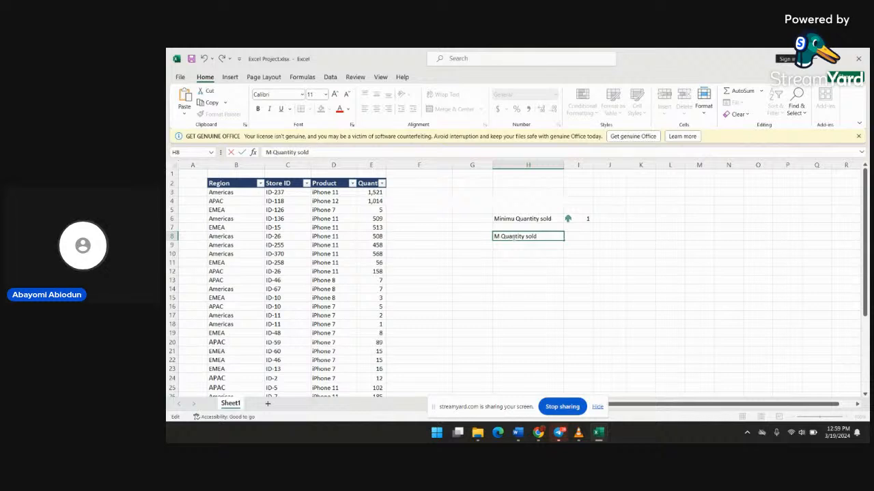
{"action": "type", "text": "ax"}
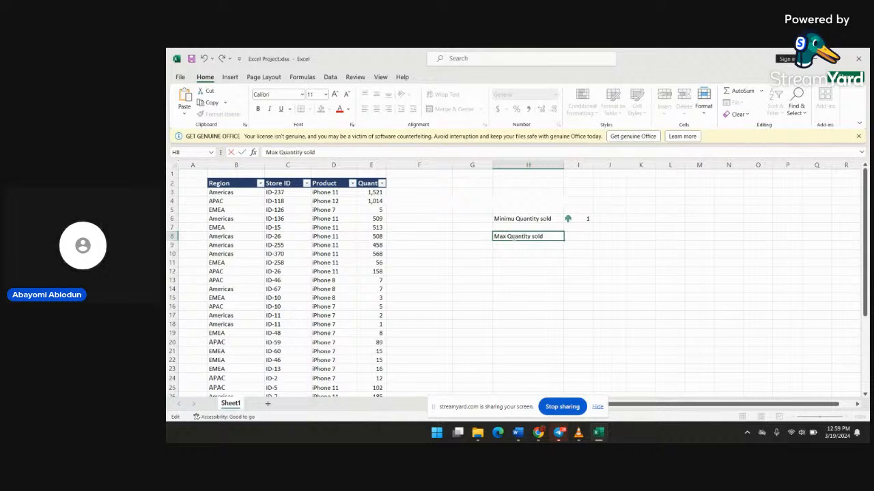
- Enter =MAX(E3:E36) in cell I8 beside the Max Quantity sold label
{"action": "left_click", "coordinate": [578, 237]}
{"action": "type", "text": "=max"}
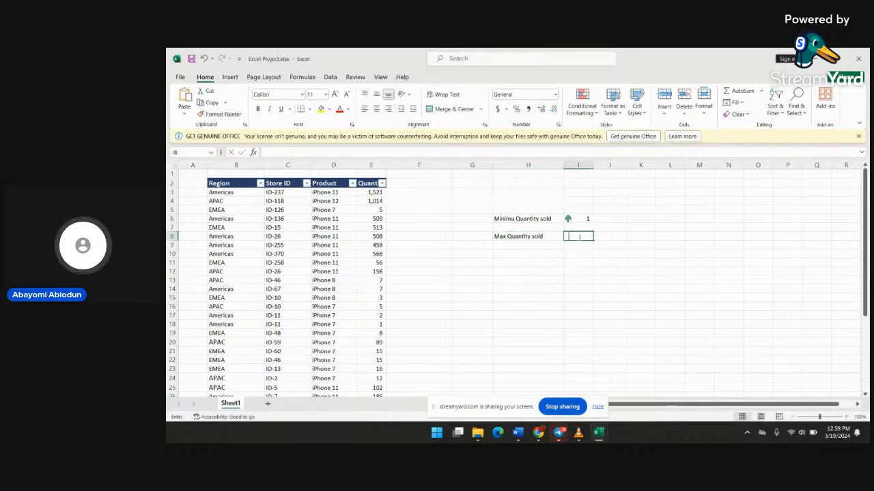
{"action": "type", "text": "("}
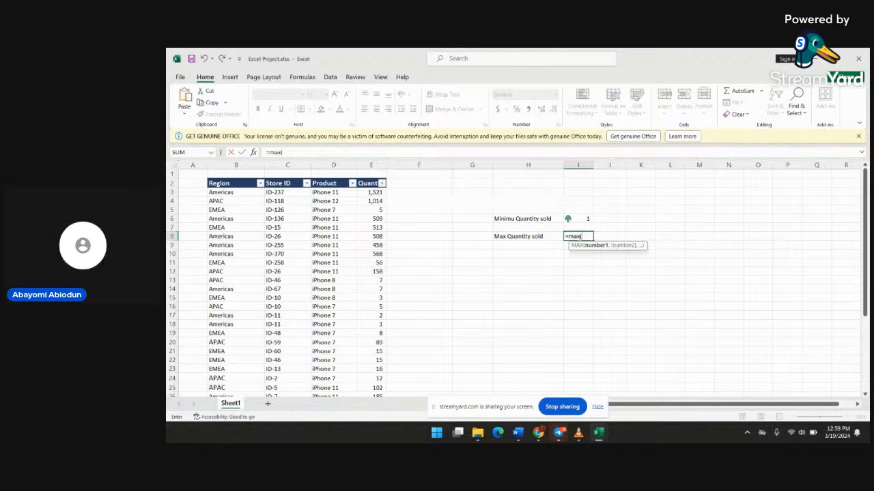
{"action": "type", "text": "e"}
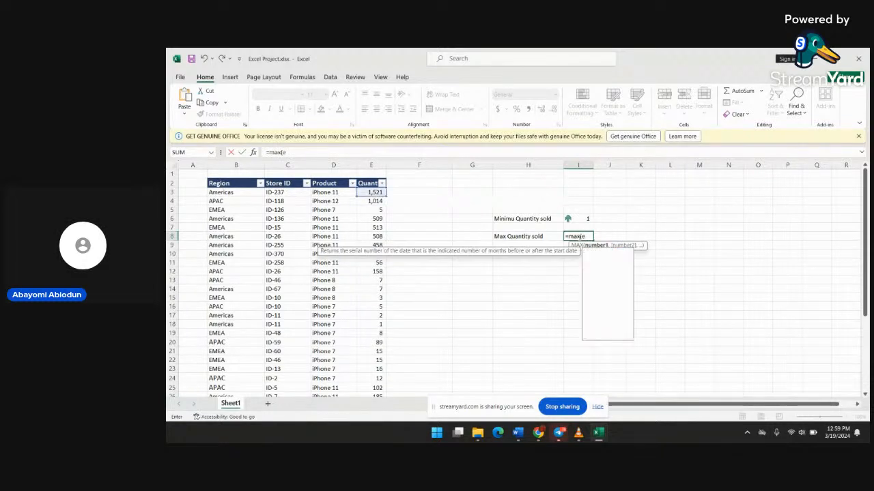
{"action": "type", "text": "3:"}
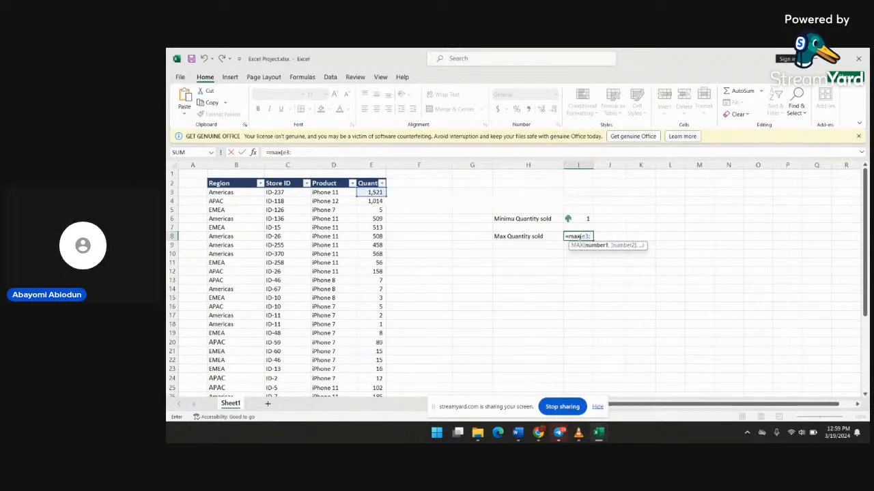
{"action": "type", "text": "e"}
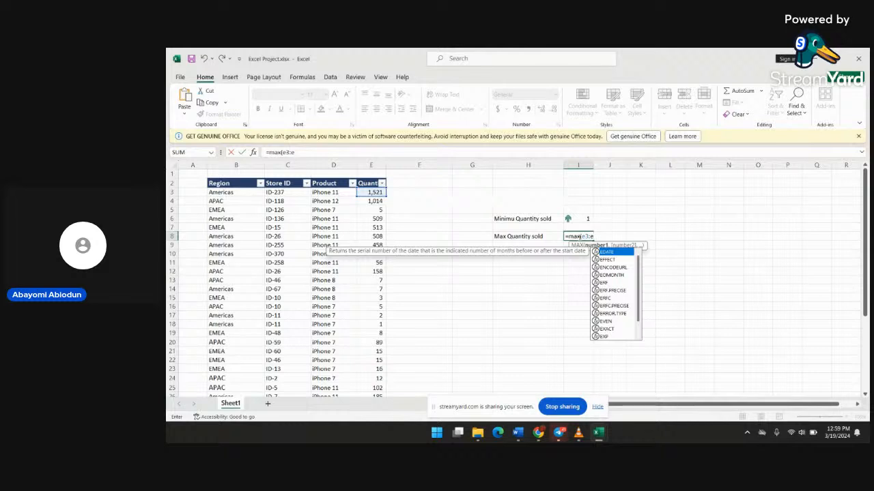
{"action": "type", "text": "38"}
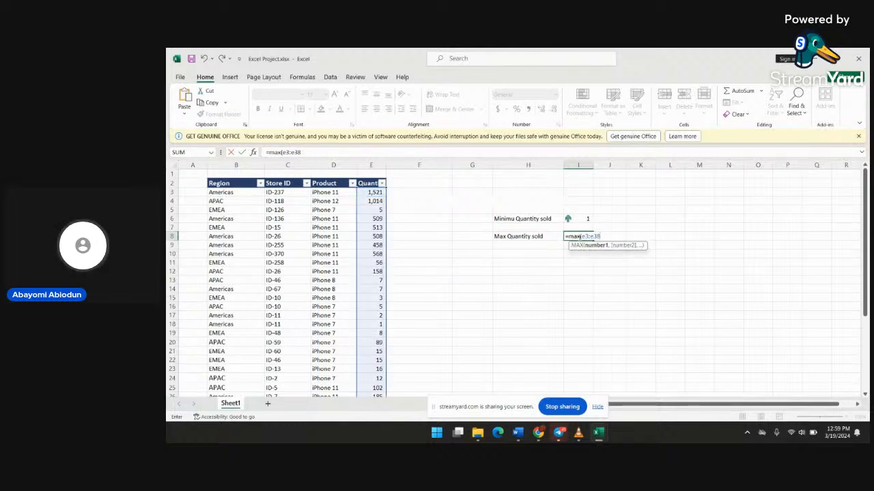
{"action": "key", "text": "BackSpace"}
{"action": "type", "text": "6"}
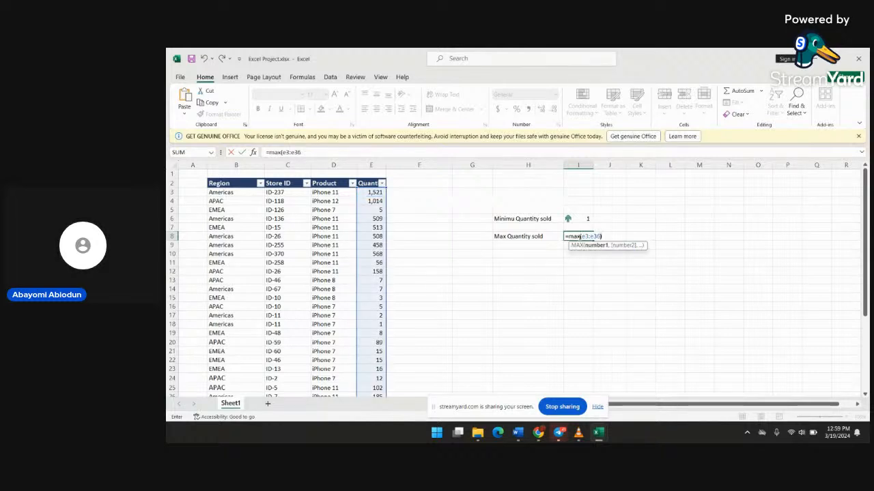
{"action": "key", "text": "Return"}
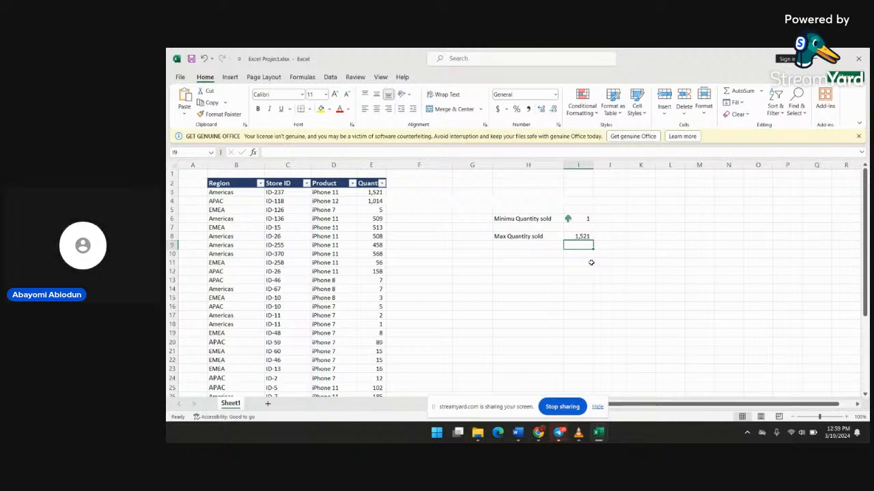
- Hide the screen-sharing notice, switch to the StreamYard studio in Chrome and end the live stream
{"action": "left_click", "coordinate": [598, 407]}
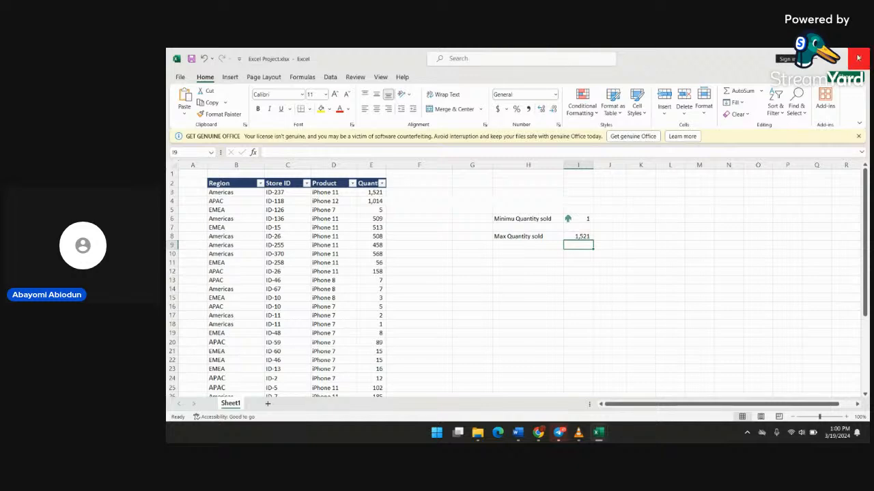
{"action": "left_click", "coordinate": [817, 60]}
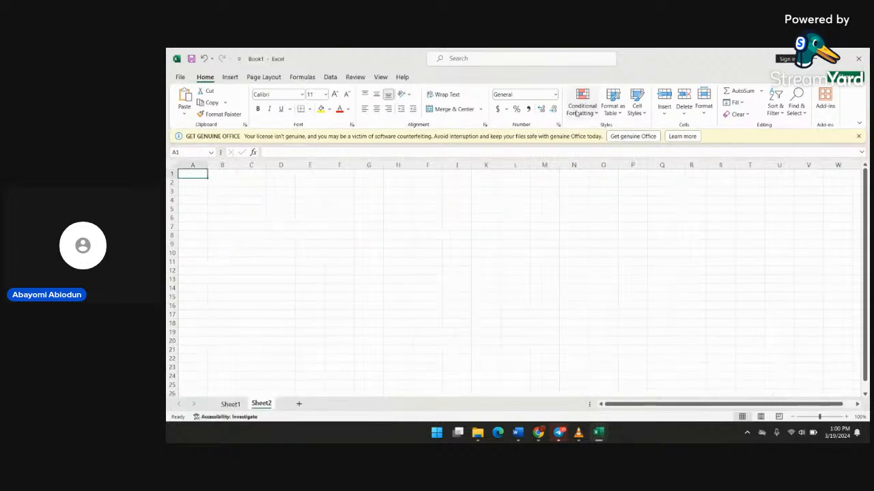
{"action": "mouse_move", "coordinate": [535, 434]}
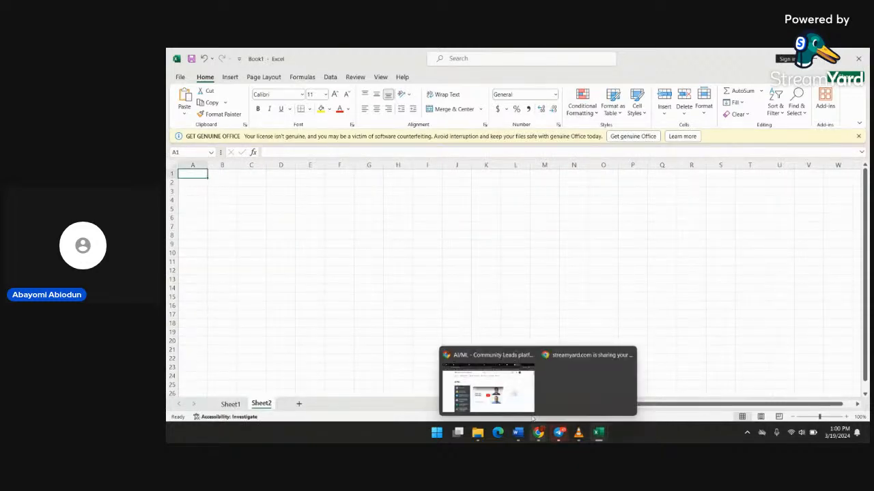
{"action": "left_click", "coordinate": [525, 384]}
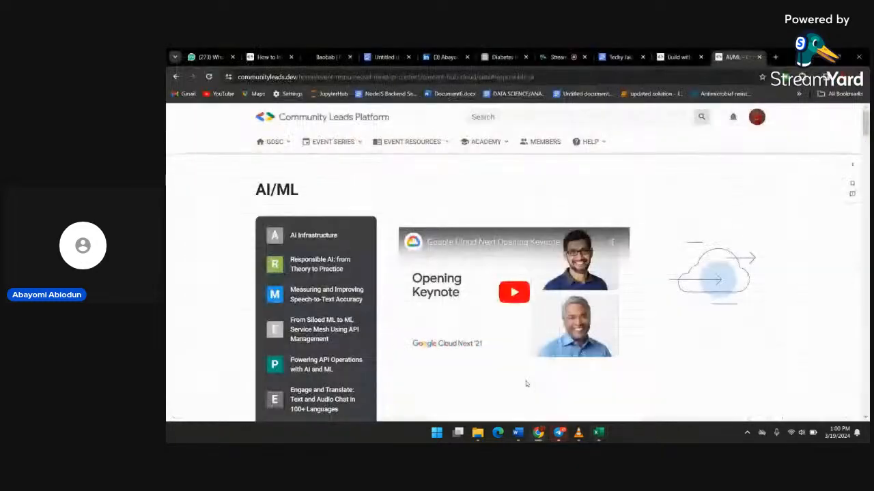
{"action": "left_click", "coordinate": [561, 61]}
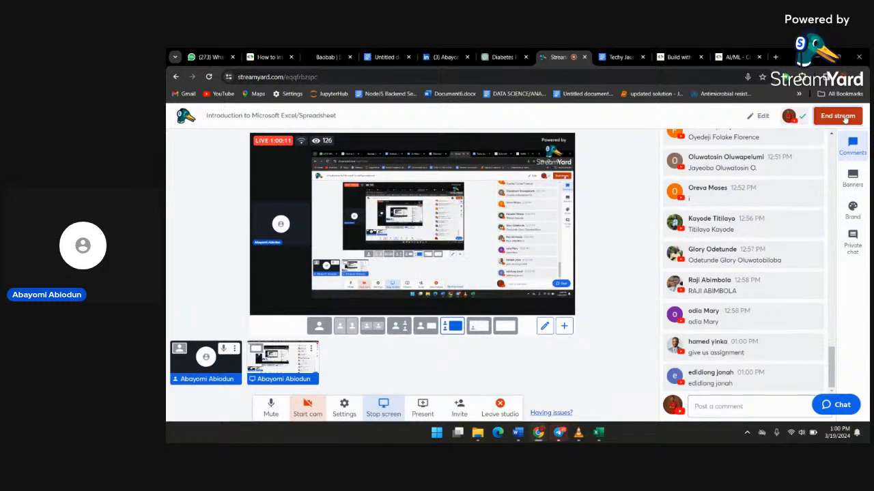
{"action": "left_click", "coordinate": [844, 117]}
{"action": "left_click", "coordinate": [844, 166]}
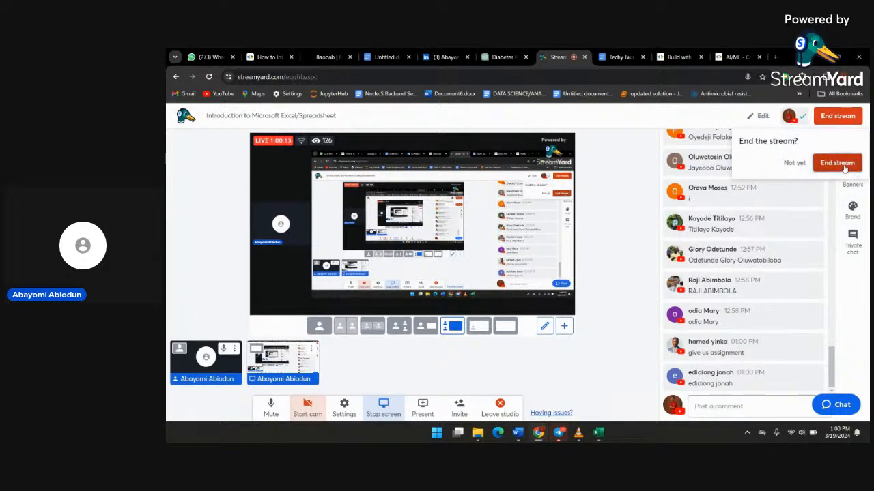